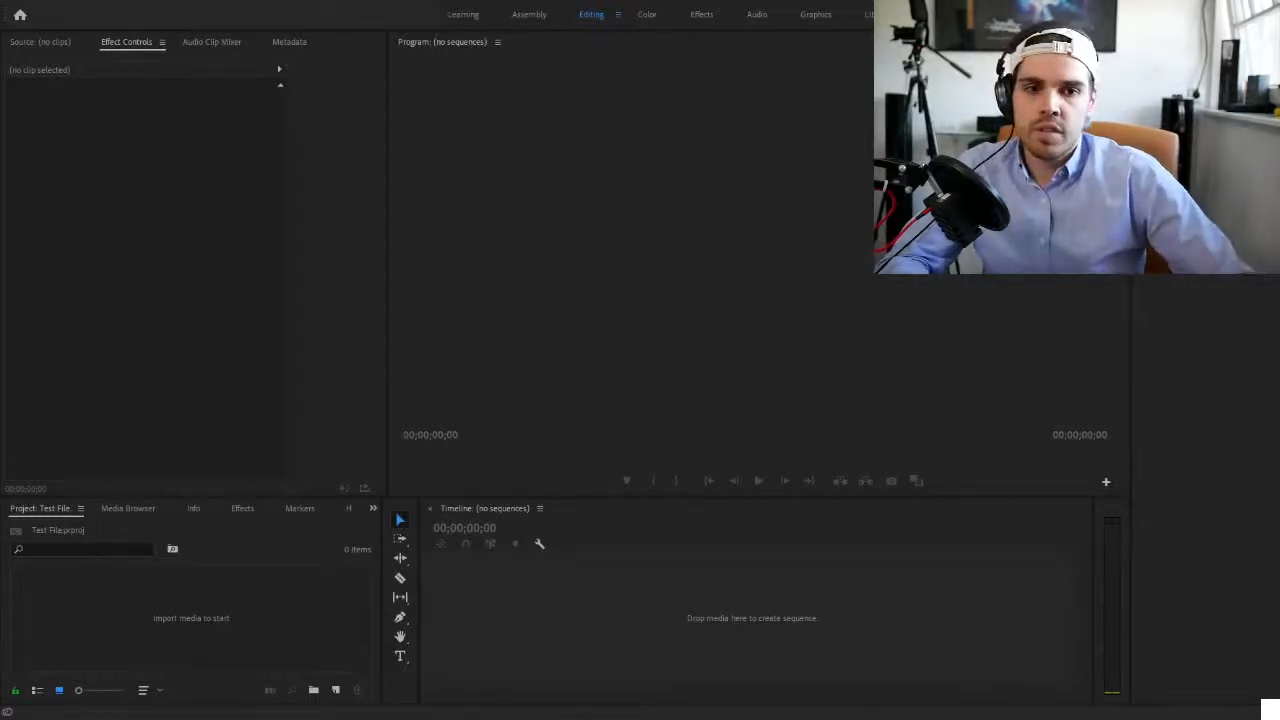
- Import the drone clip DJI_0003.MP4 into the project and create a sequence from it
{"action": "key", "text": "ctrl+i"}
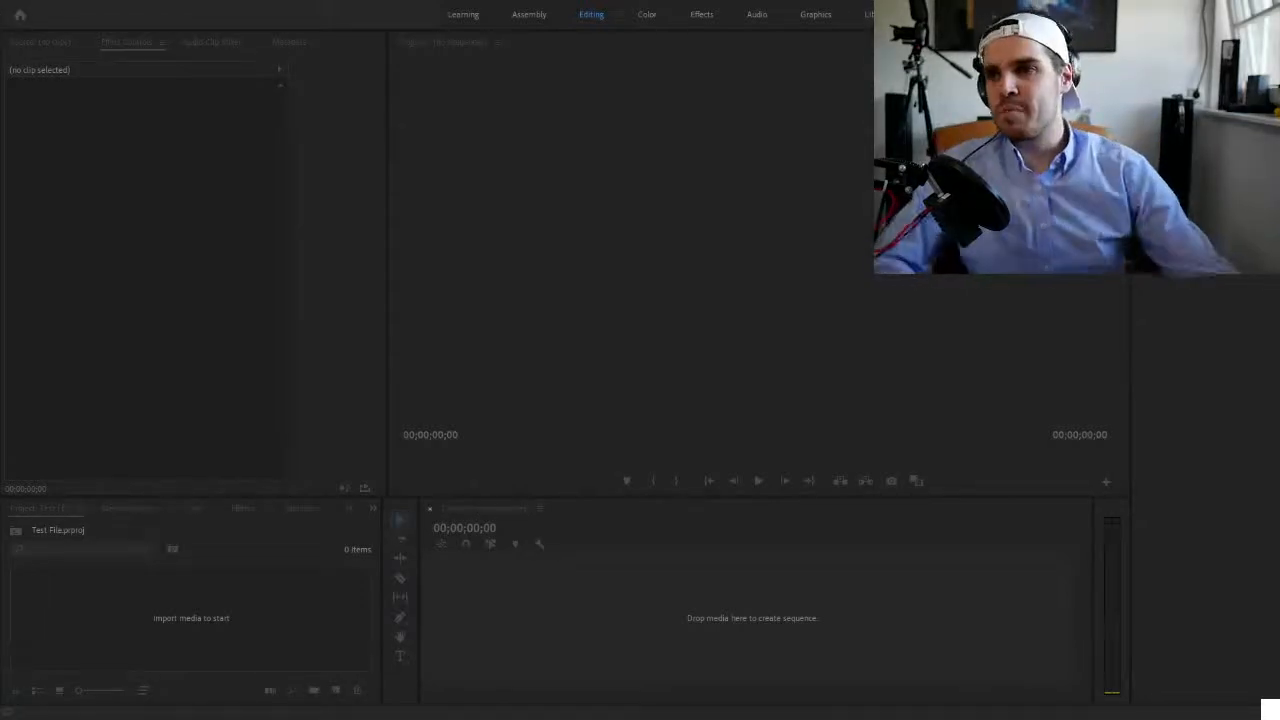
{"action": "key", "text": "Return"}
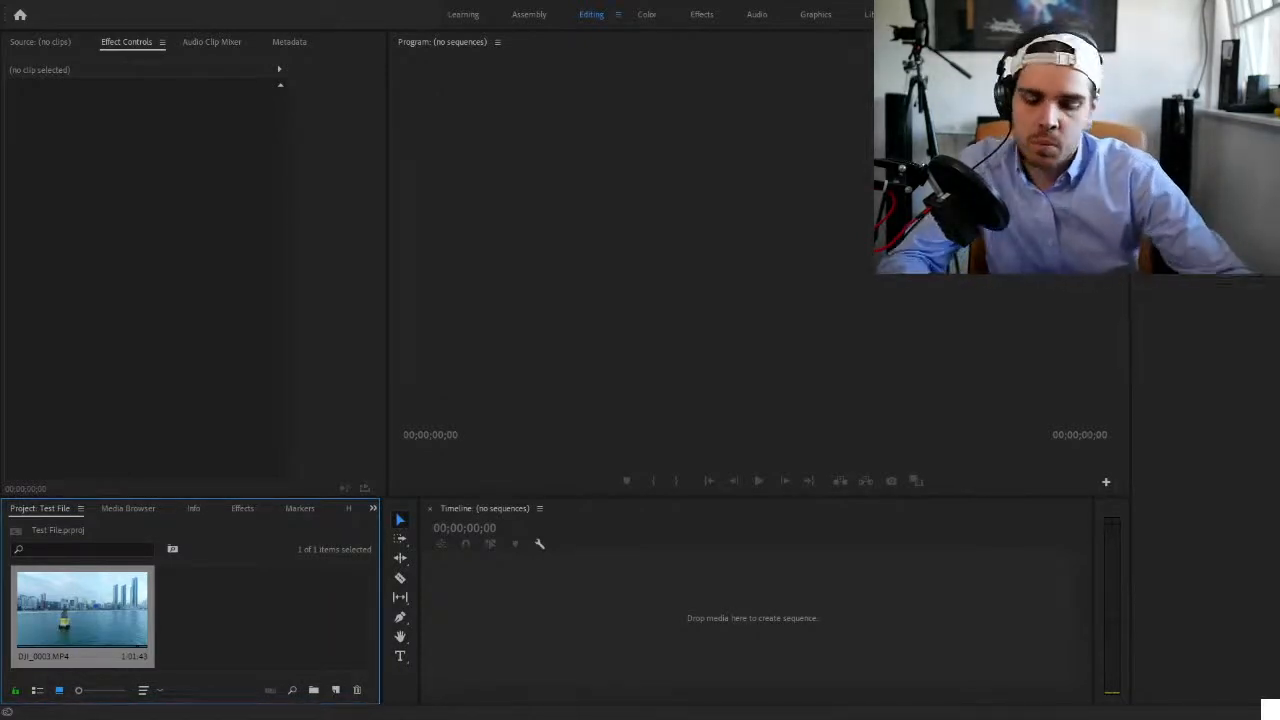
{"action": "left_click_drag", "start_coordinate": [488, 628], "coordinate": [486, 629]}
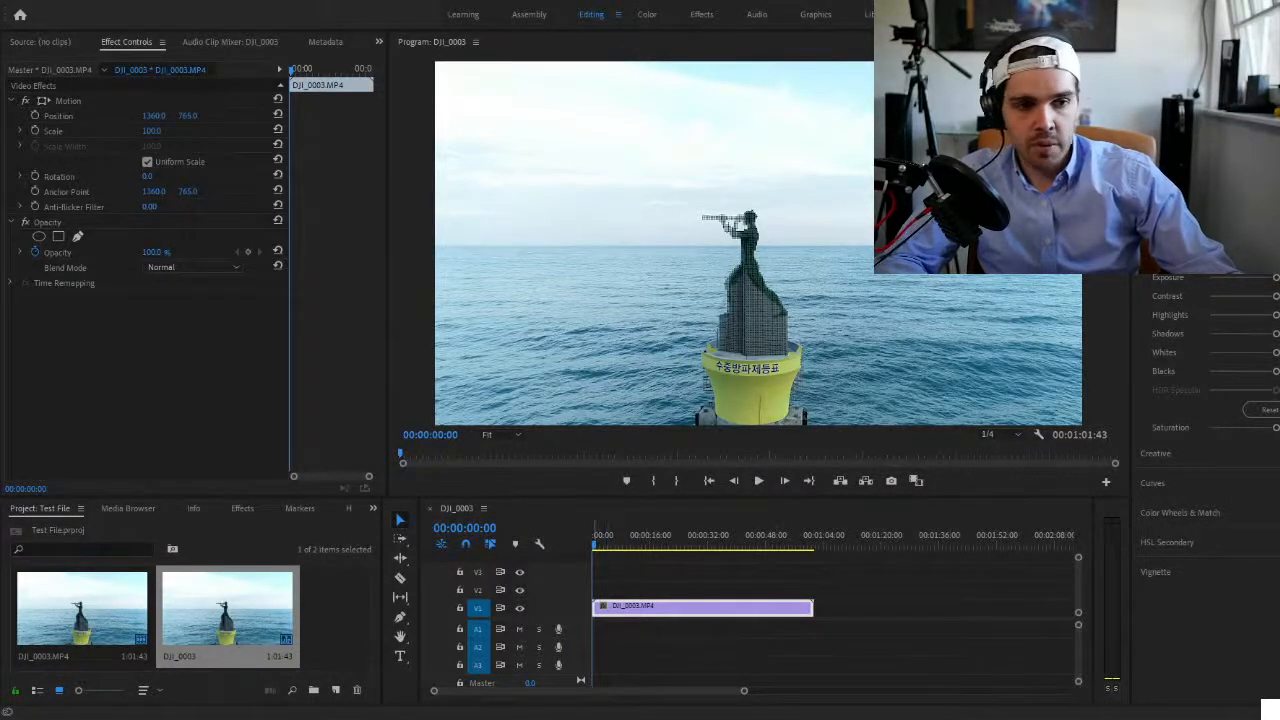
- Play the opening seconds of the new sequence and return the playhead to the start
{"action": "mouse_move", "coordinate": [597, 548]}
{"action": "left_mouse_down"}
{"action": "mouse_move", "coordinate": [618, 548]}
{"action": "mouse_move", "coordinate": [582, 545]}
{"action": "left_mouse_up"}
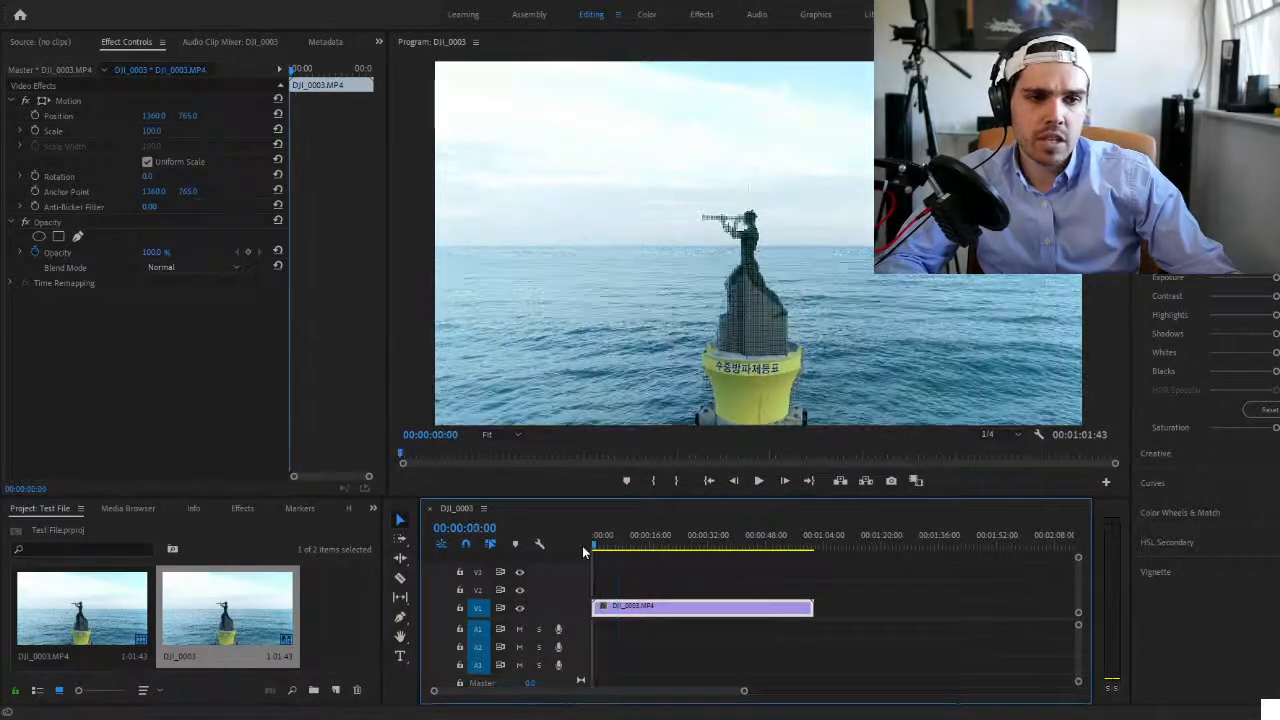
{"action": "key", "text": "space"}
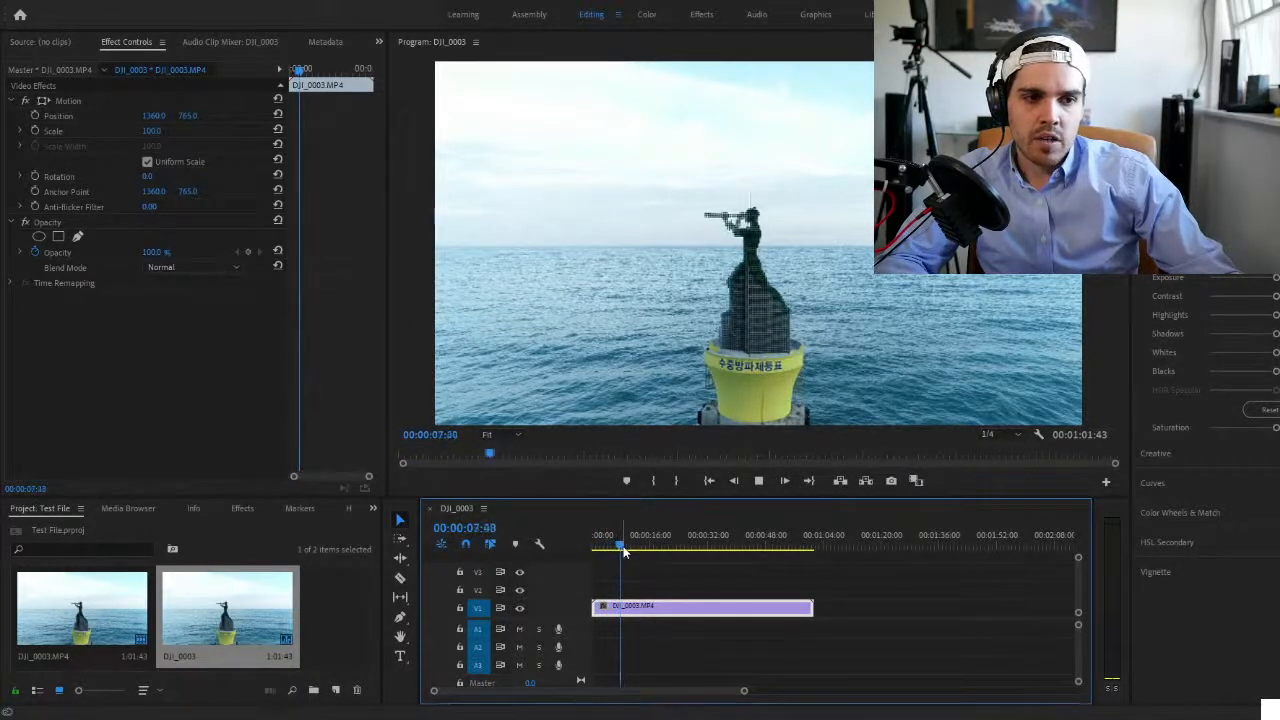
{"action": "key", "text": "space"}
{"action": "left_click_drag", "start_coordinate": [597, 549], "coordinate": [574, 543]}
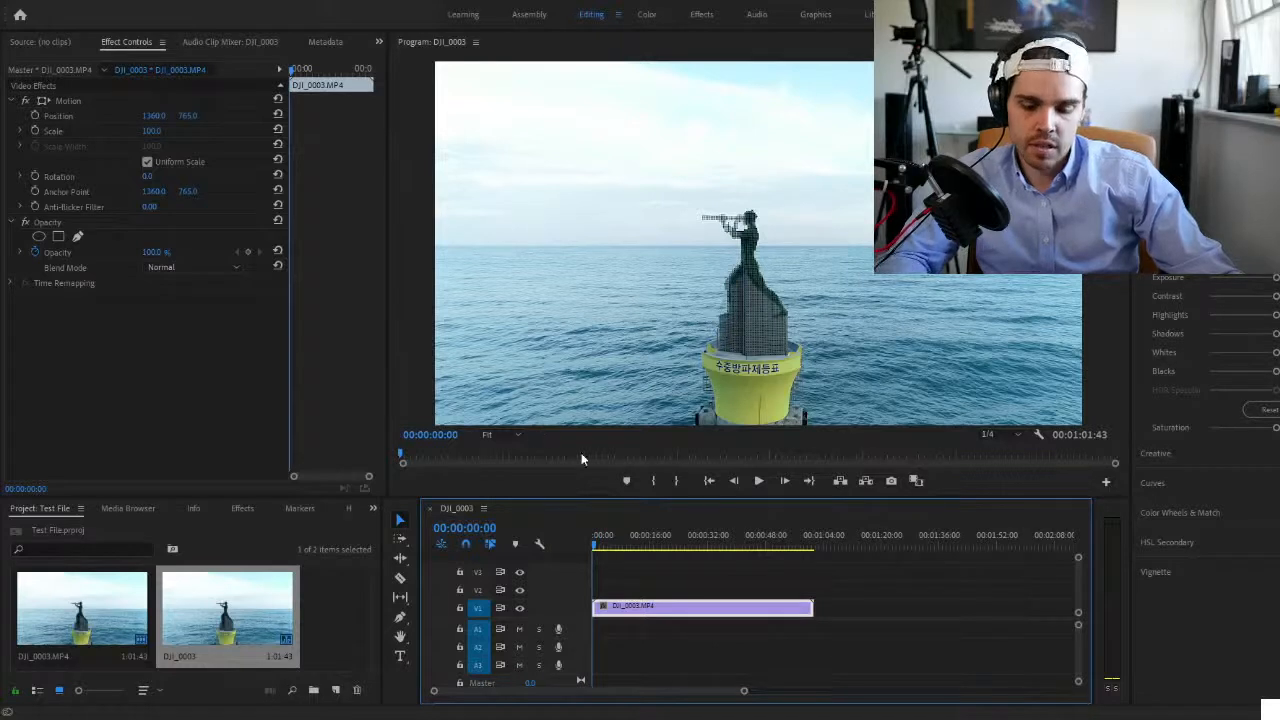
- Split the clip at 00:00:27:22, delete the second part, and return the playhead to the start
{"action": "left_click_drag", "start_coordinate": [670, 546], "coordinate": [694, 548]}
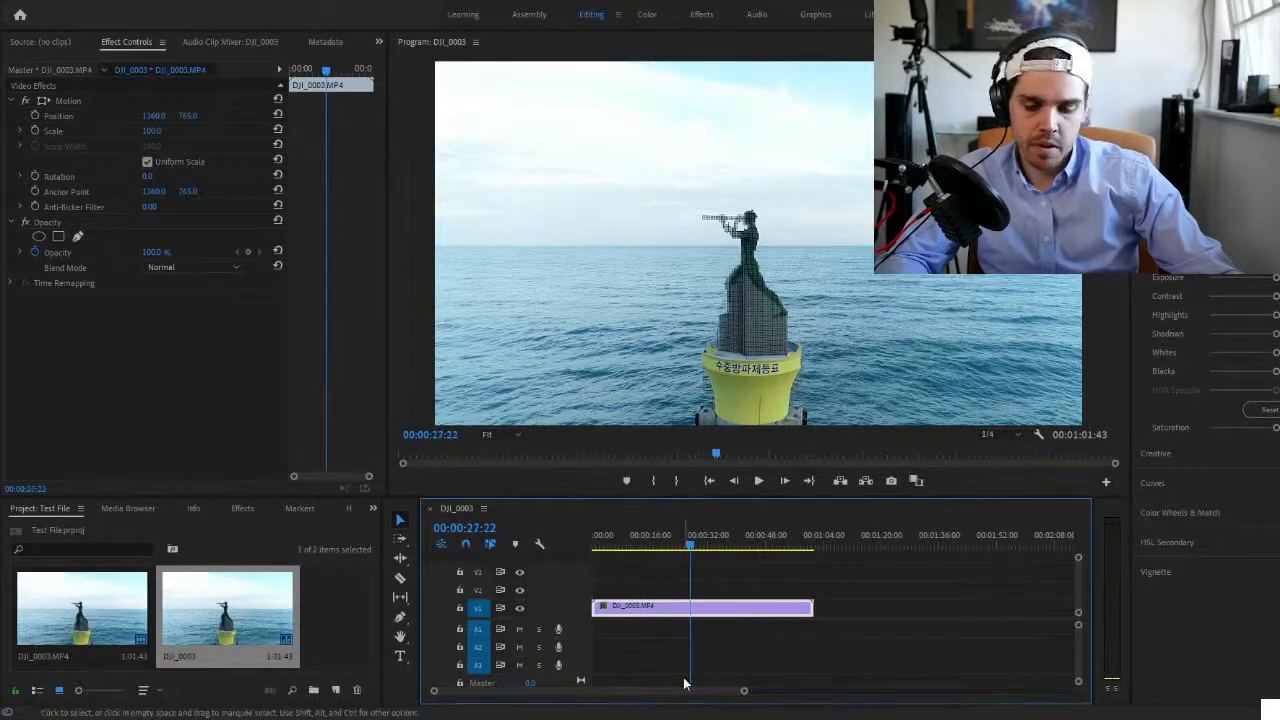
{"action": "key", "text": "c"}
{"action": "left_click", "coordinate": [702, 611]}
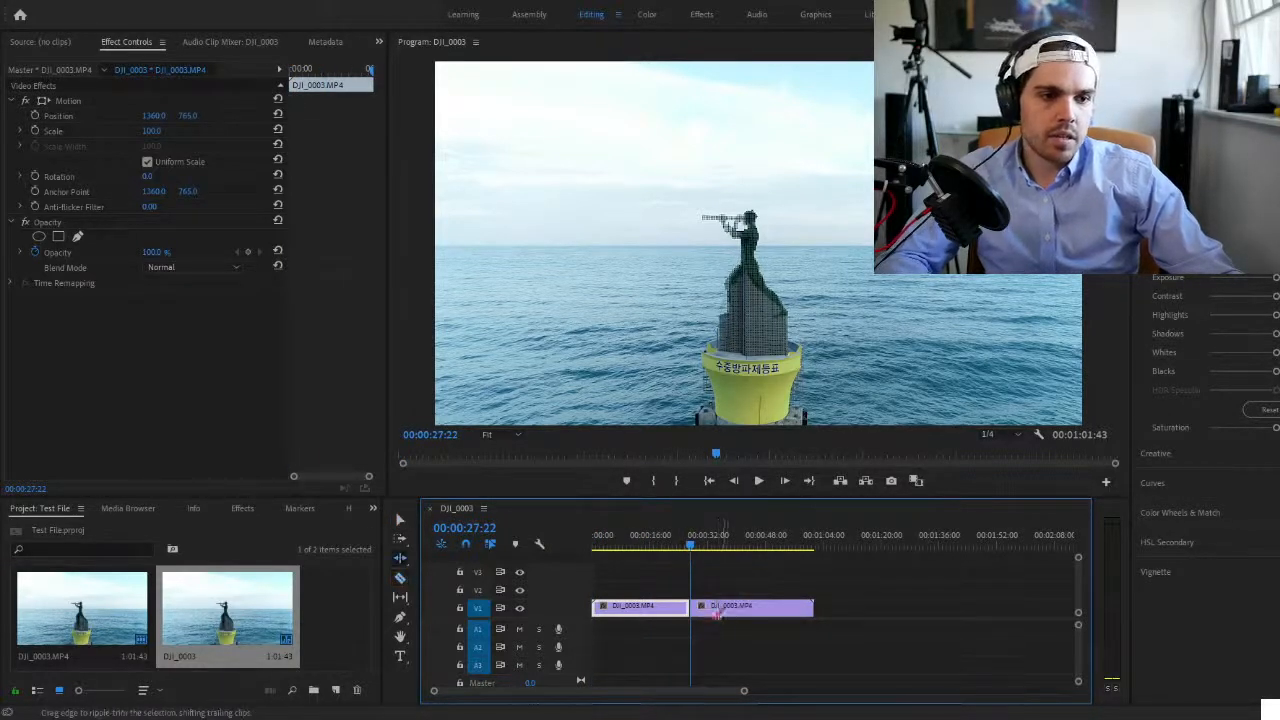
{"action": "key", "text": "b"}
{"action": "key", "text": "v"}
{"action": "key", "text": "equal"}
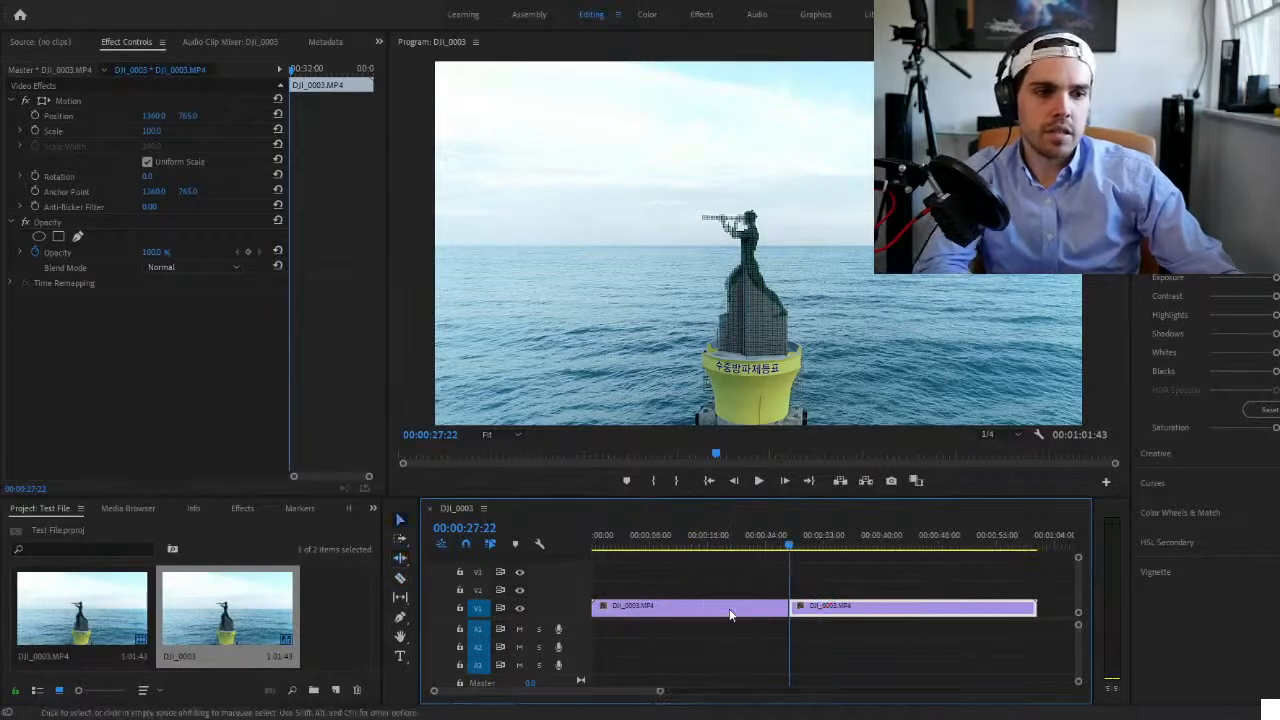
{"action": "key", "text": "Delete"}
{"action": "left_click", "coordinate": [660, 607]}
{"action": "key", "text": "Home"}
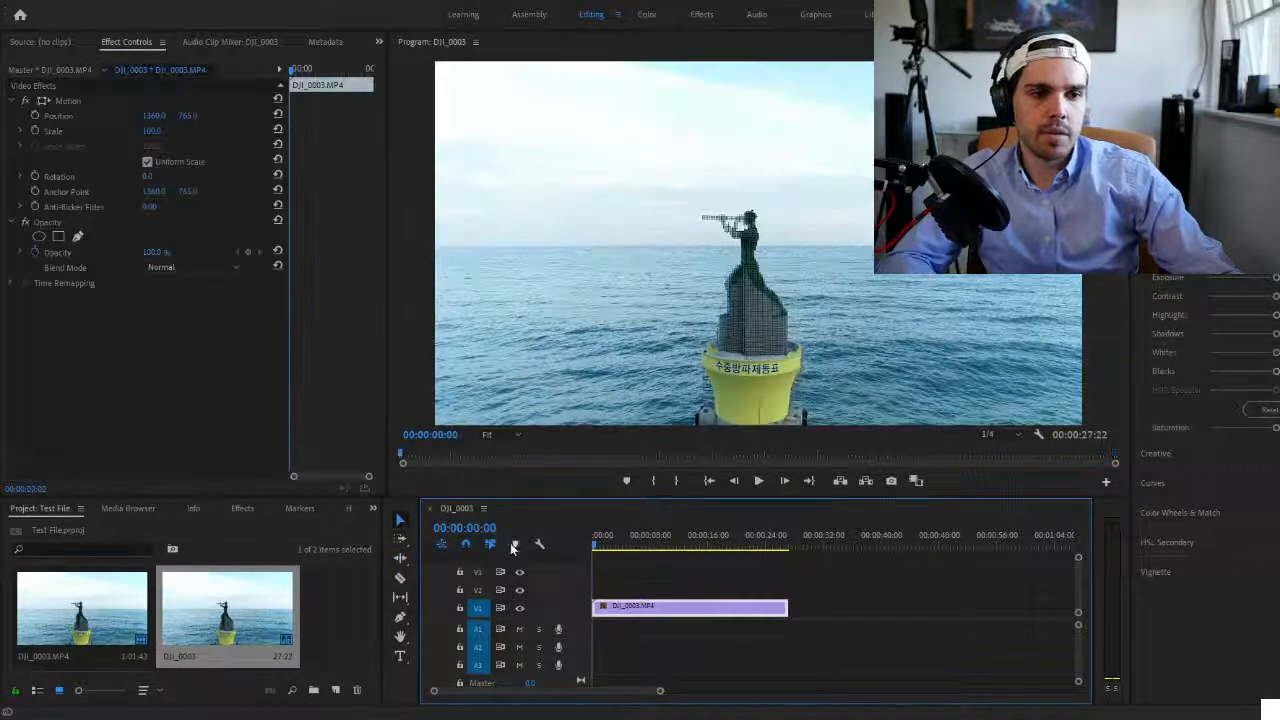
- Render the sequence preview and scrub through the shortened clip, ending at the start
{"action": "left_click", "coordinate": [172, 47]}
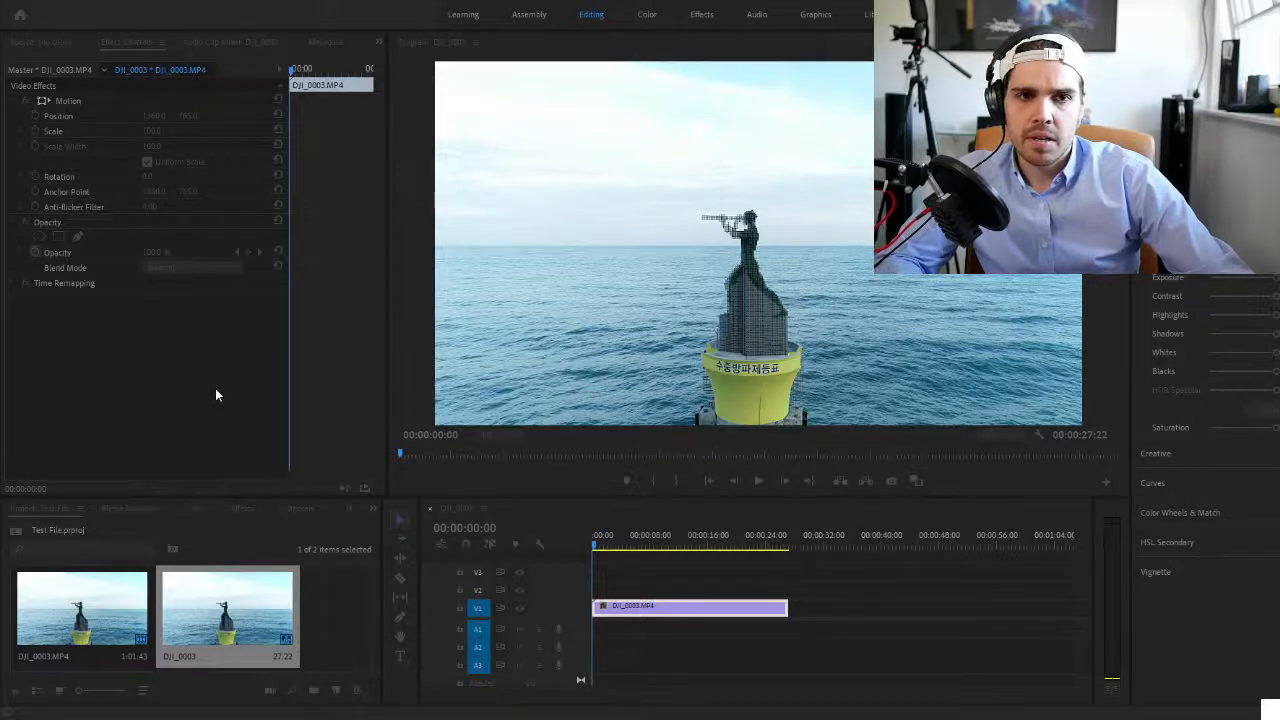
{"action": "key", "text": "space"}
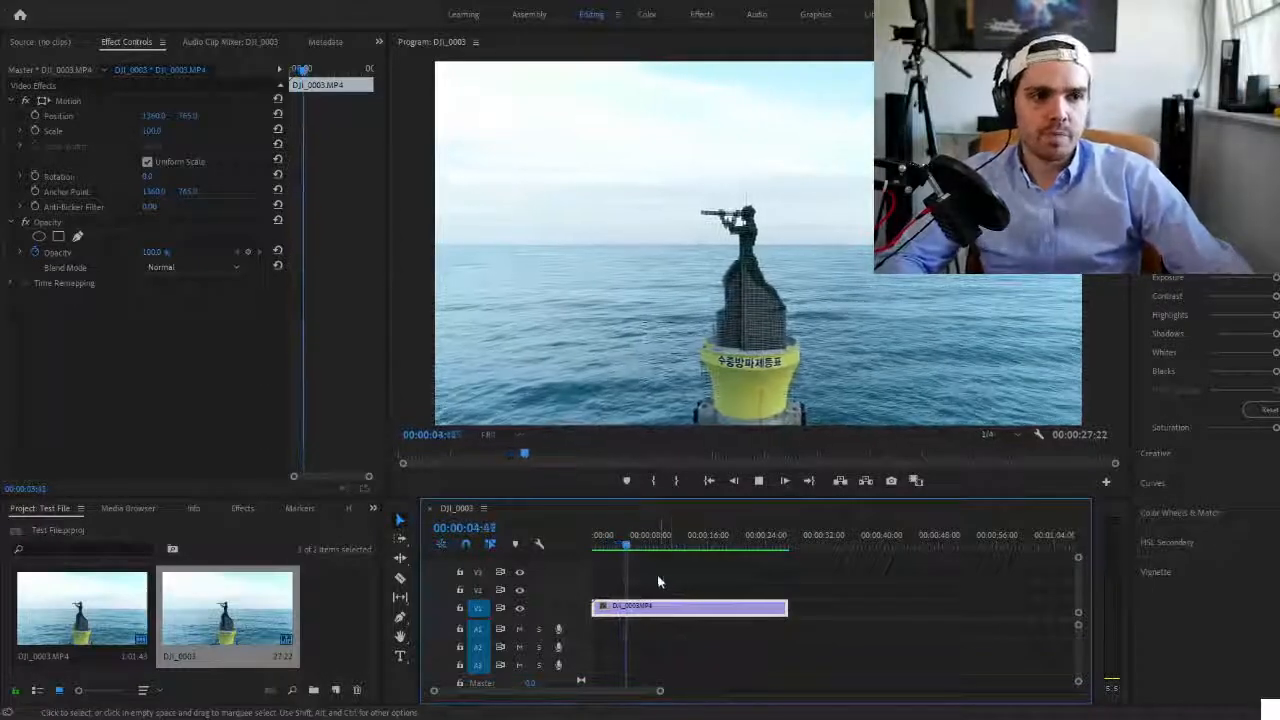
{"action": "left_click_drag", "start_coordinate": [628, 556], "coordinate": [782, 553]}
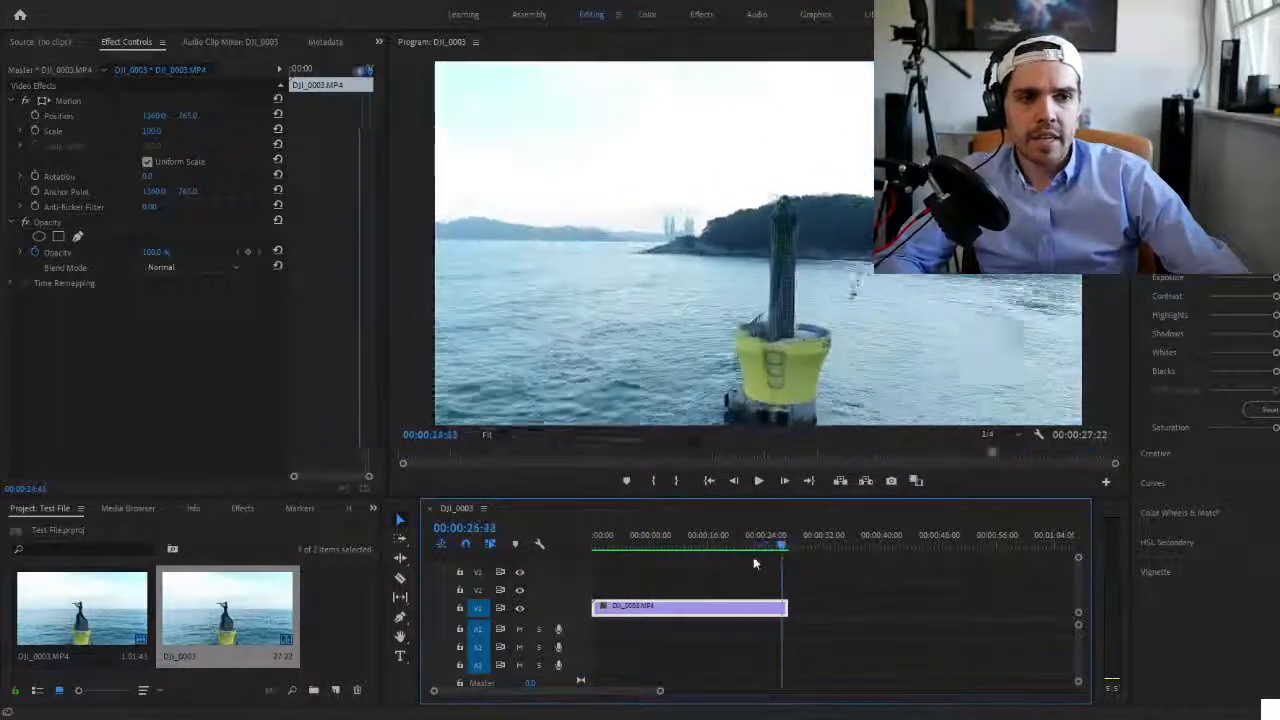
{"action": "left_click_drag", "start_coordinate": [649, 564], "coordinate": [784, 574]}
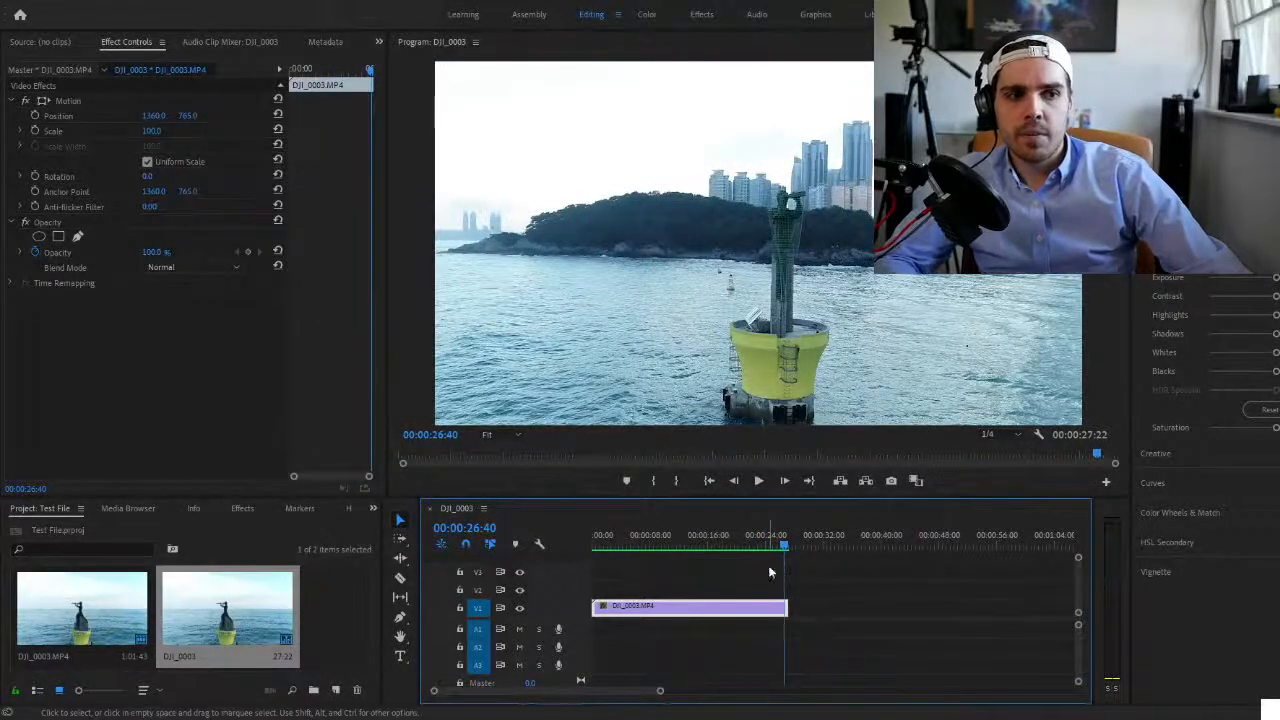
{"action": "left_click_drag", "start_coordinate": [783, 542], "coordinate": [759, 543]}
{"action": "left_click", "coordinate": [676, 551]}
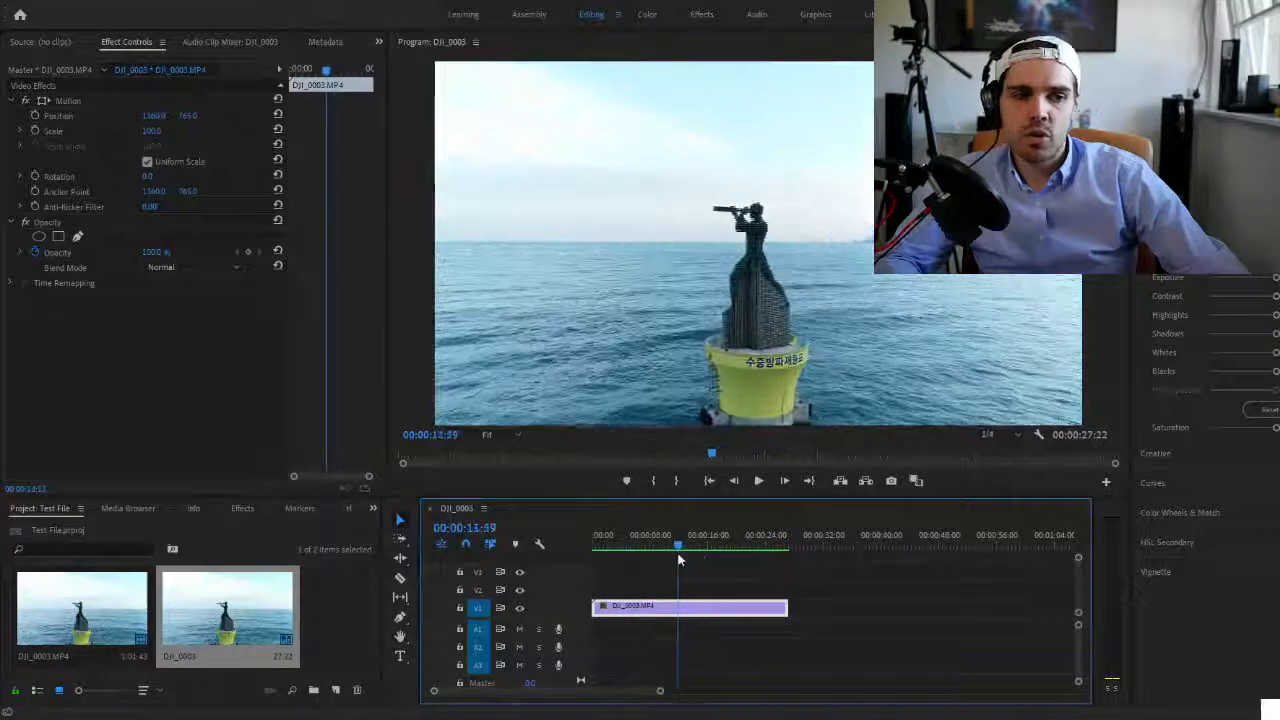
{"action": "left_click_drag", "start_coordinate": [676, 553], "coordinate": [667, 557]}
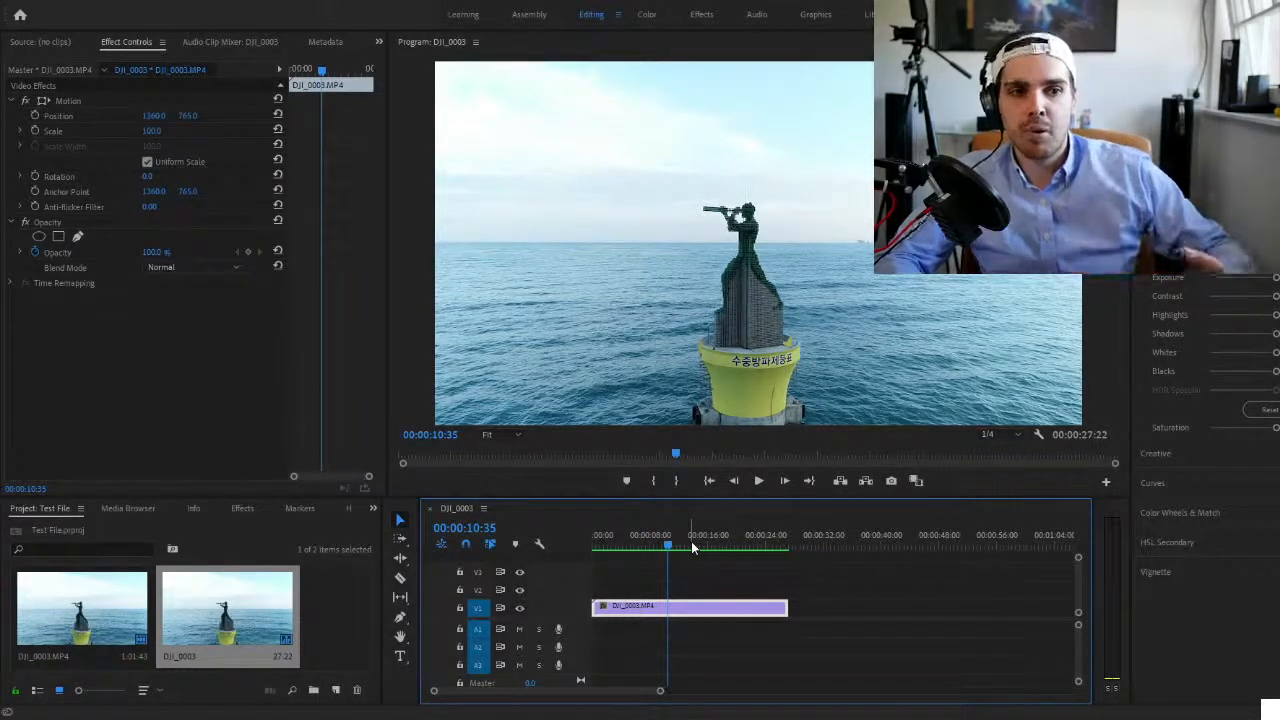
{"action": "left_click_drag", "start_coordinate": [691, 541], "coordinate": [661, 554]}
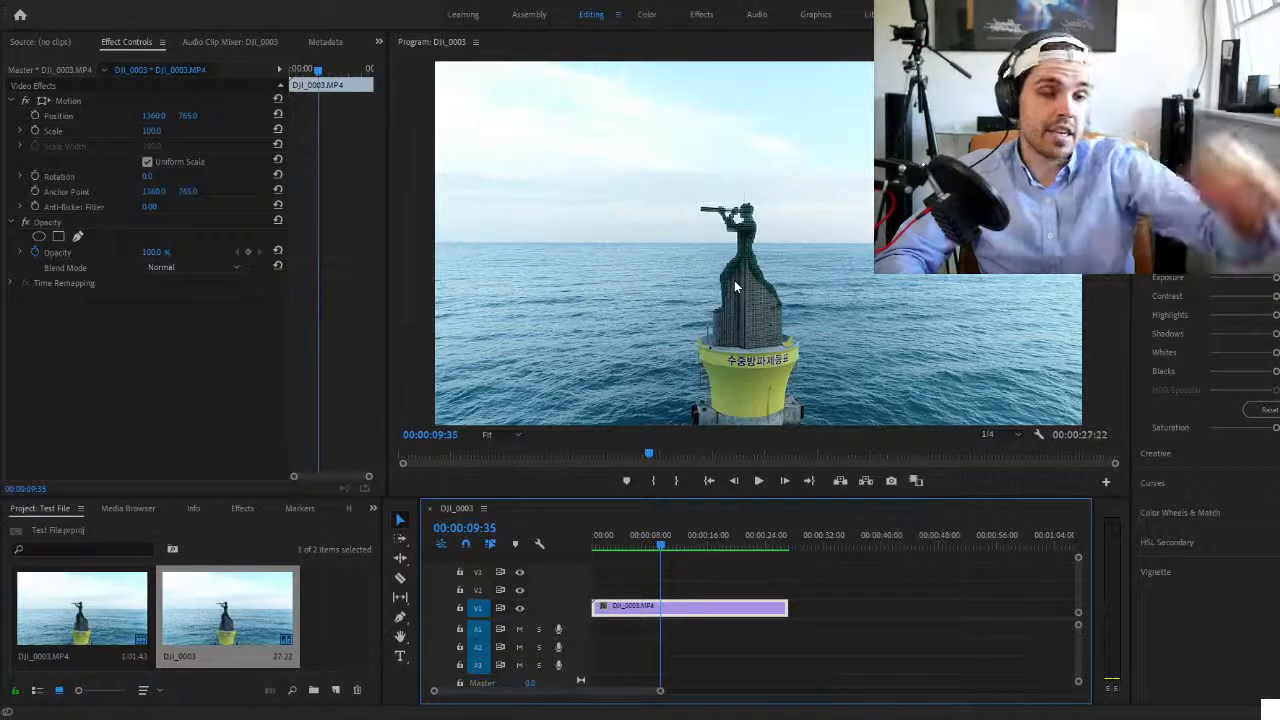
{"action": "left_click_drag", "start_coordinate": [660, 545], "coordinate": [593, 549]}
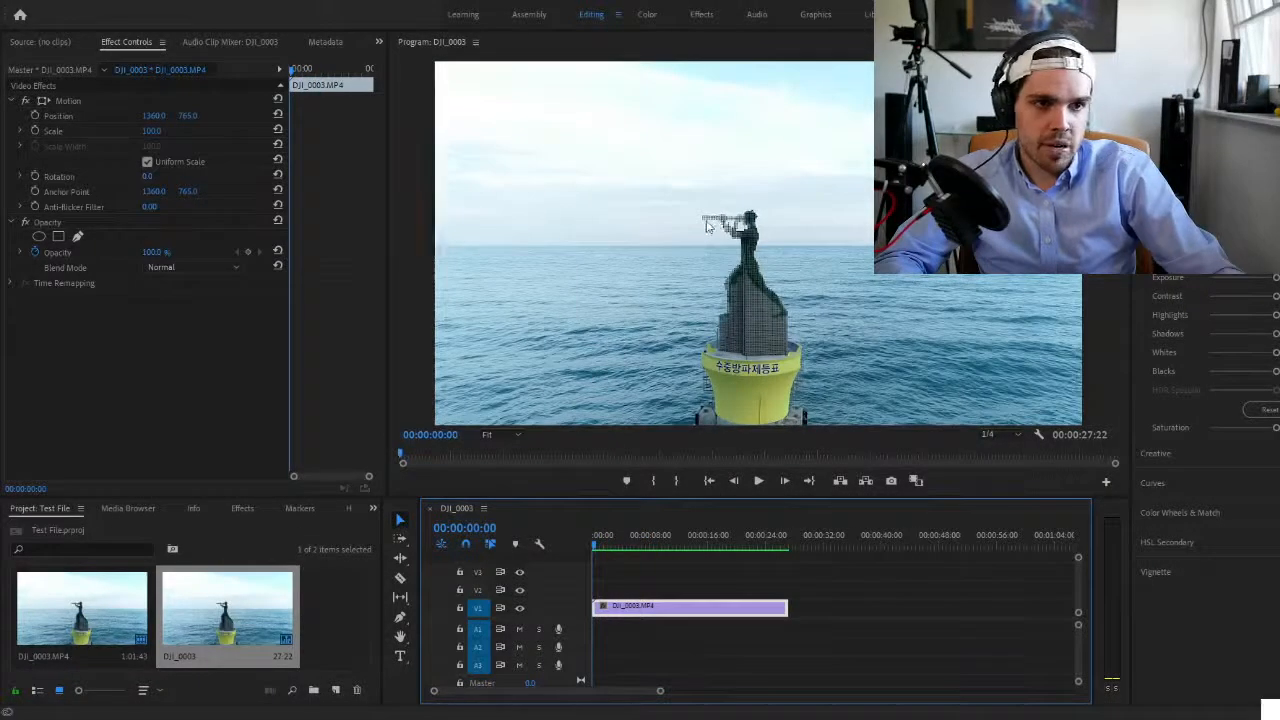
- Inspect the statue in the program monitor at 75% zoom and set the zoom back to Fit
{"action": "left_click", "coordinate": [504, 433]}
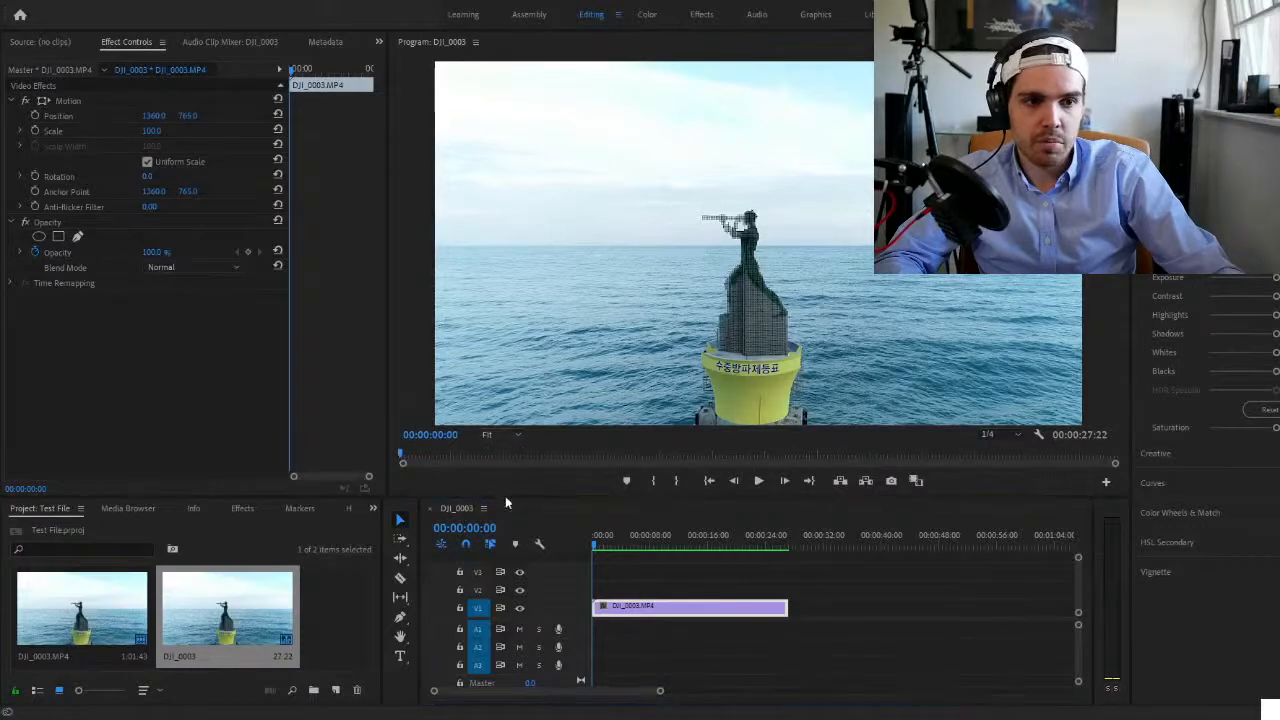
{"action": "left_click", "coordinate": [503, 523]}
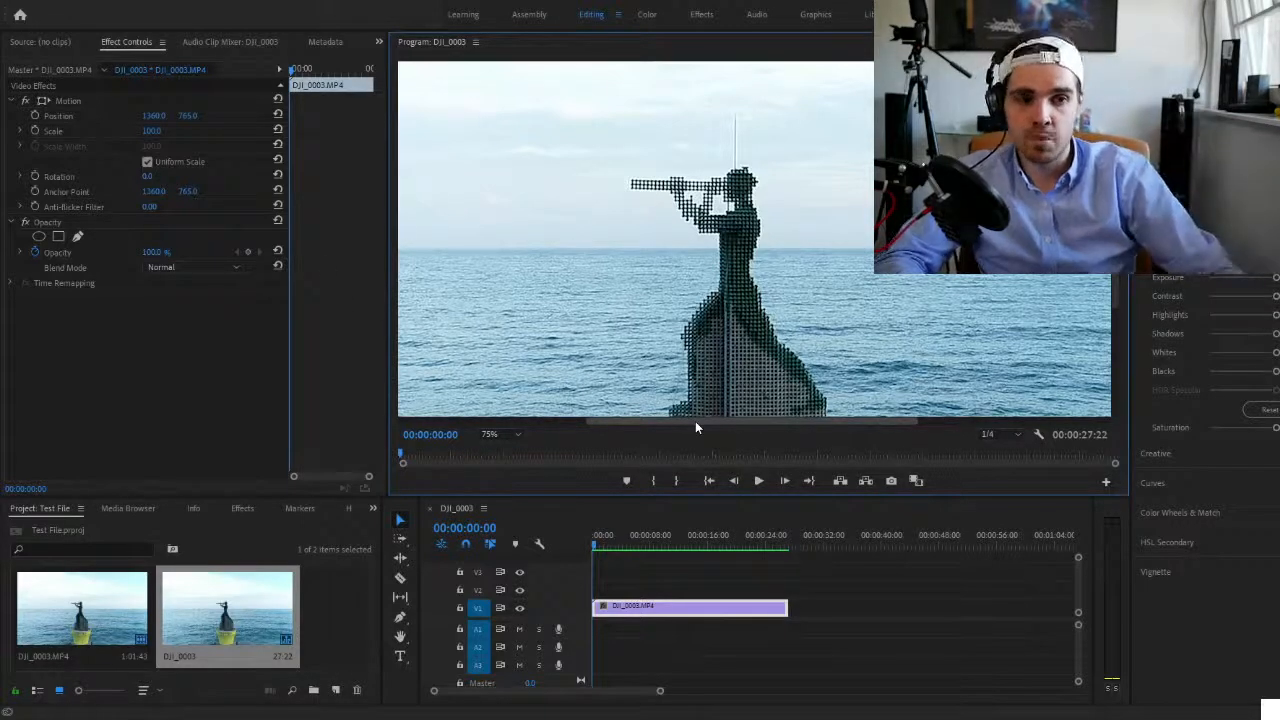
{"action": "left_click", "coordinate": [500, 434]}
{"action": "left_click", "coordinate": [504, 452]}
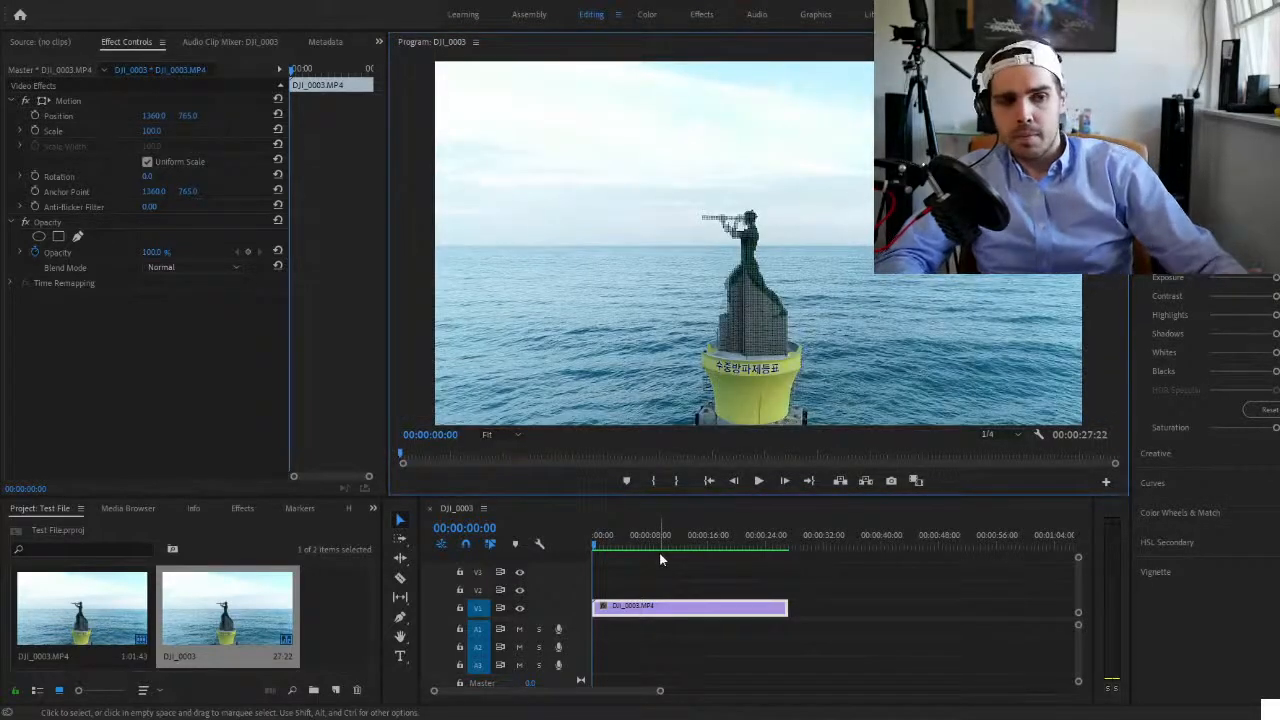
- Play the clip repeatedly from different points to examine the camera movement around the statue
{"action": "key", "text": "space"}
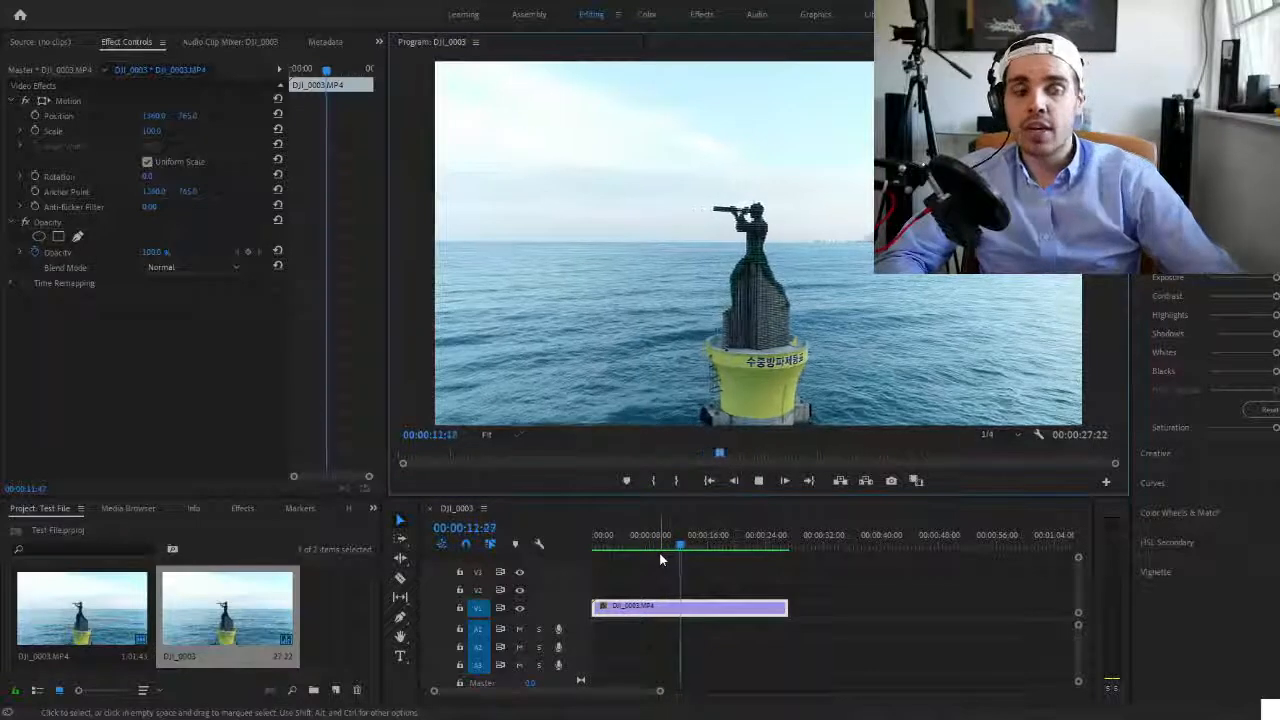
{"action": "key", "text": "space"}
{"action": "left_click", "coordinate": [640, 548]}
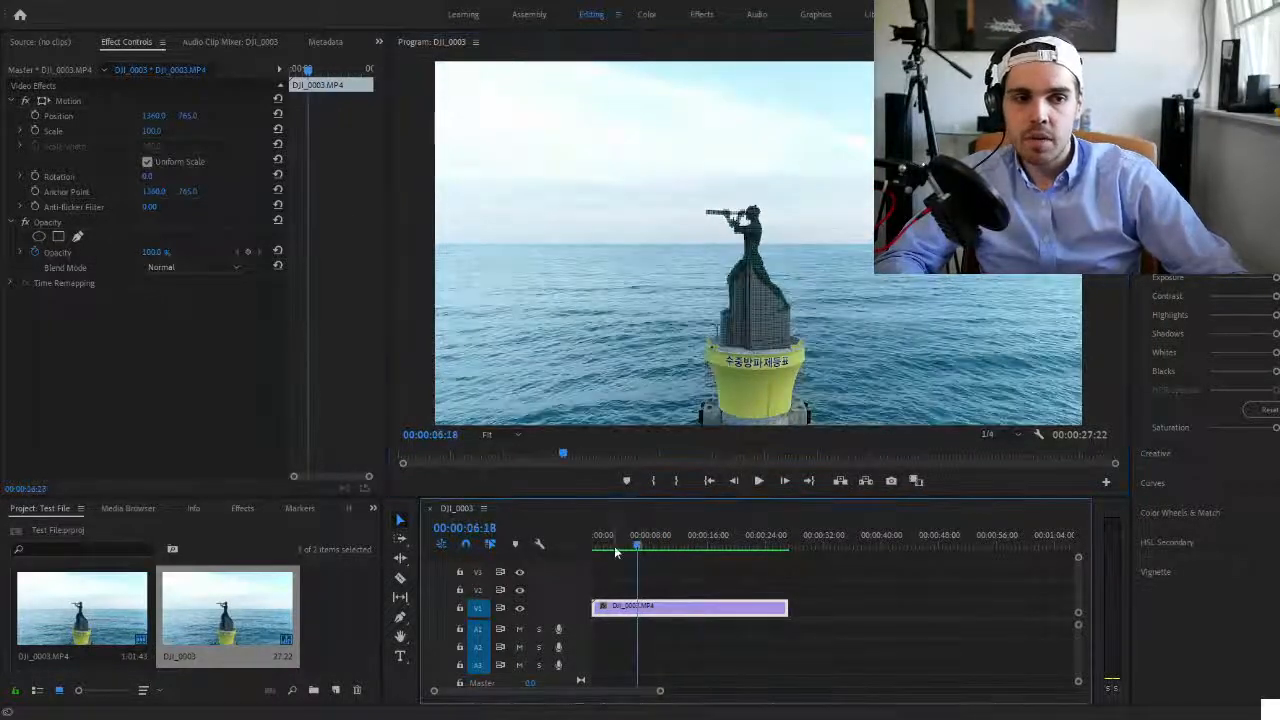
{"action": "left_click", "coordinate": [618, 546]}
{"action": "key", "text": "space"}
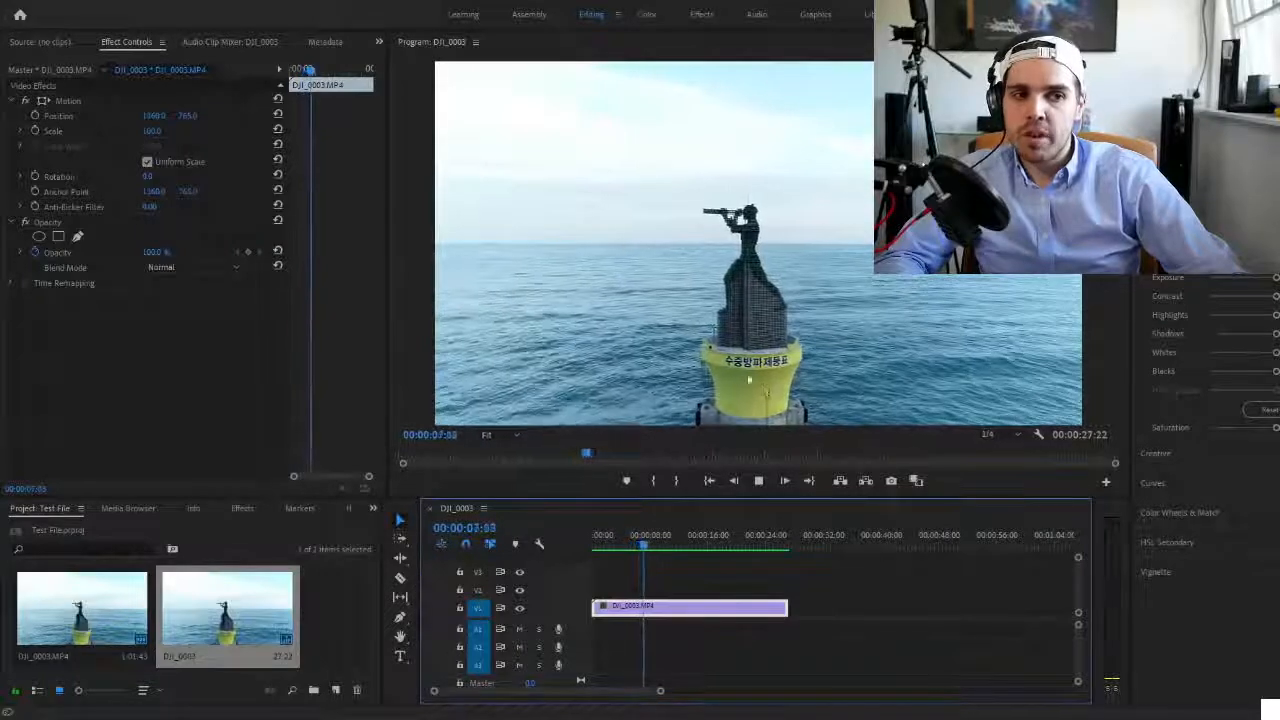
{"action": "key", "text": "space"}
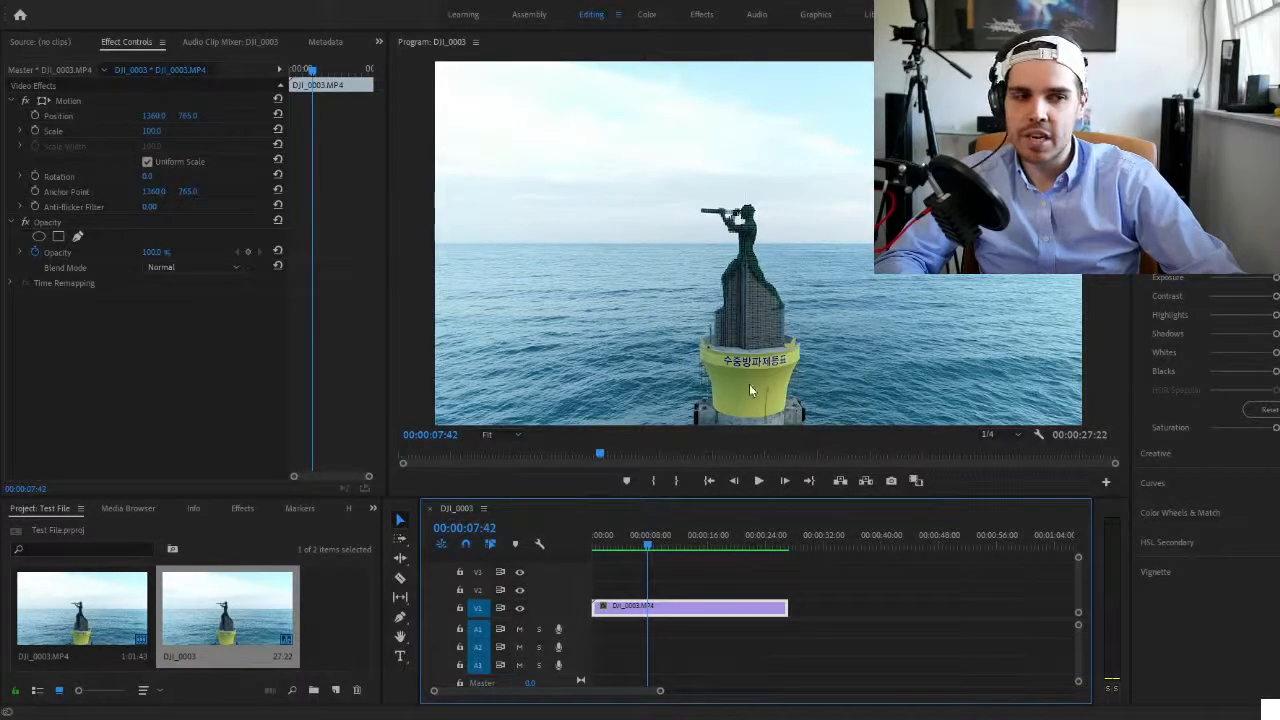
{"action": "key", "text": "space"}
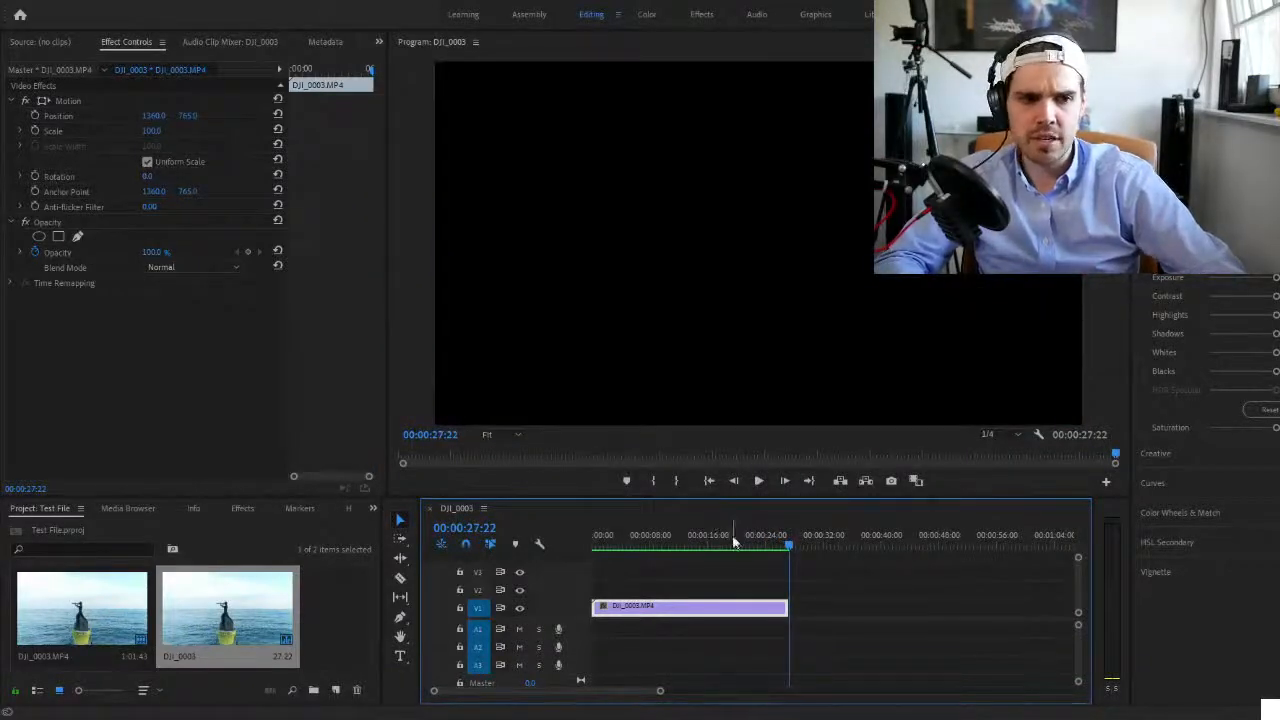
{"action": "left_click_drag", "start_coordinate": [733, 541], "coordinate": [662, 540]}
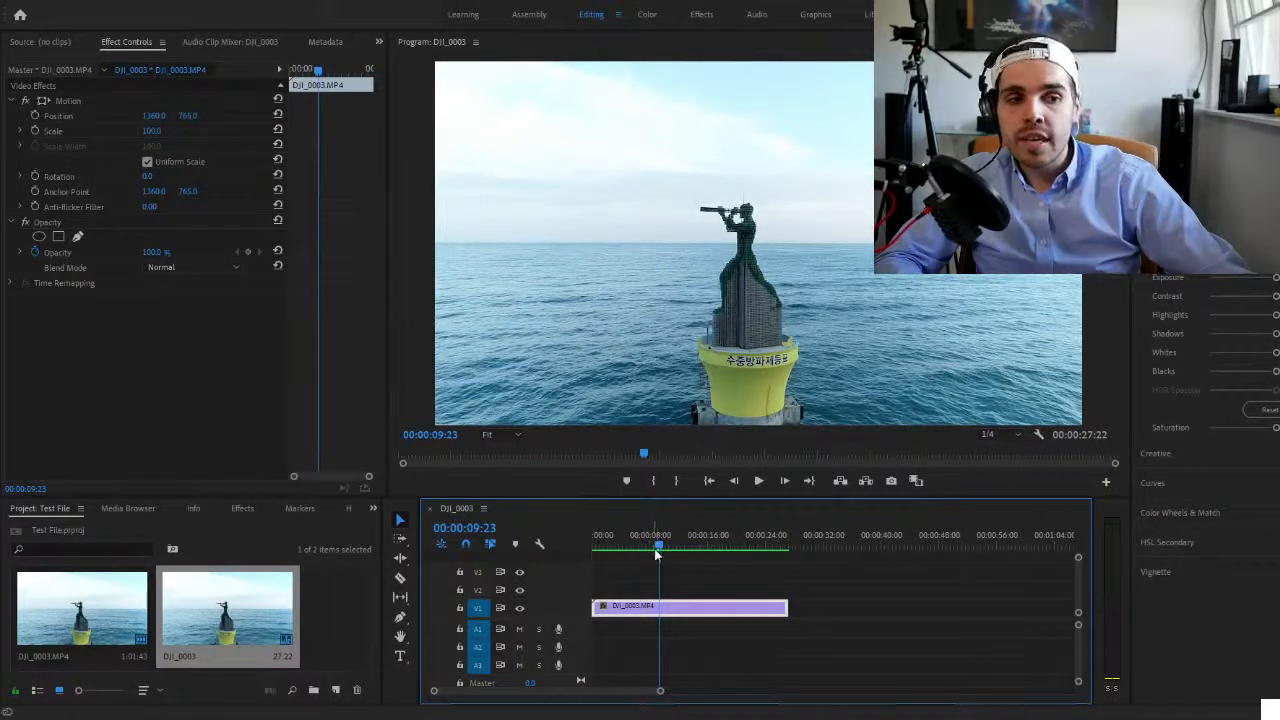
{"action": "left_click_drag", "start_coordinate": [658, 548], "coordinate": [631, 555]}
{"action": "key", "text": "space"}
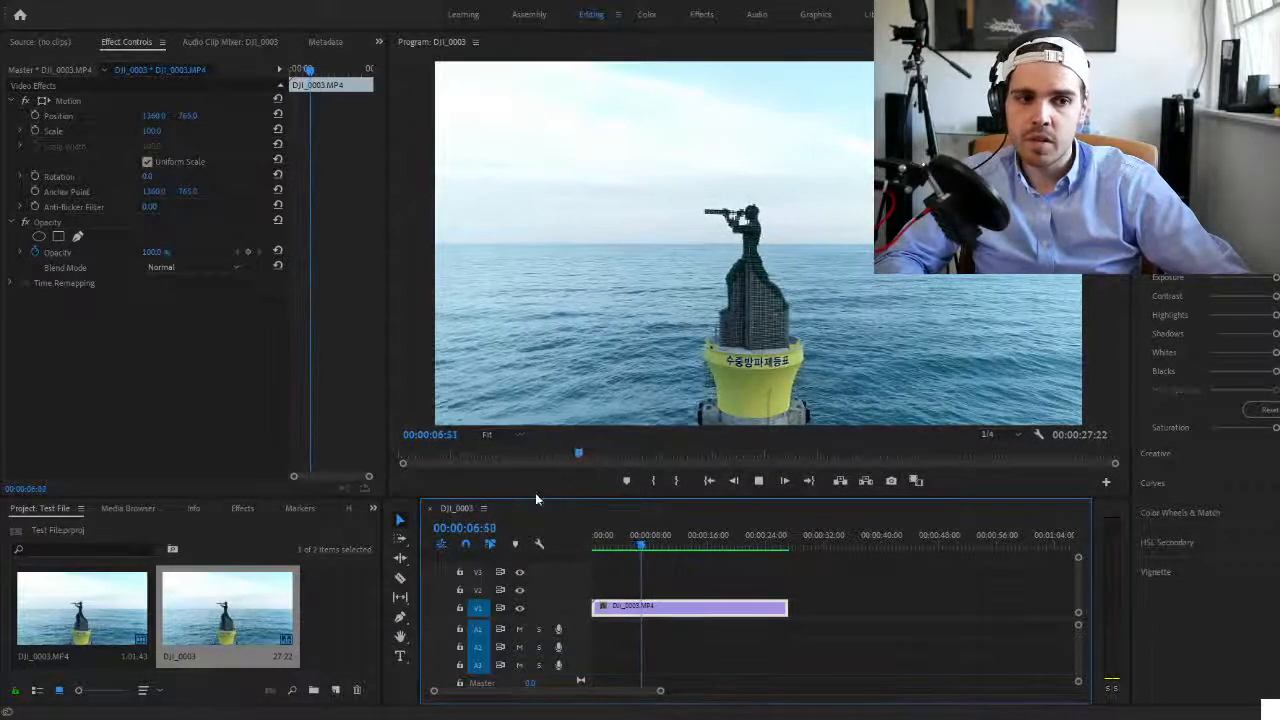
- Enlarge the program monitor at the timeline's expense and replay the statue shot from 00:00:06:00
{"action": "left_click_drag", "start_coordinate": [535, 500], "coordinate": [527, 563]}
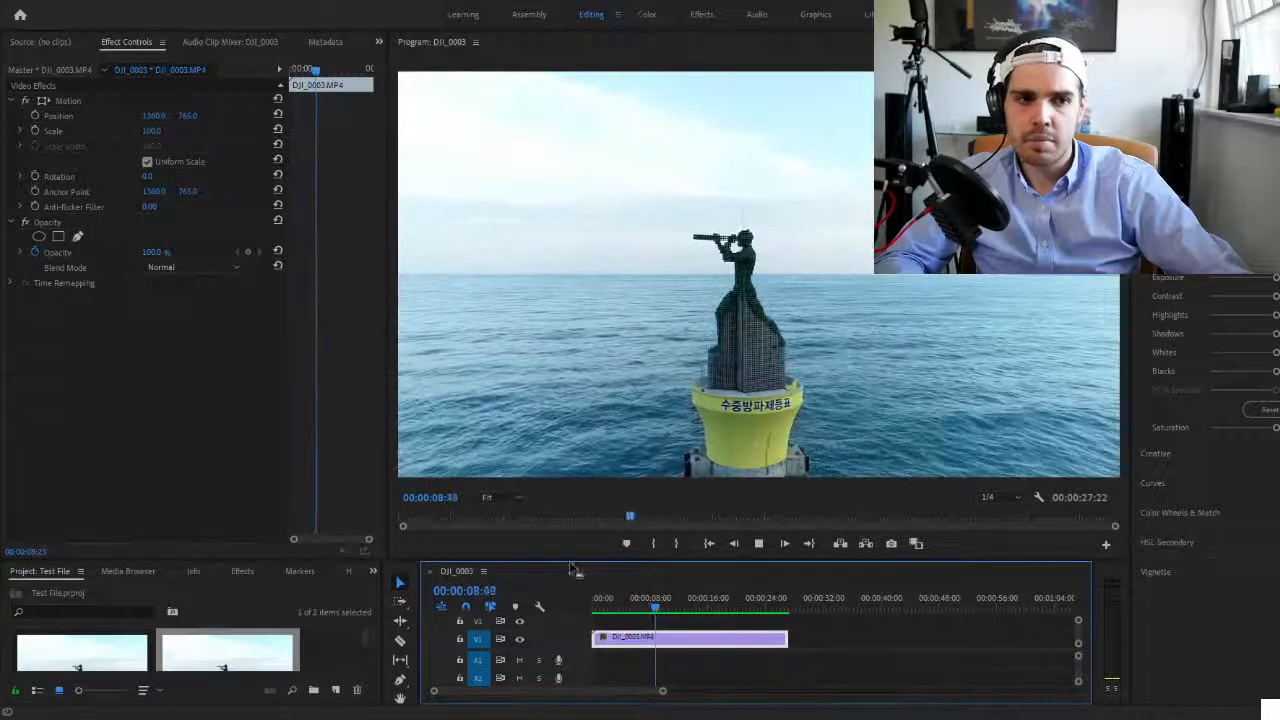
{"action": "left_click", "coordinate": [621, 600]}
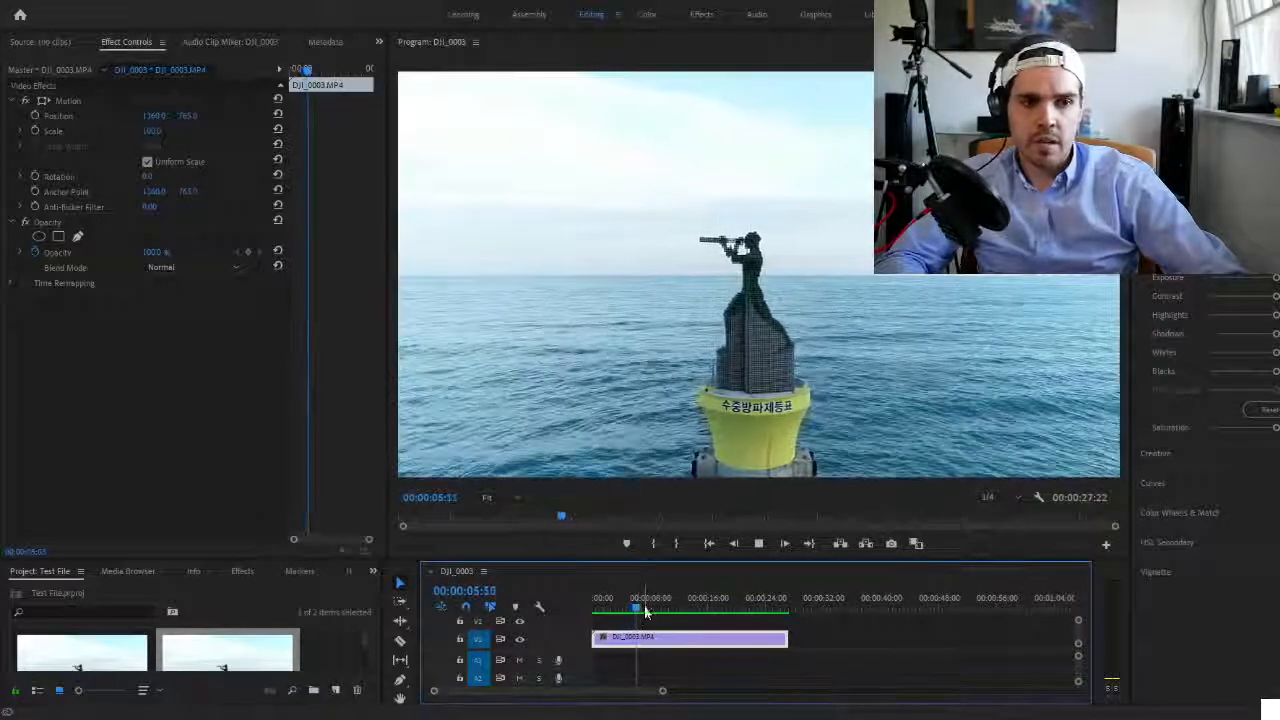
{"action": "key", "text": "space"}
{"action": "mouse_move", "coordinate": [633, 608]}
{"action": "left_mouse_down"}
{"action": "mouse_move", "coordinate": [606, 614]}
{"action": "mouse_move", "coordinate": [635, 618]}
{"action": "left_mouse_up"}
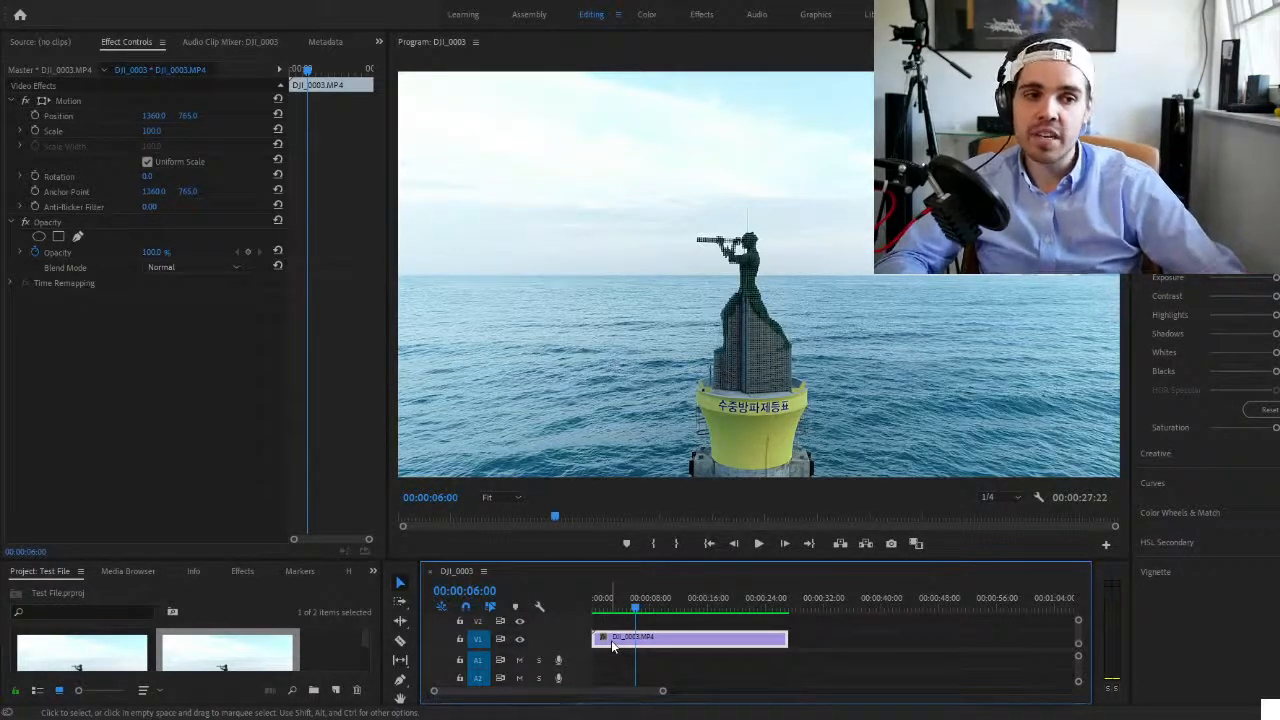
{"action": "key", "text": "space"}
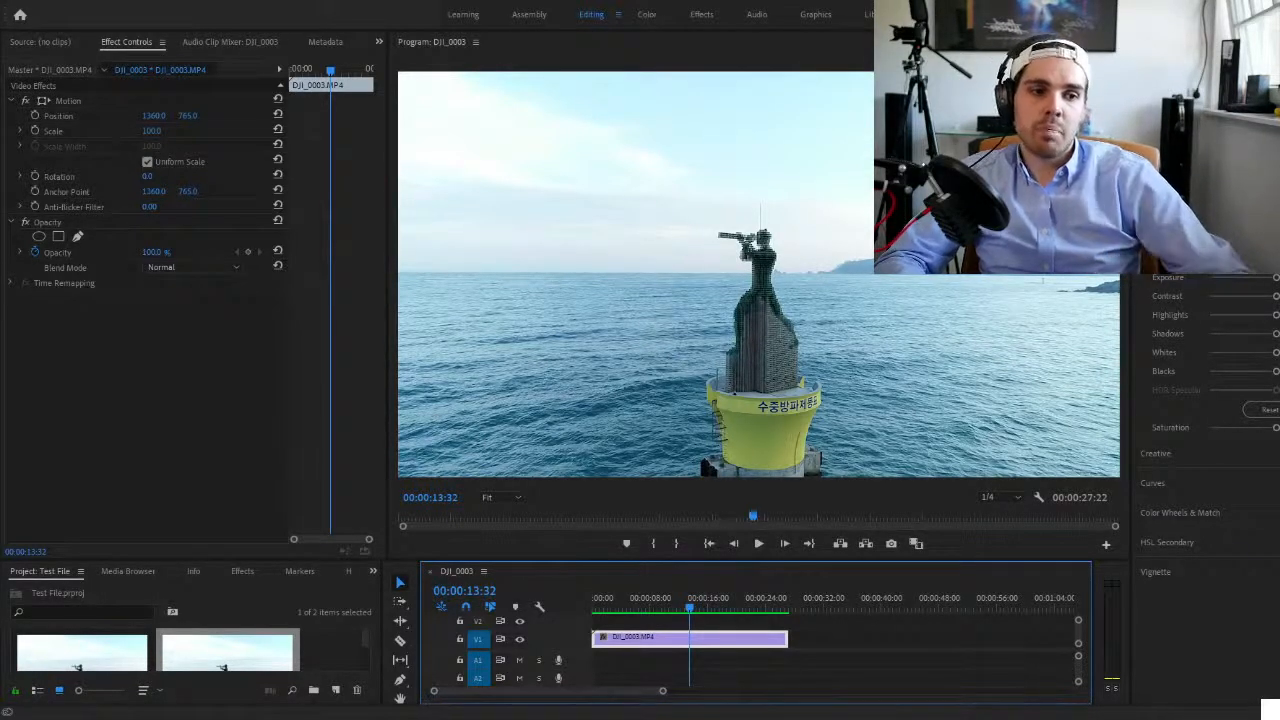
- Split the clip on V1 at 00:00:11:23 with the Razor tool
{"action": "left_click_drag", "start_coordinate": [689, 607], "coordinate": [676, 608]}
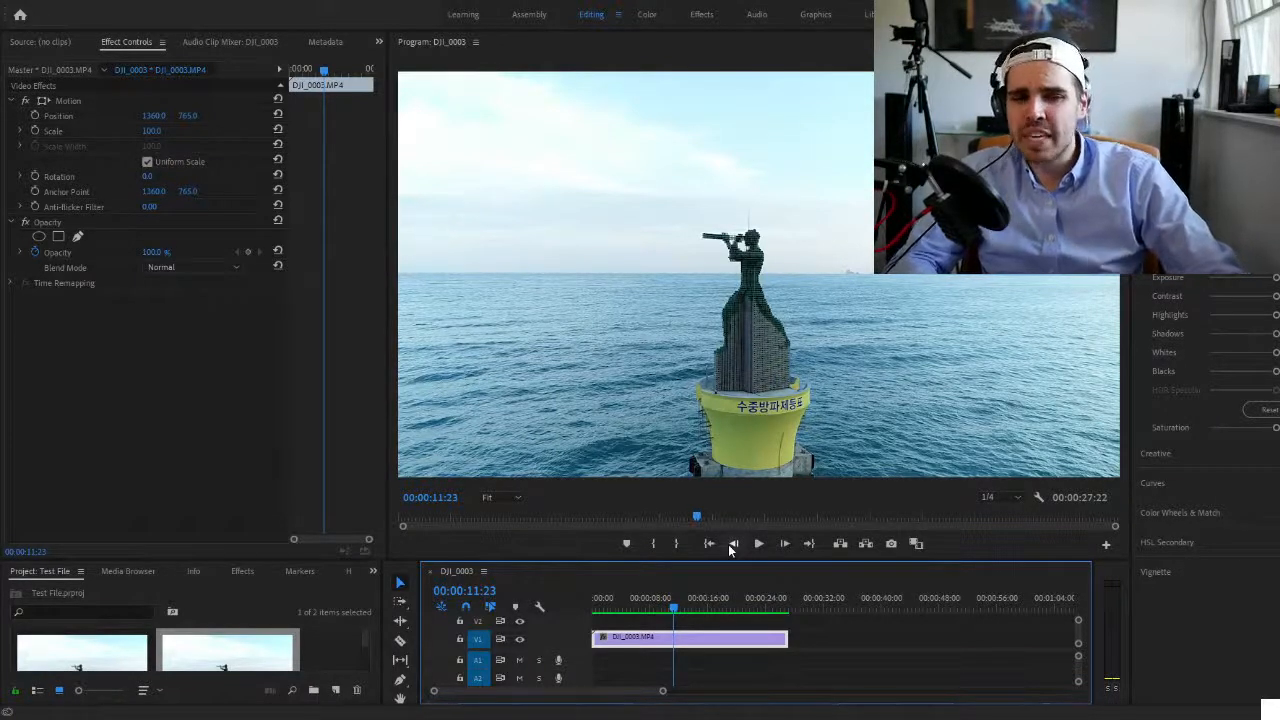
{"action": "key", "text": "c"}
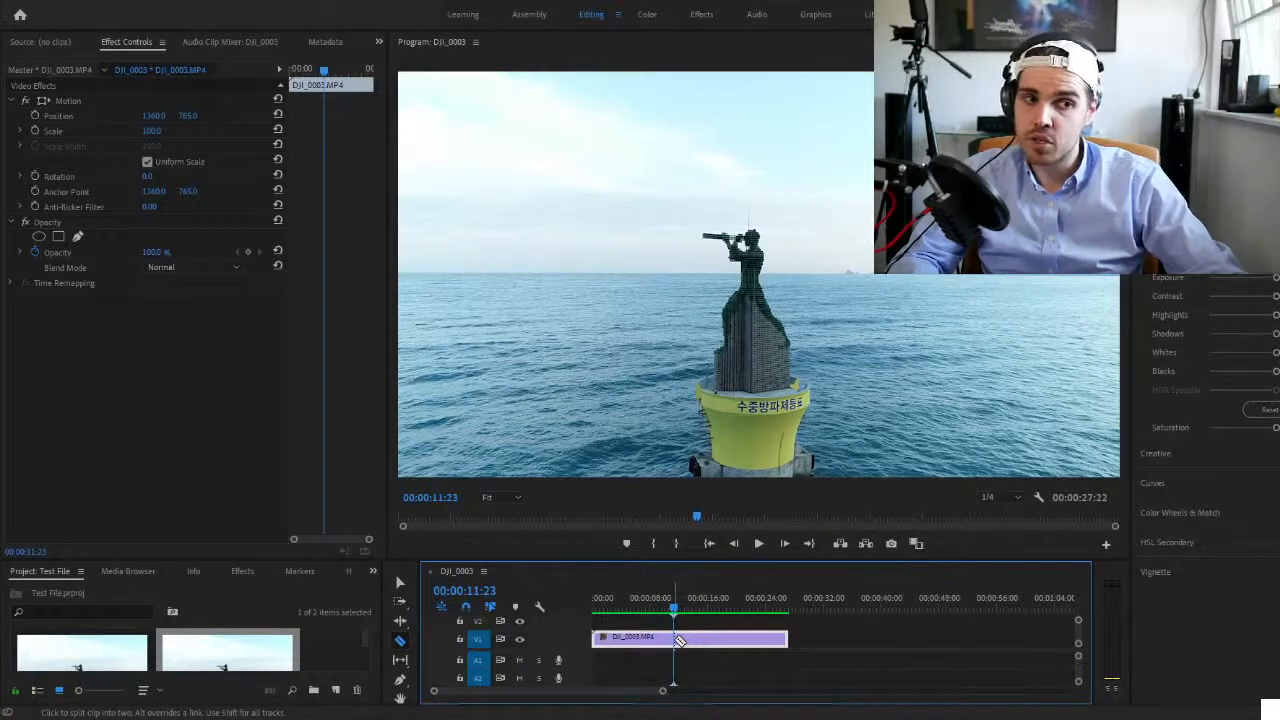
{"action": "left_click", "coordinate": [679, 641]}
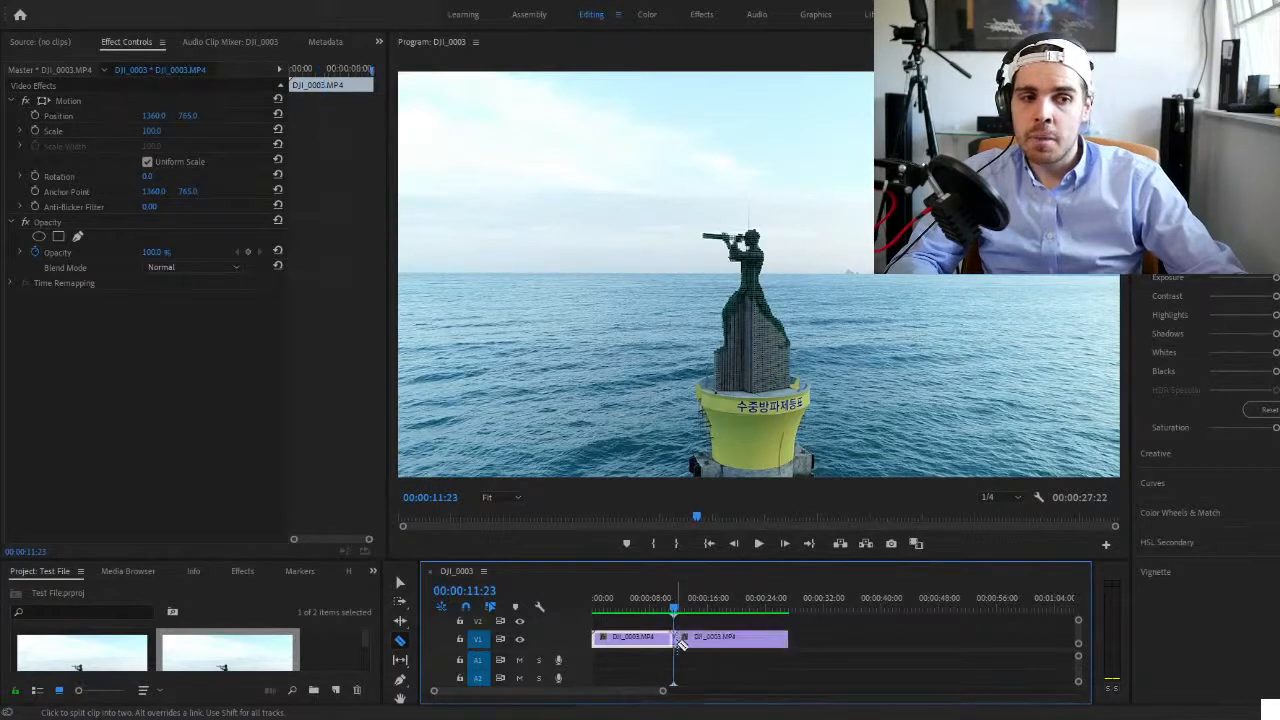
- Delete the part of the V1 clip before the 00:00:11:23 cut and move the remaining part to the sequence start
{"action": "key", "text": "v"}
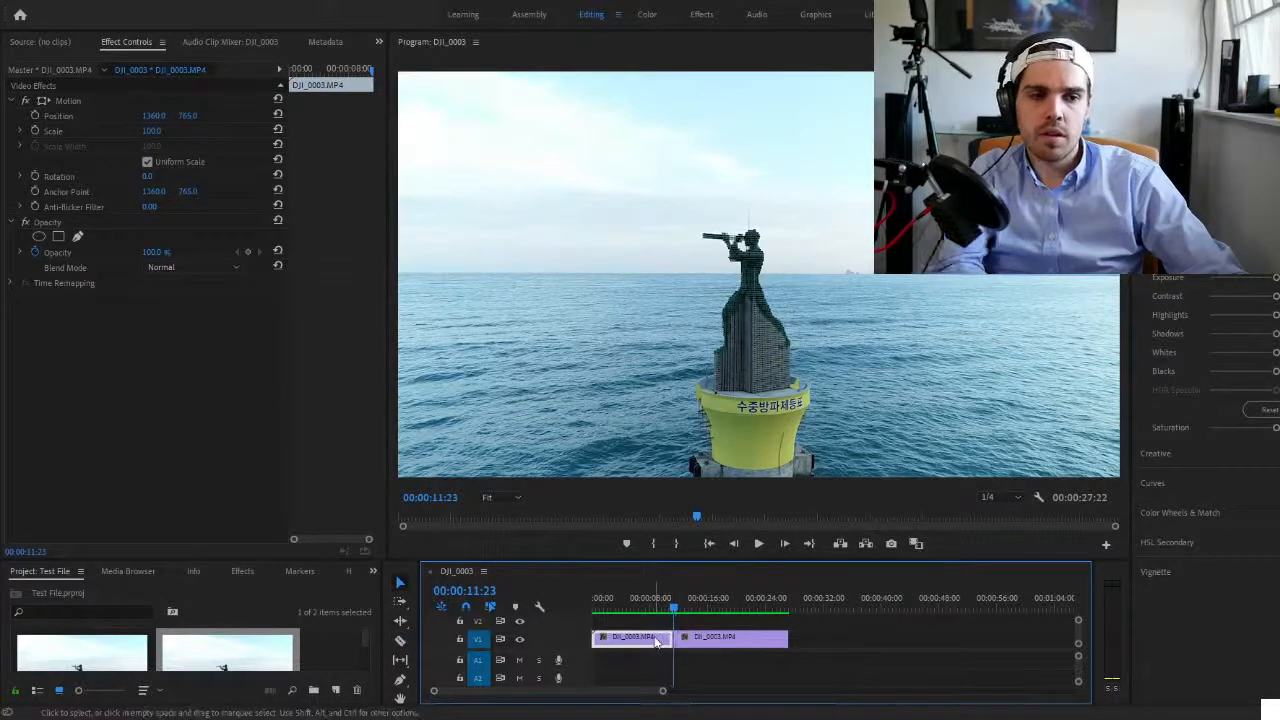
{"action": "left_click", "coordinate": [654, 638]}
{"action": "key", "text": "Delete"}
{"action": "left_click_drag", "start_coordinate": [705, 639], "coordinate": [624, 639]}
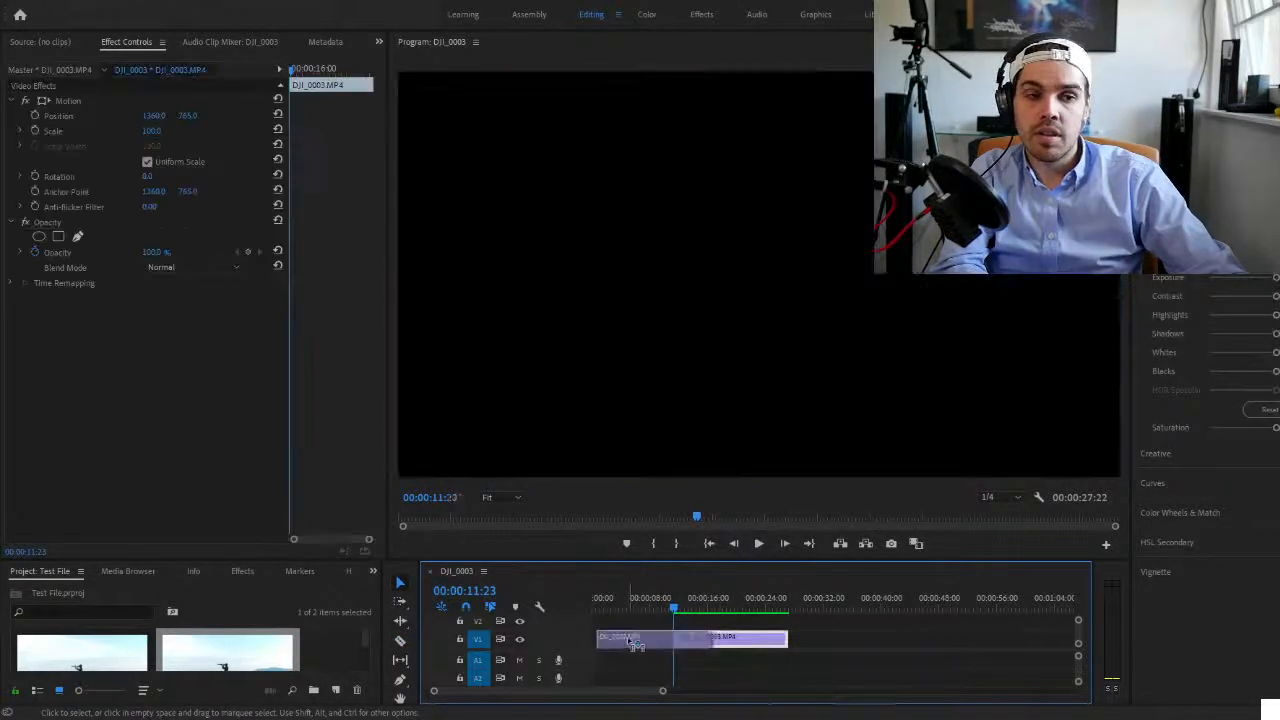
- Play the shortened clip from the start and again from 00:00:07:54 to examine the camera movement around the statue
{"action": "left_click", "coordinate": [601, 609]}
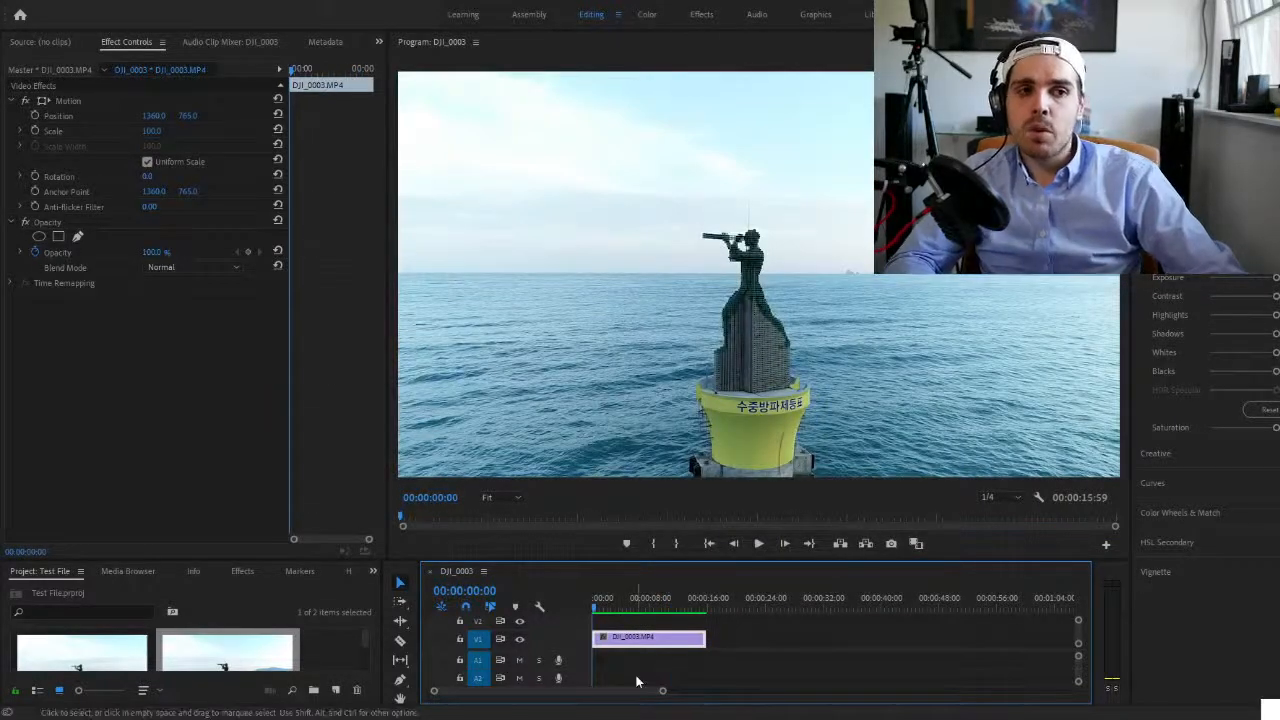
{"action": "key", "text": "space"}
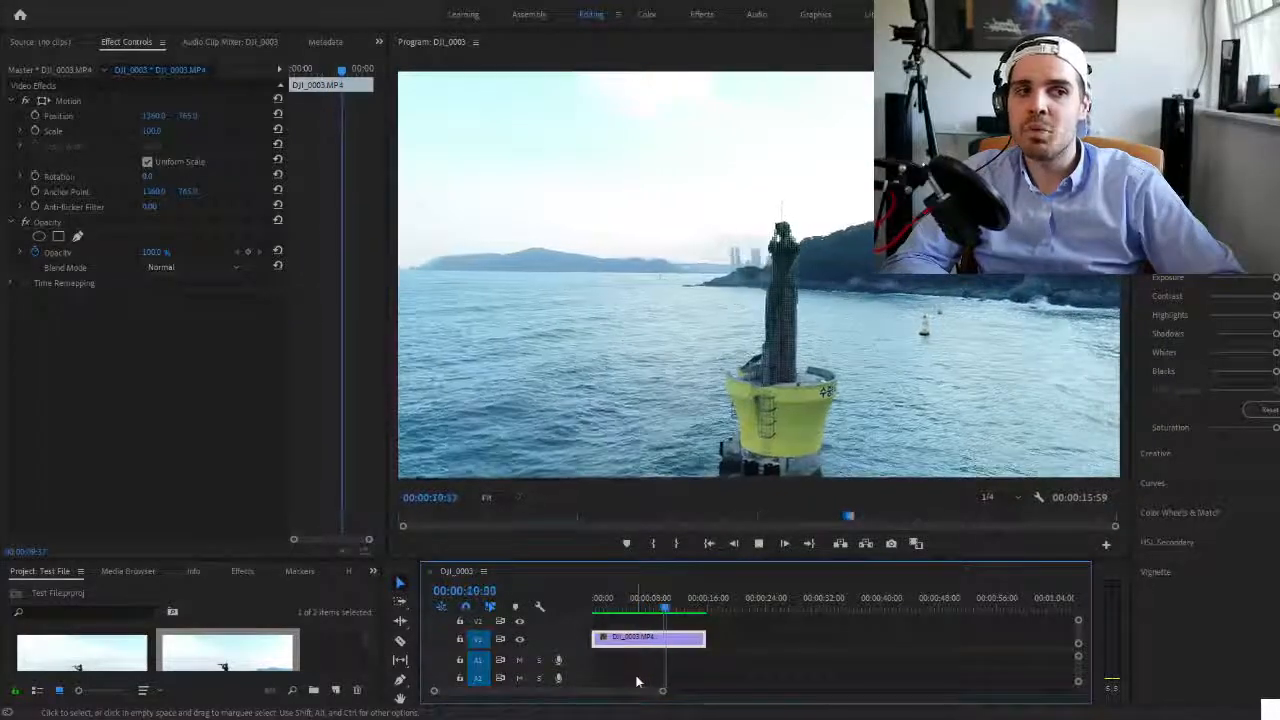
{"action": "key", "text": "space"}
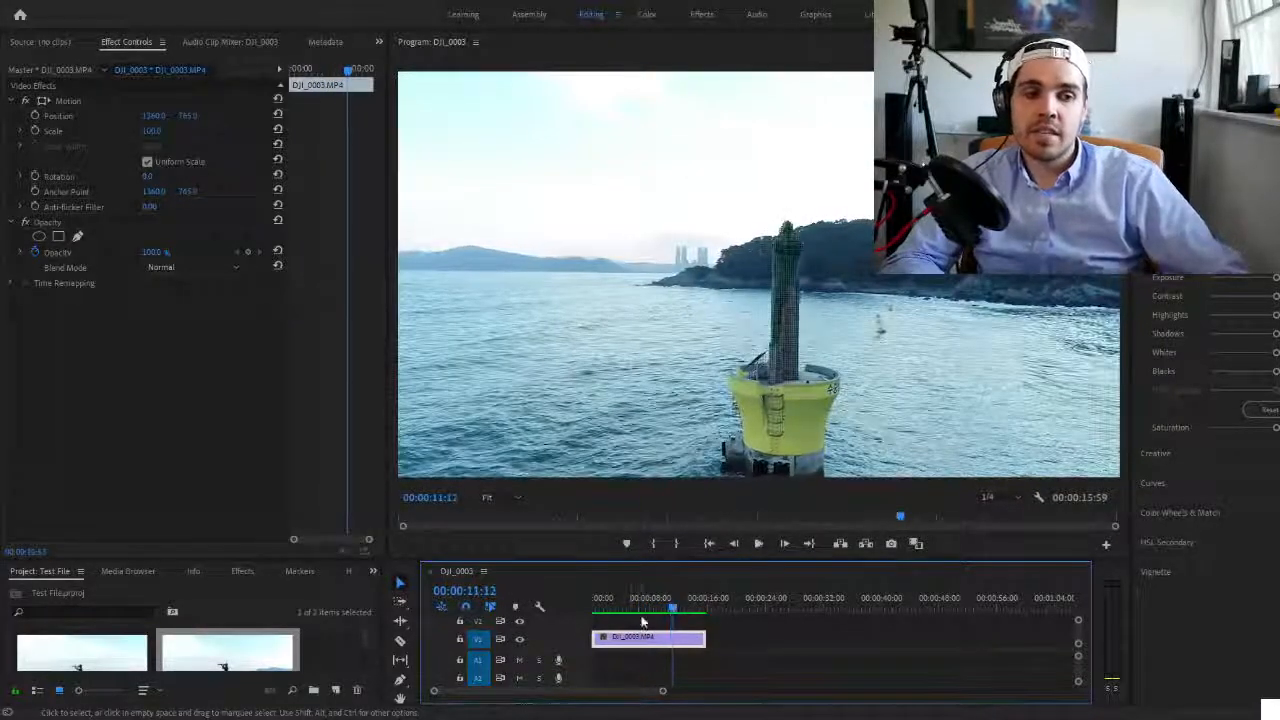
{"action": "mouse_move", "coordinate": [672, 608]}
{"action": "left_mouse_down"}
{"action": "mouse_move", "coordinate": [661, 608]}
{"action": "mouse_move", "coordinate": [672, 612]}
{"action": "left_mouse_up"}
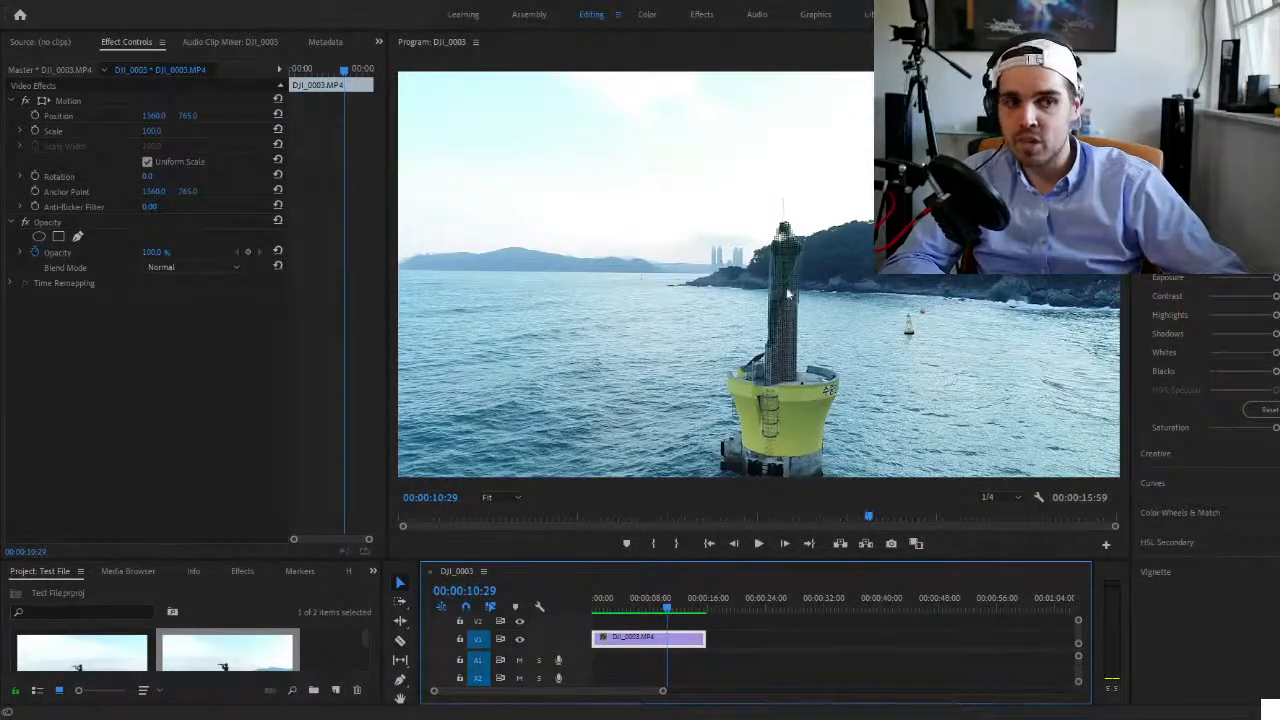
{"action": "key", "text": "space"}
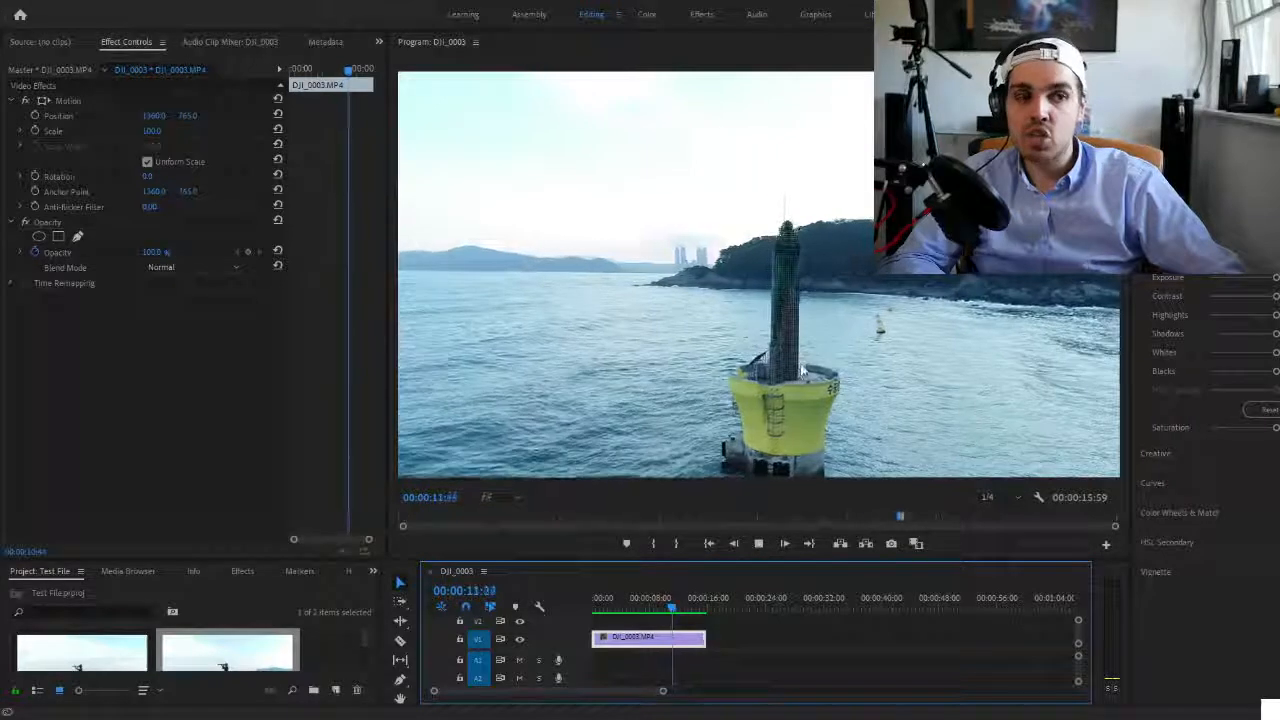
{"action": "key", "text": "space"}
{"action": "left_click_drag", "start_coordinate": [675, 606], "coordinate": [648, 612]}
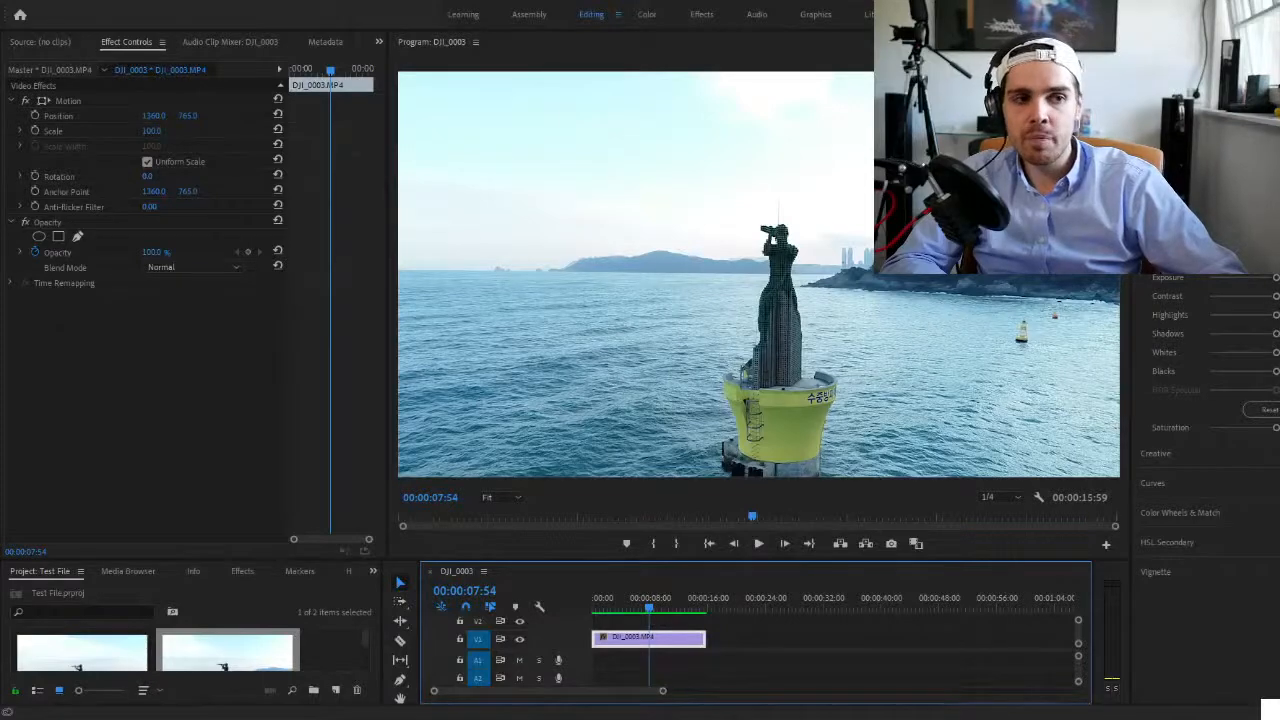
{"action": "key", "text": "space"}
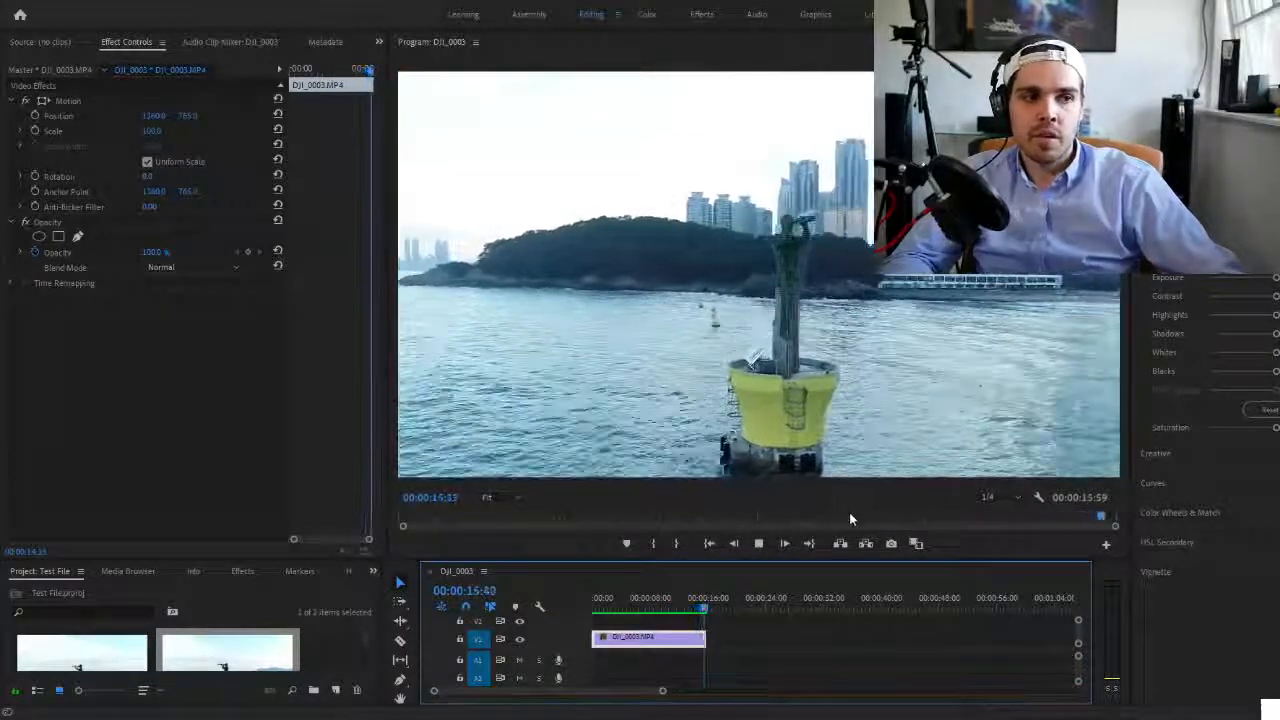
{"action": "key", "text": "space"}
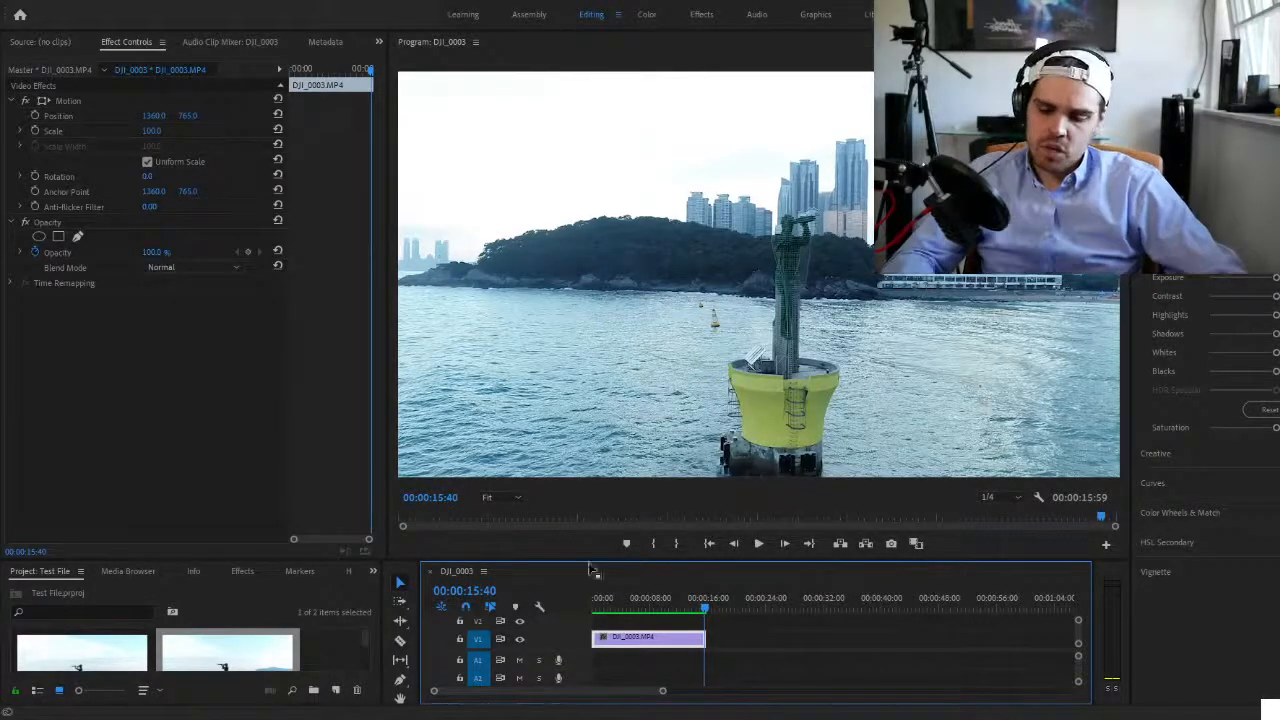
- Extend the end of the V1 clip to 00:00:40:10 and play the rendered sequence from the start
{"action": "left_click_drag", "start_coordinate": [703, 637], "coordinate": [881, 638]}
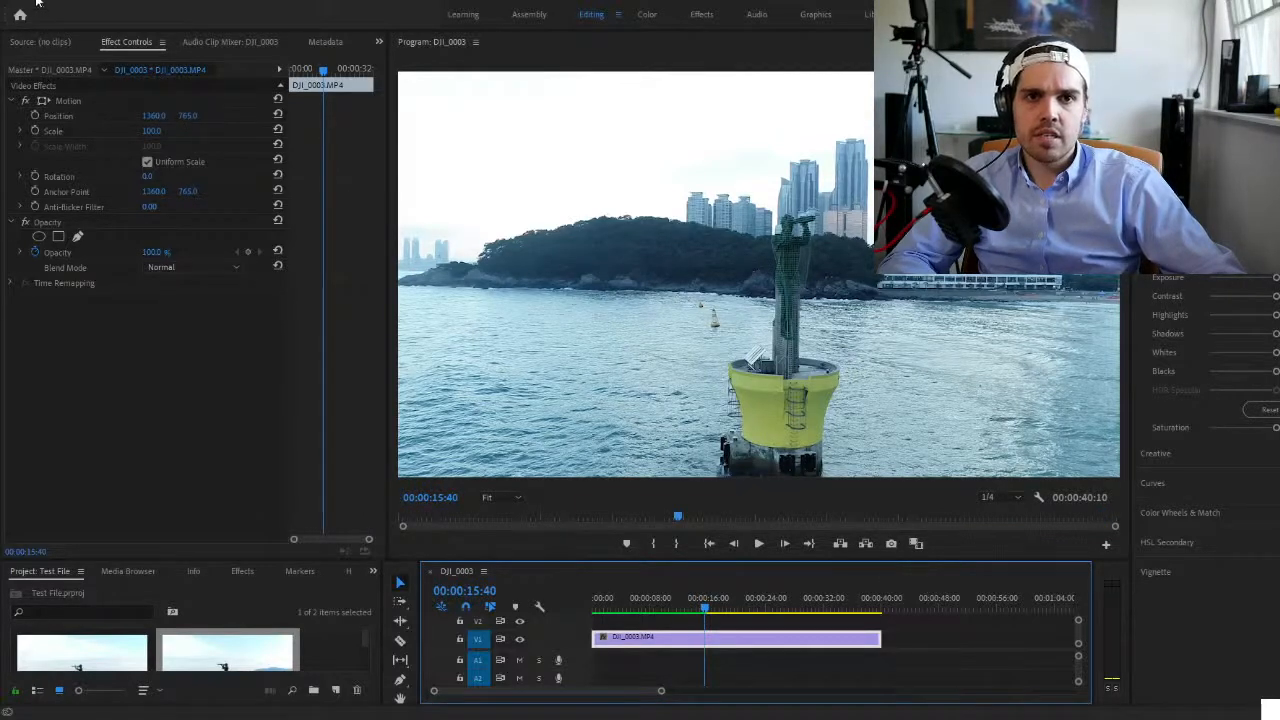
{"action": "left_click", "coordinate": [131, 43]}
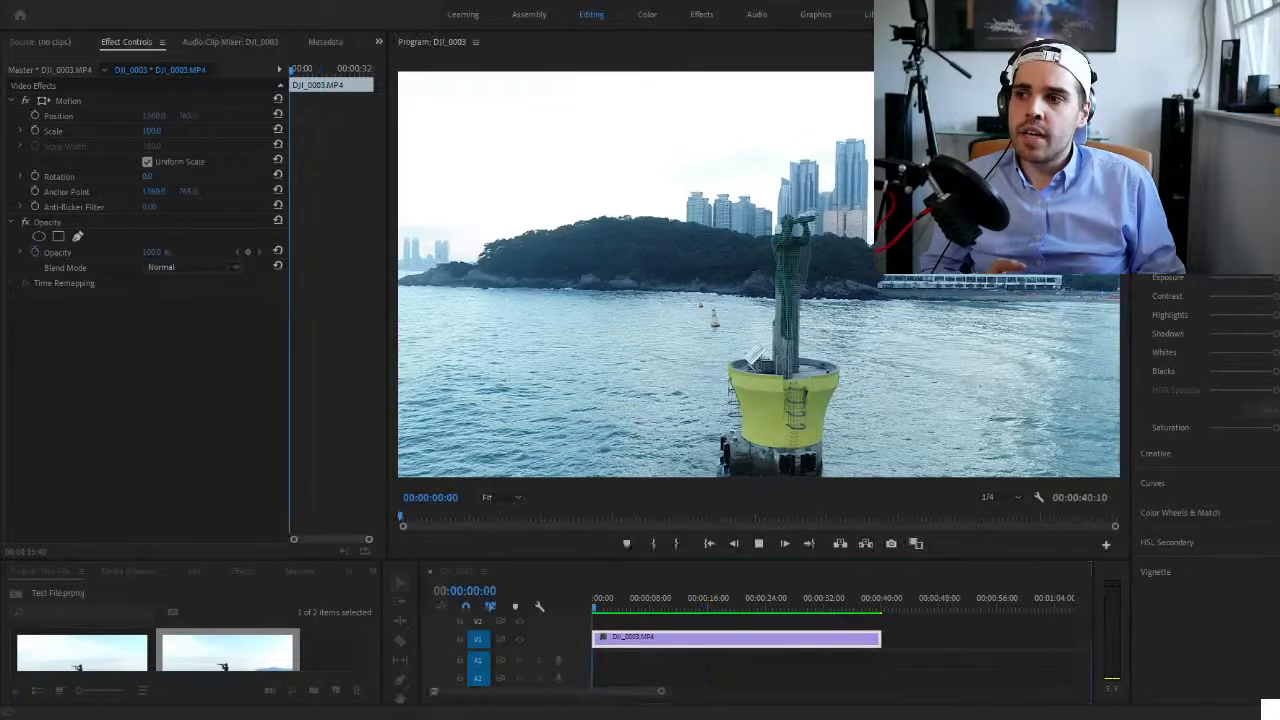
{"action": "key", "text": "Home"}
{"action": "key", "text": "space"}
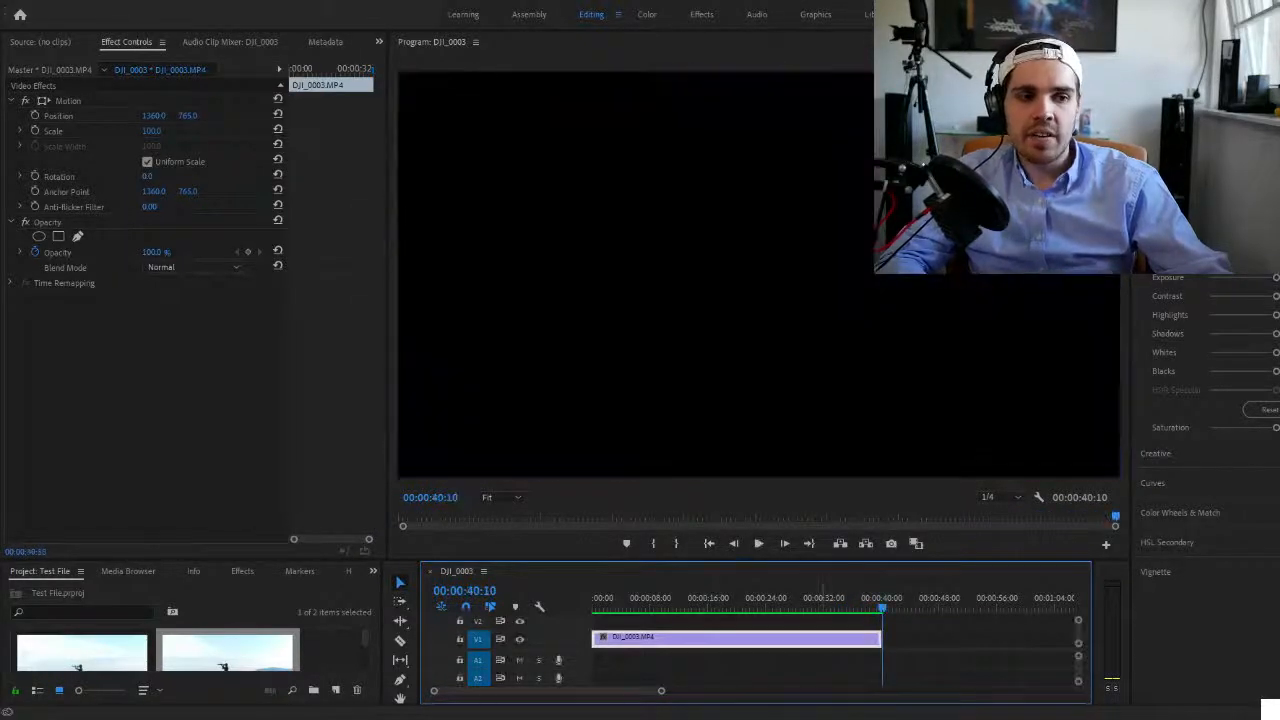
- Split the drone clip on V1 at 00:00:20:59 with the Razor tool
{"action": "left_click_drag", "start_coordinate": [866, 598], "coordinate": [874, 598]}
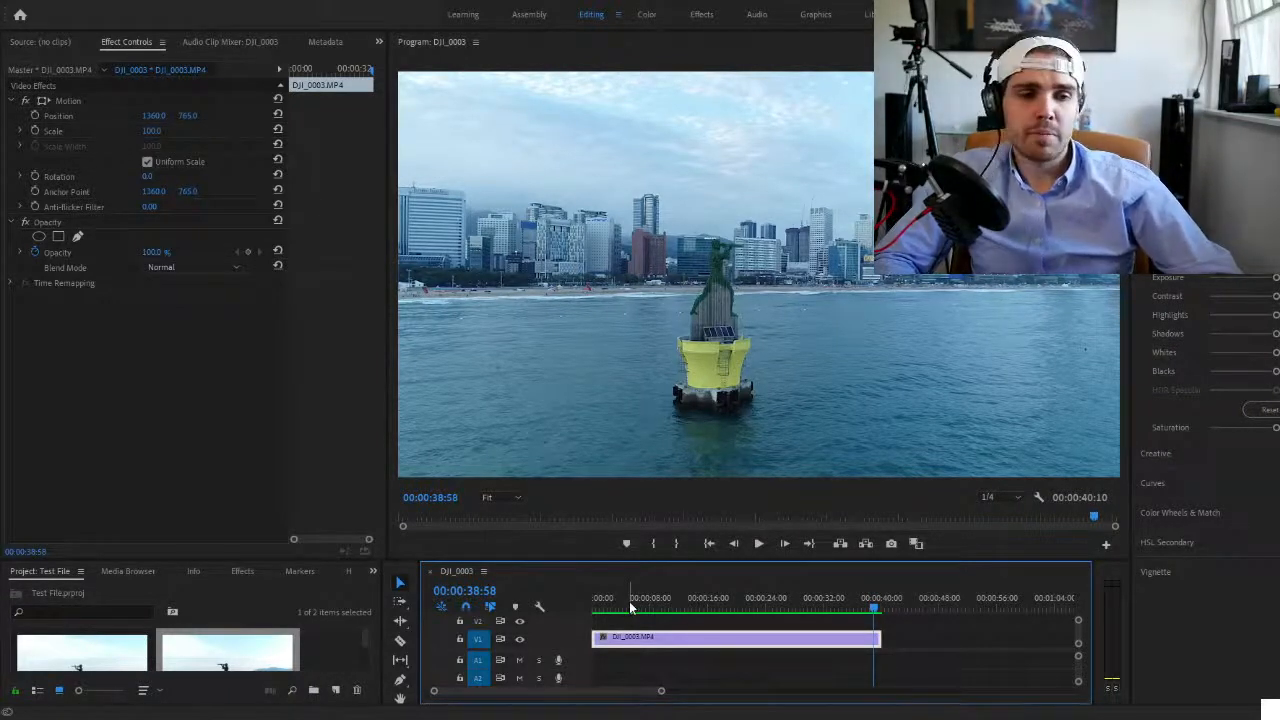
{"action": "mouse_move", "coordinate": [629, 601]}
{"action": "left_mouse_down"}
{"action": "mouse_move", "coordinate": [659, 595]}
{"action": "mouse_move", "coordinate": [637, 606]}
{"action": "left_mouse_up"}
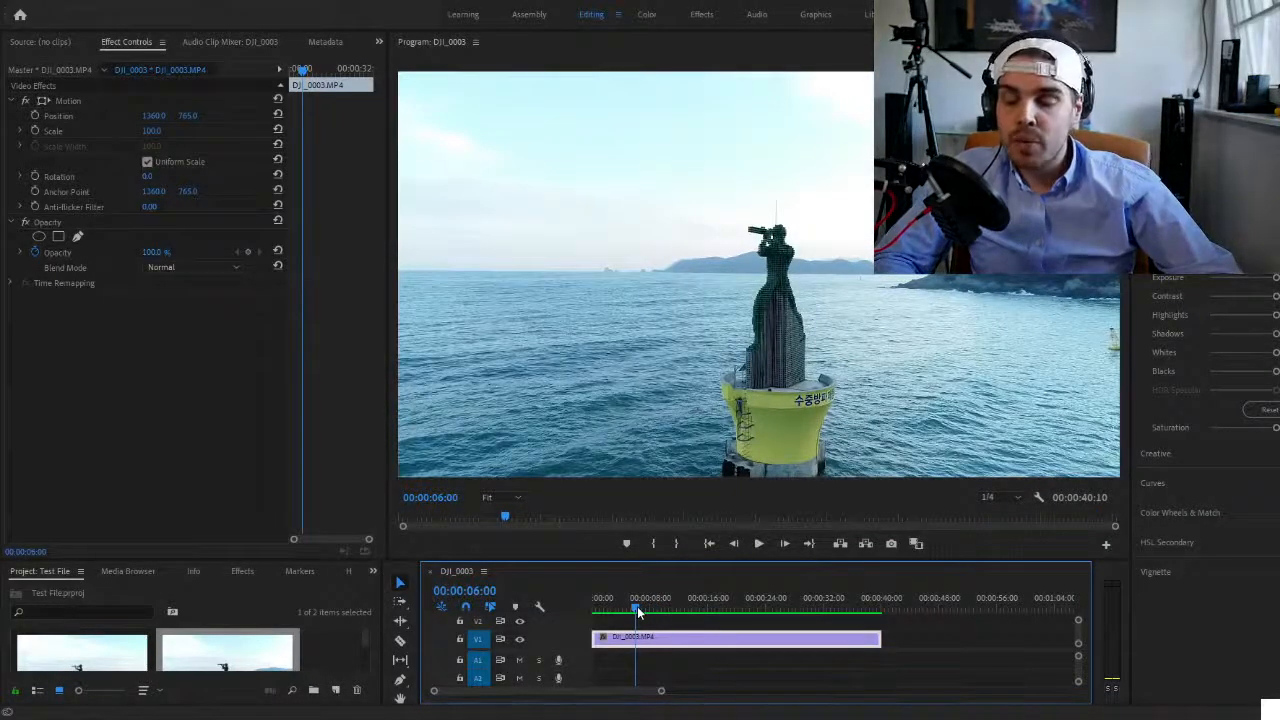
{"action": "left_click_drag", "start_coordinate": [637, 606], "coordinate": [630, 616]}
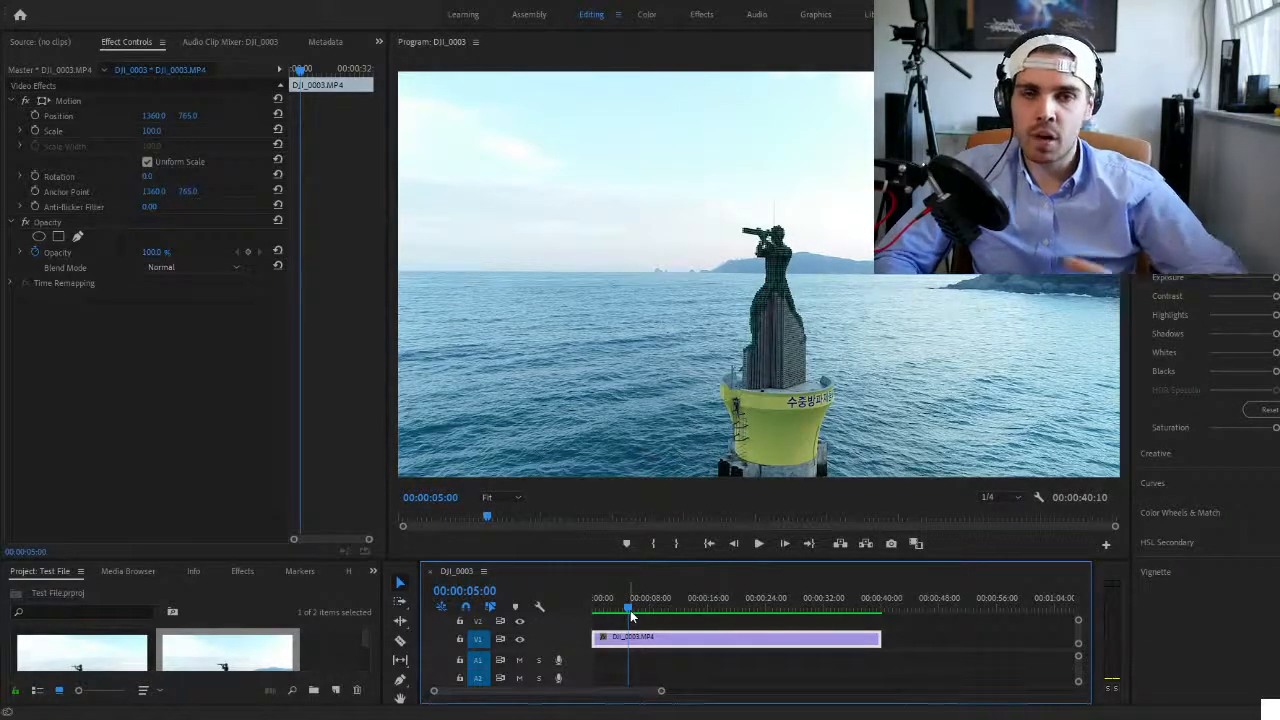
{"action": "left_click_drag", "start_coordinate": [630, 610], "coordinate": [746, 644]}
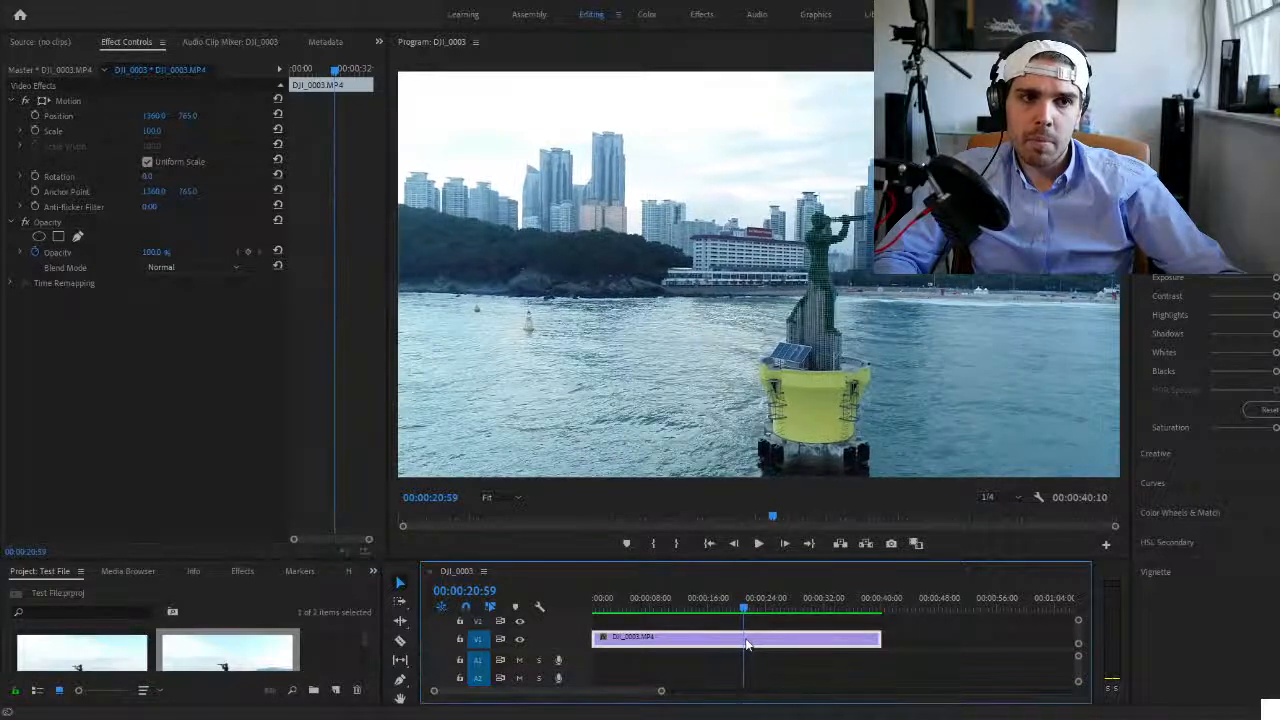
{"action": "key", "text": "c"}
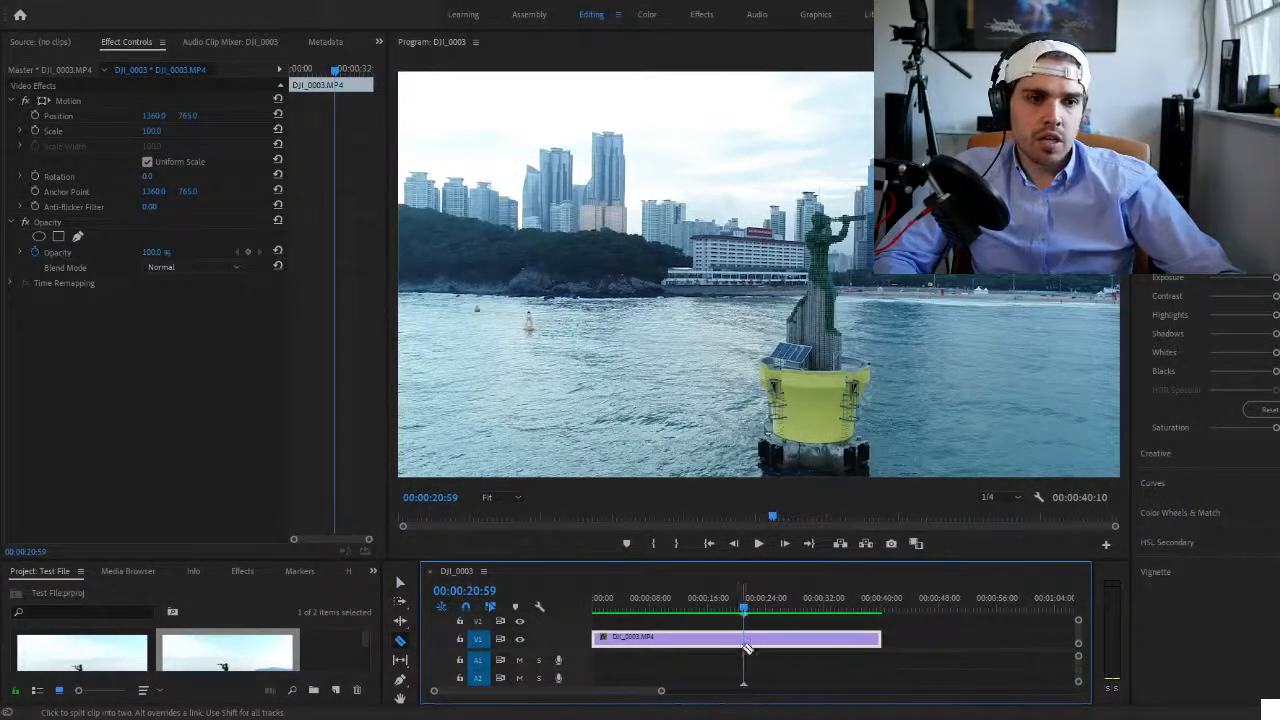
{"action": "left_click", "coordinate": [744, 640]}
- Remove the part before the 00:00:20:59 cut, move the remainder to the sequence start, and review it through 00:00:18:59
{"action": "key", "text": "v"}
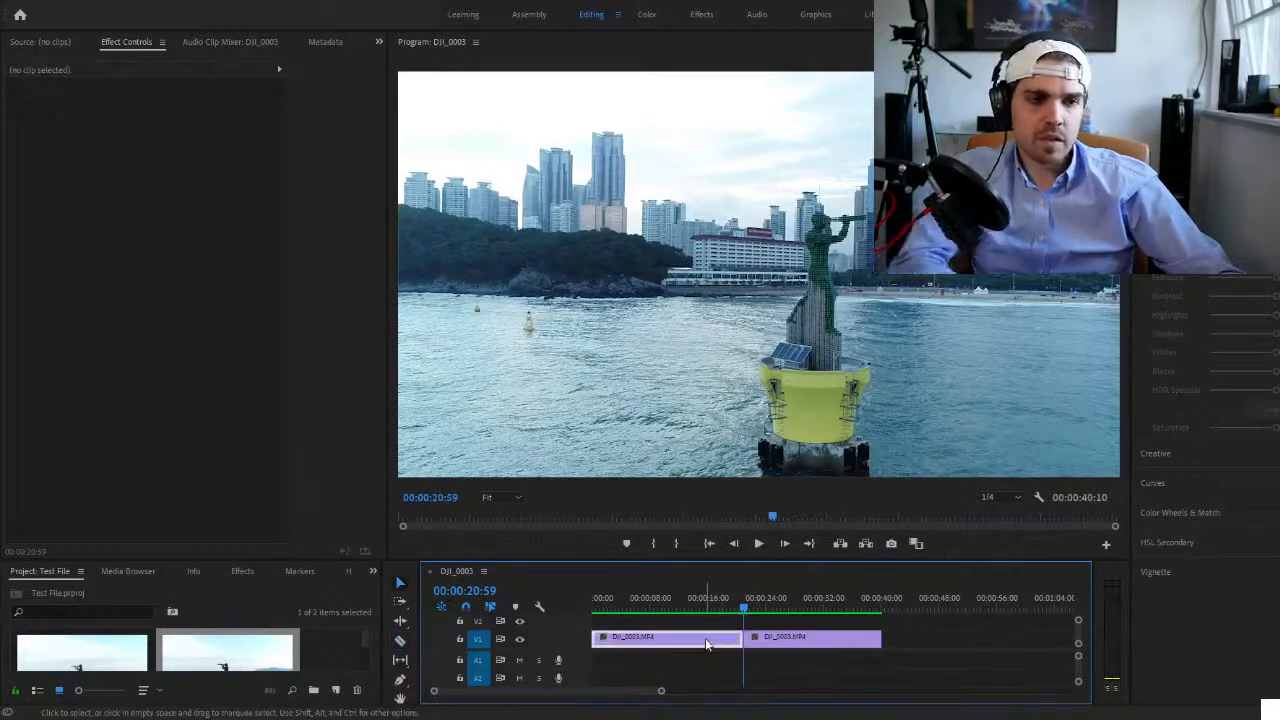
{"action": "left_click", "coordinate": [705, 638]}
{"action": "key", "text": "Delete"}
{"action": "left_click_drag", "start_coordinate": [778, 632], "coordinate": [567, 602]}
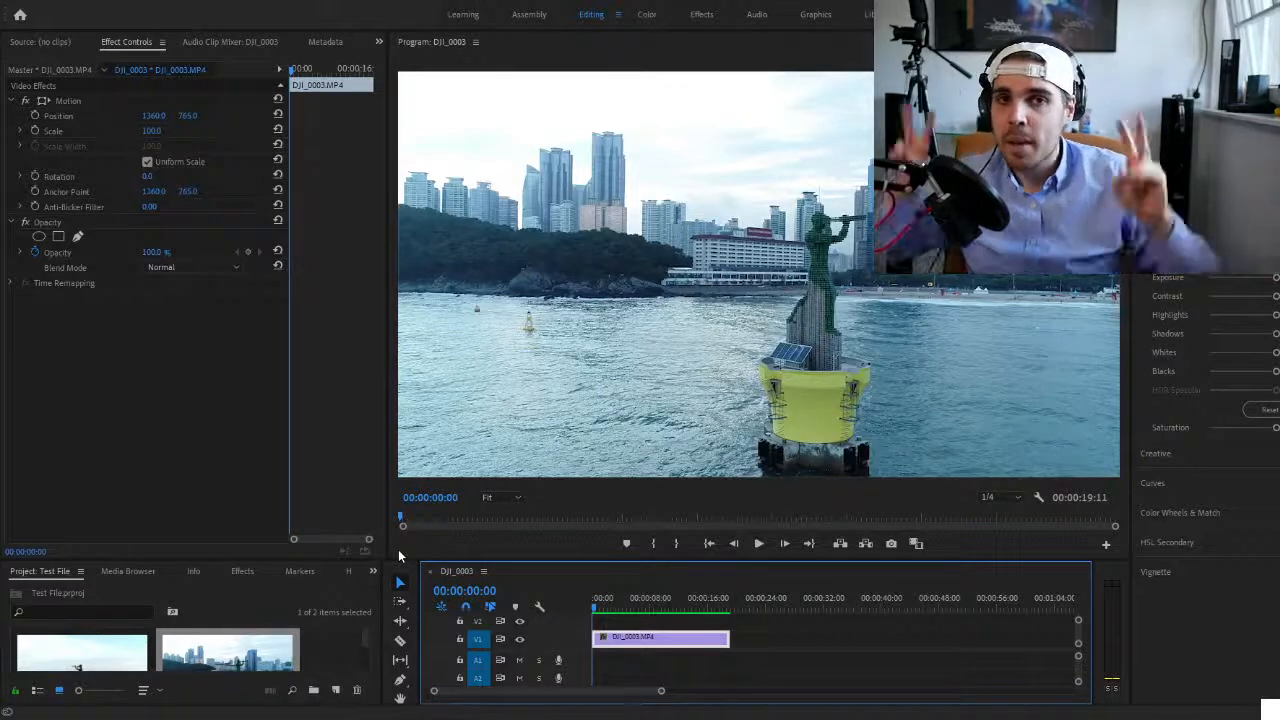
{"action": "key", "text": "space"}
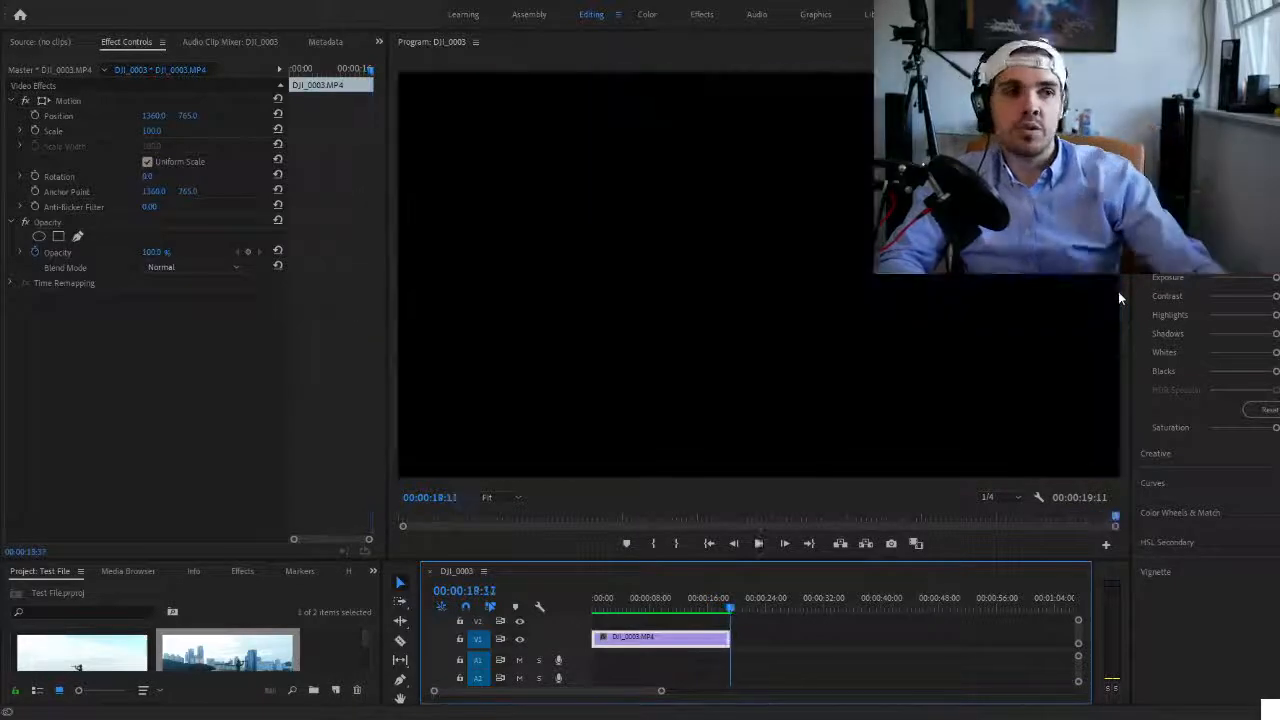
{"action": "left_click_drag", "start_coordinate": [722, 602], "coordinate": [732, 612]}
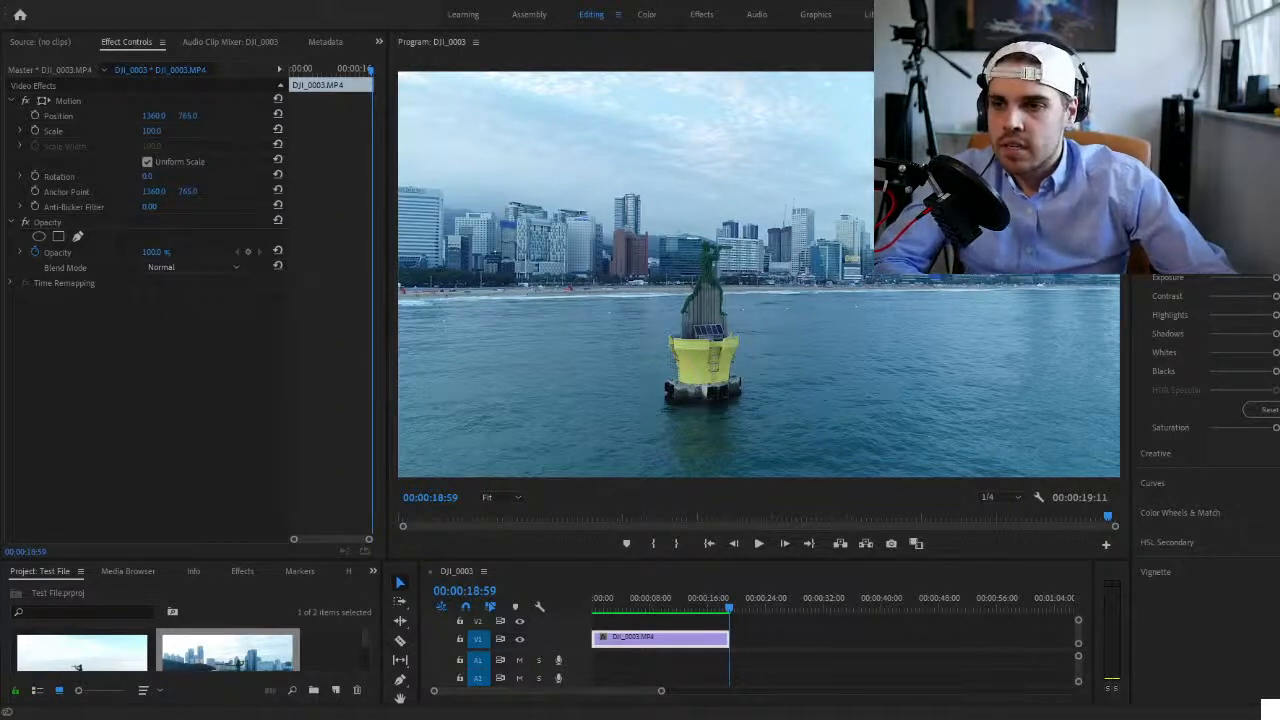
- Import DSCF7485.MOV, place it on V1 directly after the drone clip, and preview it
{"action": "key", "text": "ctrl+m"}
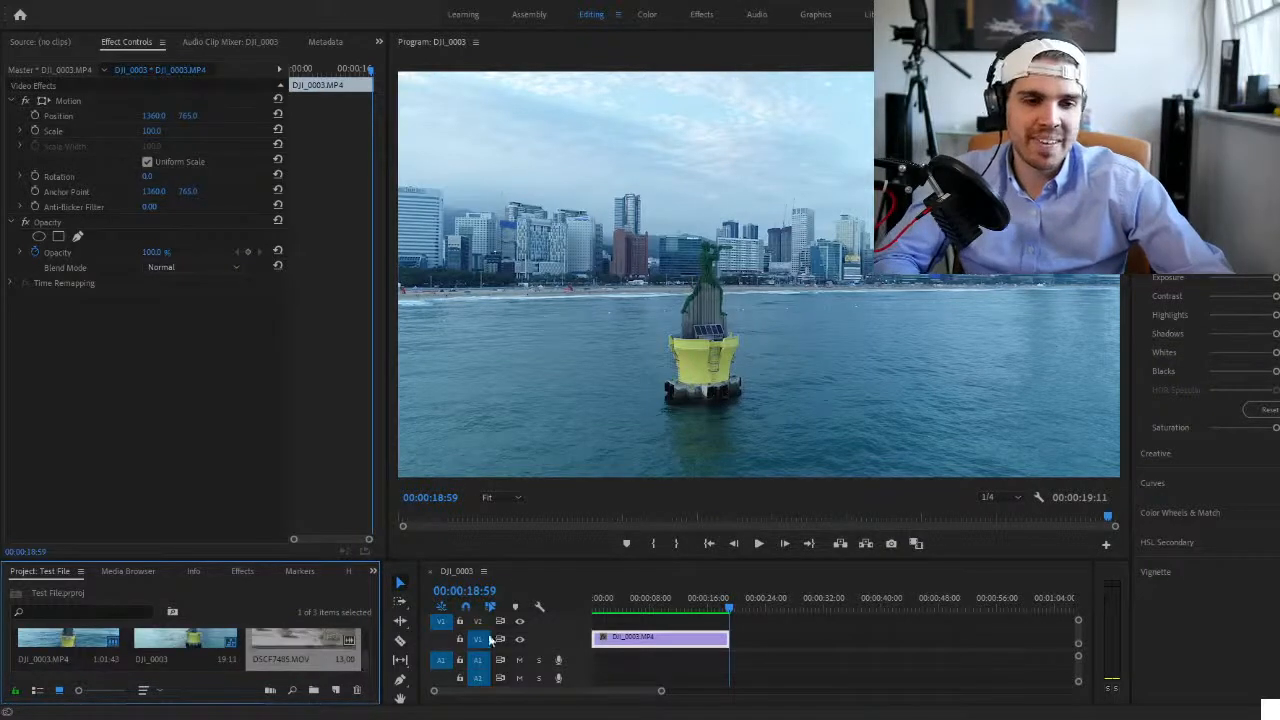
{"action": "left_click_drag", "start_coordinate": [304, 643], "coordinate": [740, 648]}
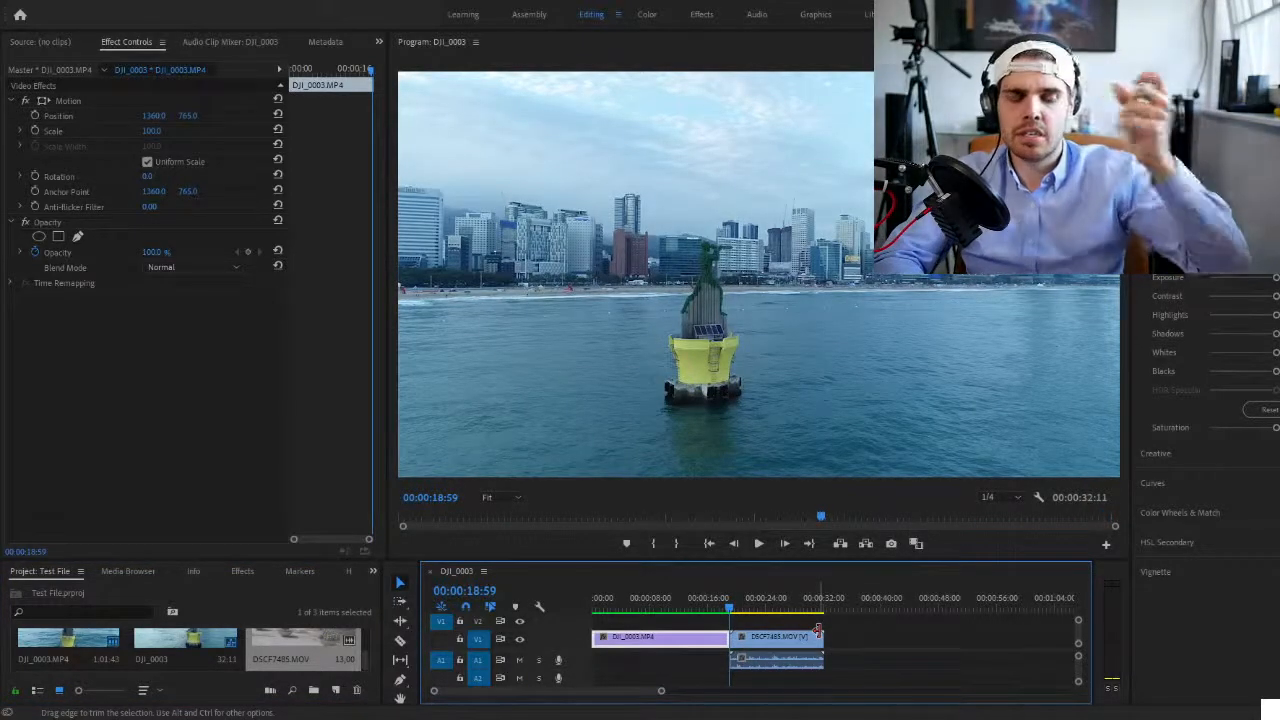
{"action": "key", "text": "space"}
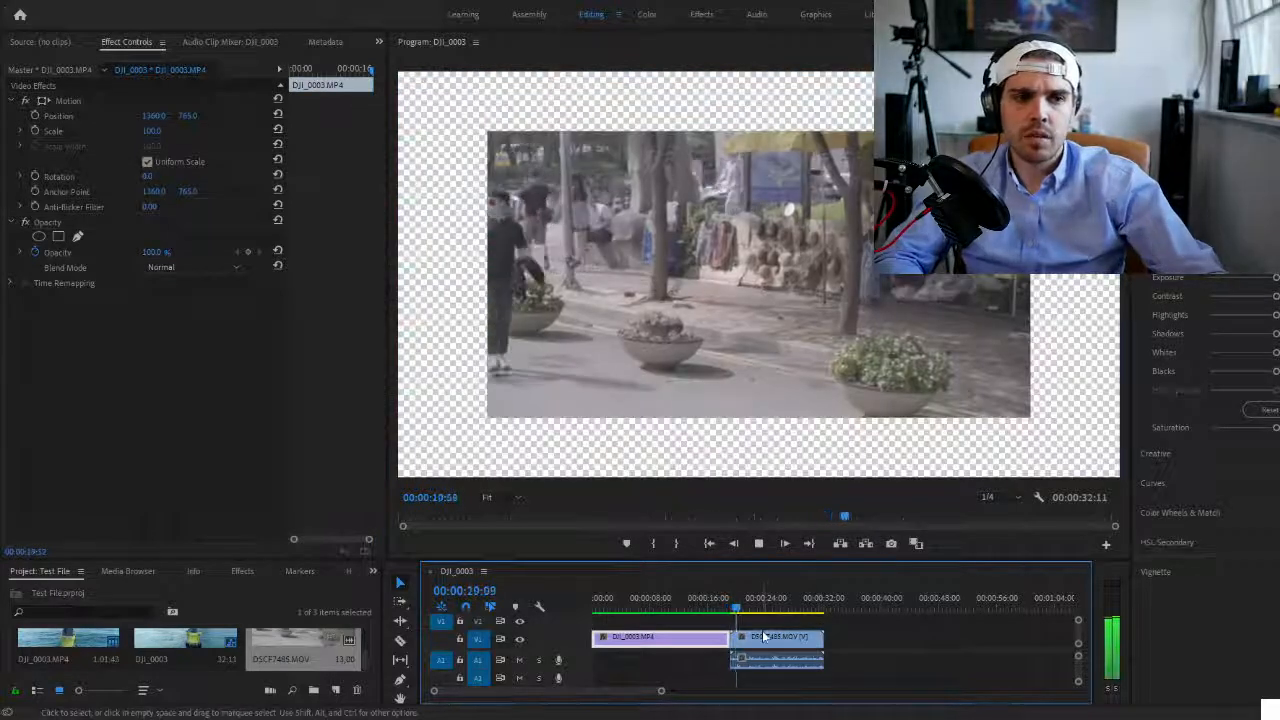
- Scale the DSCF7485.MOV clip to 141.8 at position 1360.0, 762.5 to fill the frame, and play it back
{"action": "left_click", "coordinate": [765, 637]}
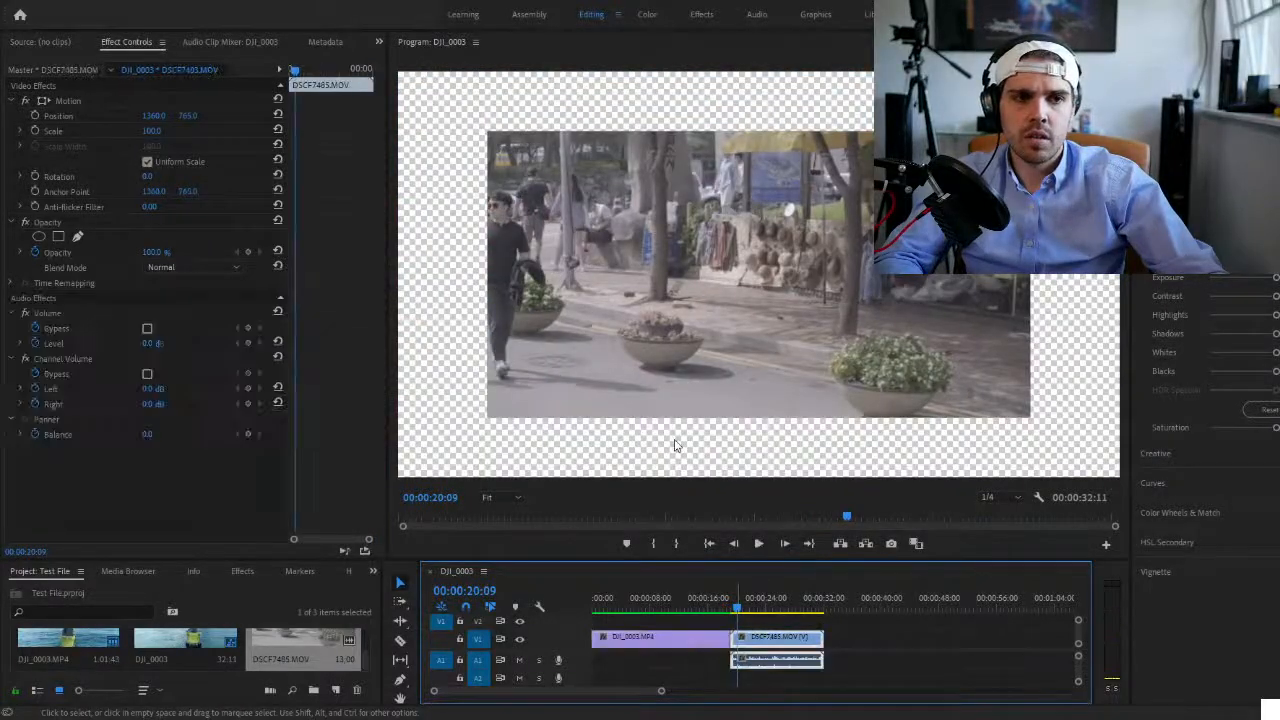
{"action": "left_click", "coordinate": [602, 377]}
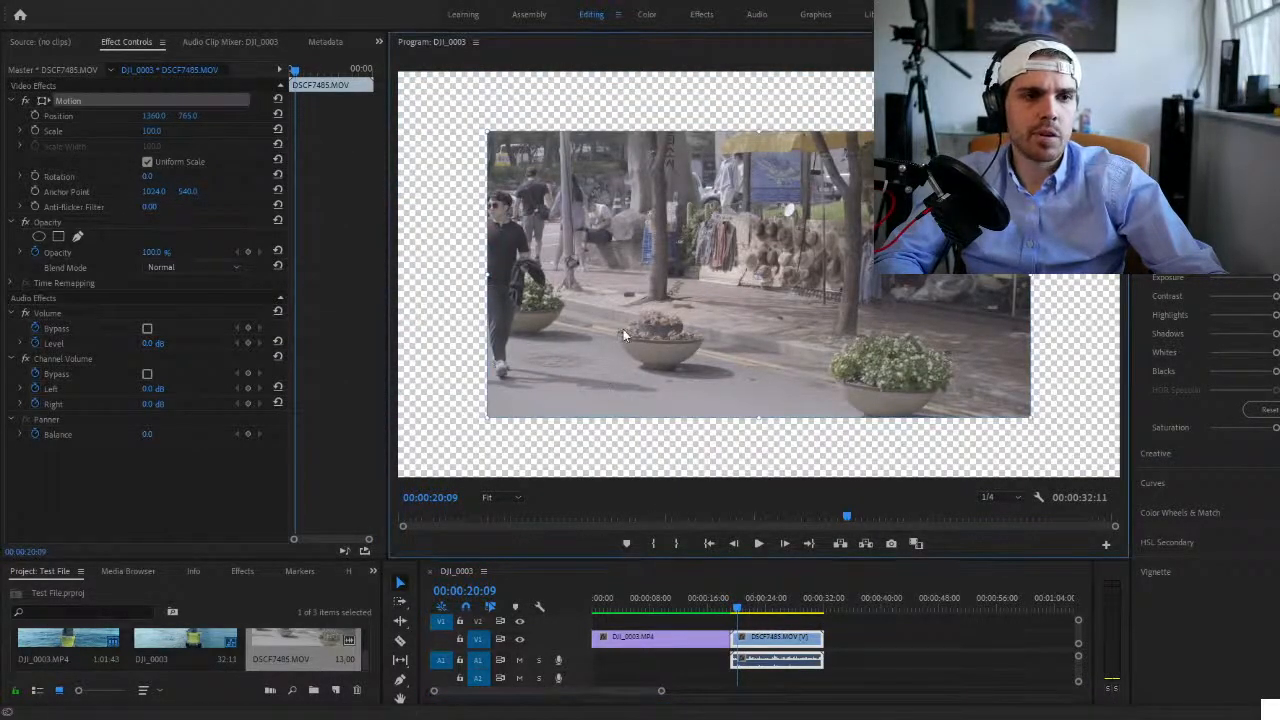
{"action": "left_click_drag", "start_coordinate": [620, 348], "coordinate": [620, 346]}
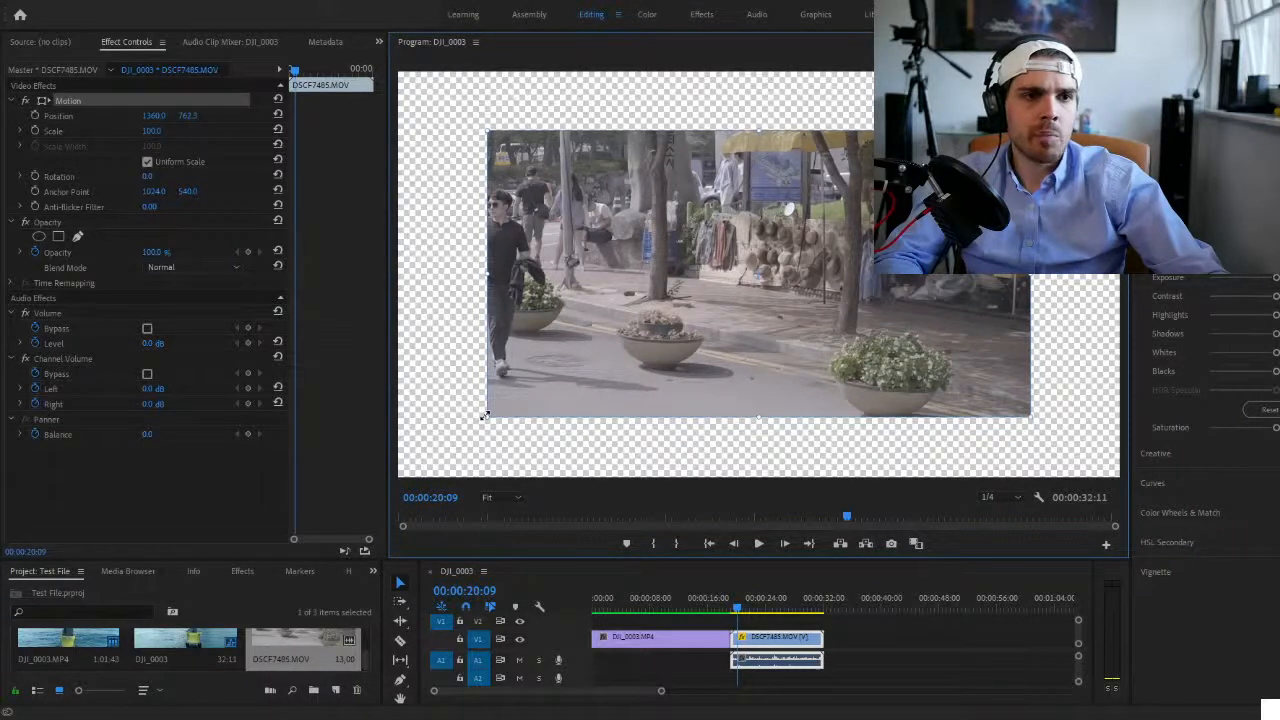
{"action": "left_click_drag", "start_coordinate": [466, 428], "coordinate": [415, 474]}
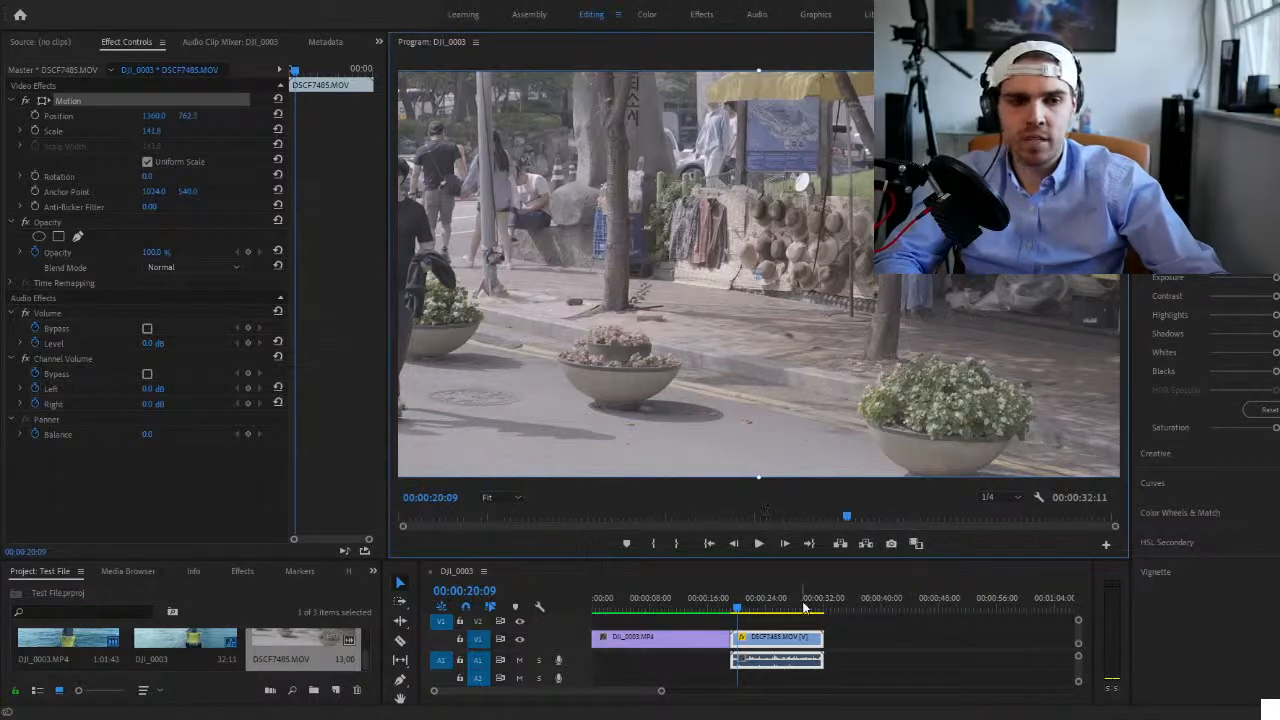
{"action": "key", "text": "space"}
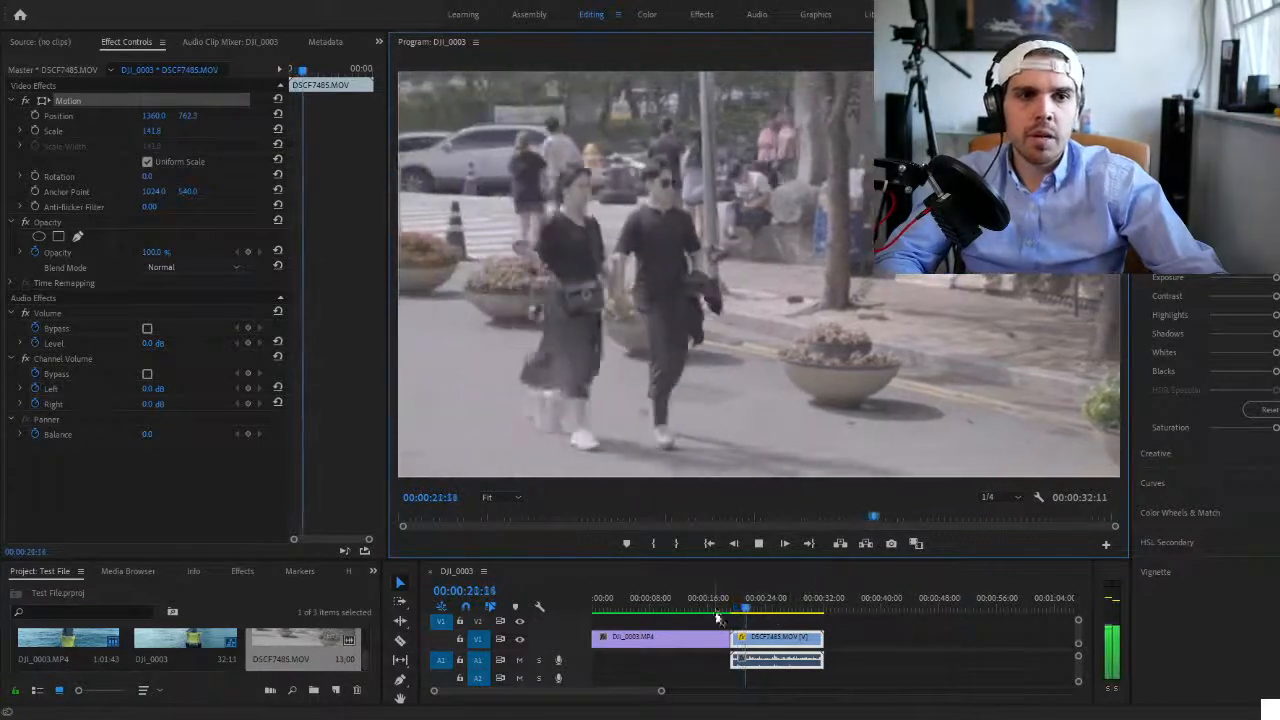
{"action": "key", "text": "space"}
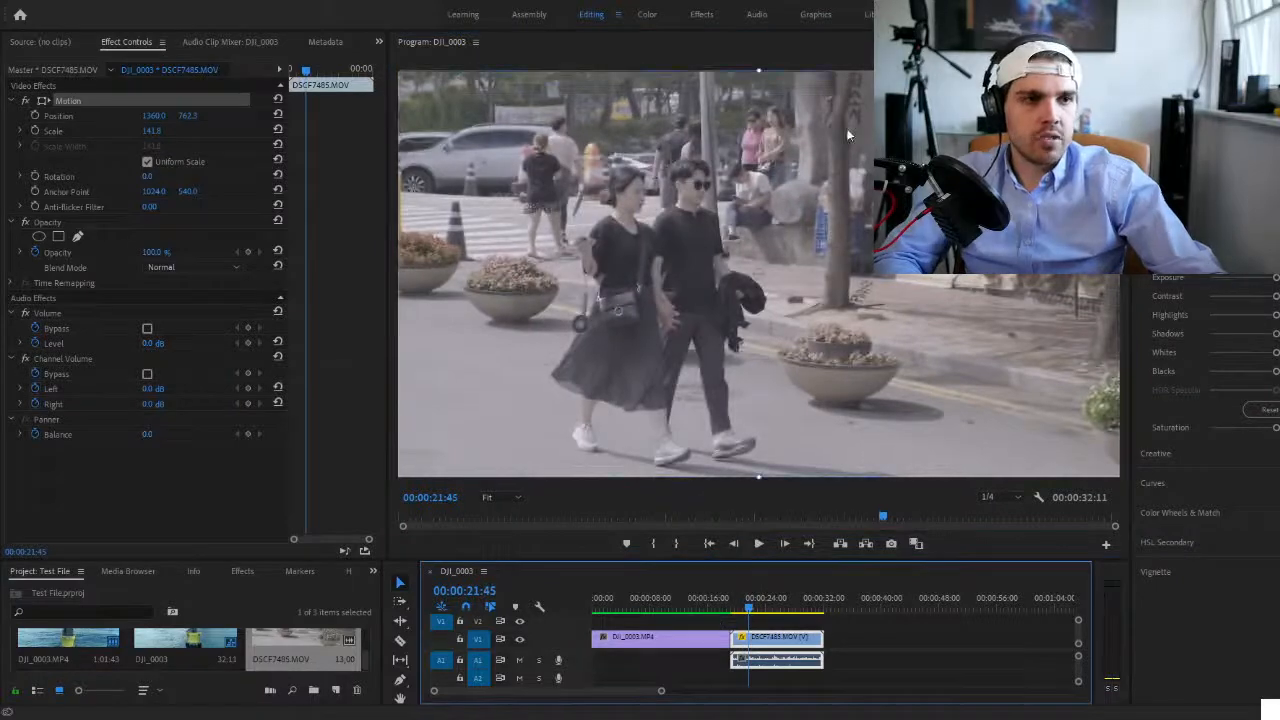
- Delete only the audio of DSCF7485.MOV from A1 and replay the clip from near its beginning
{"action": "left_click", "coordinate": [783, 660]}
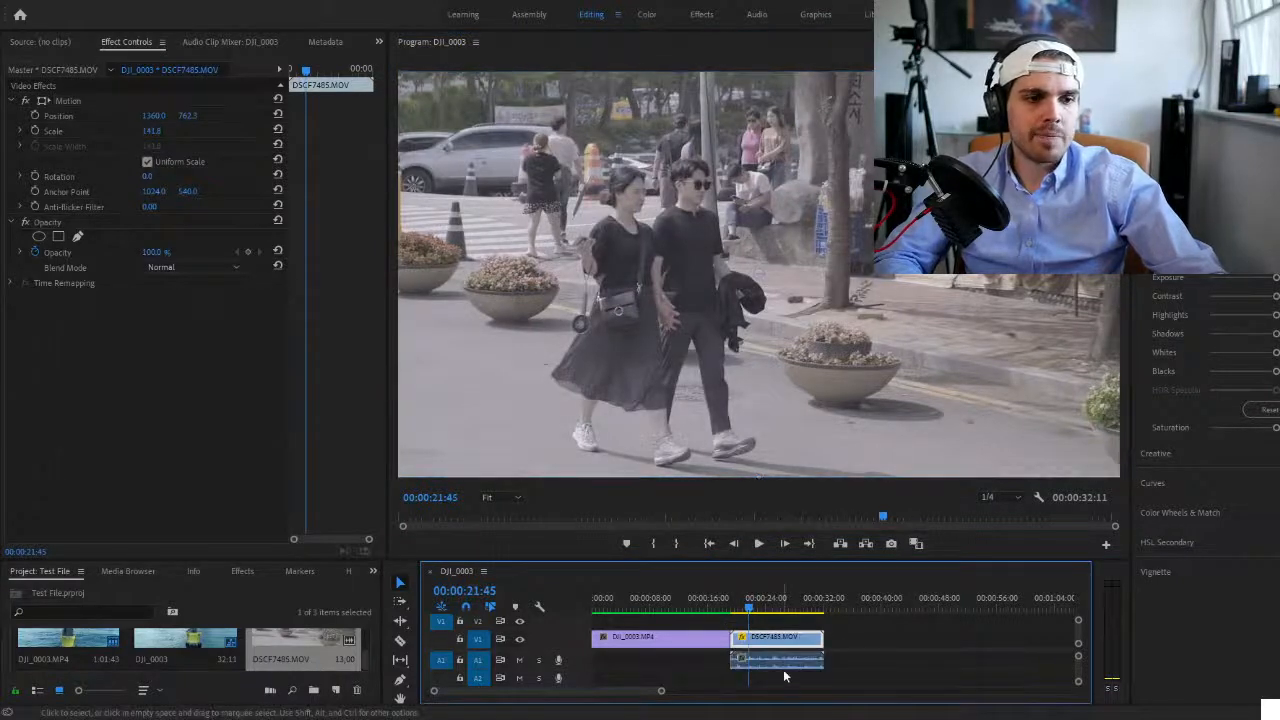
{"action": "key", "text": "Delete"}
{"action": "left_click", "coordinate": [736, 608]}
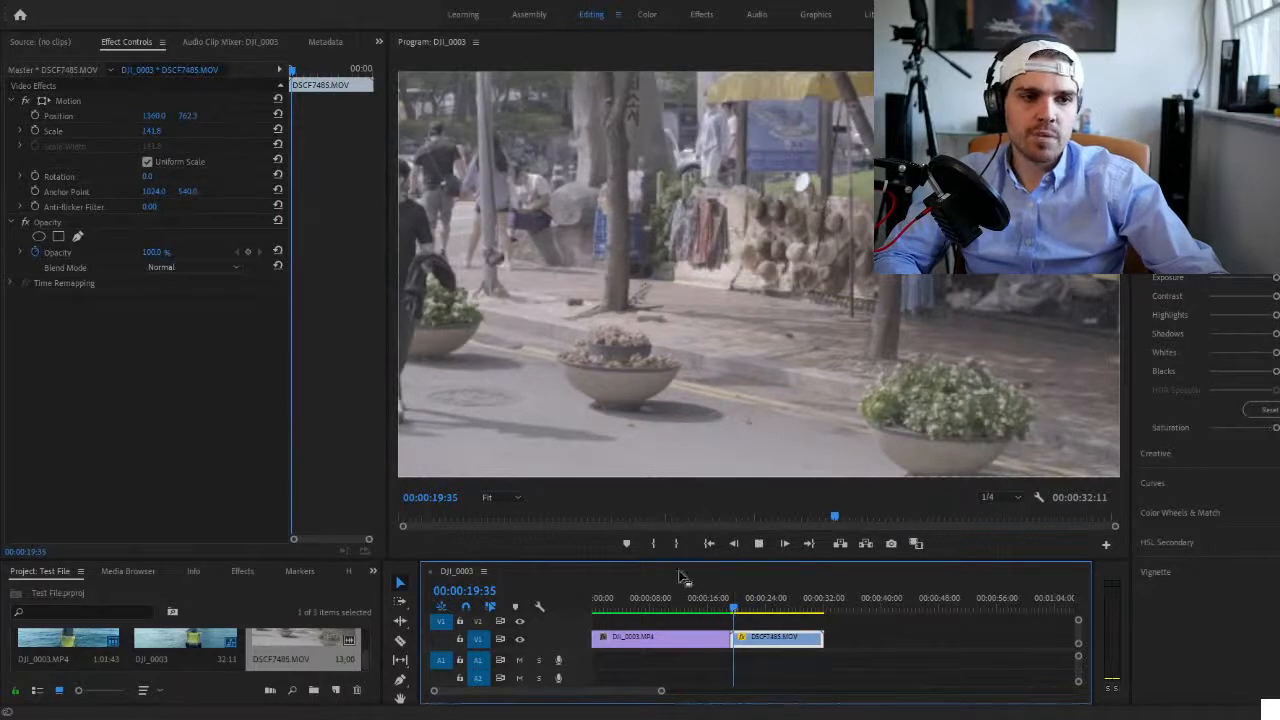
{"action": "key", "text": "space"}
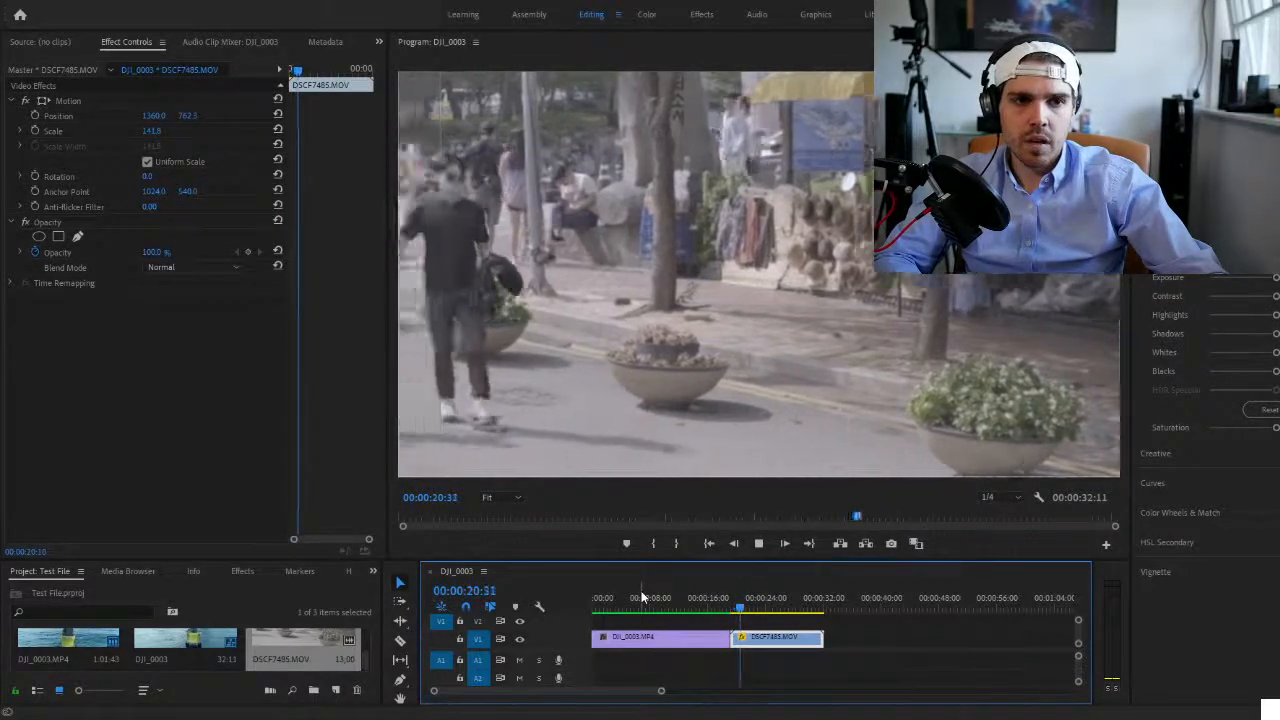
{"action": "key", "text": "space"}
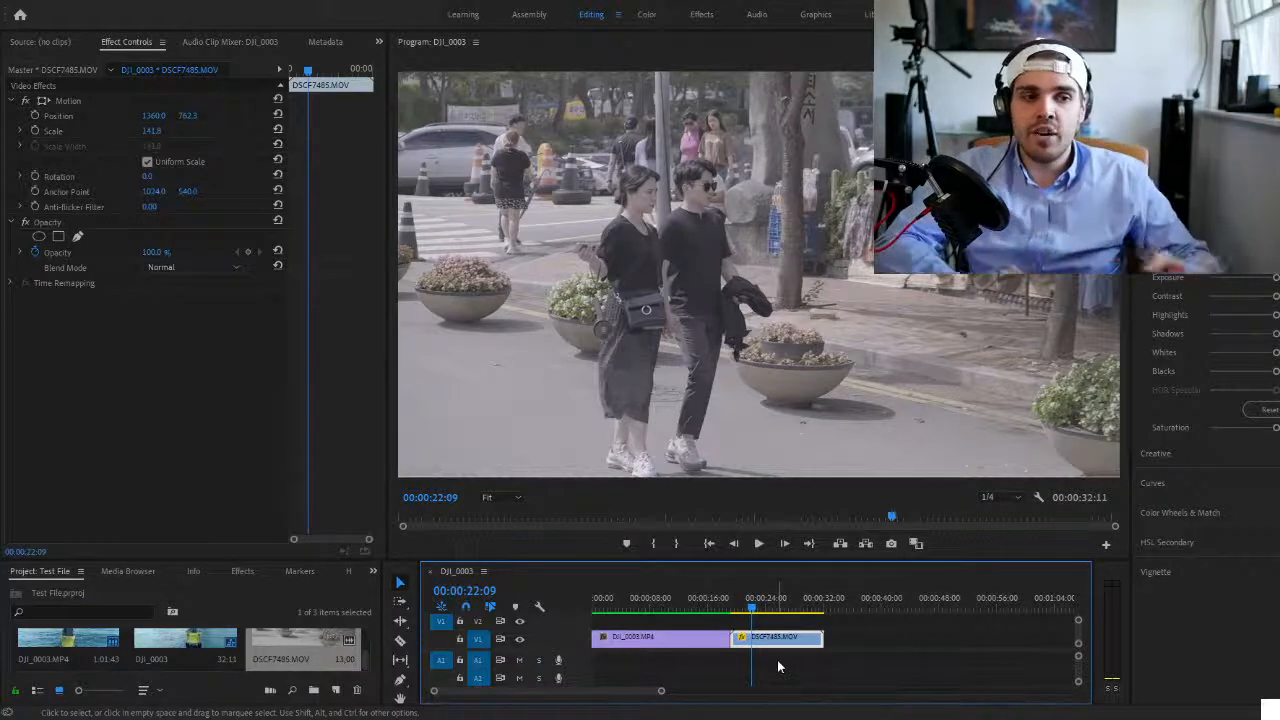
- Play the drone clip from 00:00:11:59 to about 00:00:15:09 to review its motion
{"action": "left_click", "coordinate": [680, 611]}
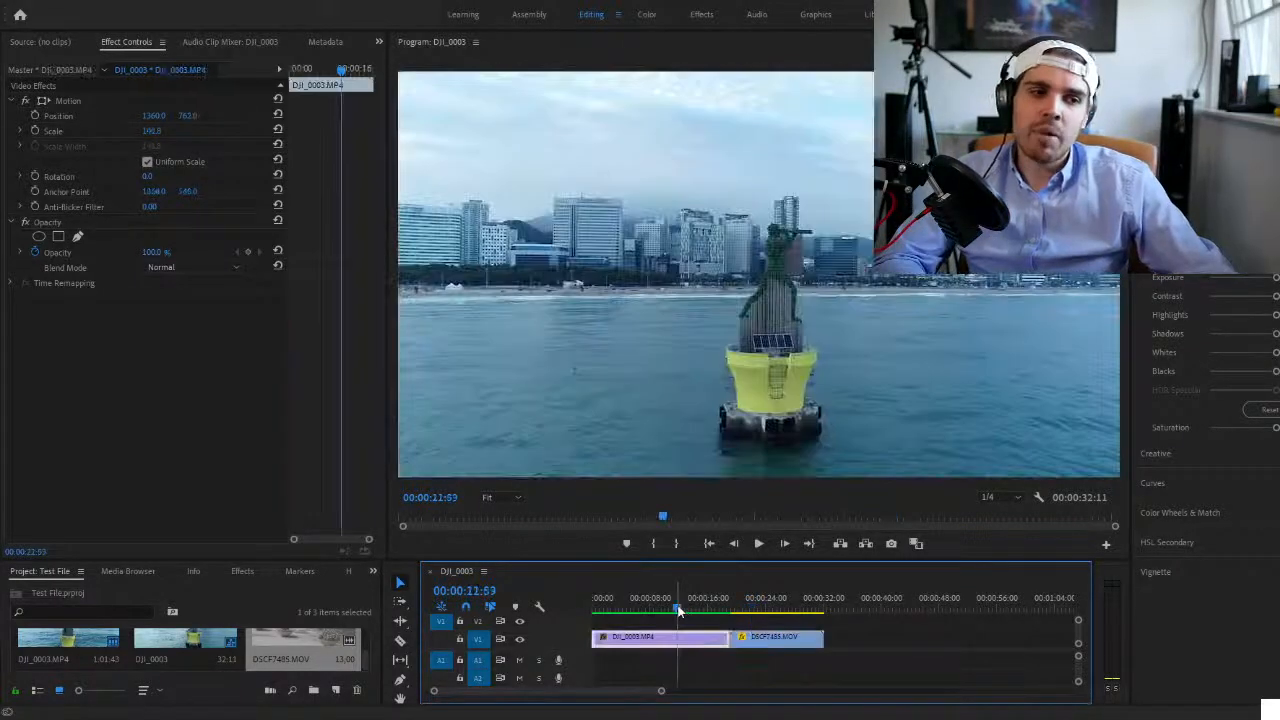
{"action": "key", "text": "space"}
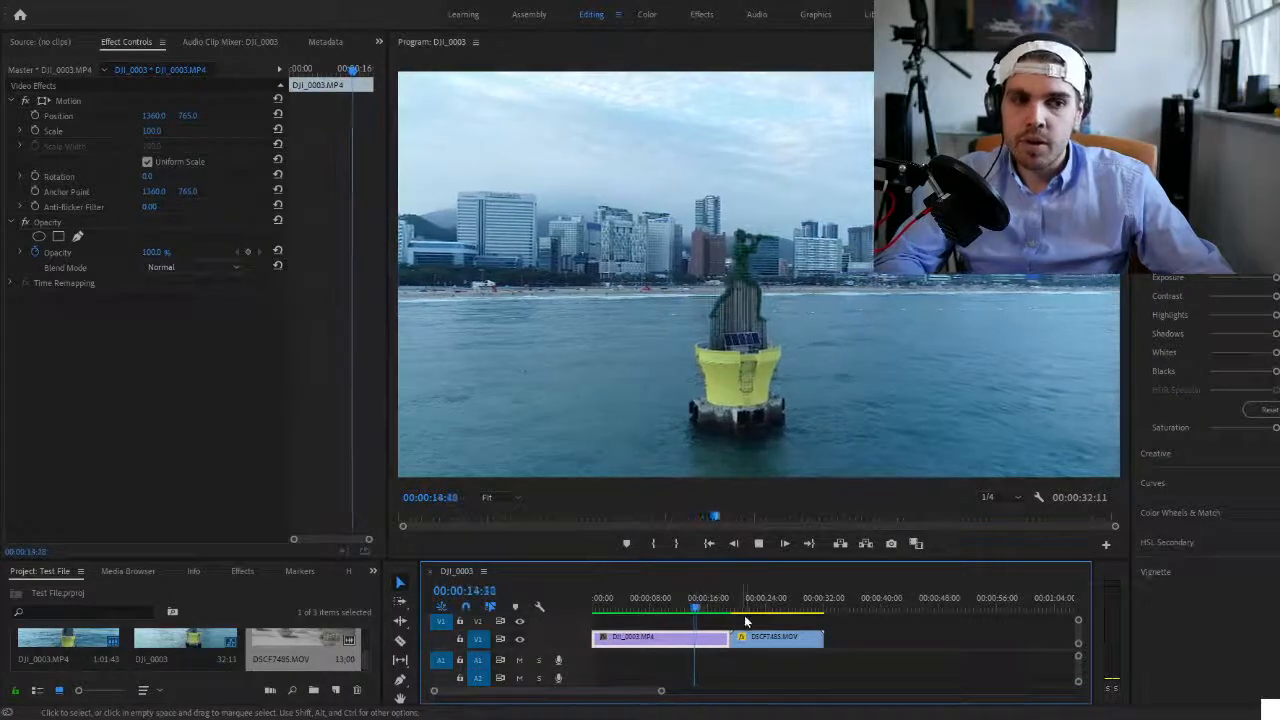
{"action": "key", "text": "space"}
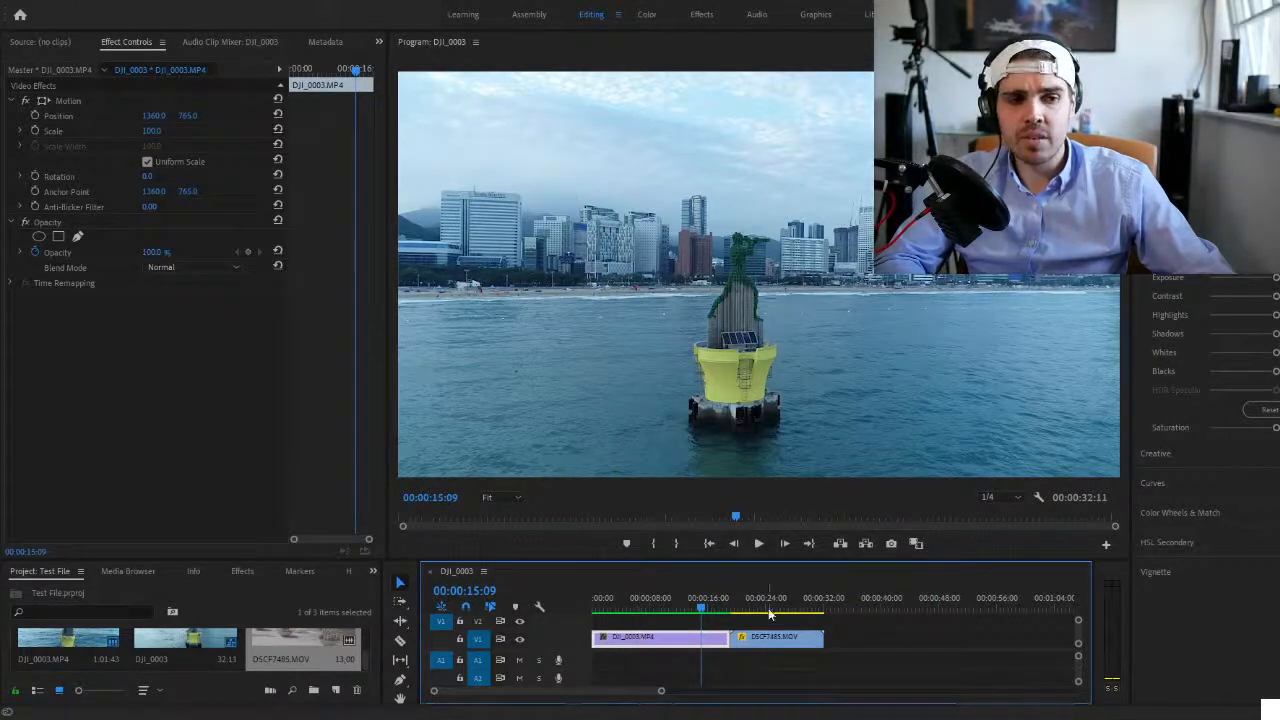
- Play the opening of DSCF7485.MOV repeatedly from its start, stopping at about 00:00:21:58, to examine how smoothly it plays
{"action": "left_click", "coordinate": [731, 606]}
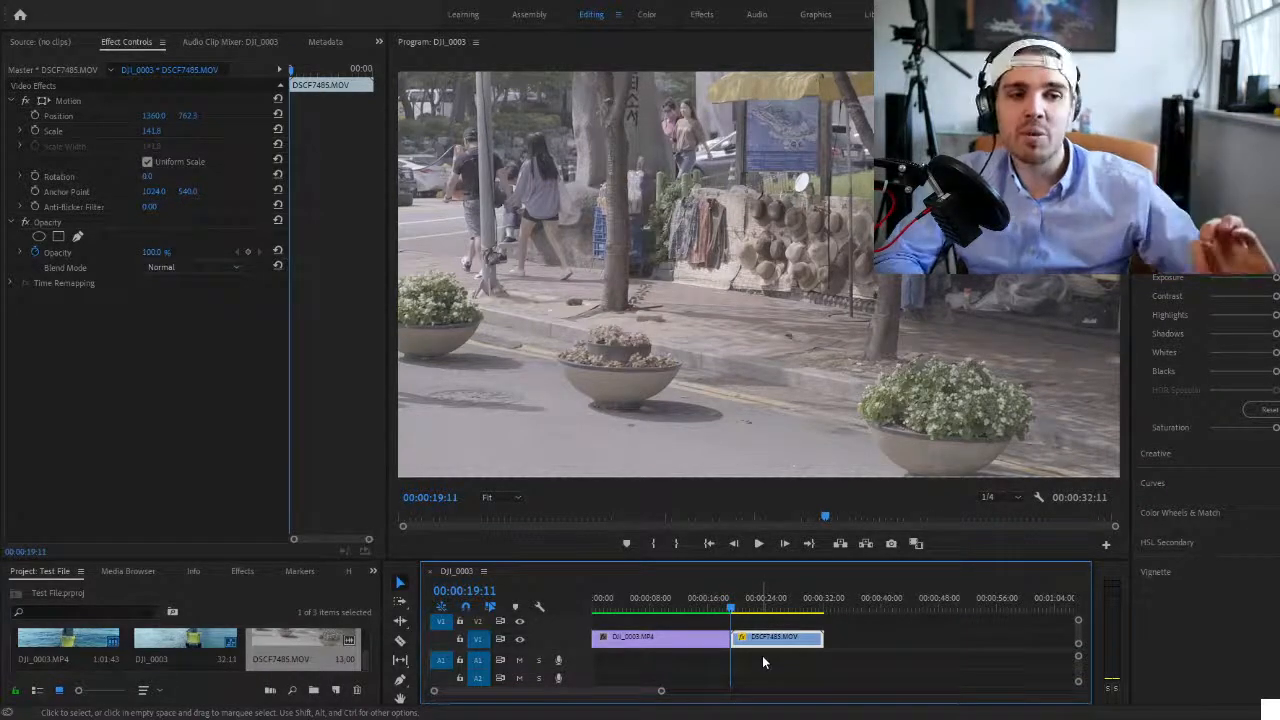
{"action": "key", "text": "space"}
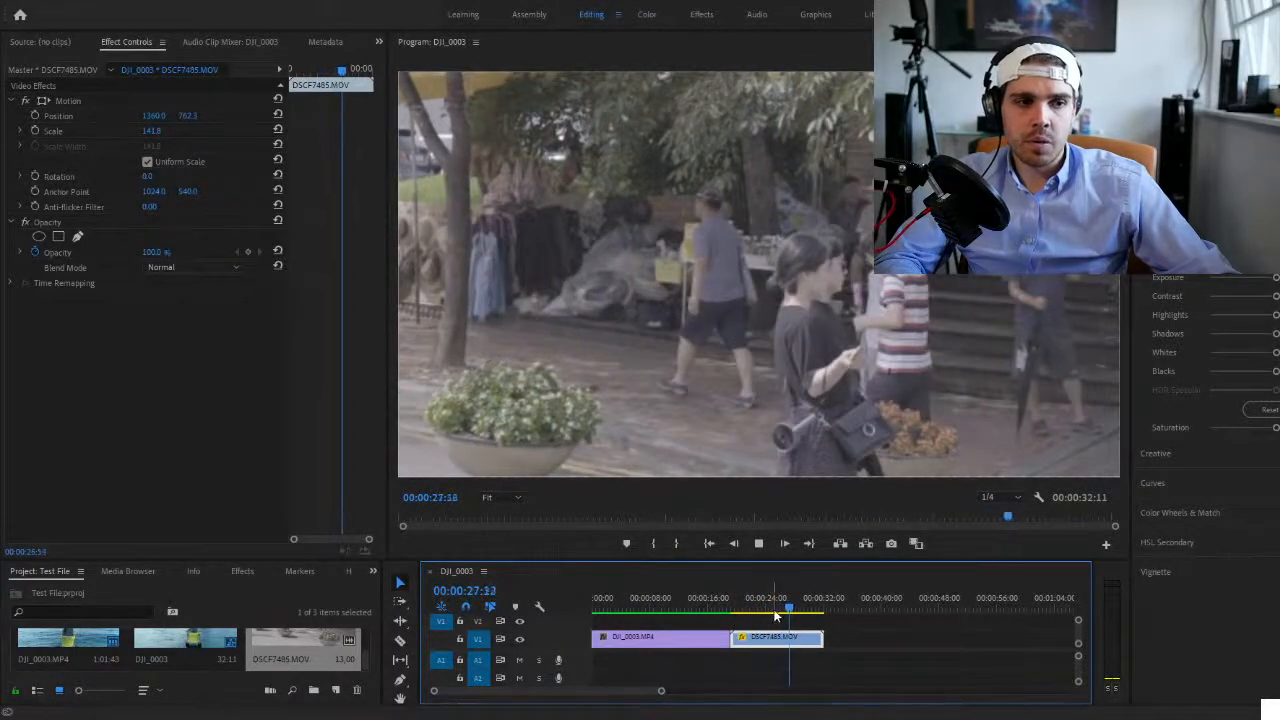
{"action": "left_click", "coordinate": [743, 611]}
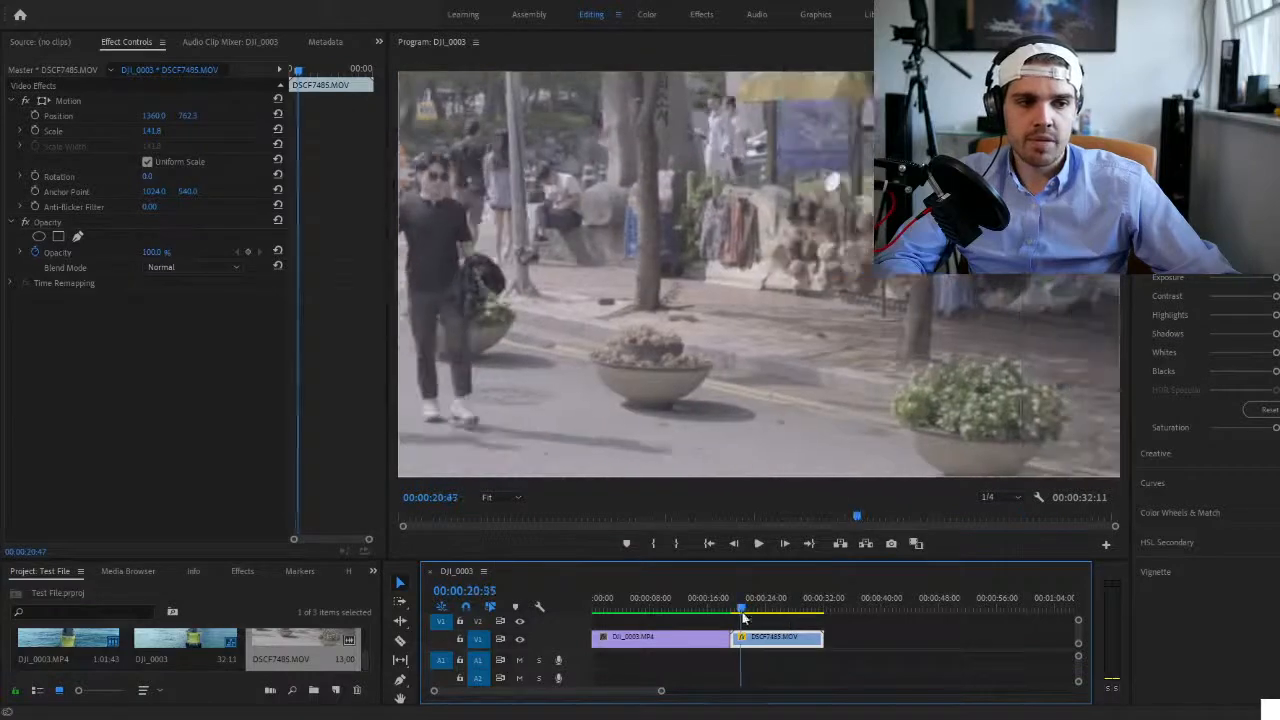
{"action": "left_click", "coordinate": [738, 611]}
{"action": "key", "text": "space"}
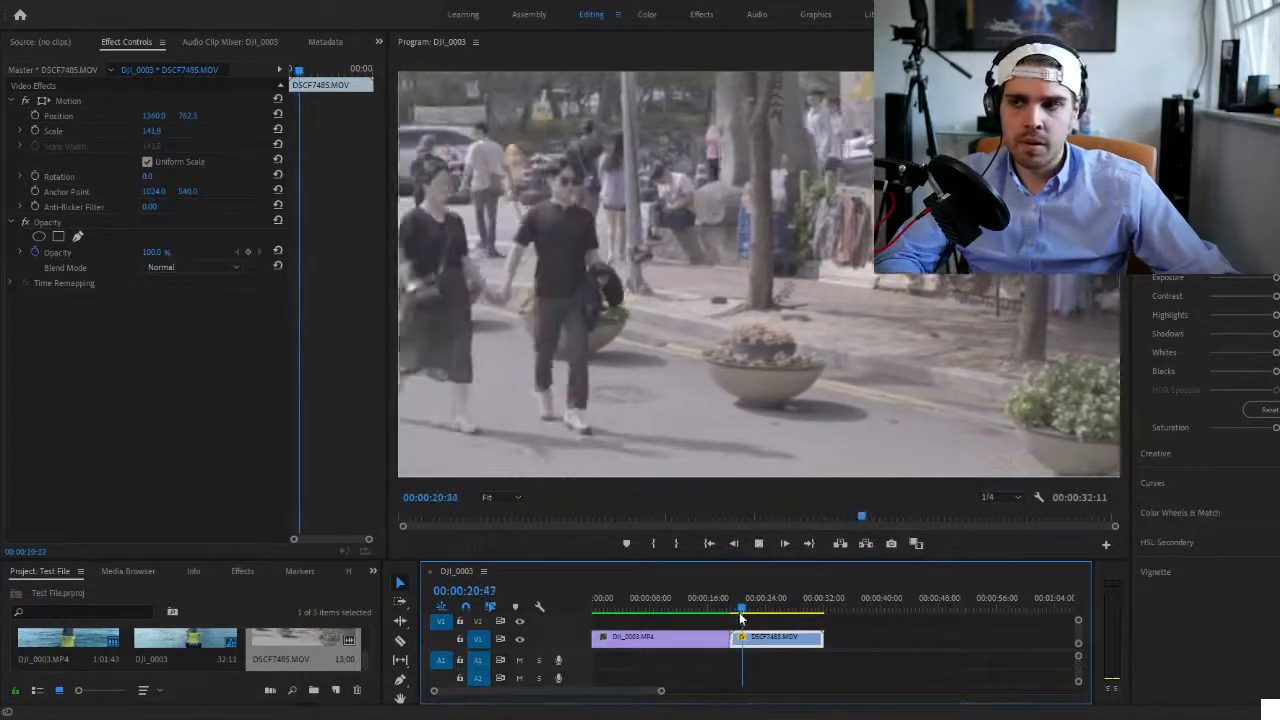
{"action": "key", "text": "space"}
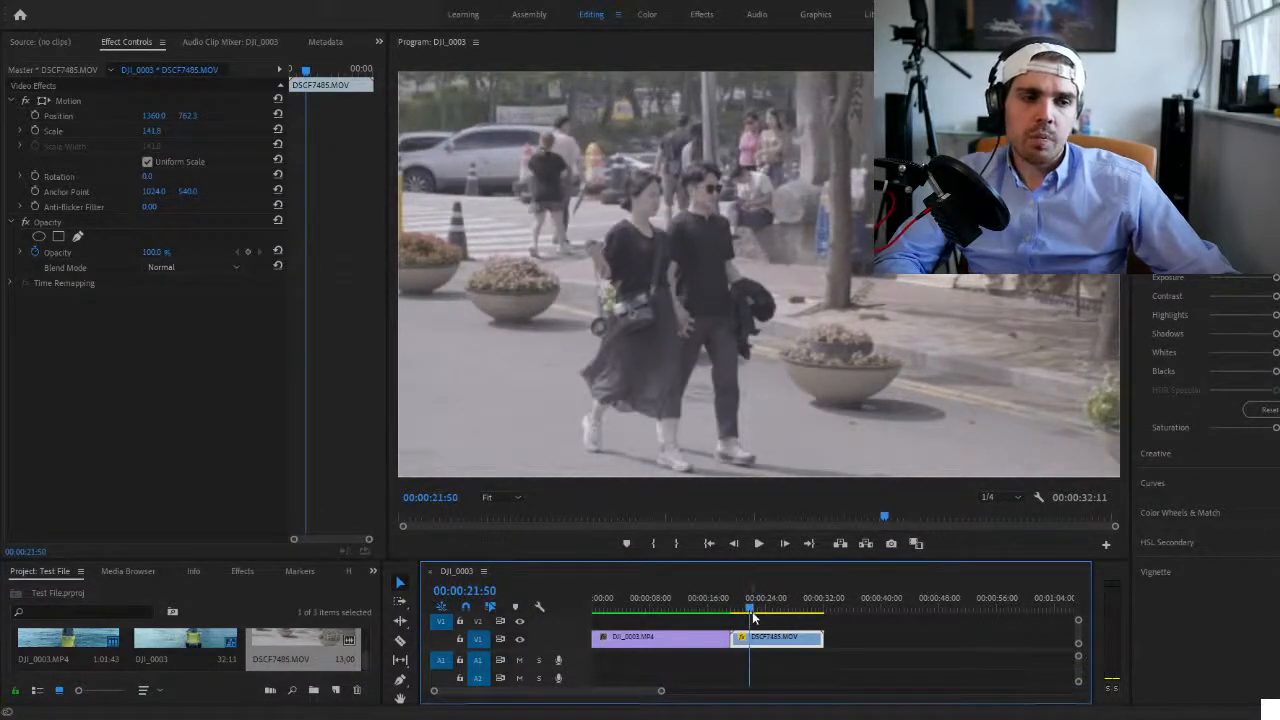
{"action": "left_click_drag", "start_coordinate": [750, 608], "coordinate": [732, 608]}
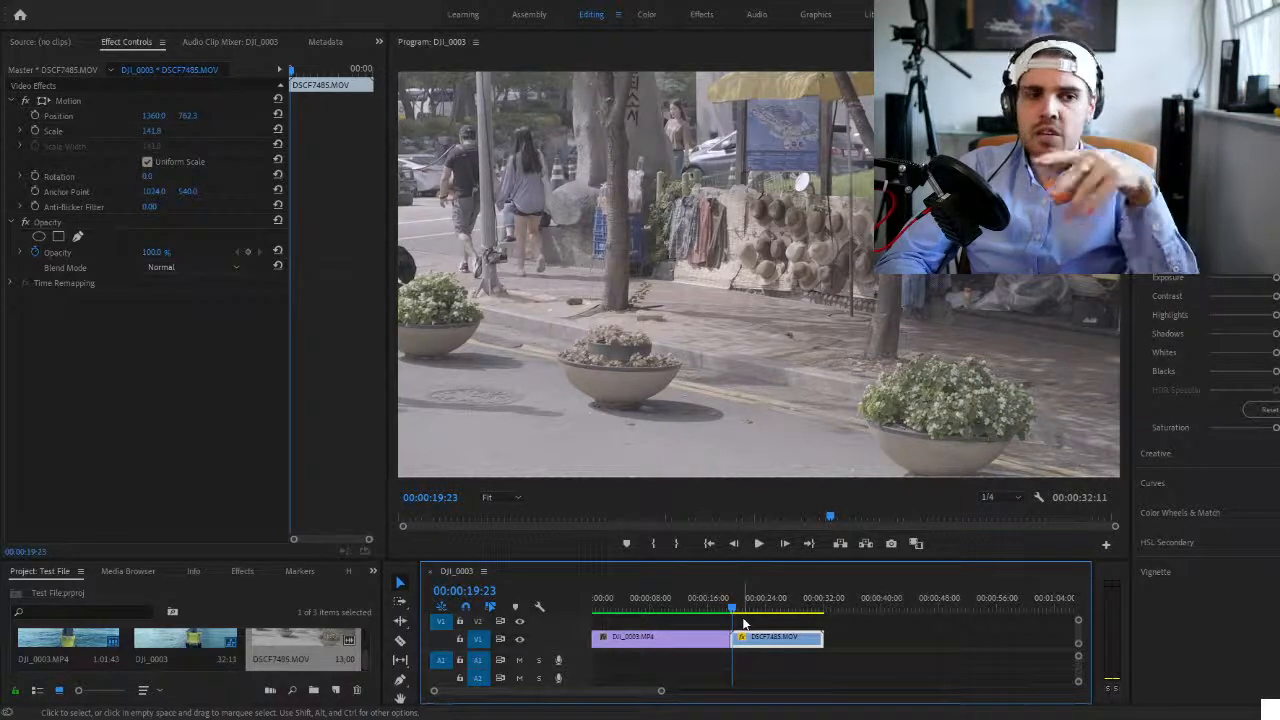
{"action": "key", "text": "space"}
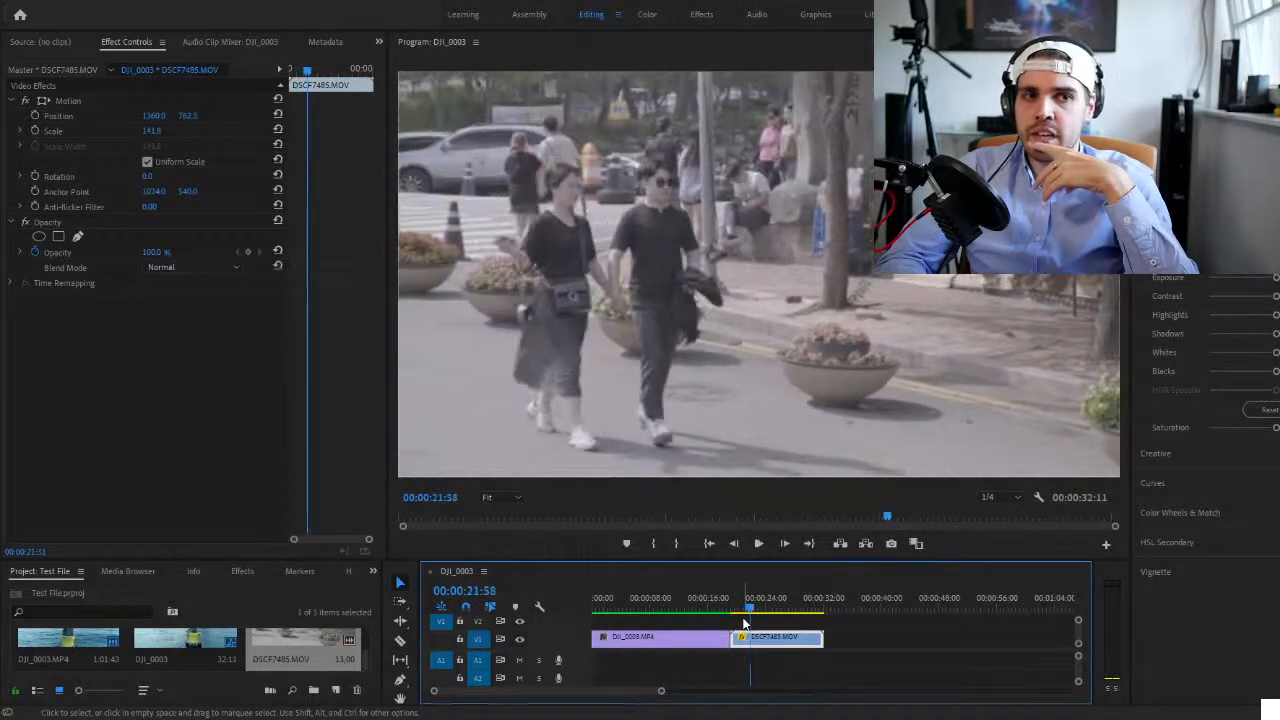
{"action": "key", "text": "space"}
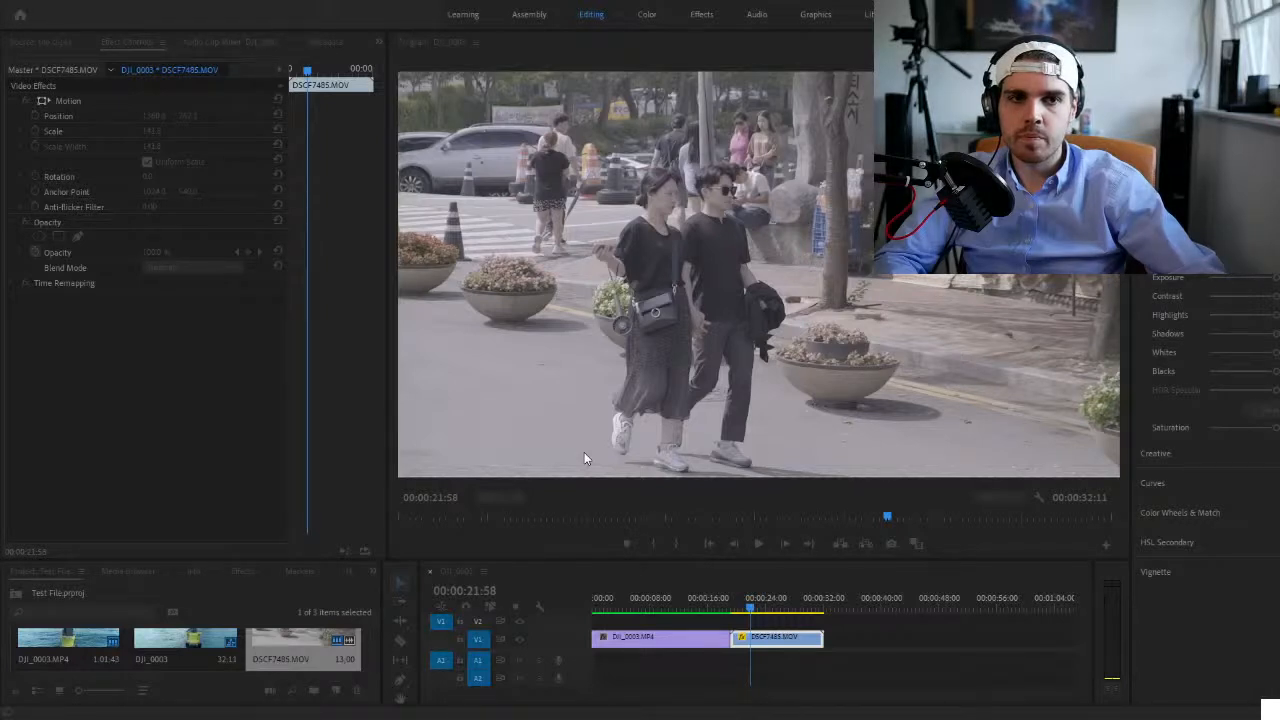
- Play the sequence from 00:00:13:59 across the cut between the drone clip and DSCF7485.MOV
{"action": "left_click", "coordinate": [732, 606]}
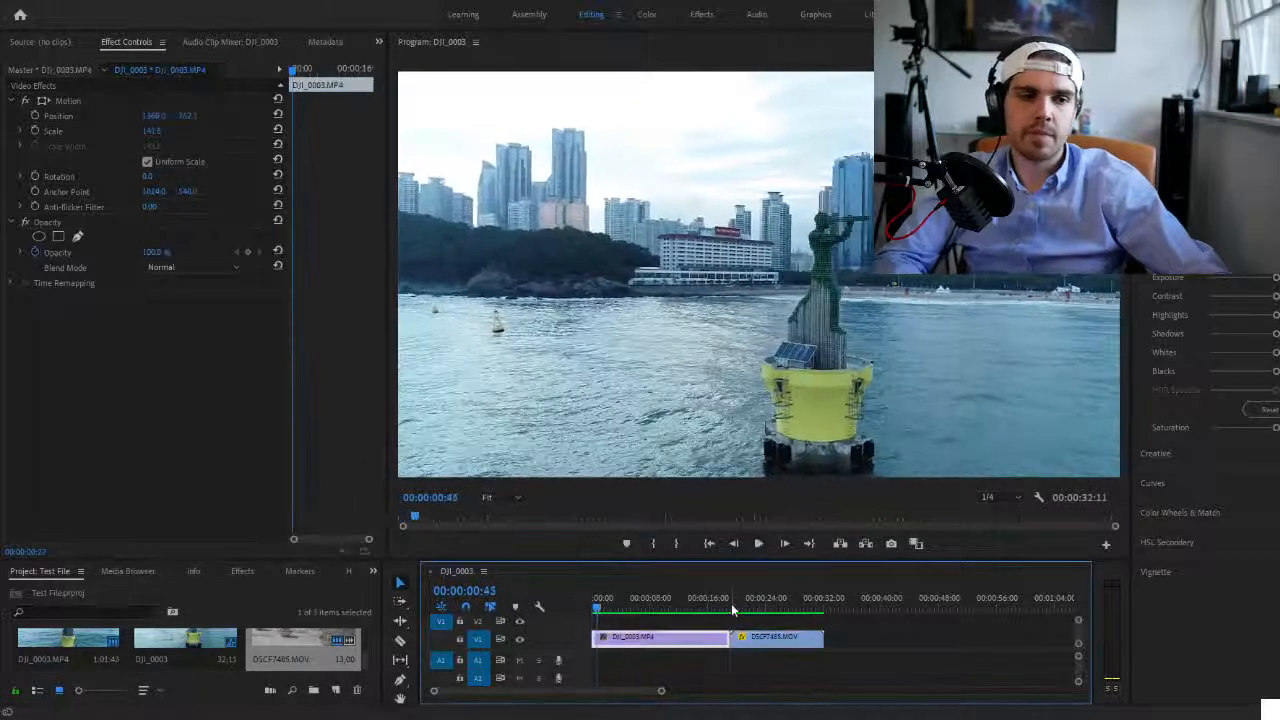
{"action": "left_click", "coordinate": [732, 606]}
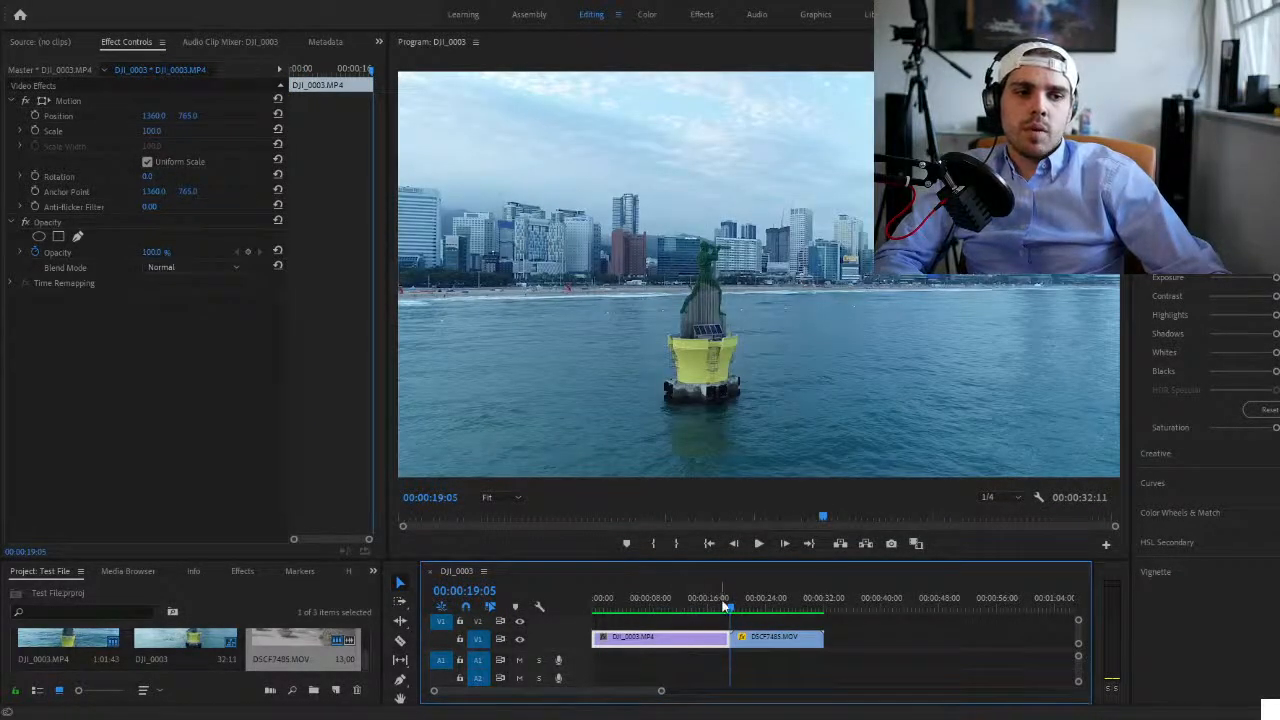
{"action": "left_click_drag", "start_coordinate": [730, 607], "coordinate": [691, 606]}
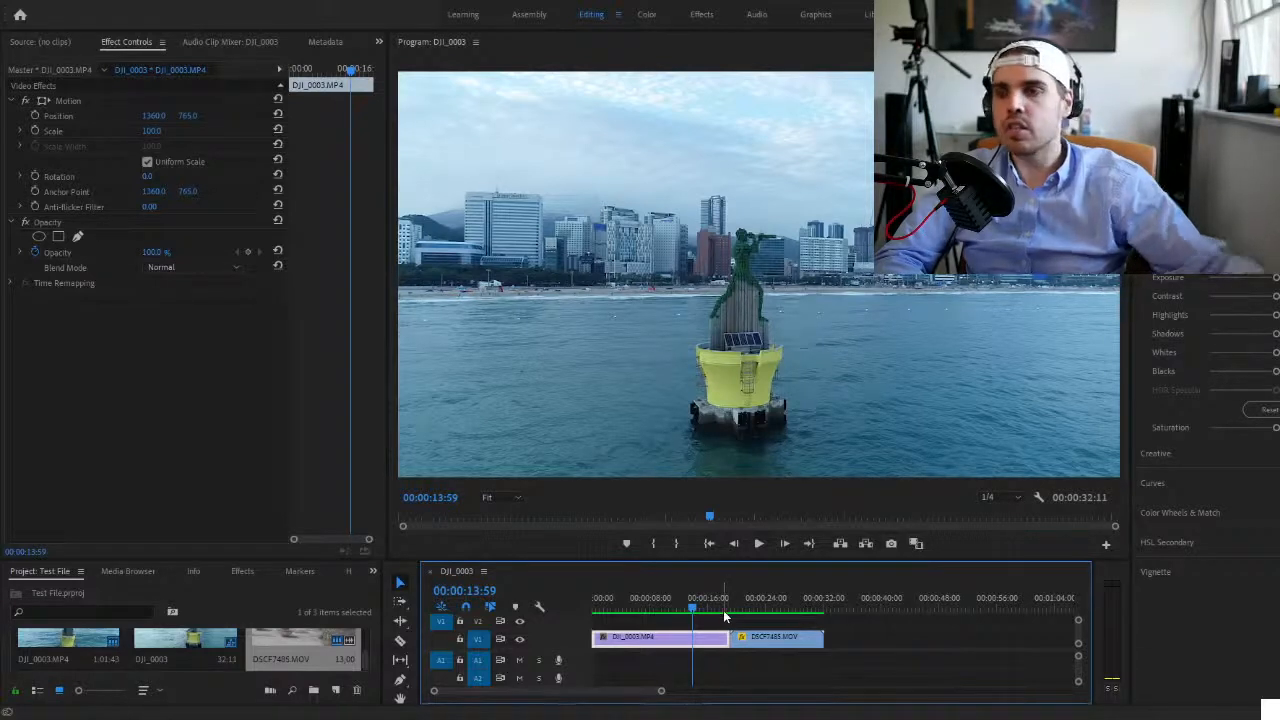
{"action": "key", "text": "space"}
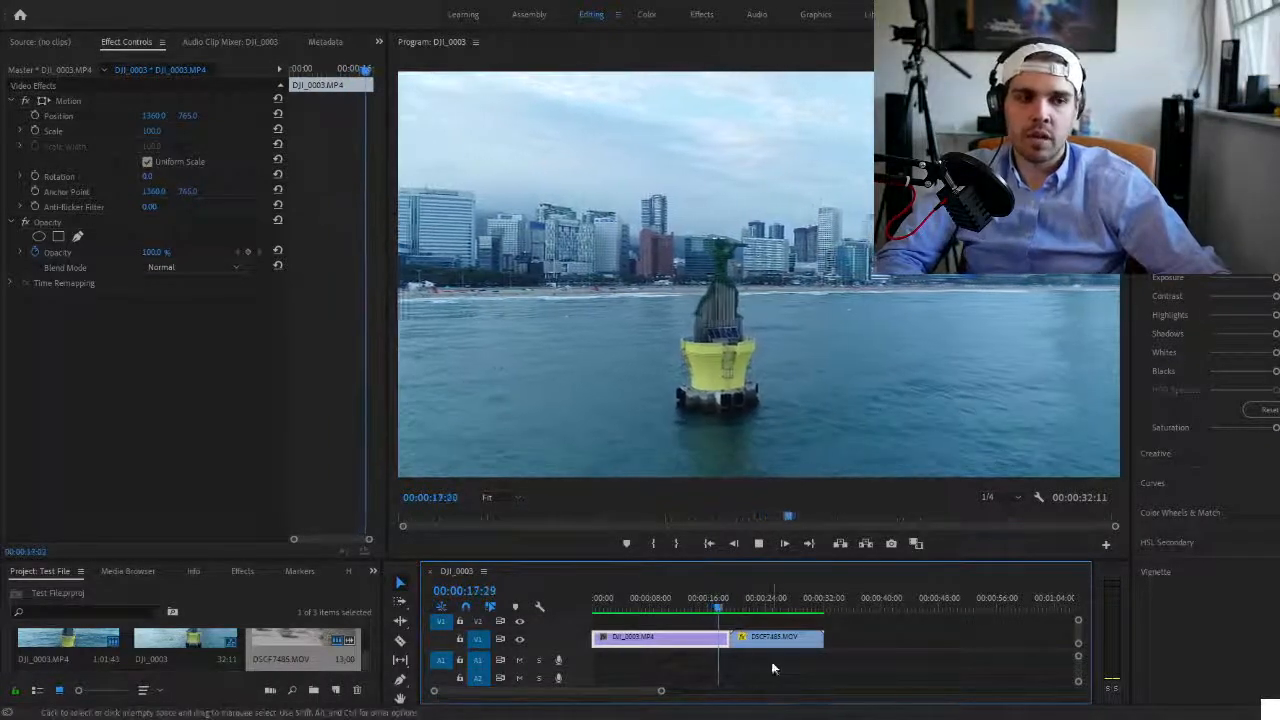
{"action": "key", "text": "space"}
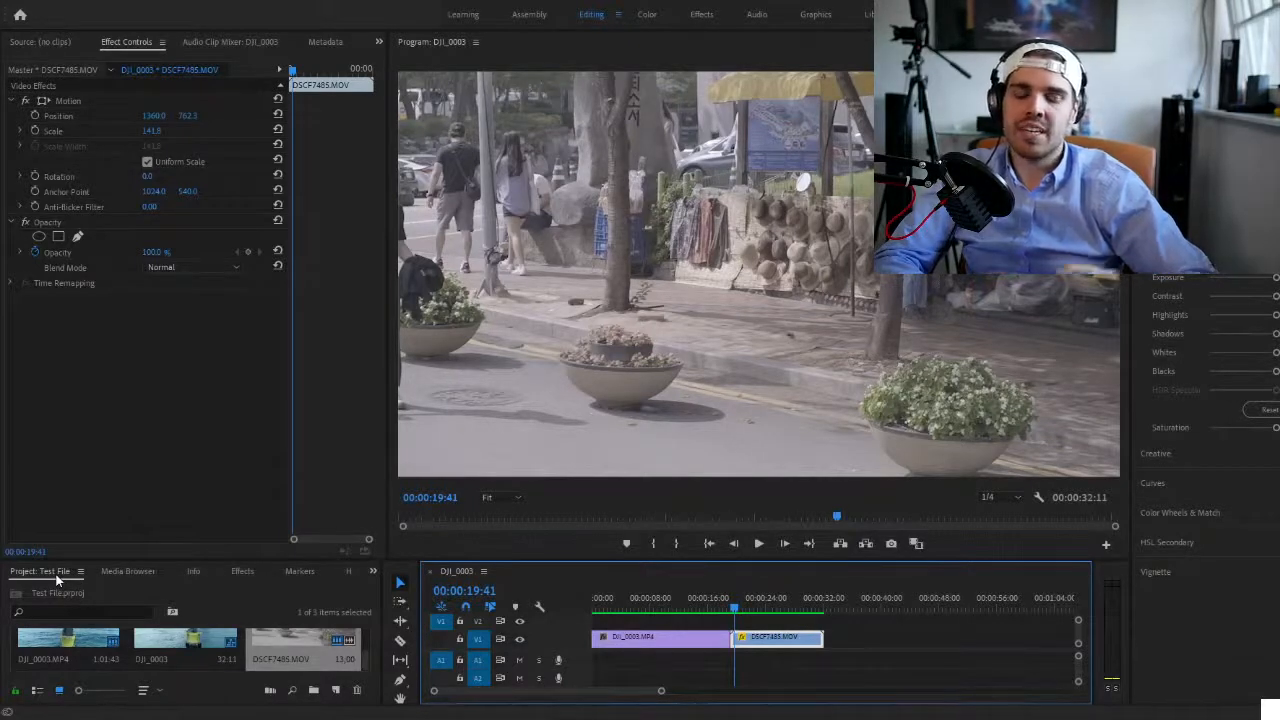
- Compare the drone clip at 00:00:13:59 with DSCF7485.MOV and play the street clip from 00:00:19:11 to 00:00:24:34
{"action": "left_click", "coordinate": [695, 606]}
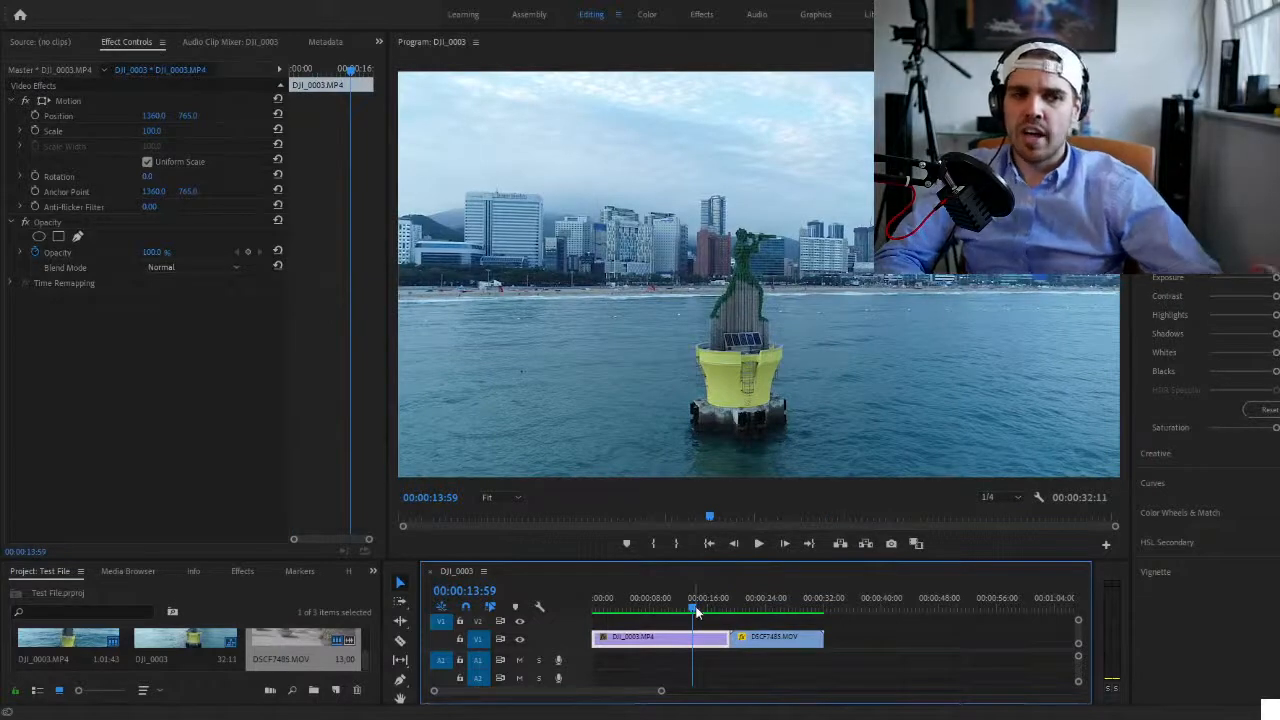
{"action": "left_click_drag", "start_coordinate": [697, 612], "coordinate": [750, 605]}
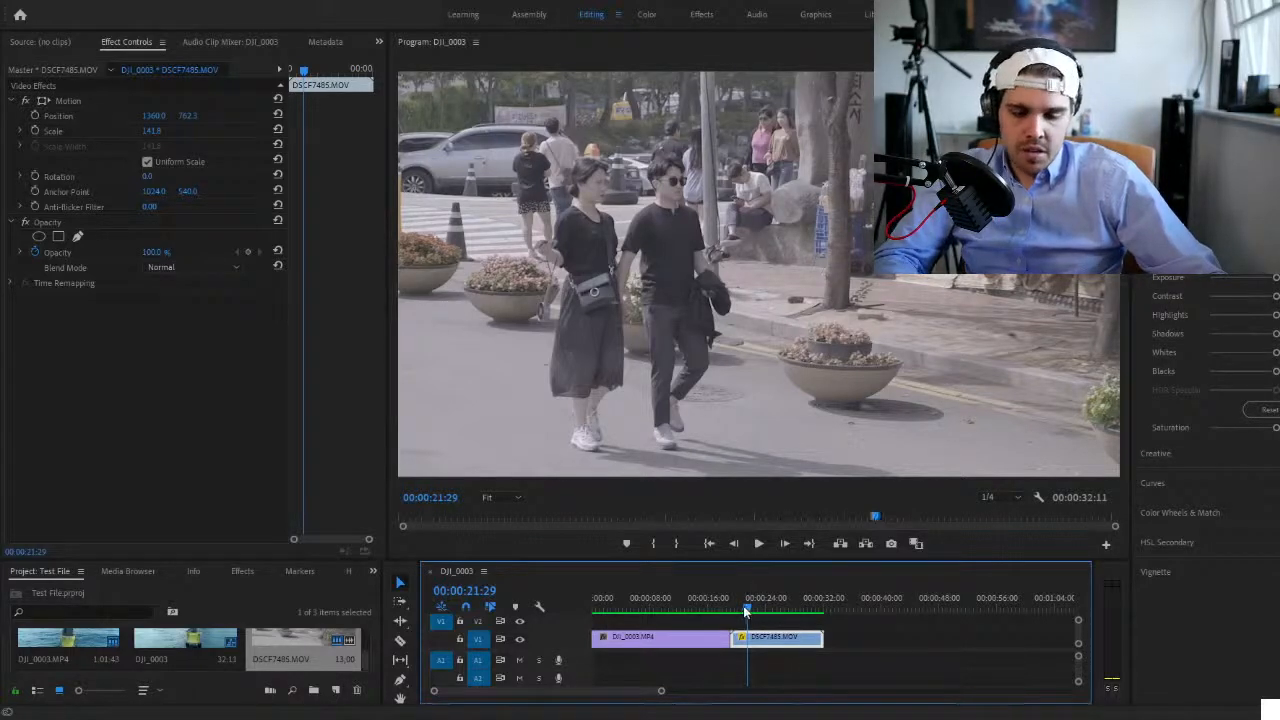
{"action": "left_click_drag", "start_coordinate": [743, 605], "coordinate": [730, 609]}
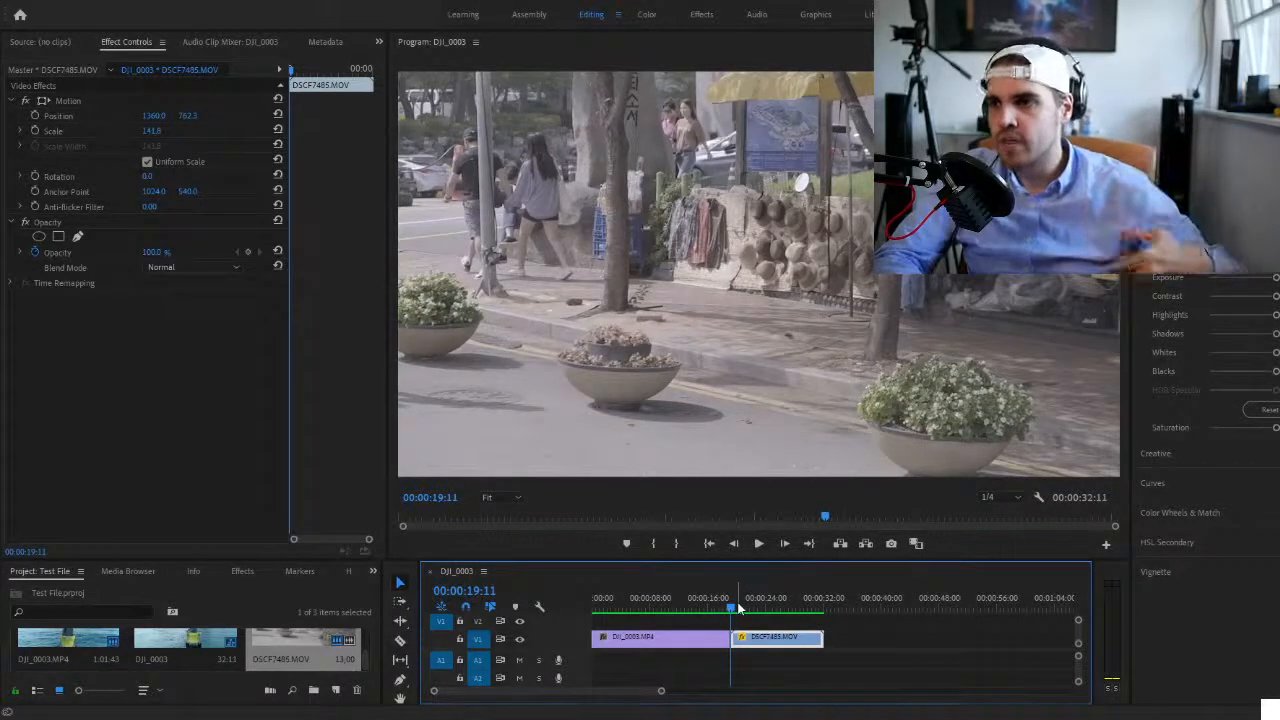
{"action": "key", "text": "space"}
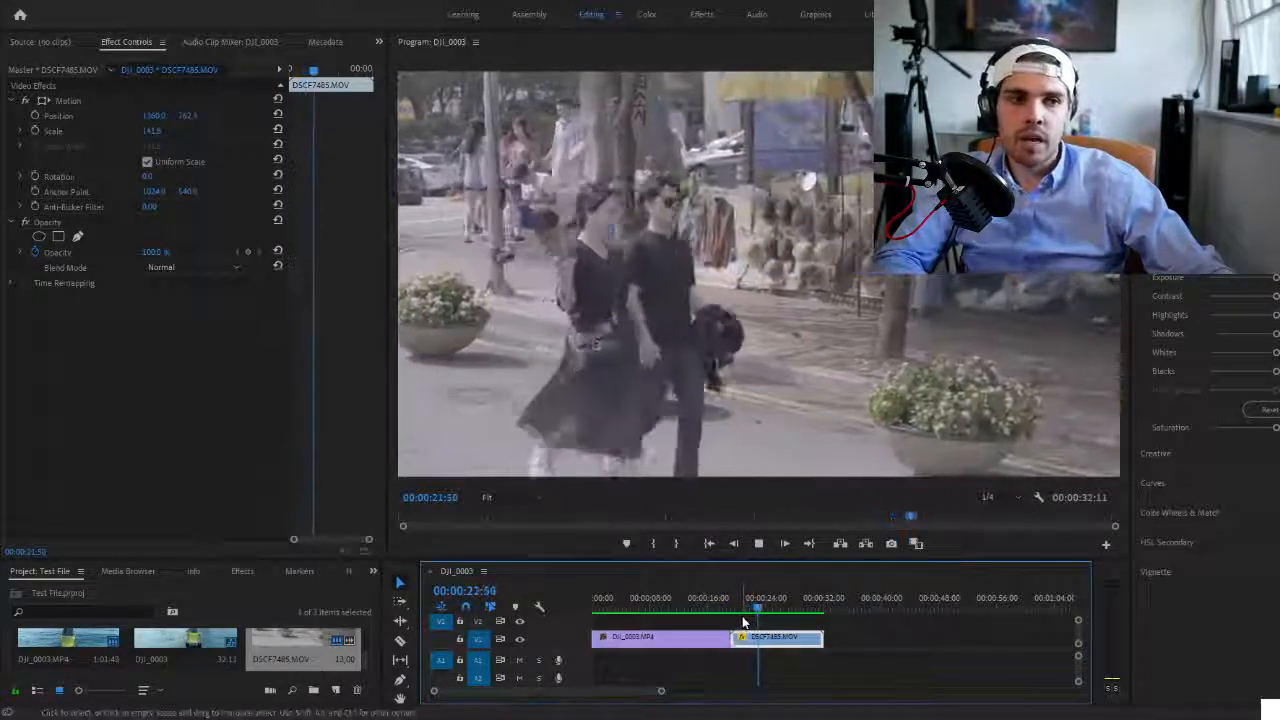
{"action": "key", "text": "space"}
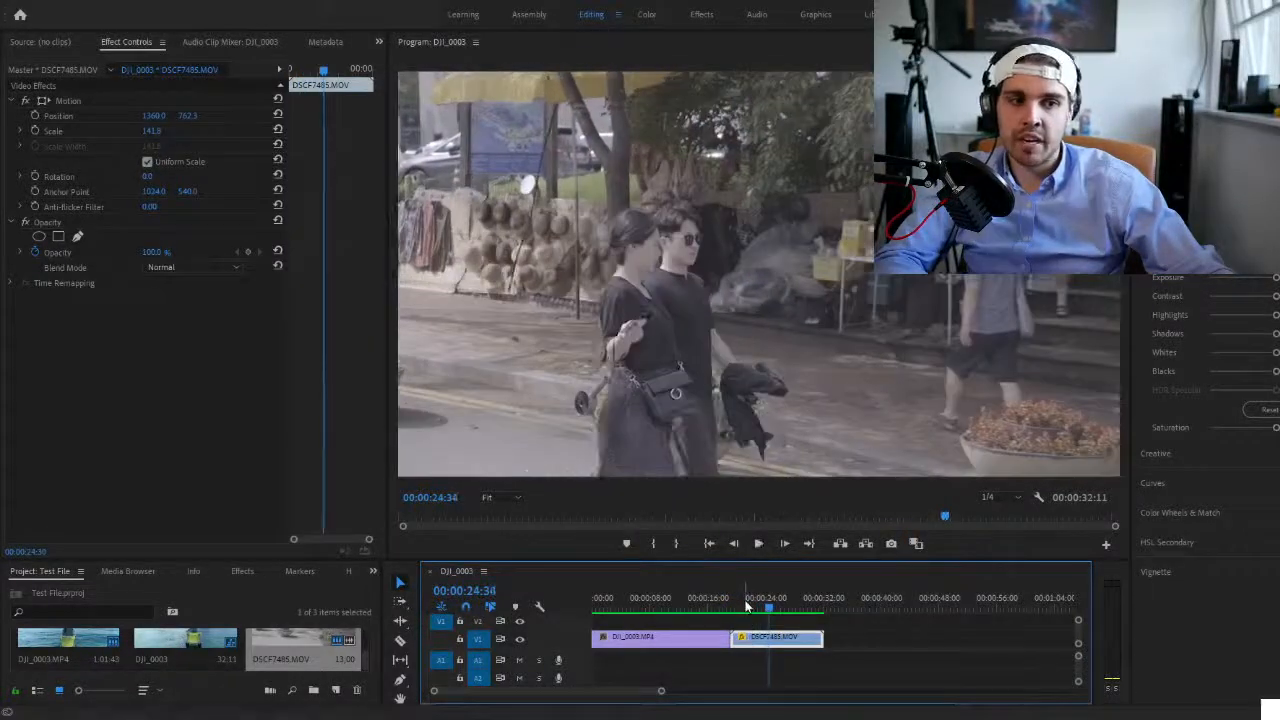
- Split DSCF7485.MOV on V1 at 00:00:24:19 and move its second part later on the track, leaving a gap
{"action": "left_click", "coordinate": [743, 607]}
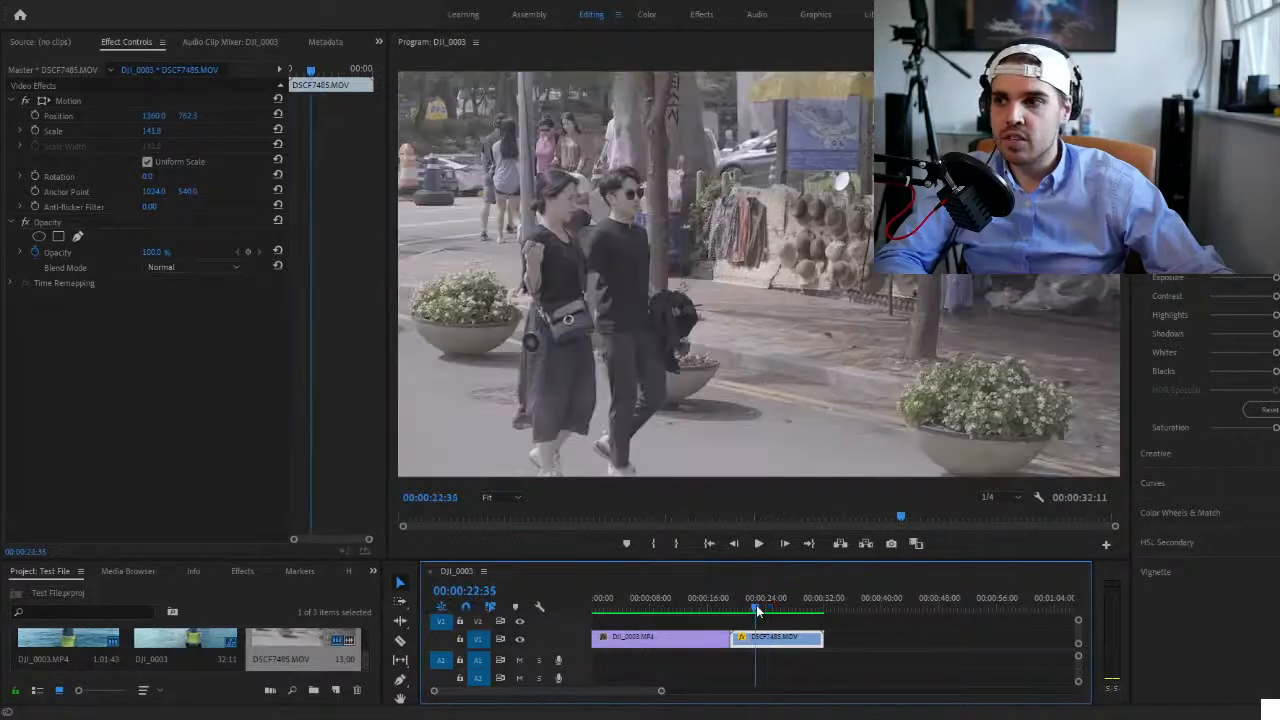
{"action": "left_click_drag", "start_coordinate": [745, 612], "coordinate": [754, 612]}
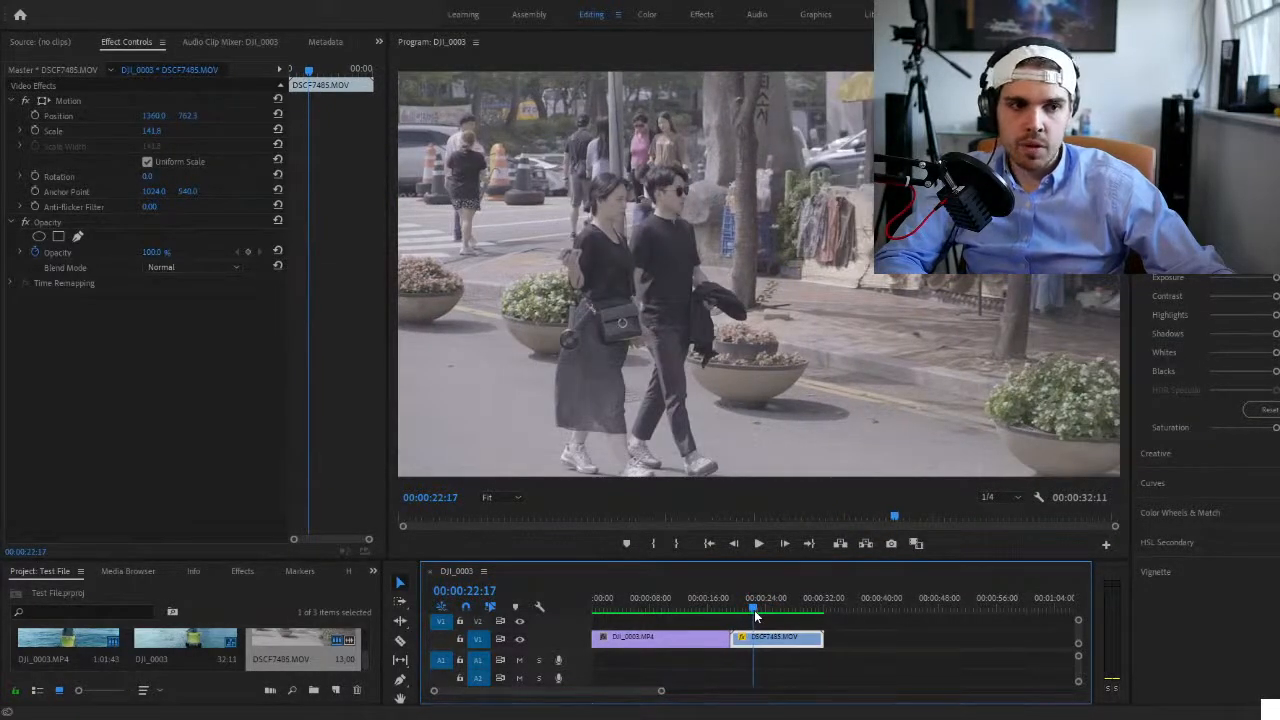
{"action": "key", "text": "space"}
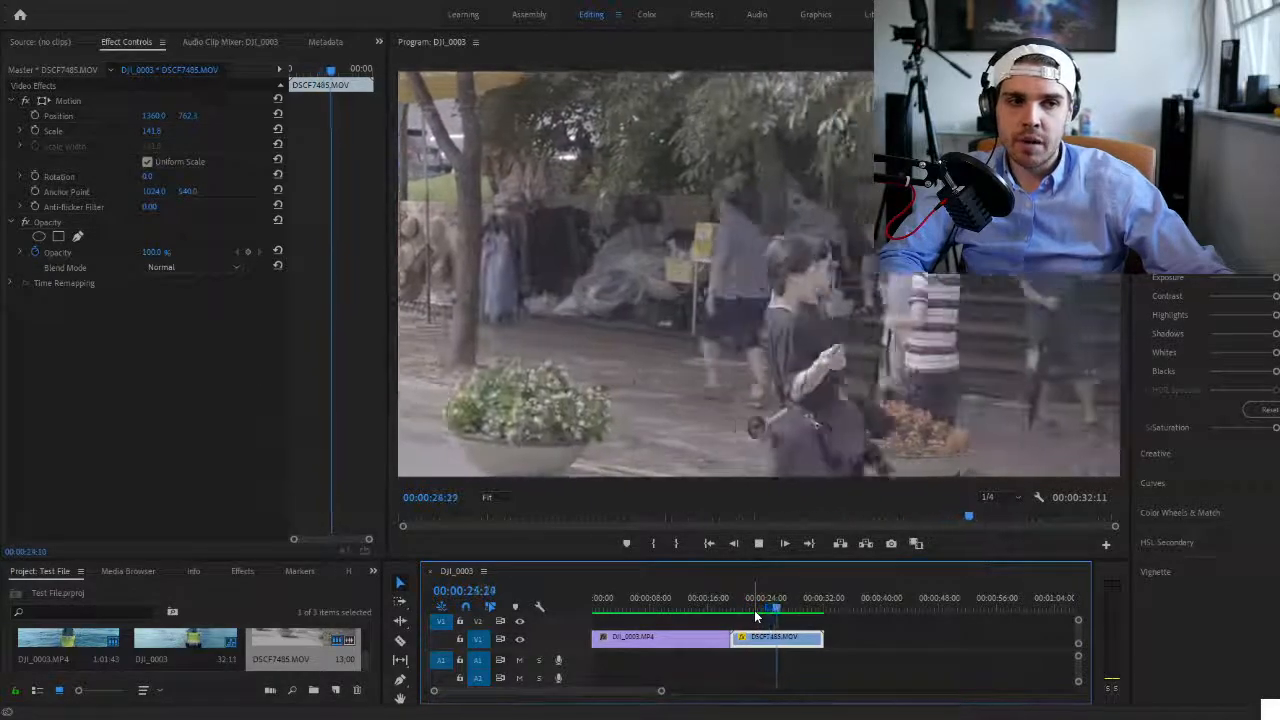
{"action": "key", "text": "space"}
{"action": "left_click_drag", "start_coordinate": [754, 610], "coordinate": [757, 608]}
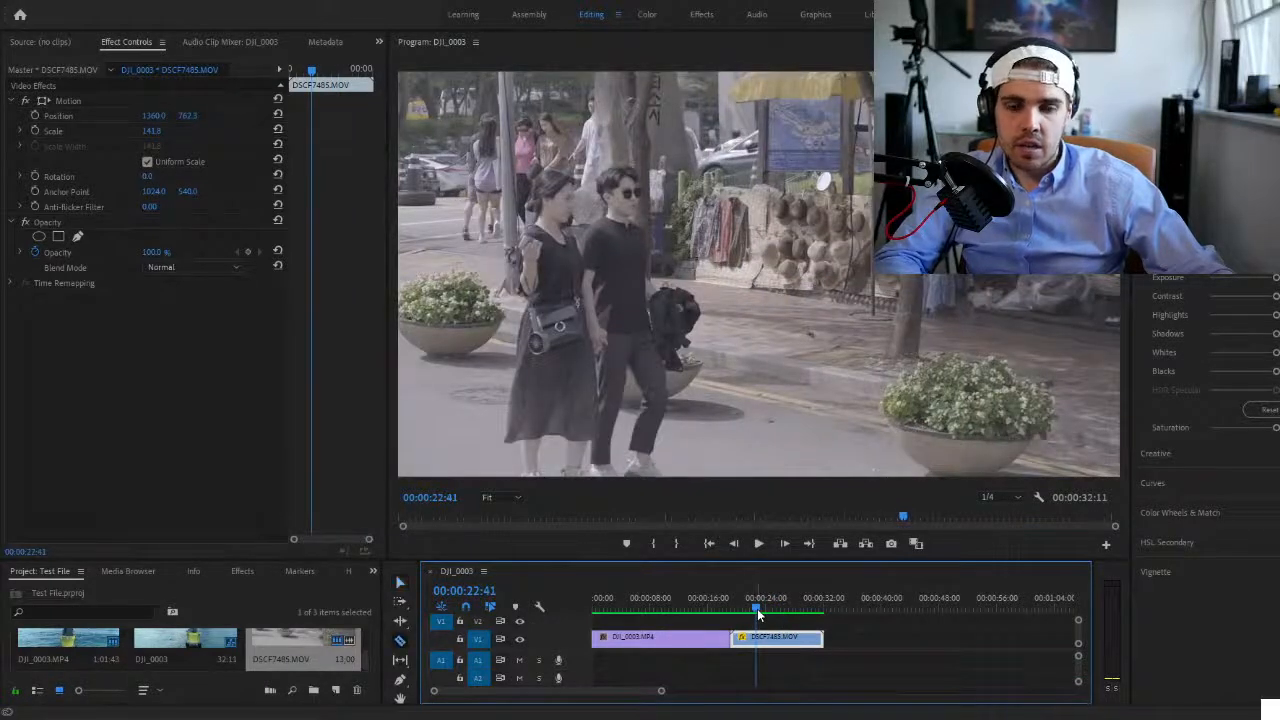
{"action": "key", "text": "space"}
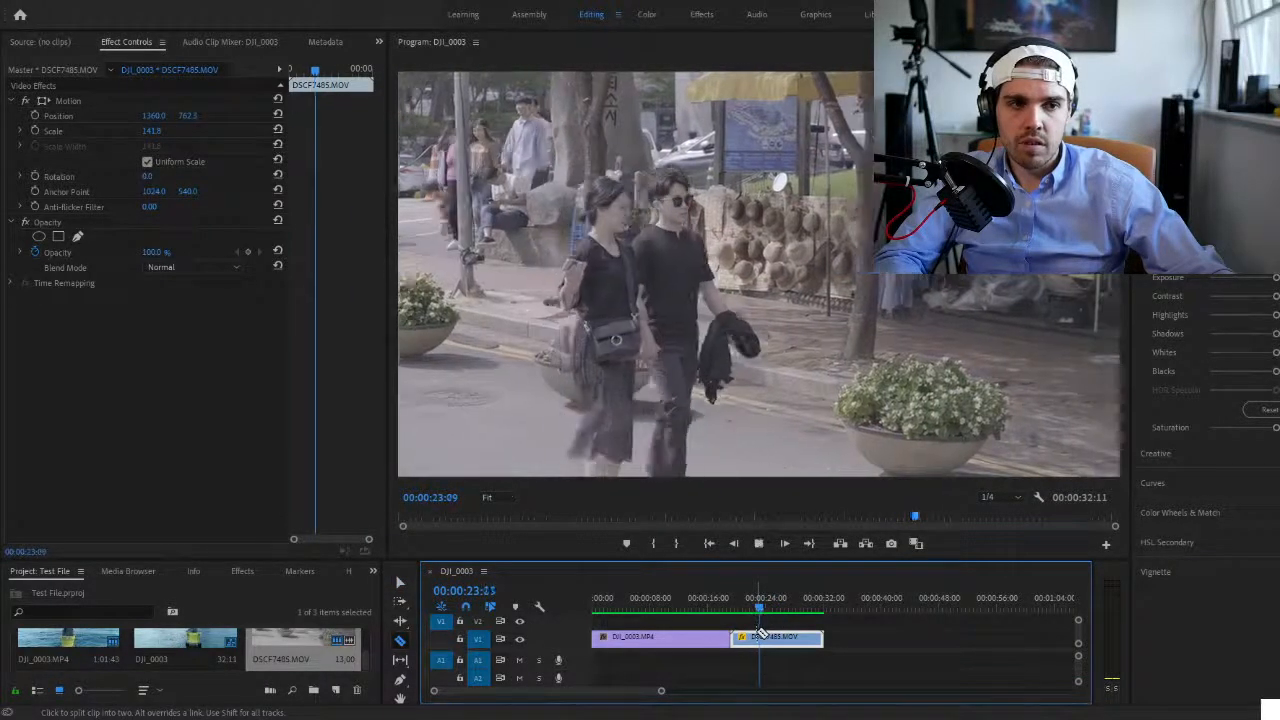
{"action": "key", "text": "space"}
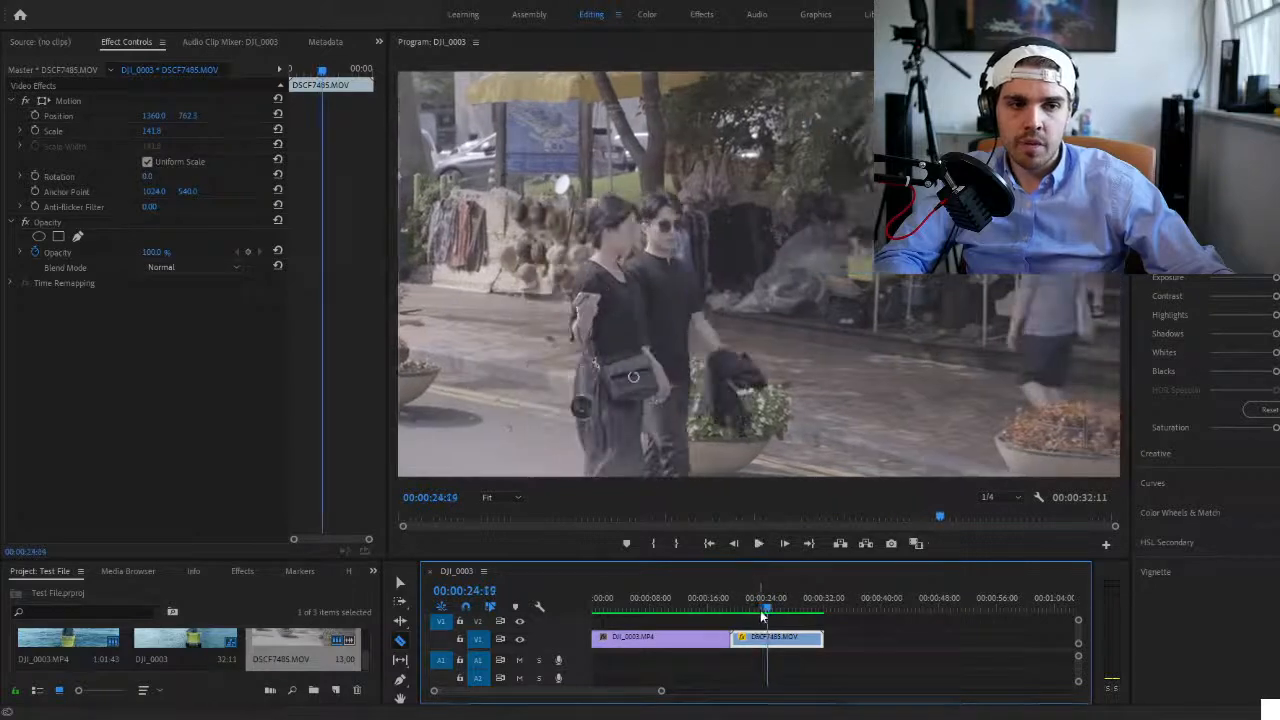
{"action": "key", "text": "c"}
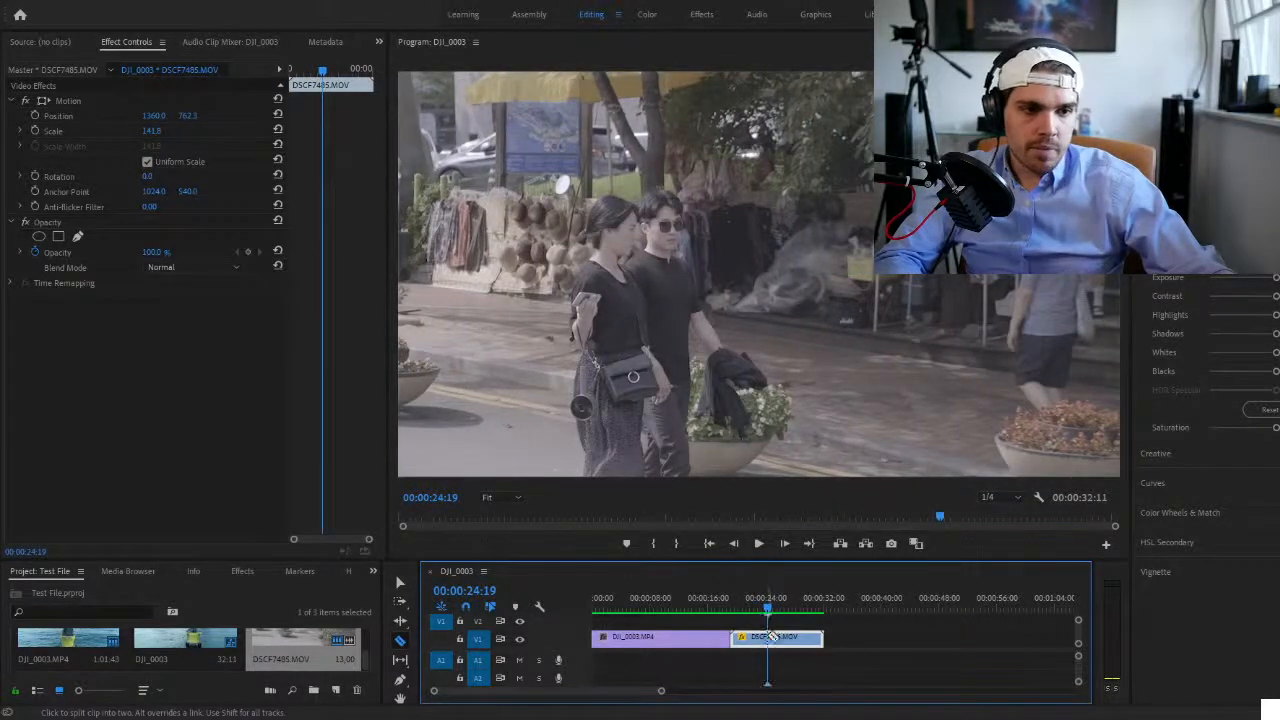
{"action": "left_click", "coordinate": [768, 637]}
{"action": "key", "text": "v"}
{"action": "left_click_drag", "start_coordinate": [778, 637], "coordinate": [732, 607]}
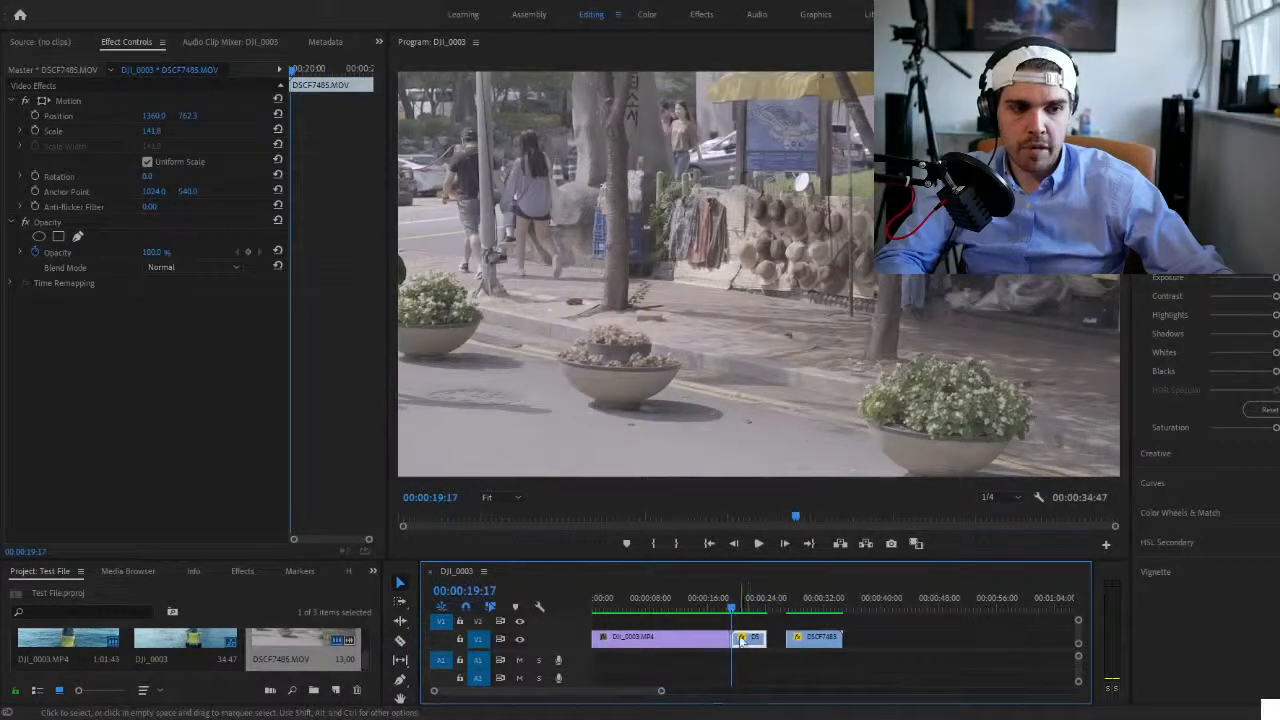
- Play the first part of DSCF7485.MOV from 00:00:19:17 to its end and scrub back through it to 00:00:24:05
{"action": "key", "text": "space"}
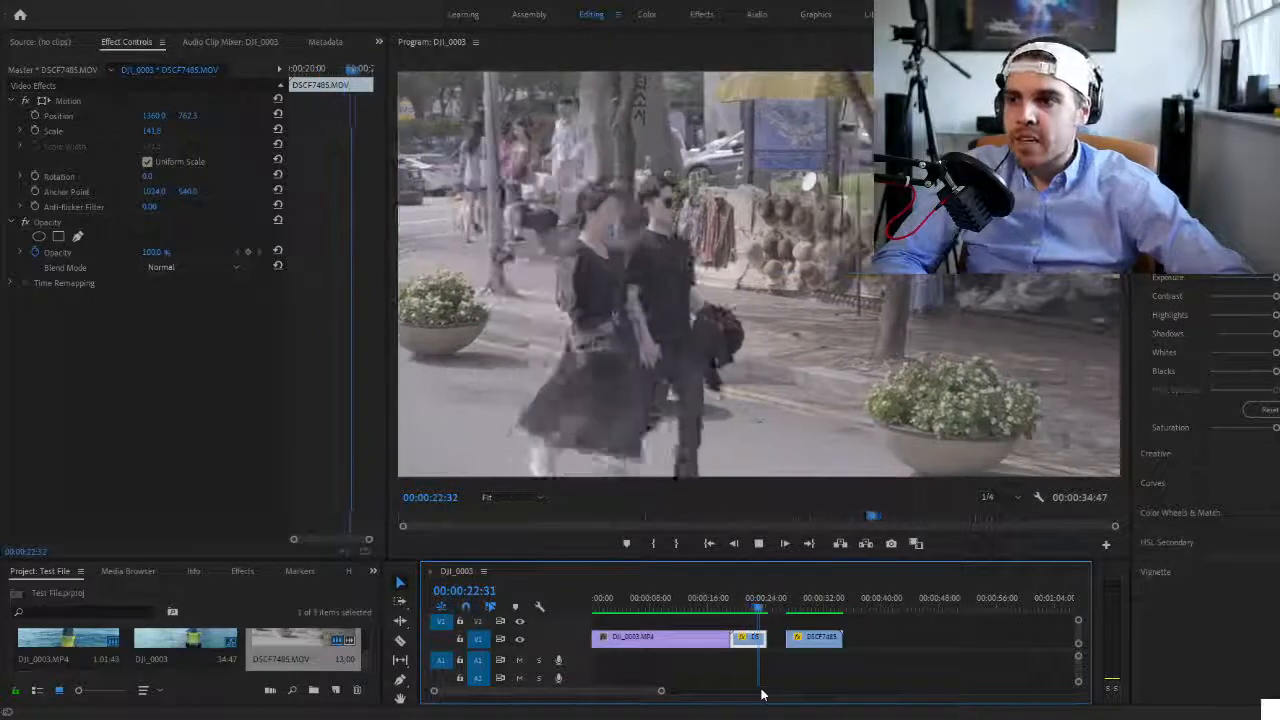
{"action": "key", "text": "space"}
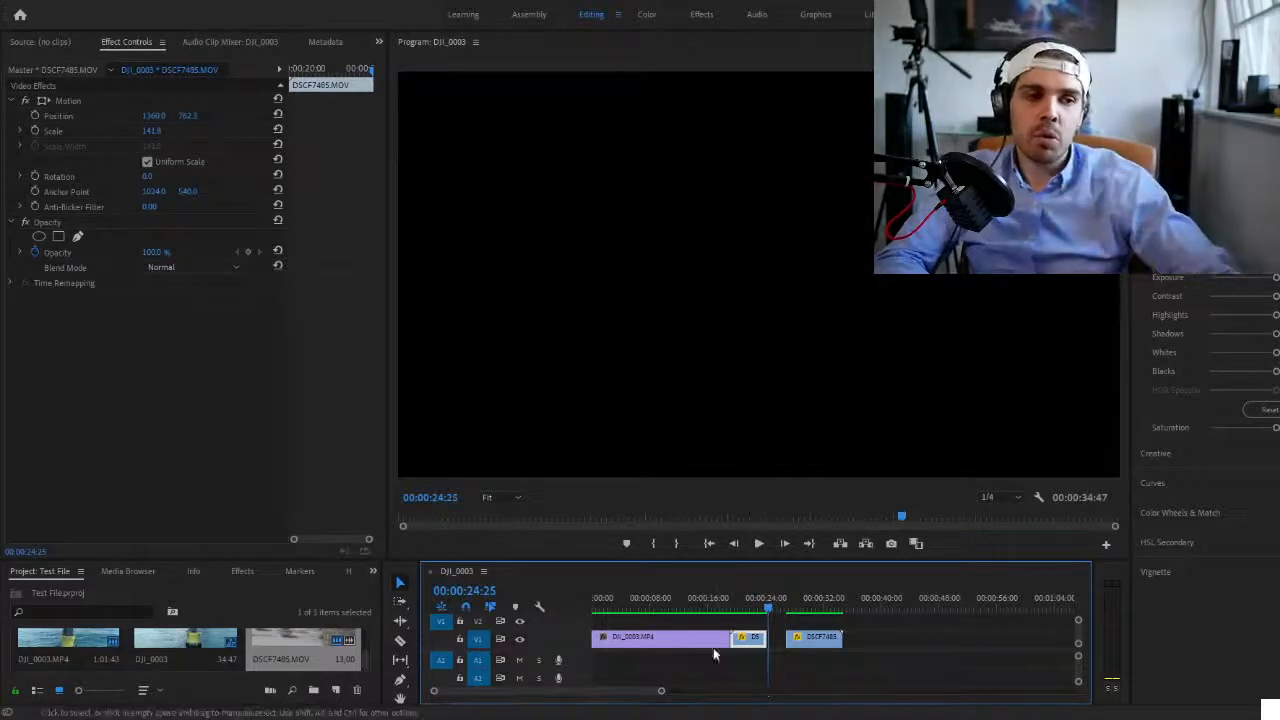
{"action": "mouse_move", "coordinate": [752, 600]}
{"action": "left_mouse_down"}
{"action": "mouse_move", "coordinate": [736, 600]}
{"action": "mouse_move", "coordinate": [755, 603]}
{"action": "left_mouse_up"}
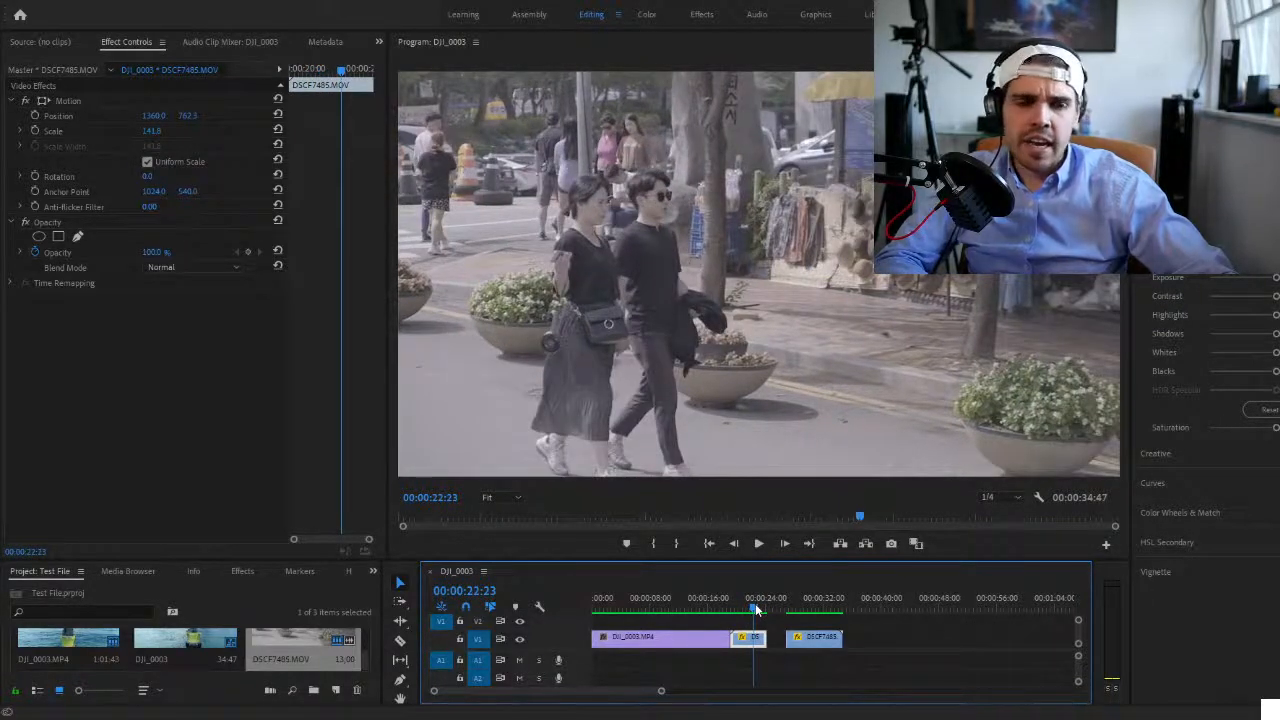
{"action": "left_click_drag", "start_coordinate": [755, 603], "coordinate": [769, 615]}
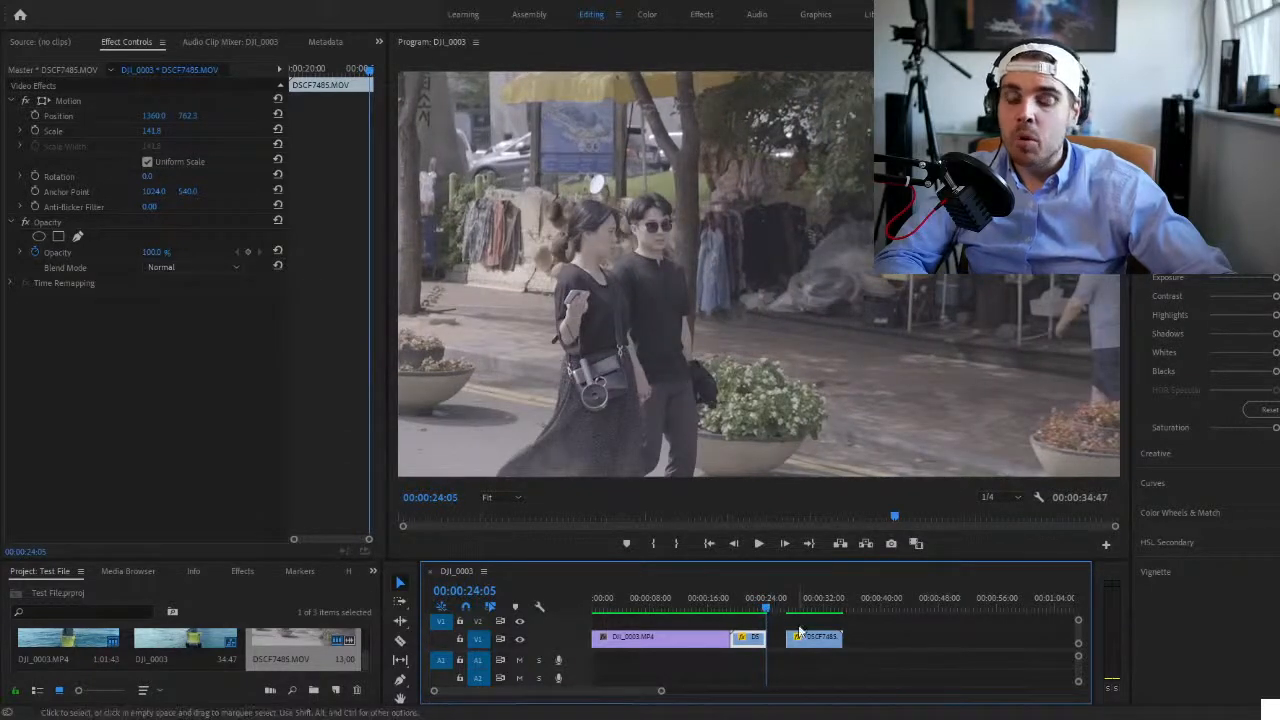
- Delete the first part of DSCF7485.MOV and move the remaining part directly after the drone clip on V1
{"action": "left_click", "coordinate": [746, 659]}
{"action": "left_click", "coordinate": [748, 638]}
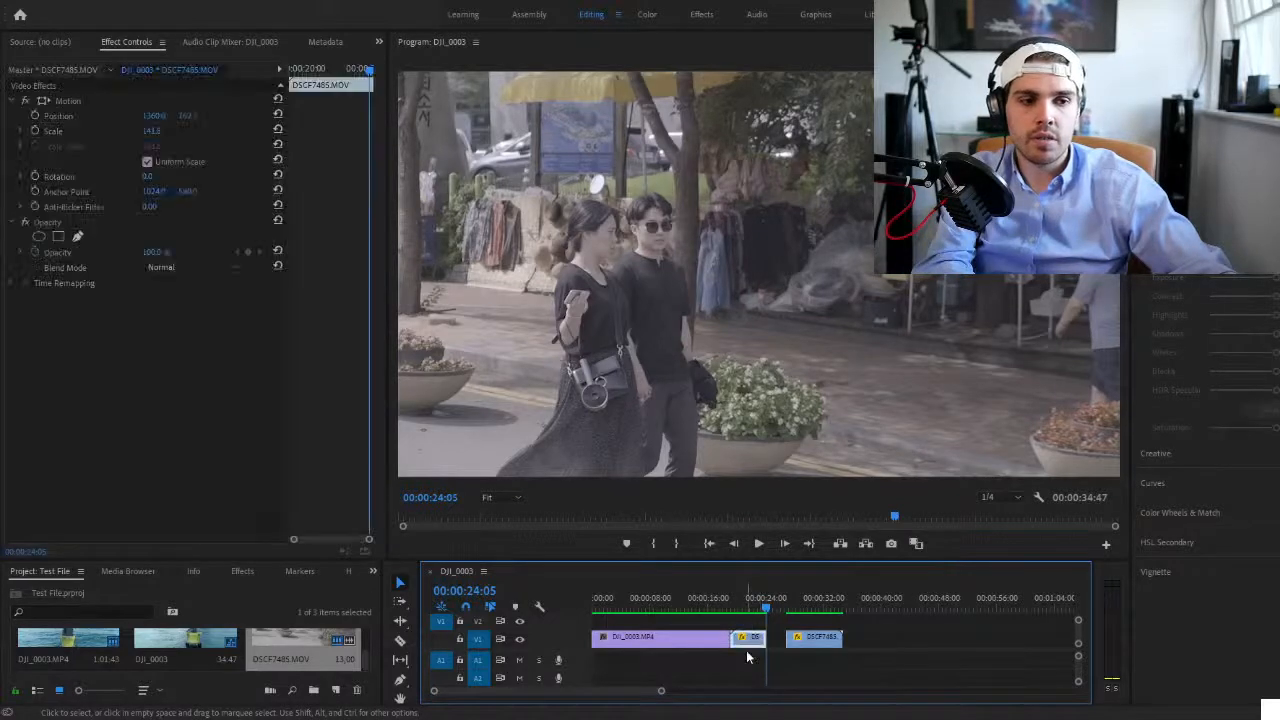
{"action": "key", "text": "Delete"}
{"action": "left_click", "coordinate": [806, 646]}
{"action": "left_click_drag", "start_coordinate": [806, 646], "coordinate": [748, 646]}
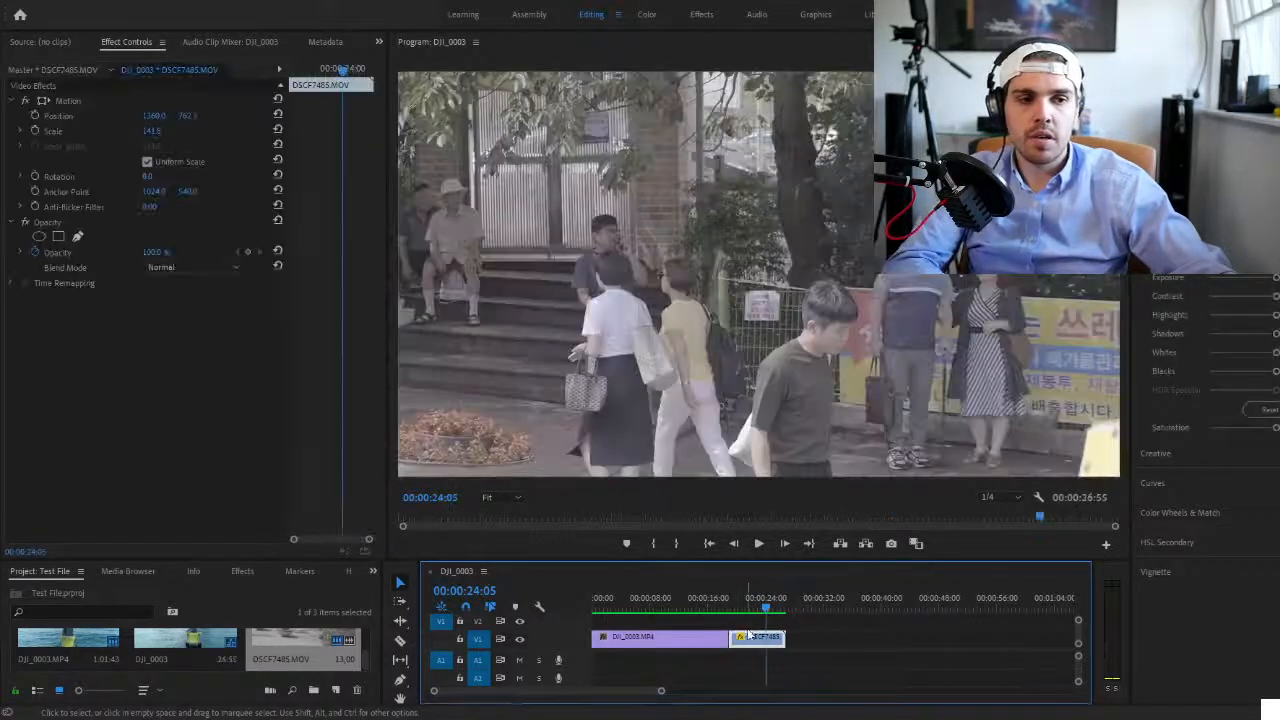
- Play the trimmed DSCF7485.MOV from its beginning to 00:00:25:02, pausing on the couple at 00:00:22:49 and 00:00:22:42
{"action": "left_click", "coordinate": [731, 597]}
{"action": "key", "text": "space"}
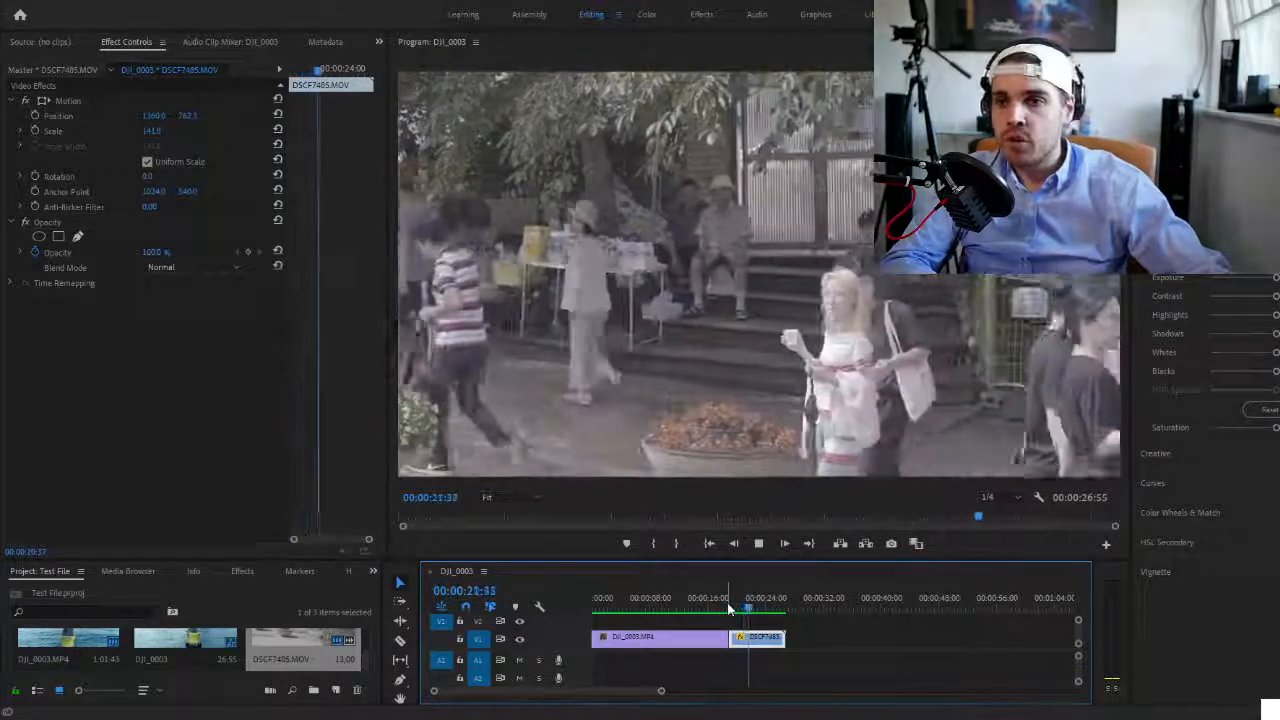
{"action": "key", "text": "space"}
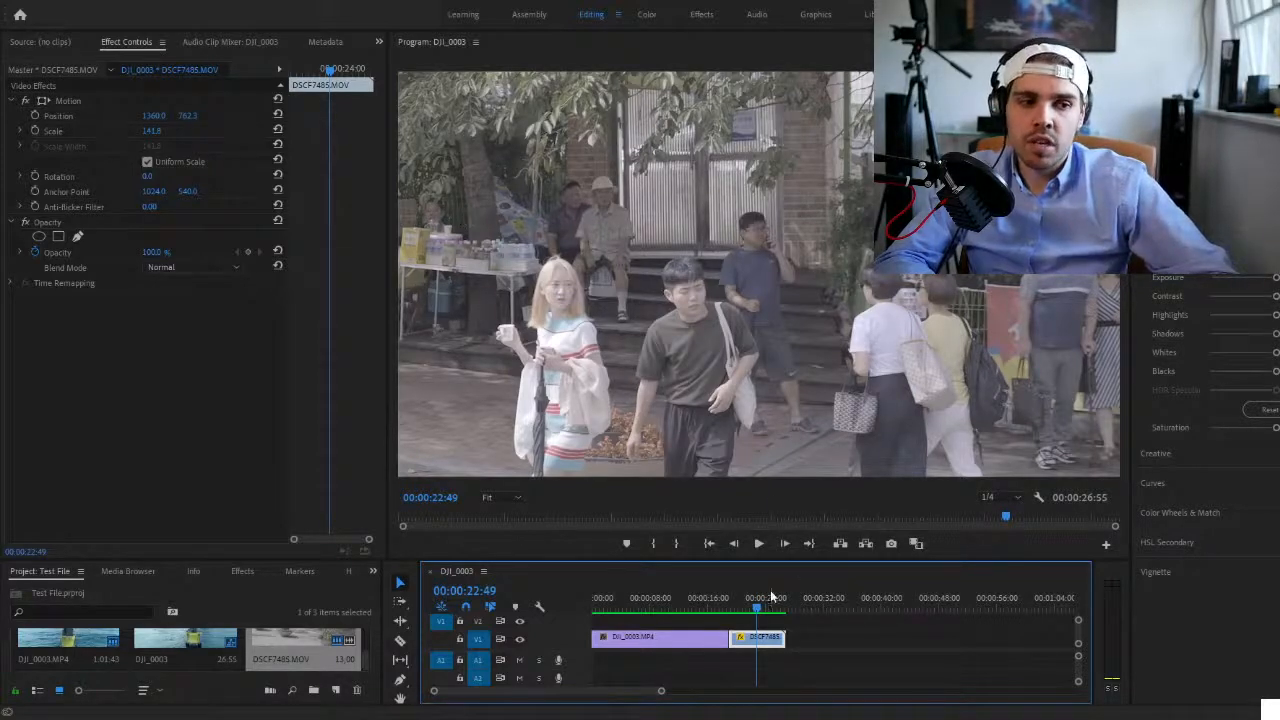
{"action": "left_click_drag", "start_coordinate": [757, 605], "coordinate": [744, 610]}
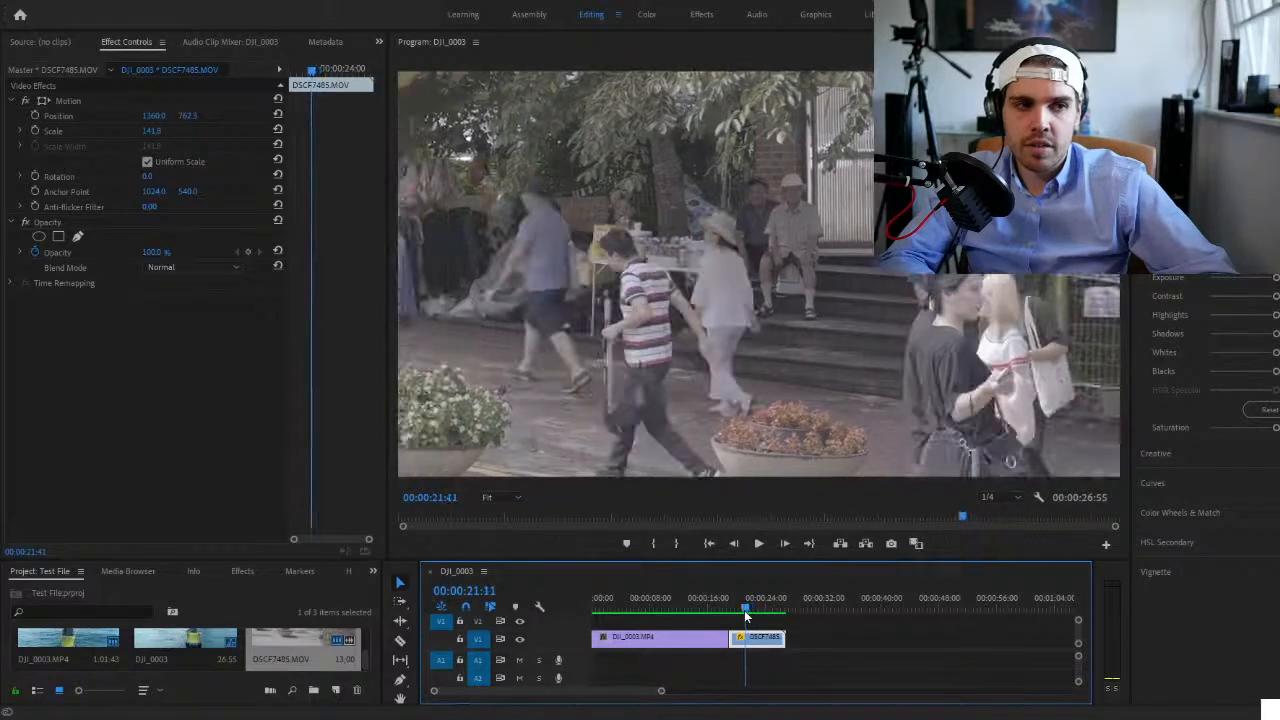
{"action": "key", "text": "space"}
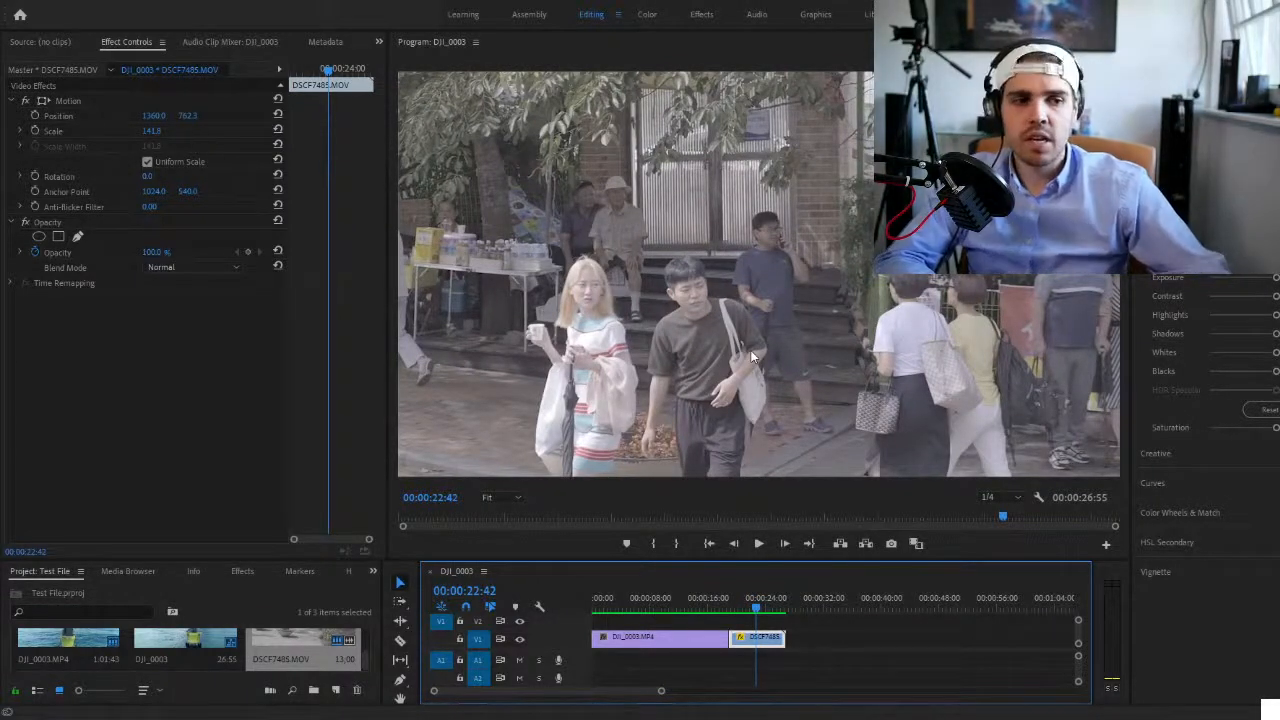
{"action": "key", "text": "space"}
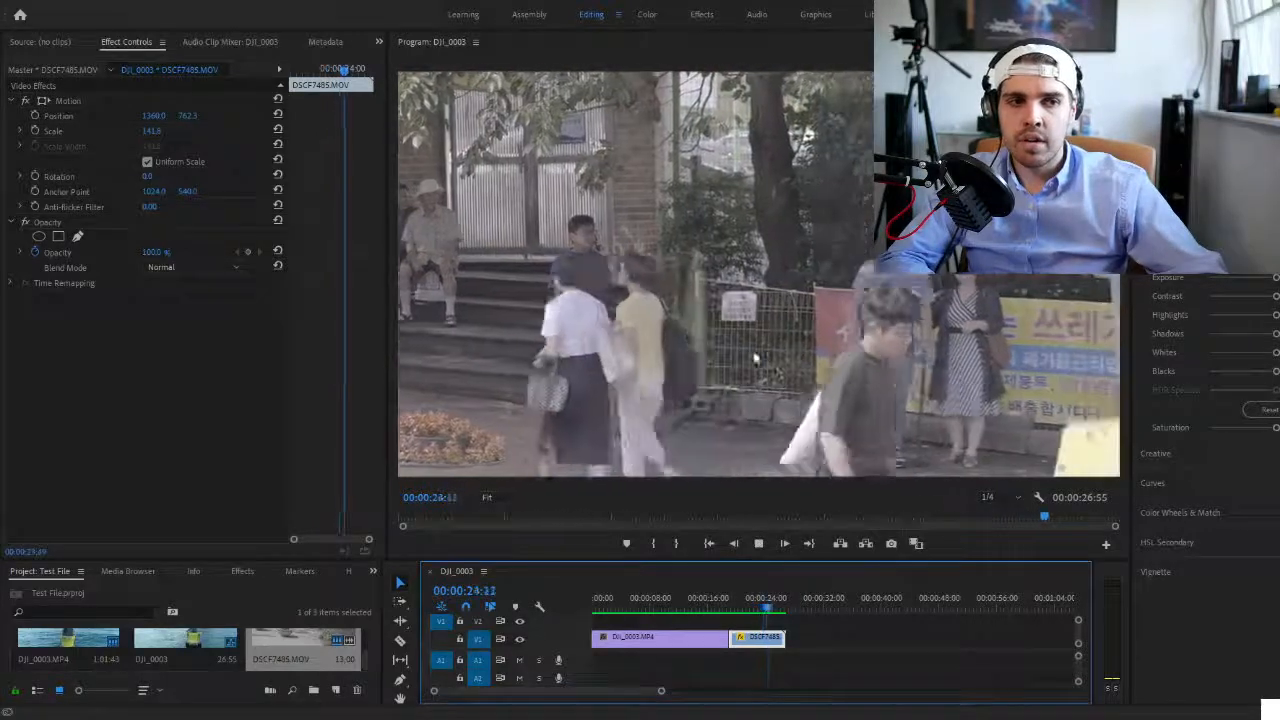
{"action": "key", "text": "space"}
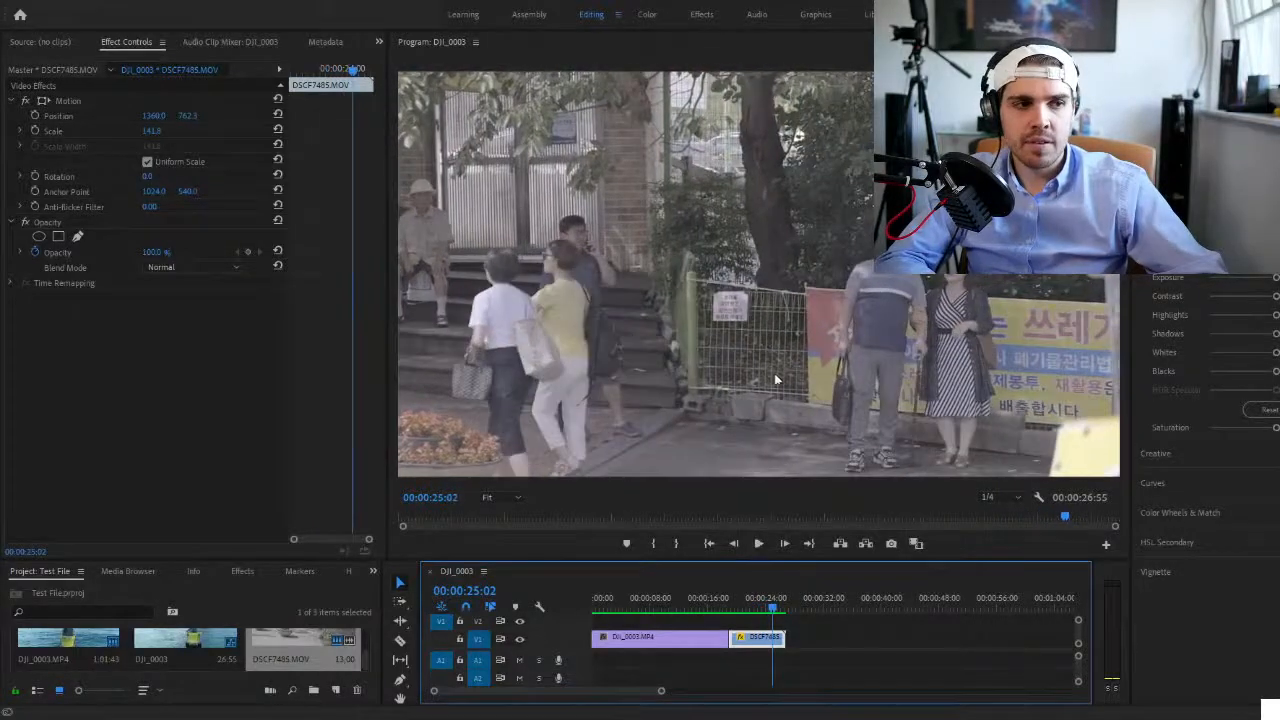
- Step back from 00:00:24:58 to 00:00:24:35 to check the street clip's ending, and replay it through to 00:00:24:45
{"action": "left_click", "coordinate": [770, 613]}
{"action": "left_click_drag", "start_coordinate": [769, 611], "coordinate": [763, 611]}
{"action": "key", "text": "space"}
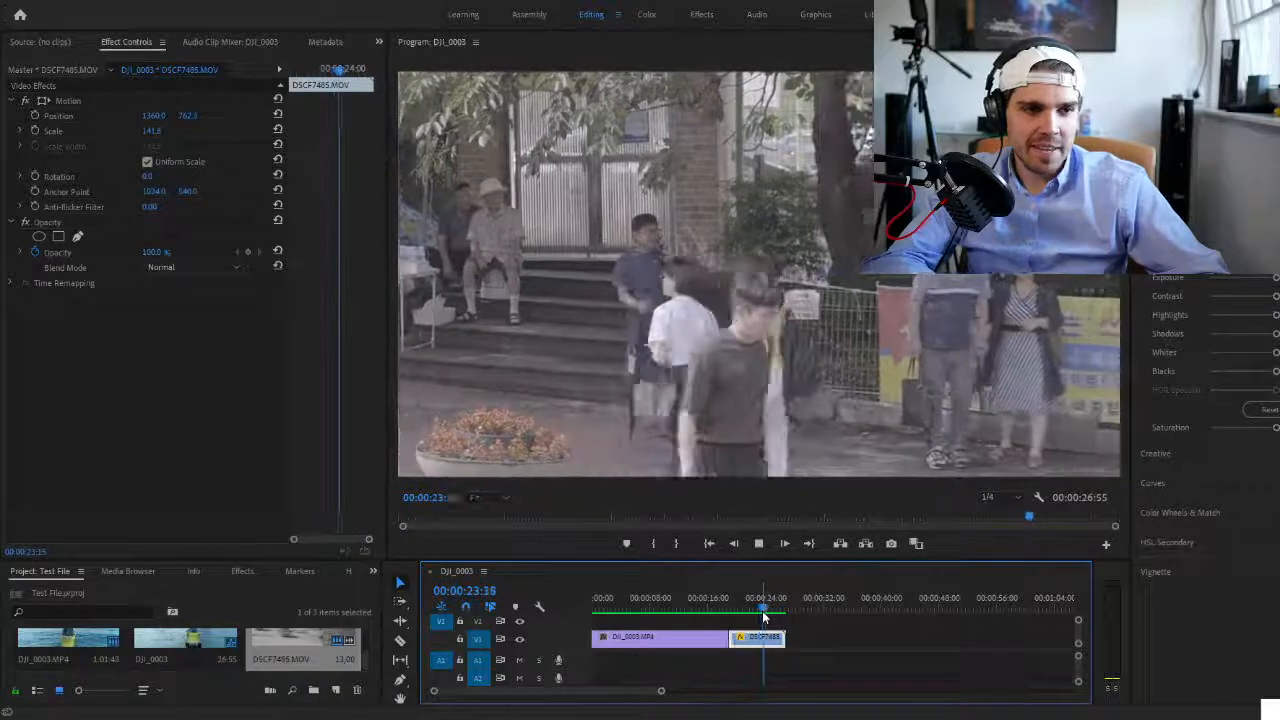
{"action": "key", "text": "space"}
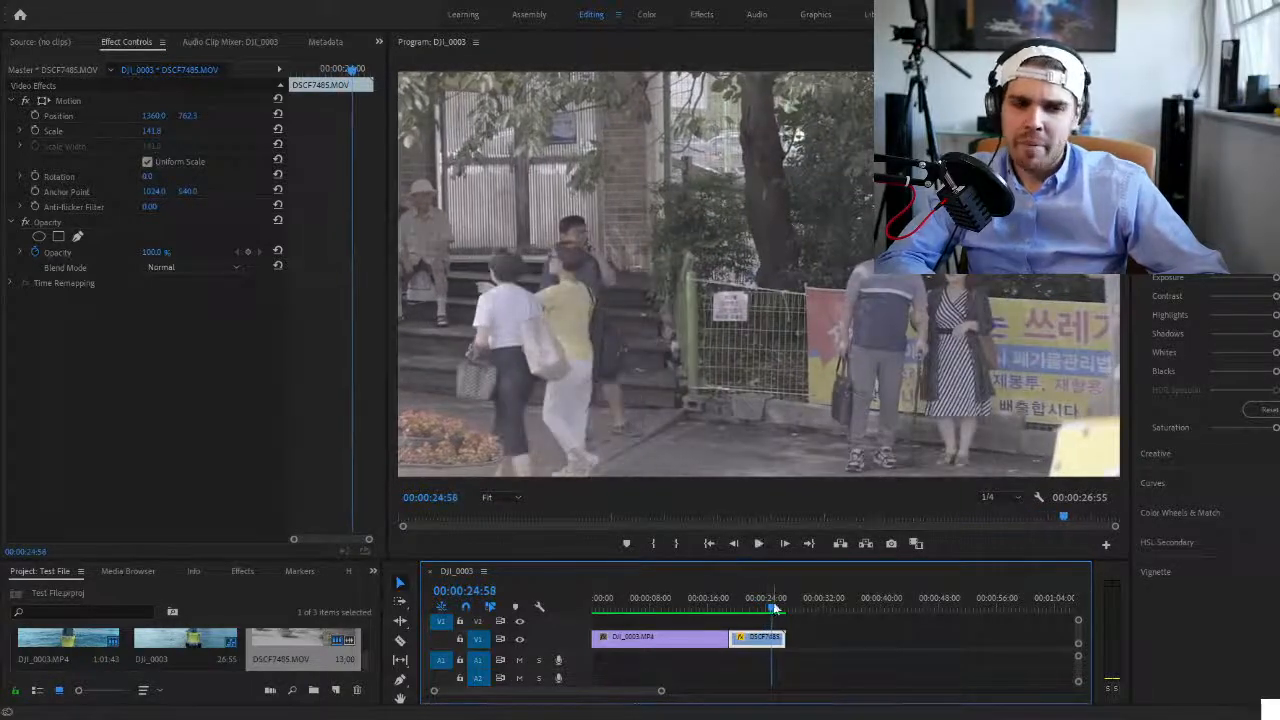
{"action": "left_click", "coordinate": [771, 609]}
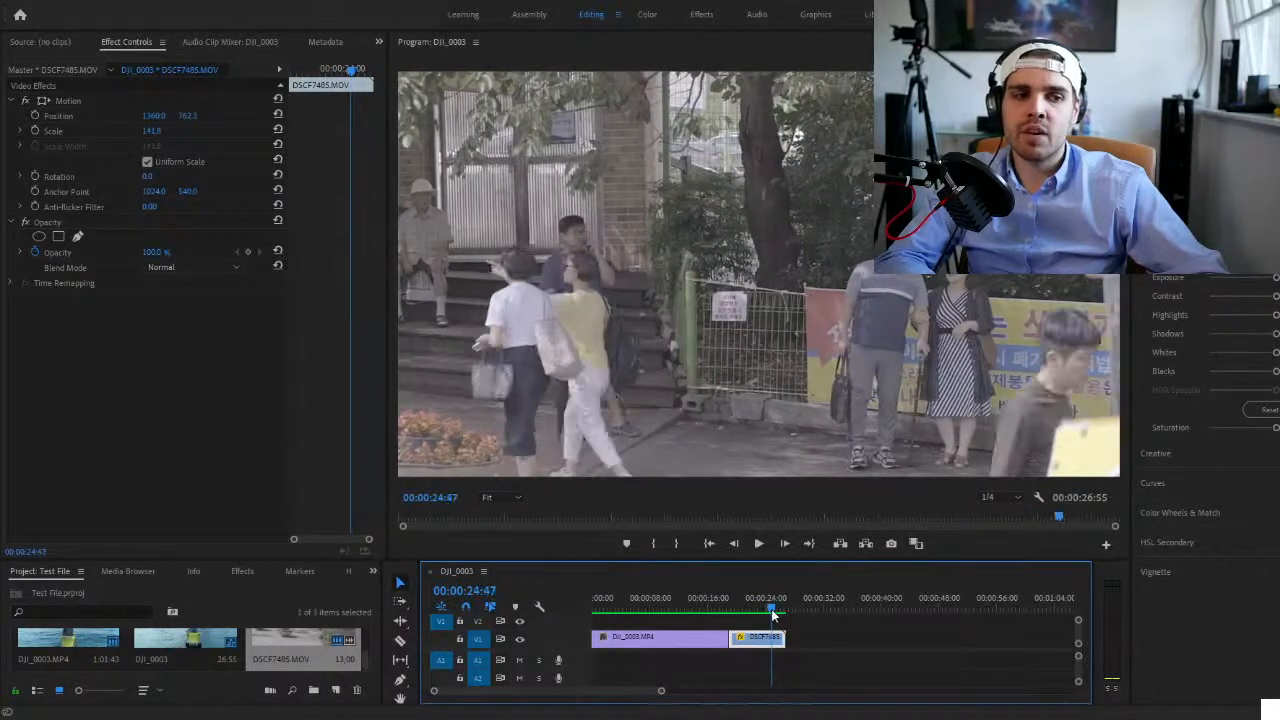
{"action": "left_click", "coordinate": [770, 609]}
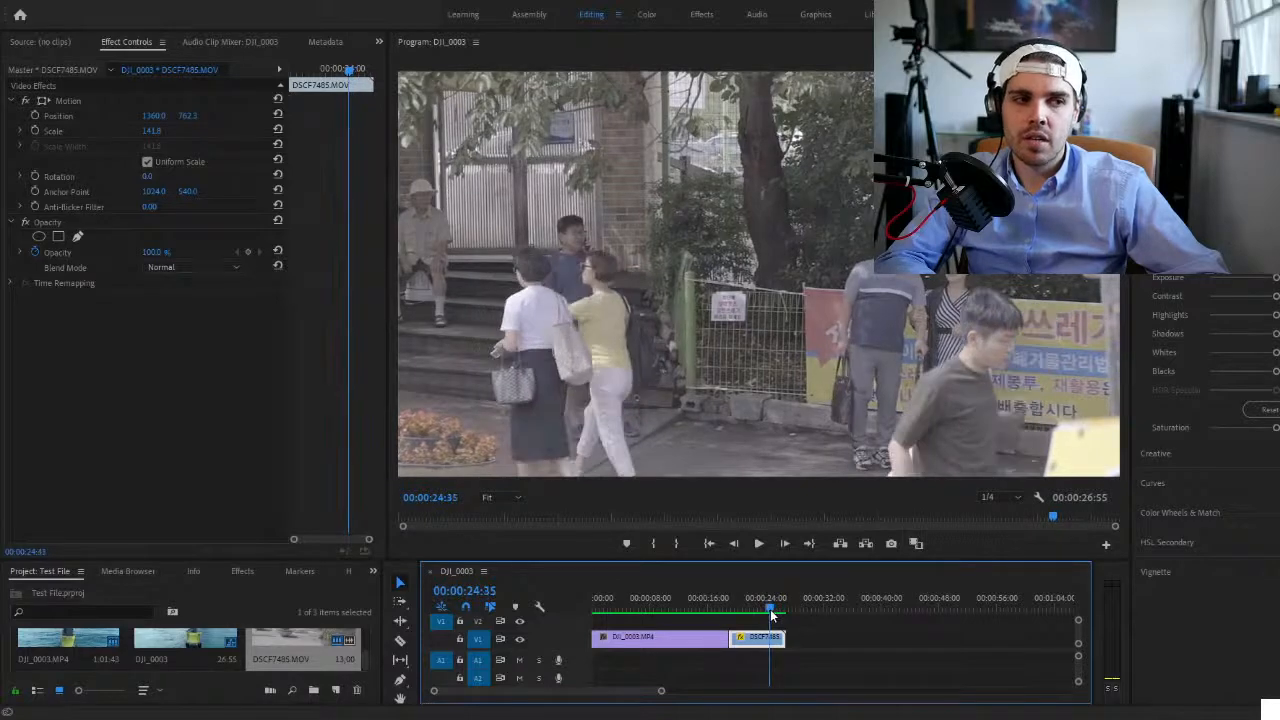
{"action": "left_click_drag", "start_coordinate": [770, 609], "coordinate": [740, 612]}
{"action": "key", "text": "space"}
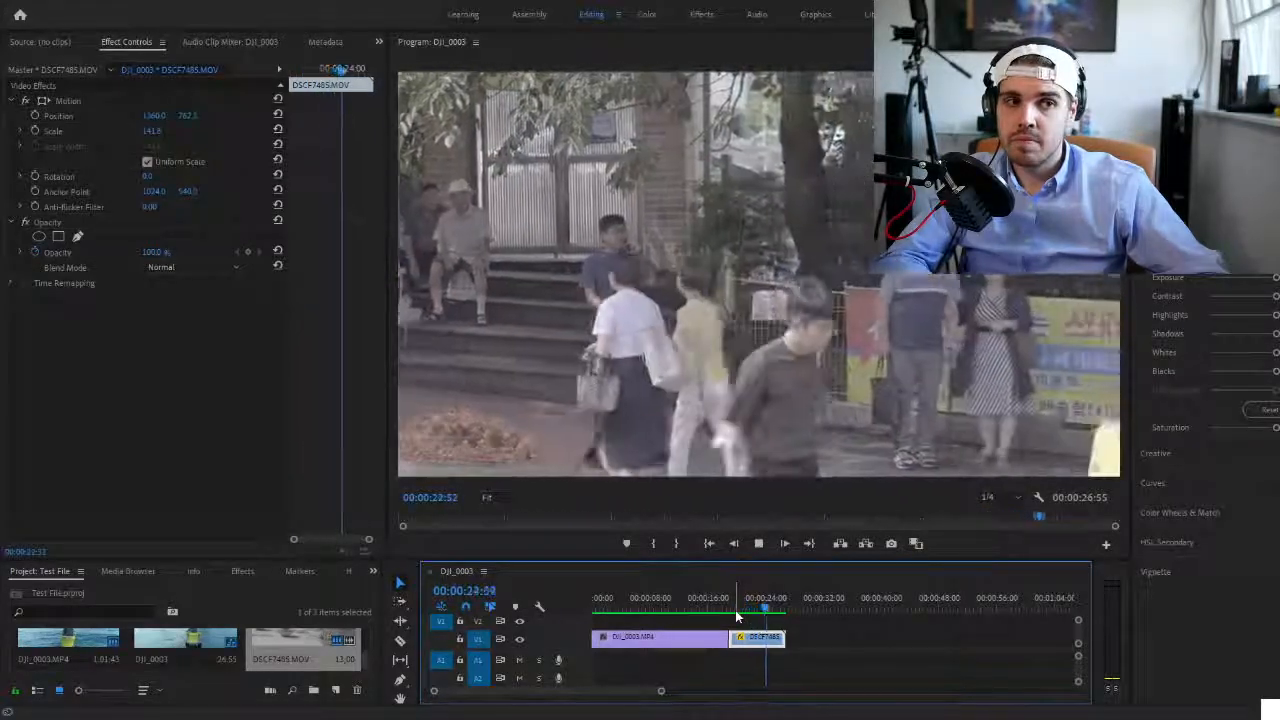
{"action": "key", "text": "space"}
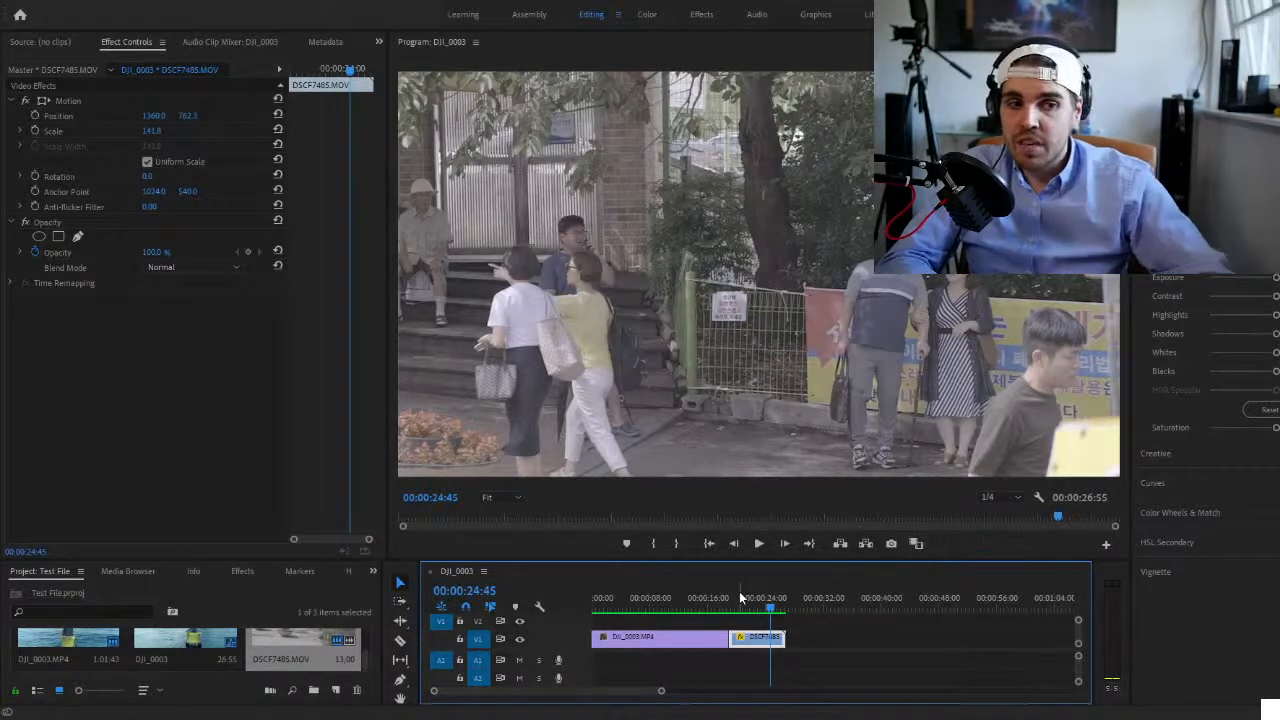
- Replay DSCF7485.MOV repeatedly from about 00:00:22:05, stopping near 00:00:24:42 to find where the clip should end
{"action": "left_click", "coordinate": [752, 607]}
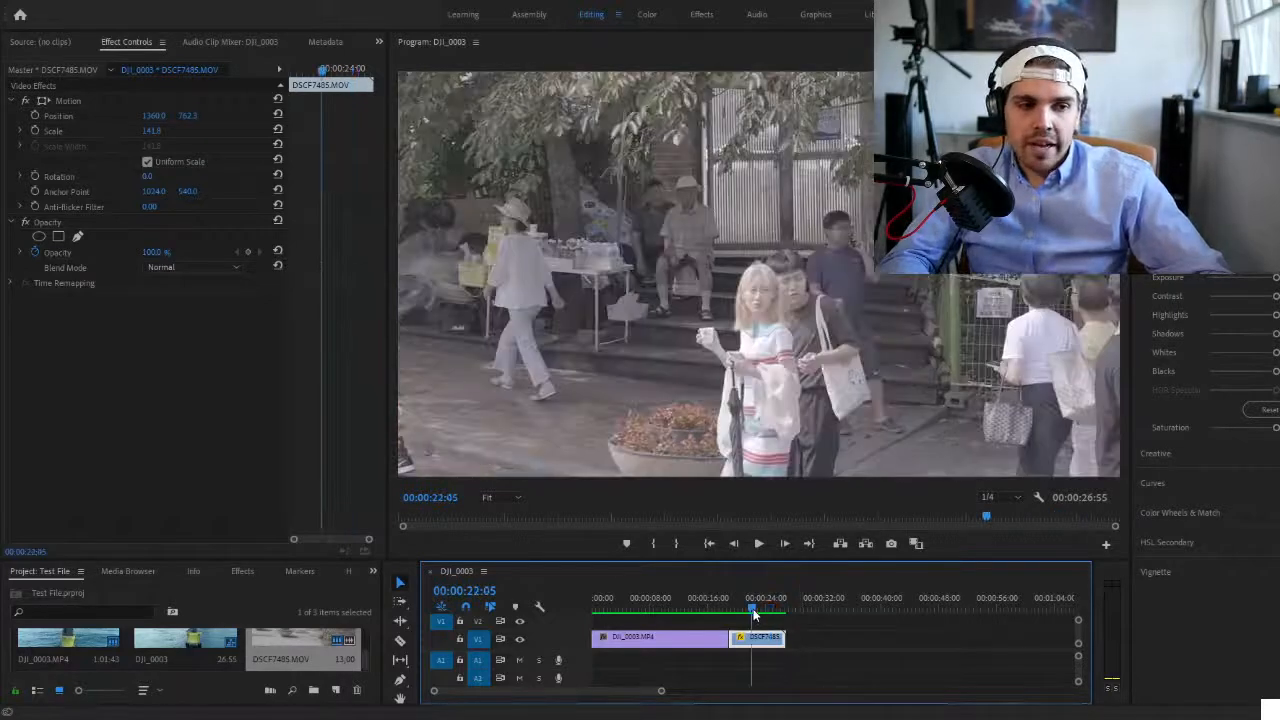
{"action": "key", "text": "space"}
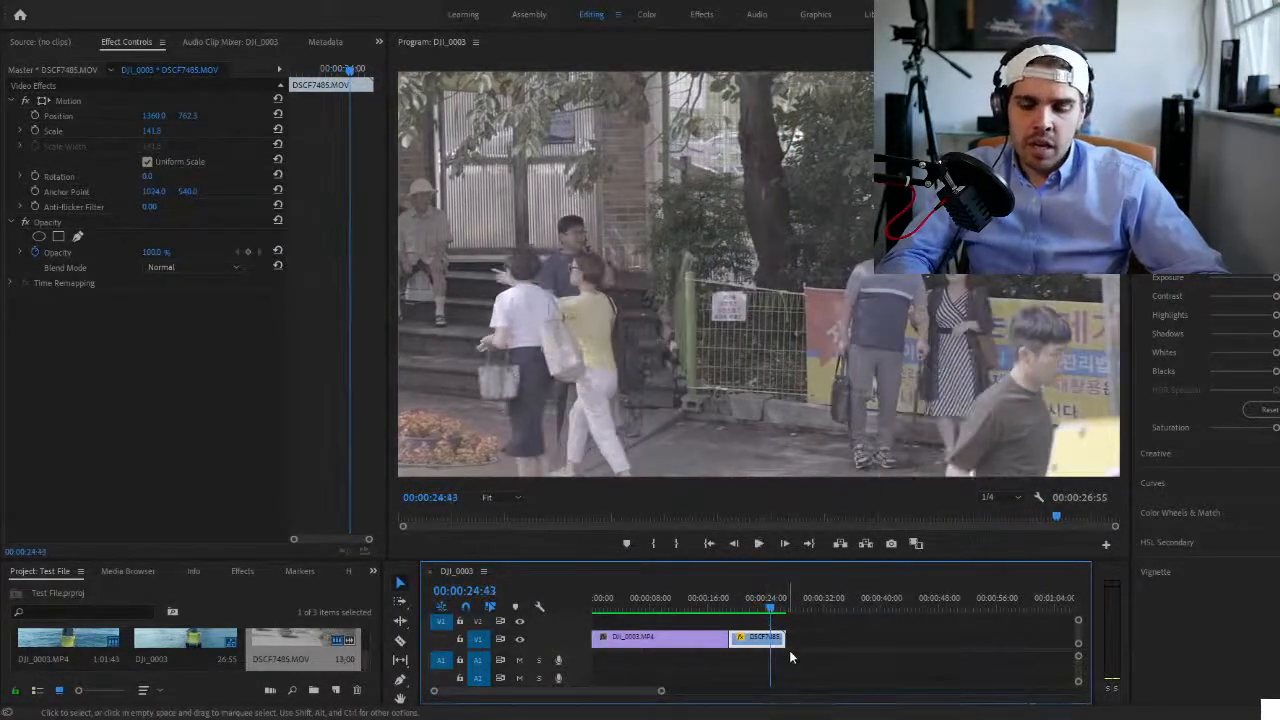
{"action": "key", "text": "space"}
{"action": "left_click", "coordinate": [752, 610]}
{"action": "key", "text": "space"}
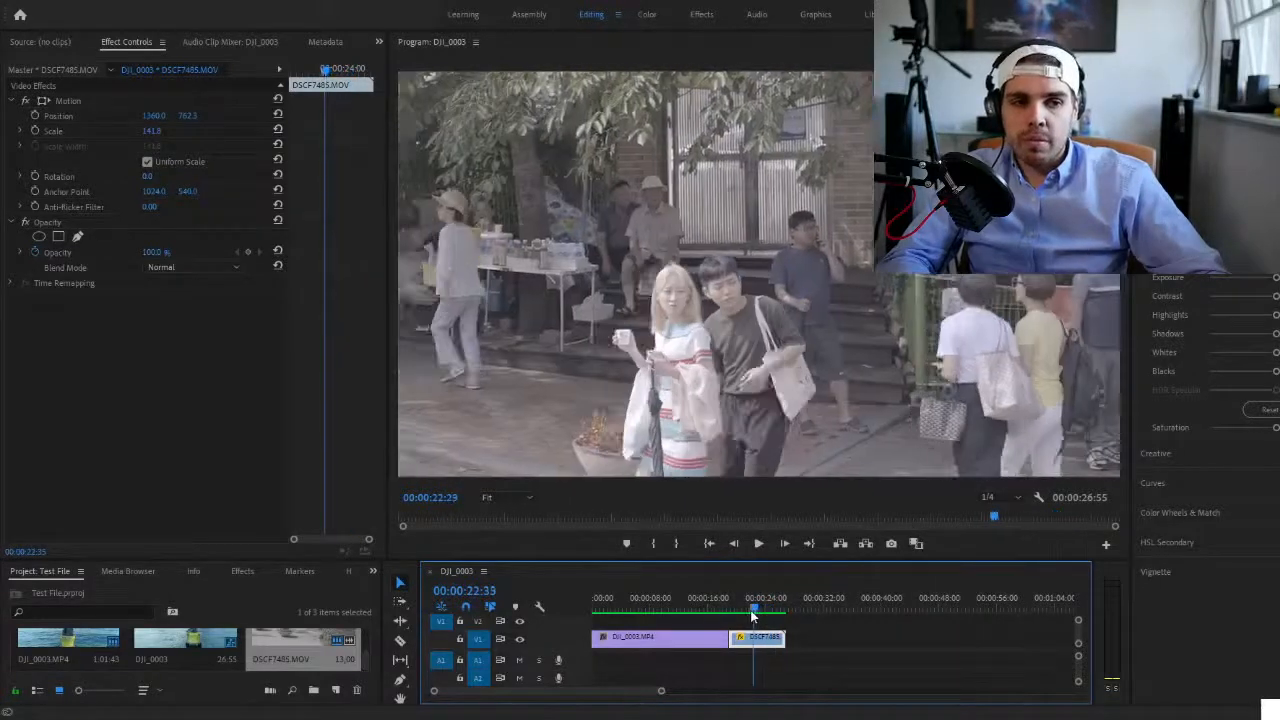
{"action": "key", "text": "space"}
{"action": "key", "text": "space"}
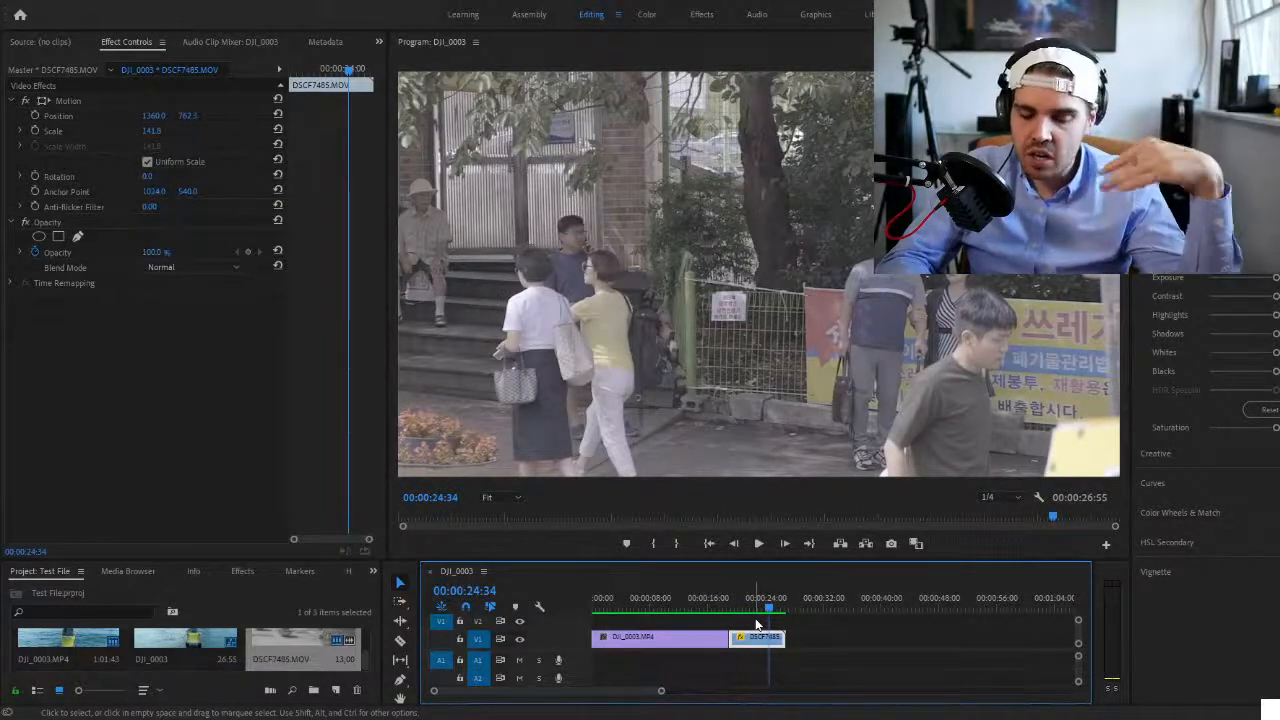
{"action": "left_click", "coordinate": [758, 609]}
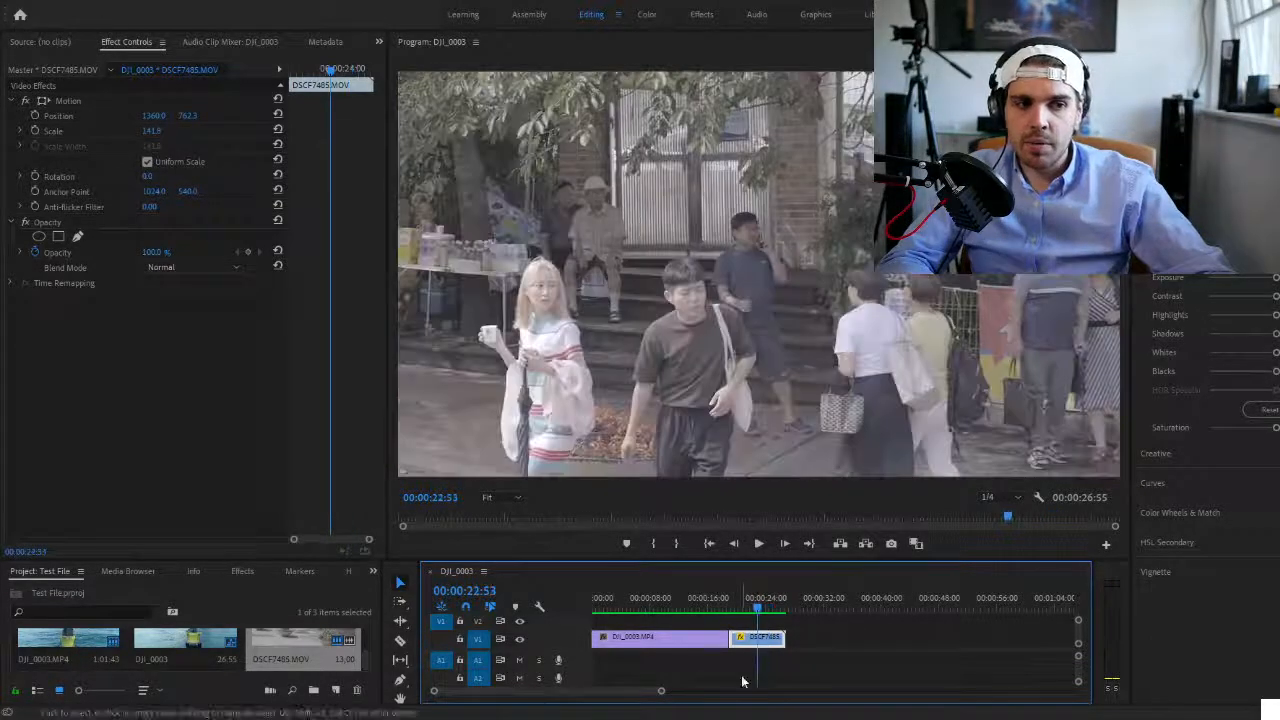
{"action": "key", "text": "space"}
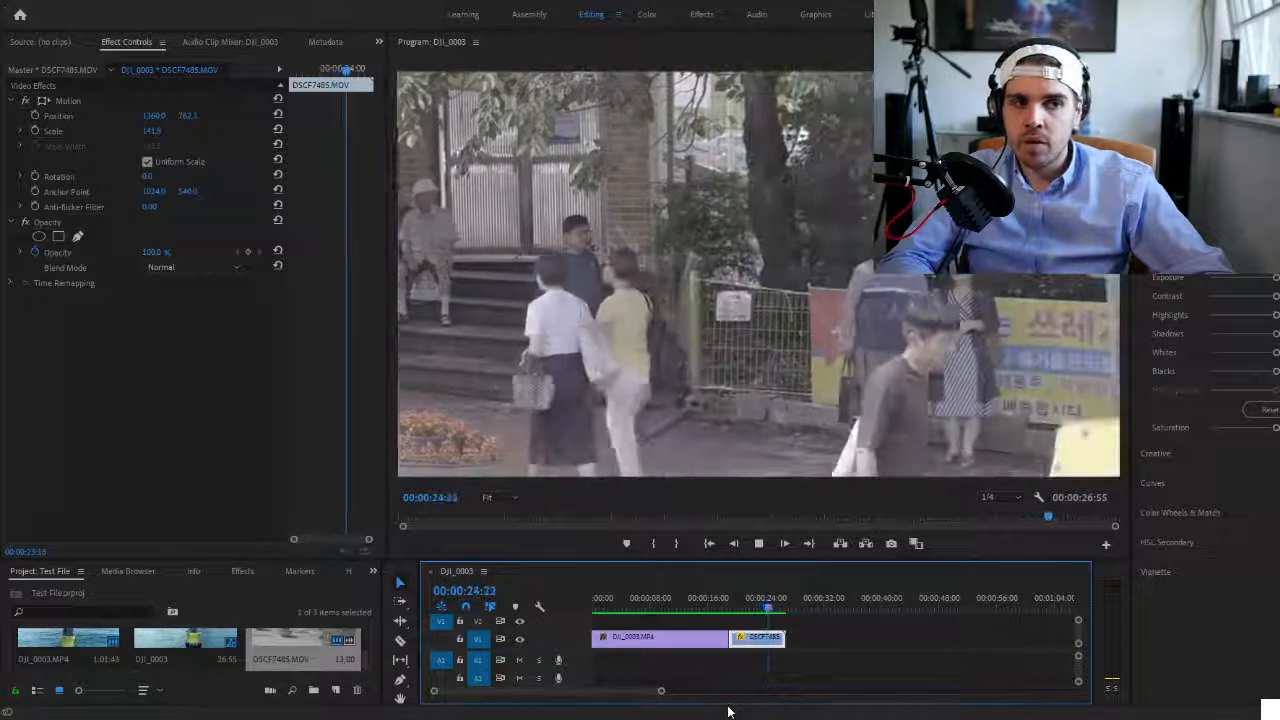
{"action": "key", "text": "space"}
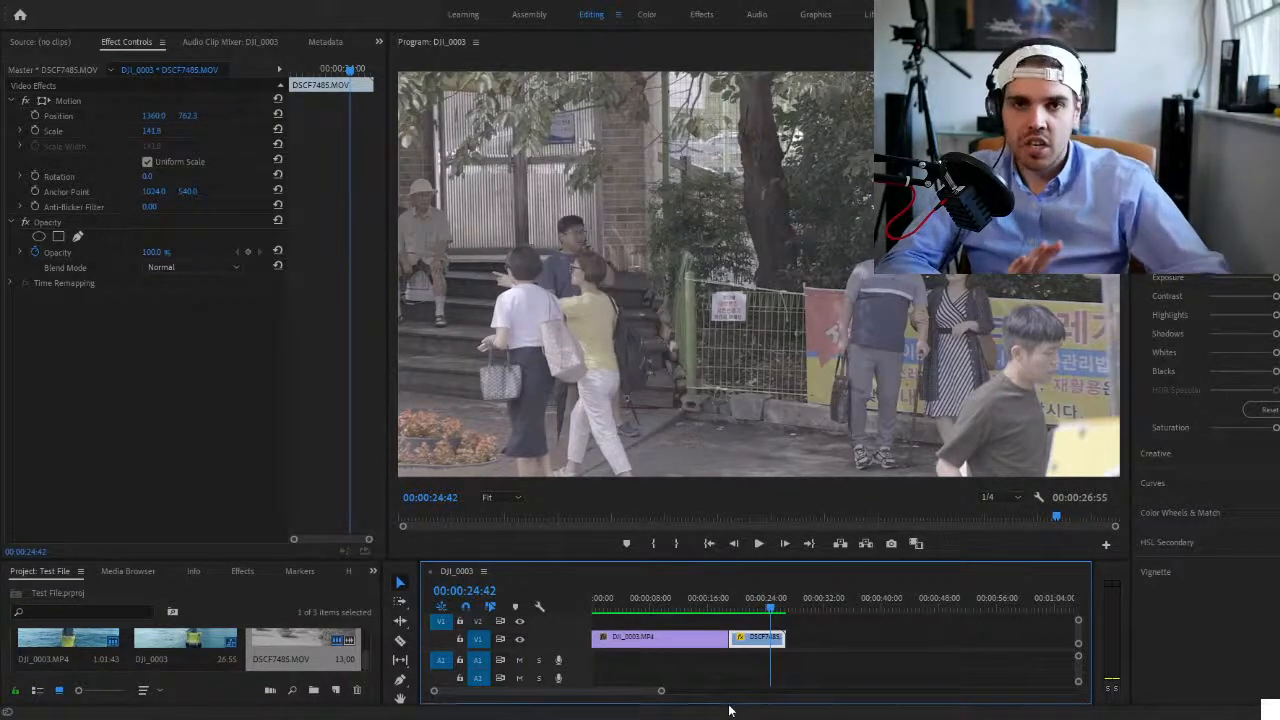
- Split DSCF7485.MOV on V1 at 00:00:24:29 and delete the part after the cut
{"action": "left_click", "coordinate": [768, 608]}
{"action": "left_click_drag", "start_coordinate": [769, 610], "coordinate": [775, 647]}
{"action": "key", "text": "c"}
{"action": "left_click", "coordinate": [777, 642]}
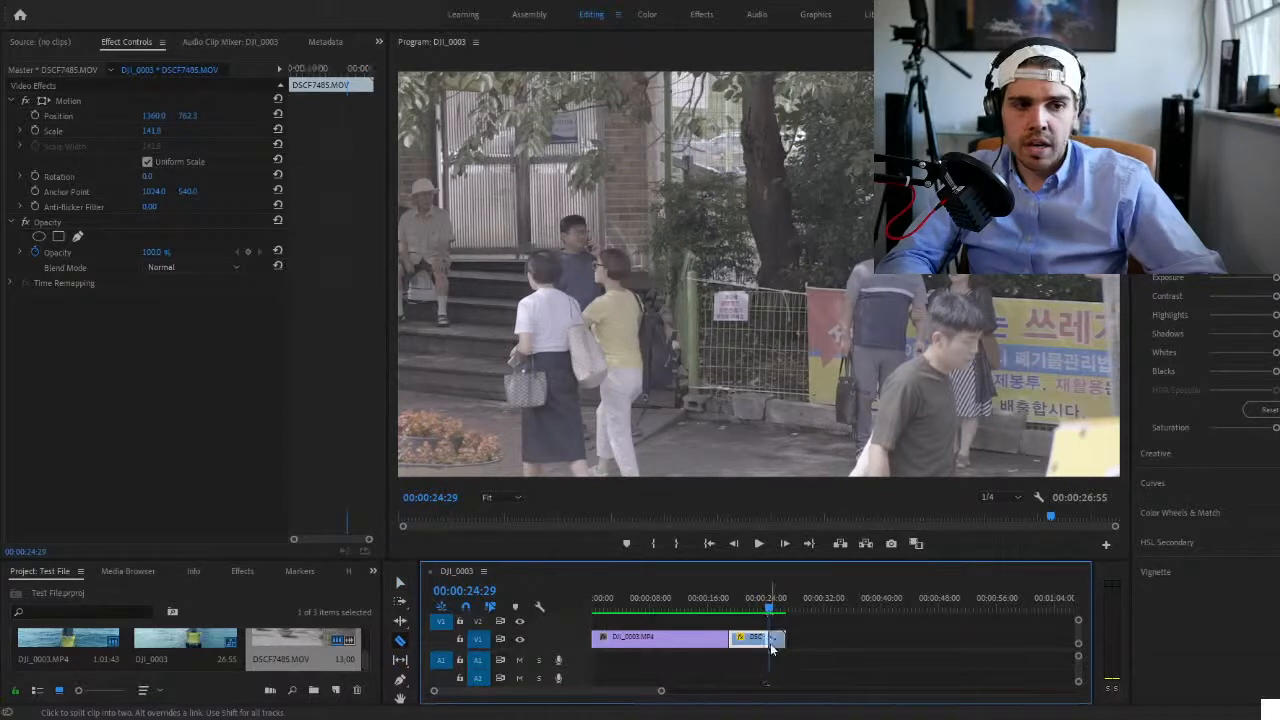
{"action": "key", "text": "v"}
{"action": "left_click", "coordinate": [779, 643]}
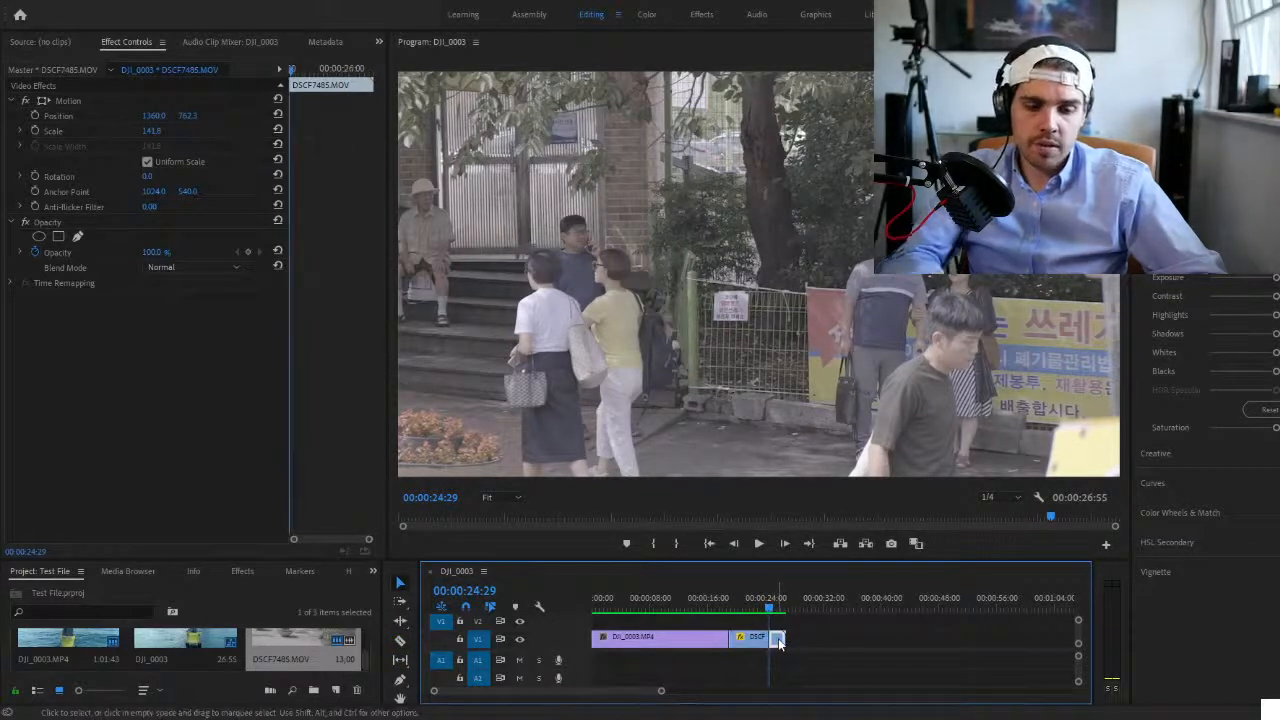
{"action": "key", "text": "Delete"}
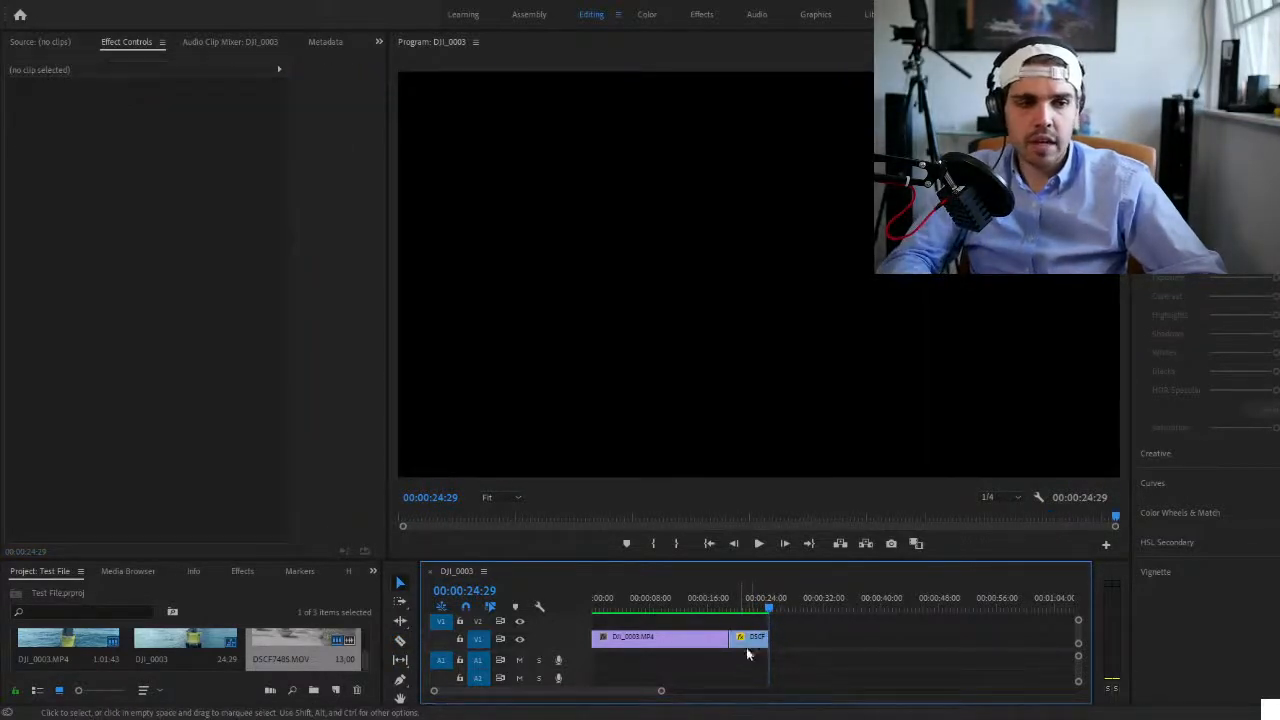
- Place a full-length copy of DSCF7485.MOV directly after the drone clip on V1, with the trimmed version behind it after a gap
{"action": "left_click", "coordinate": [752, 648]}
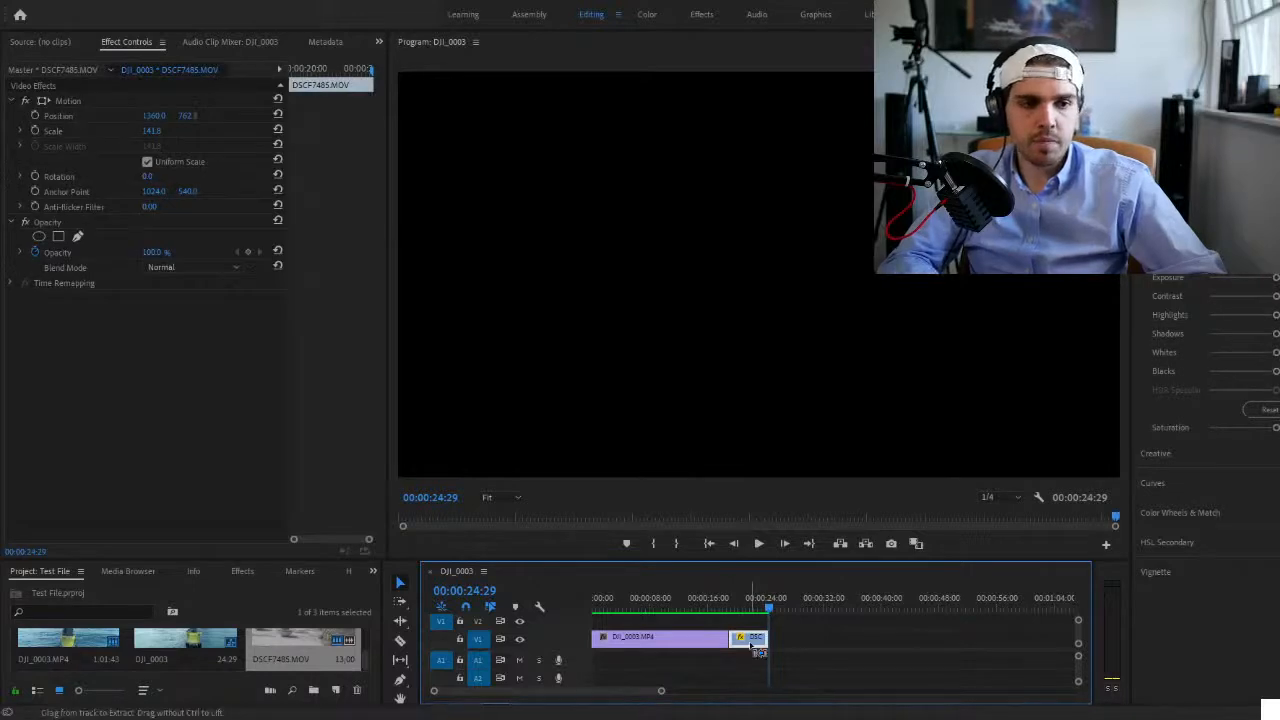
{"action": "left_click_drag", "start_coordinate": [757, 648], "coordinate": [889, 640]}
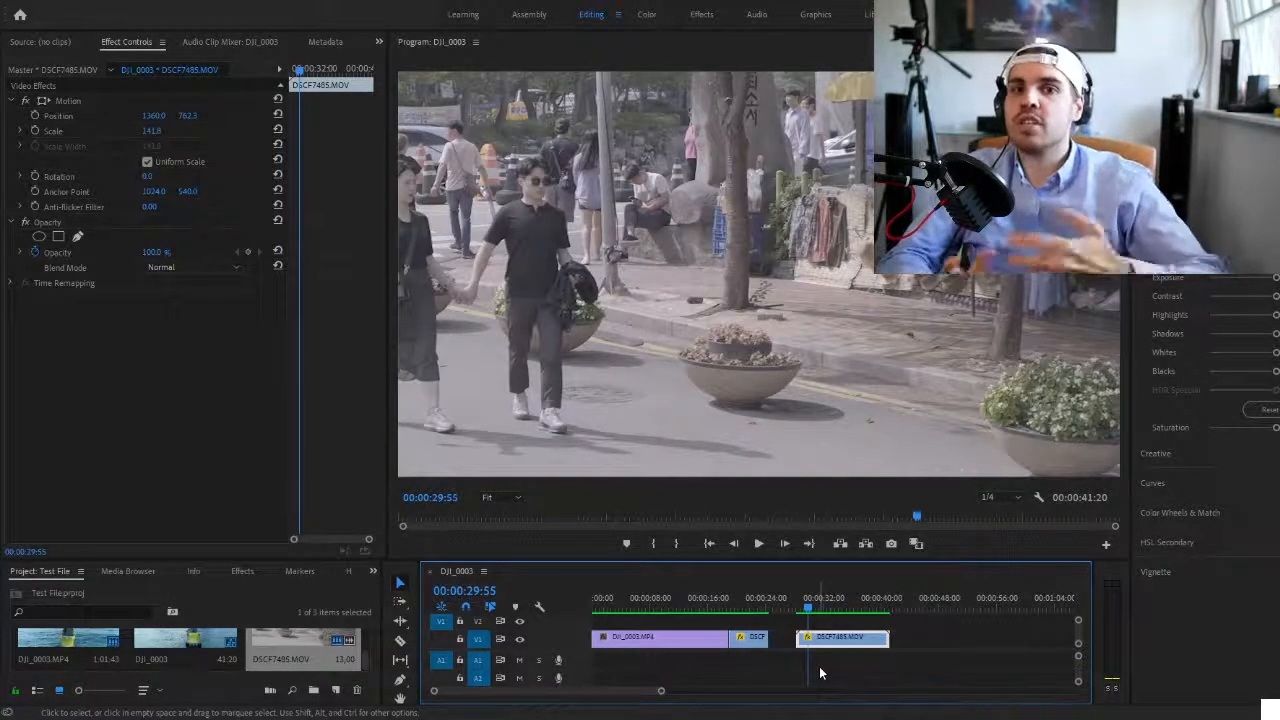
{"action": "left_click_drag", "start_coordinate": [755, 645], "coordinate": [925, 640]}
{"action": "left_click_drag", "start_coordinate": [800, 648], "coordinate": [731, 648]}
{"action": "left_click_drag", "start_coordinate": [930, 641], "coordinate": [862, 648]}
- Review the full-length DSCF7485.MOV after the drone clip, playing it from 00:00:19:17 to 00:00:27:47
{"action": "left_click", "coordinate": [729, 606]}
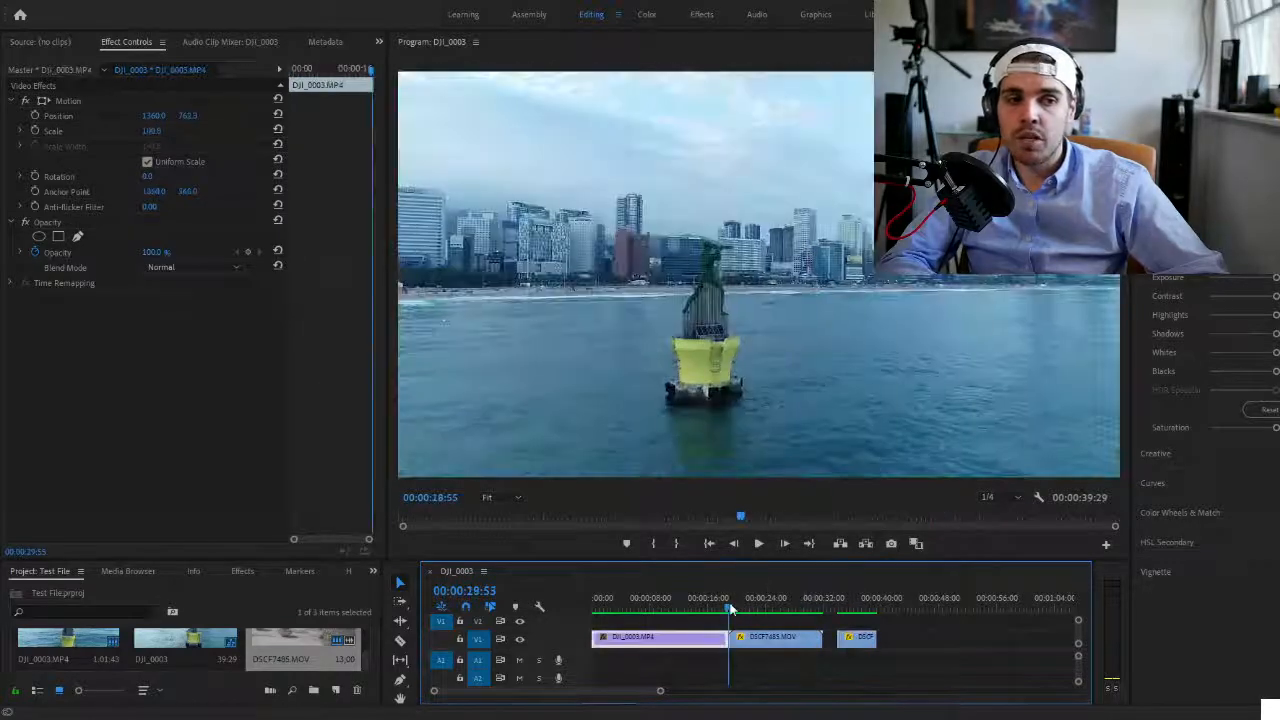
{"action": "key", "text": "space"}
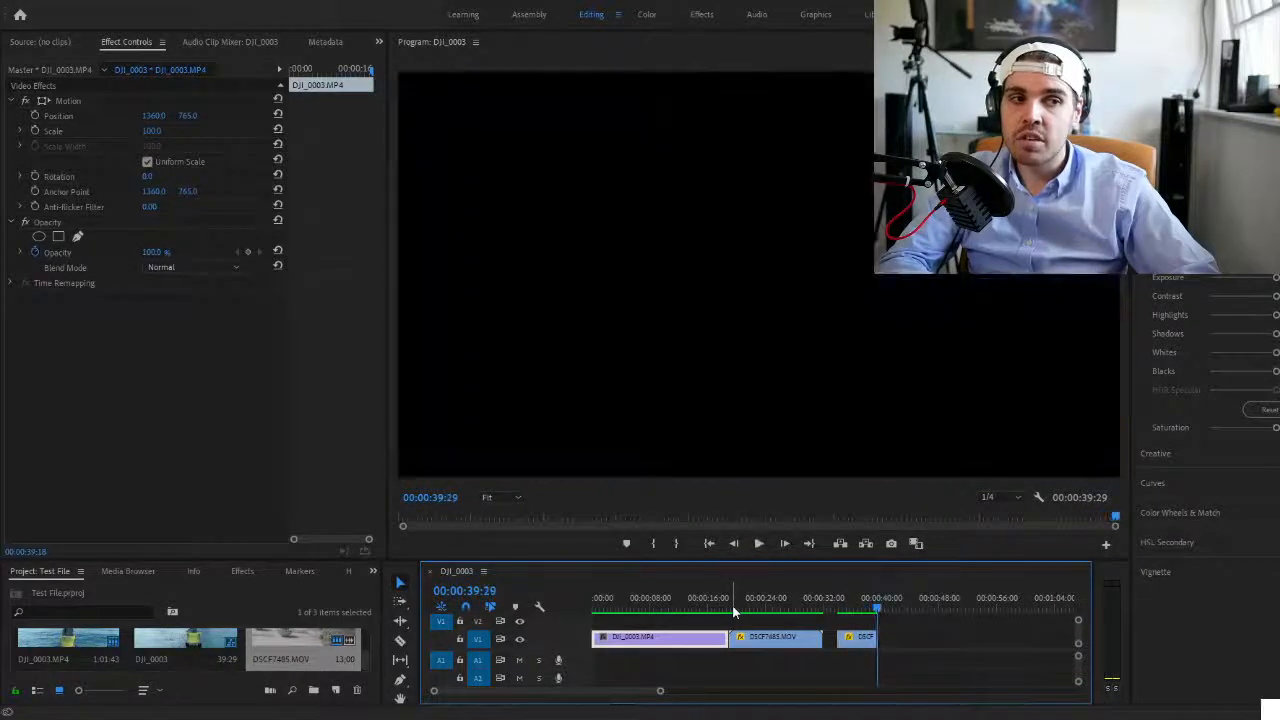
{"action": "left_click", "coordinate": [732, 605]}
{"action": "key", "text": "space"}
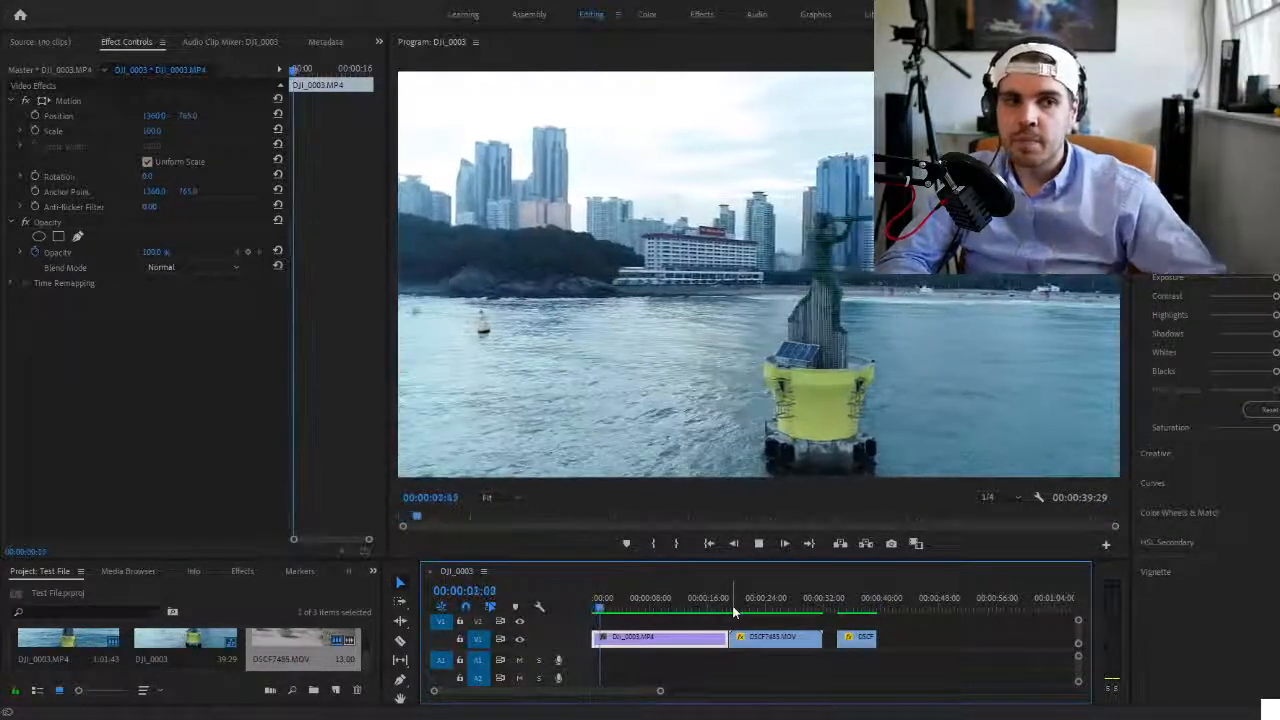
{"action": "key", "text": "space"}
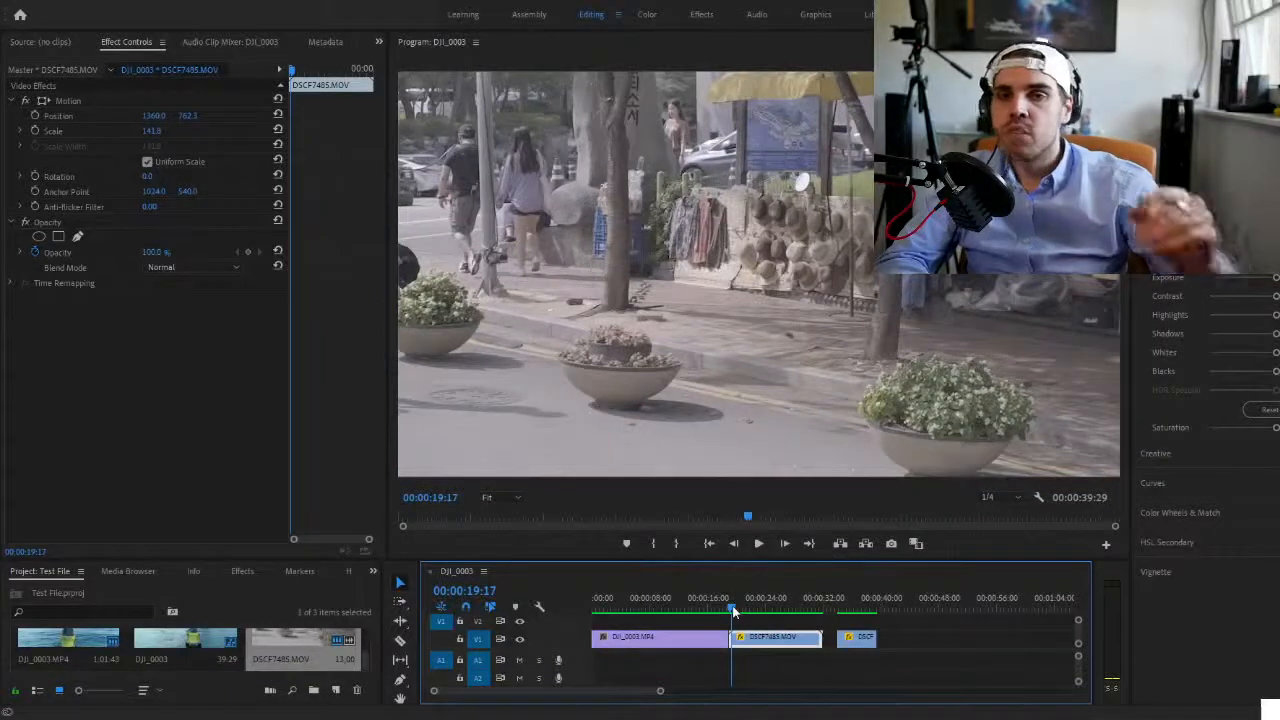
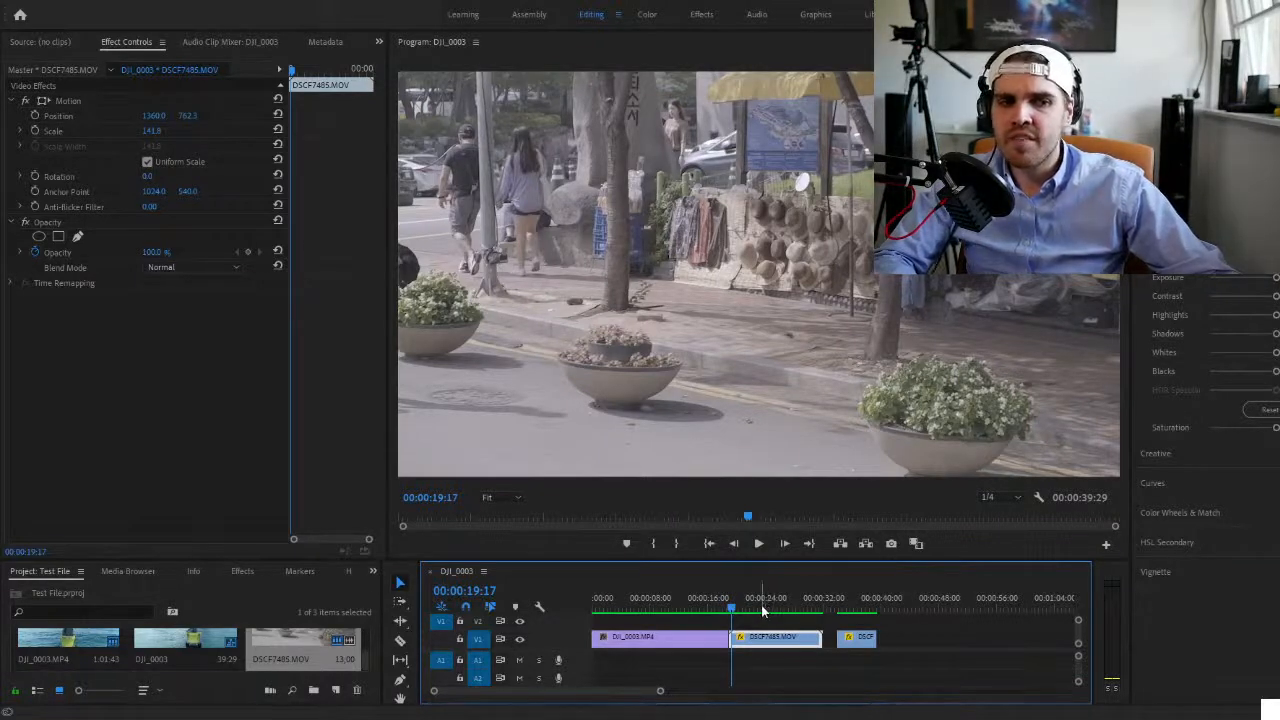
{"action": "key", "text": "space"}
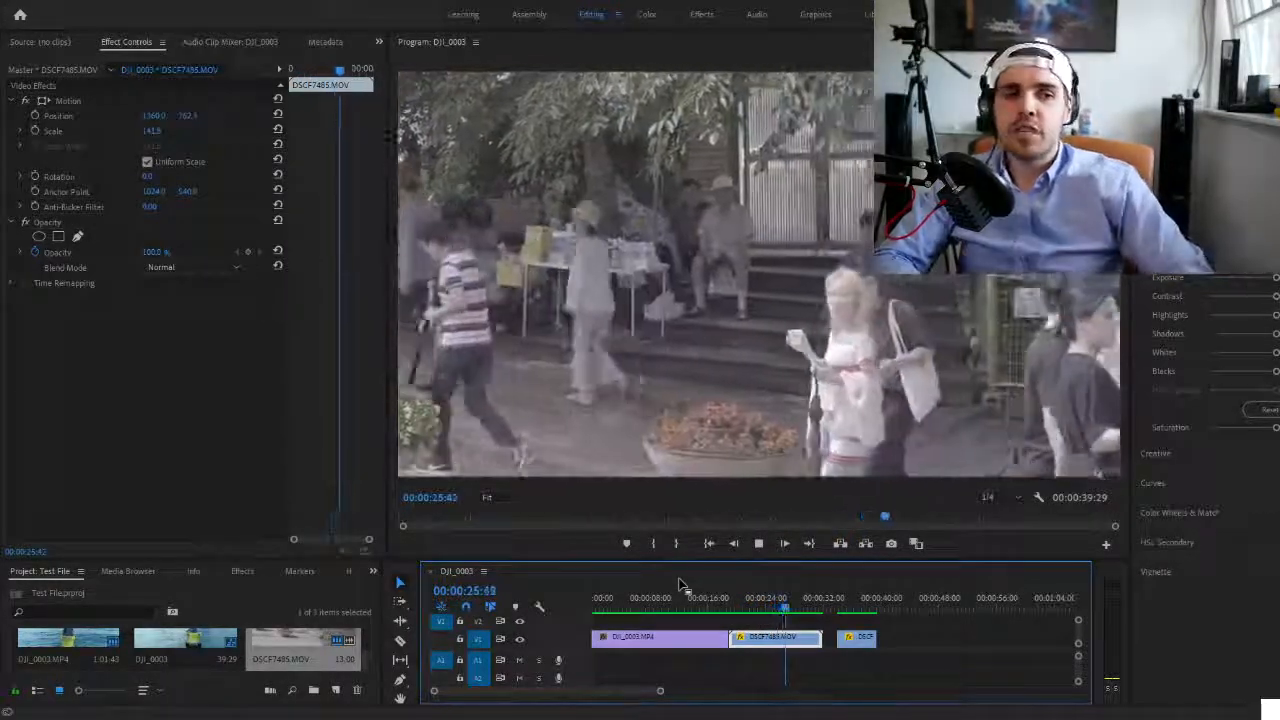
{"action": "key", "text": "space"}
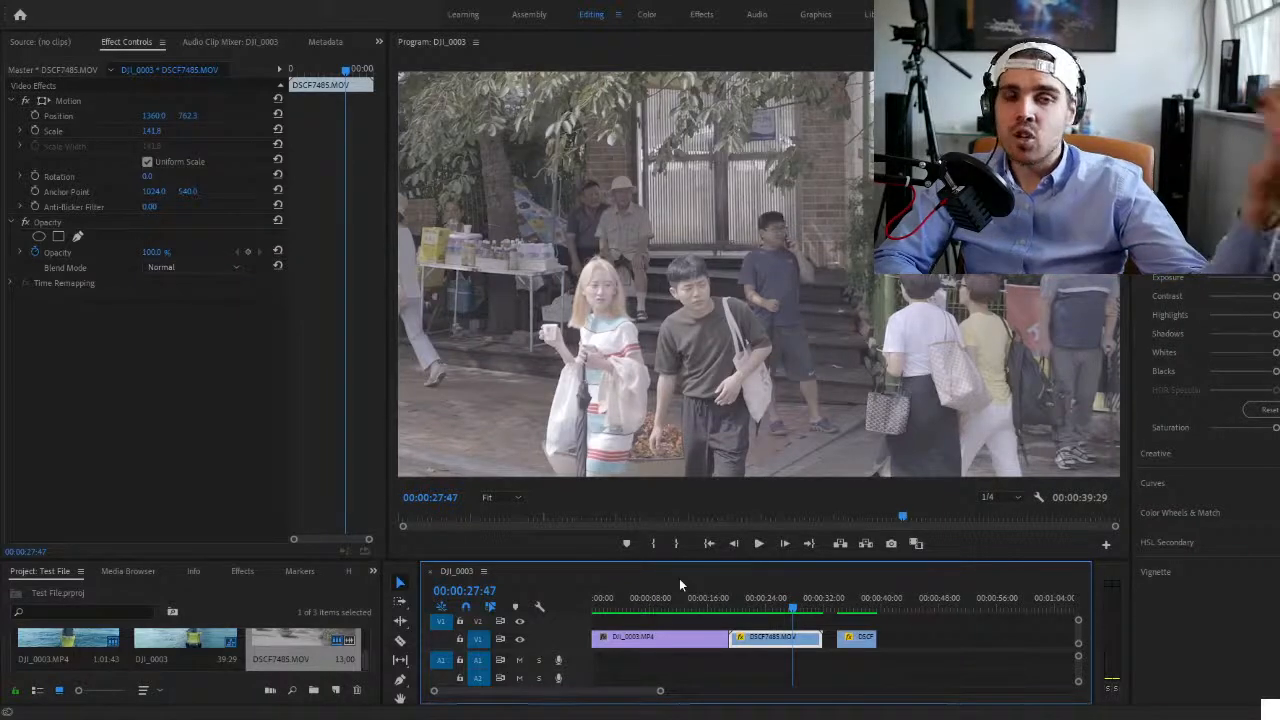
- Compare the opening of the full-length DSCF7485.MOV with the trimmed version, playing the trimmed one to 00:00:35:54
{"action": "left_click", "coordinate": [733, 600]}
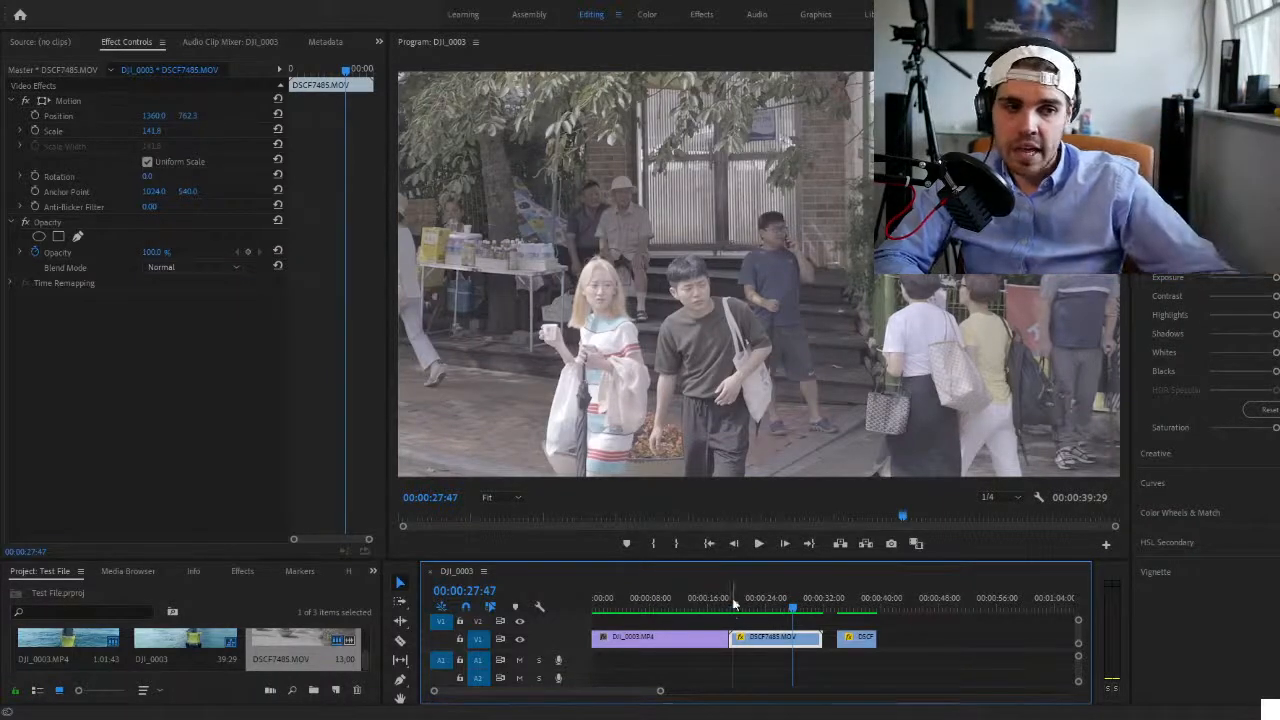
{"action": "key", "text": "space"}
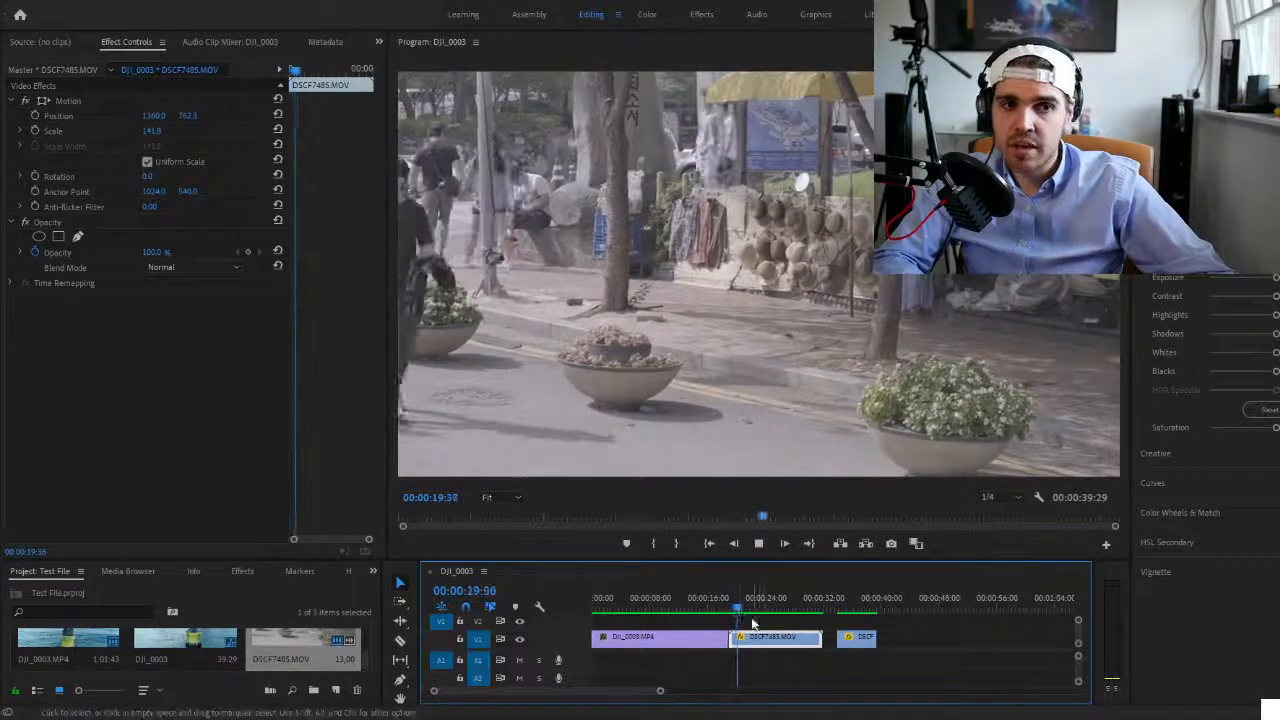
{"action": "left_click_drag", "start_coordinate": [734, 613], "coordinate": [837, 616]}
{"action": "key", "text": "space"}
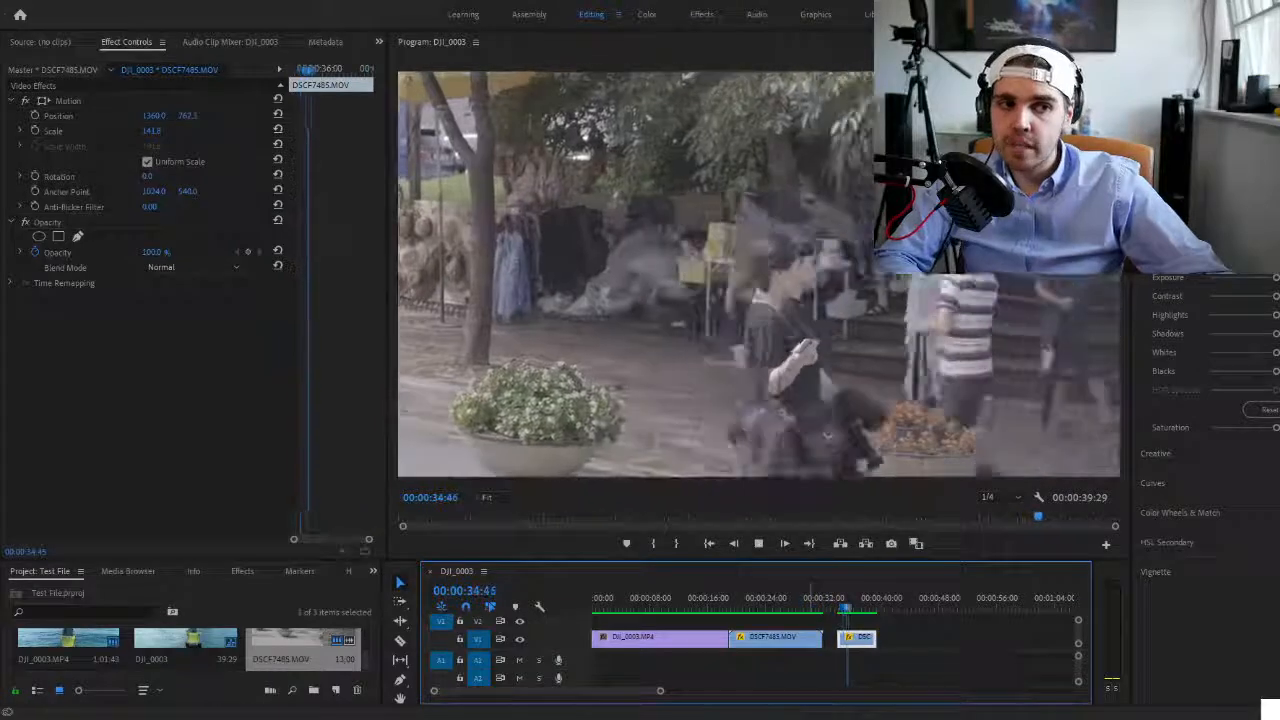
{"action": "key", "text": "space"}
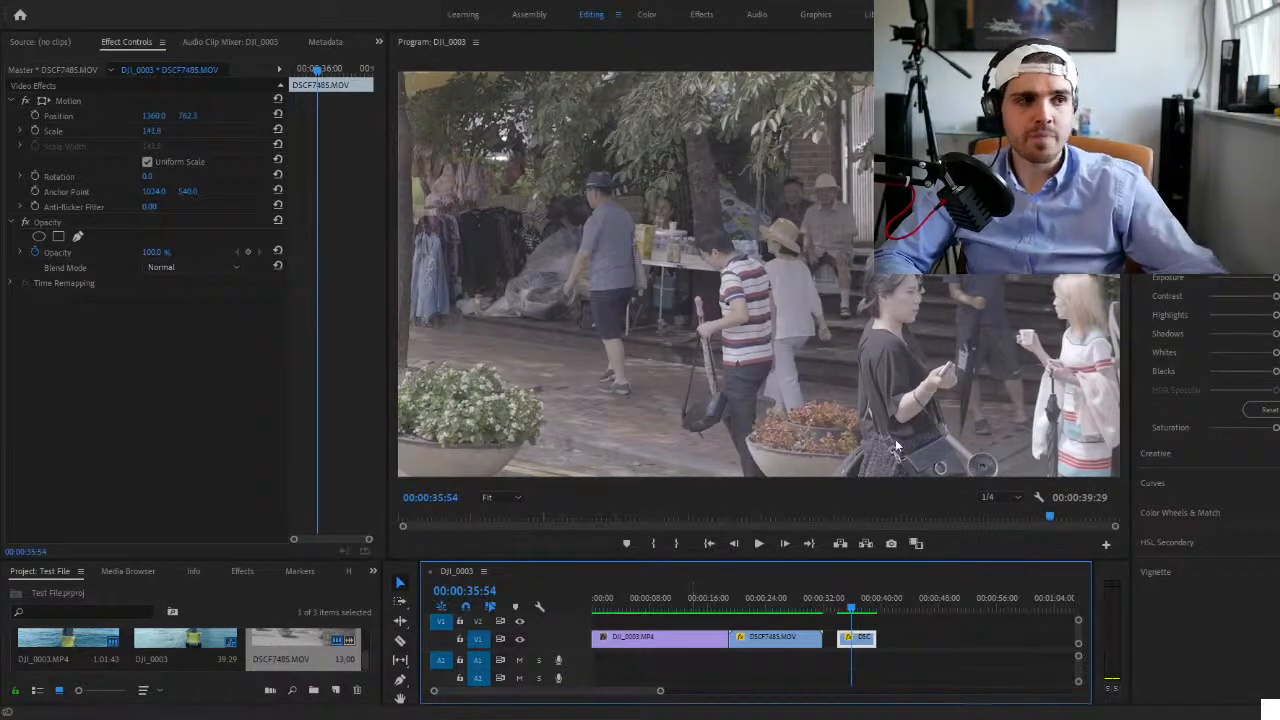
- Clear the sequence by deleting the drone clip and both DSCF7485.MOV clips from V1
{"action": "left_click", "coordinate": [868, 637]}
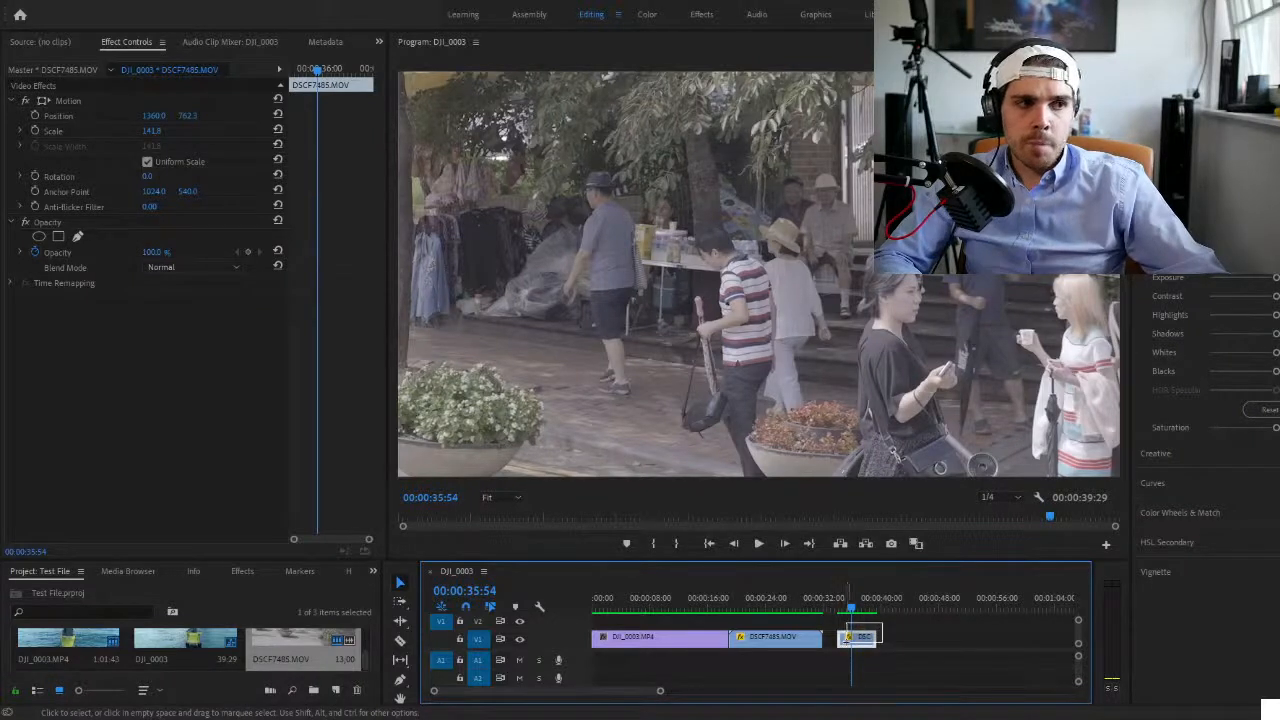
{"action": "left_click_drag", "start_coordinate": [883, 625], "coordinate": [899, 645]}
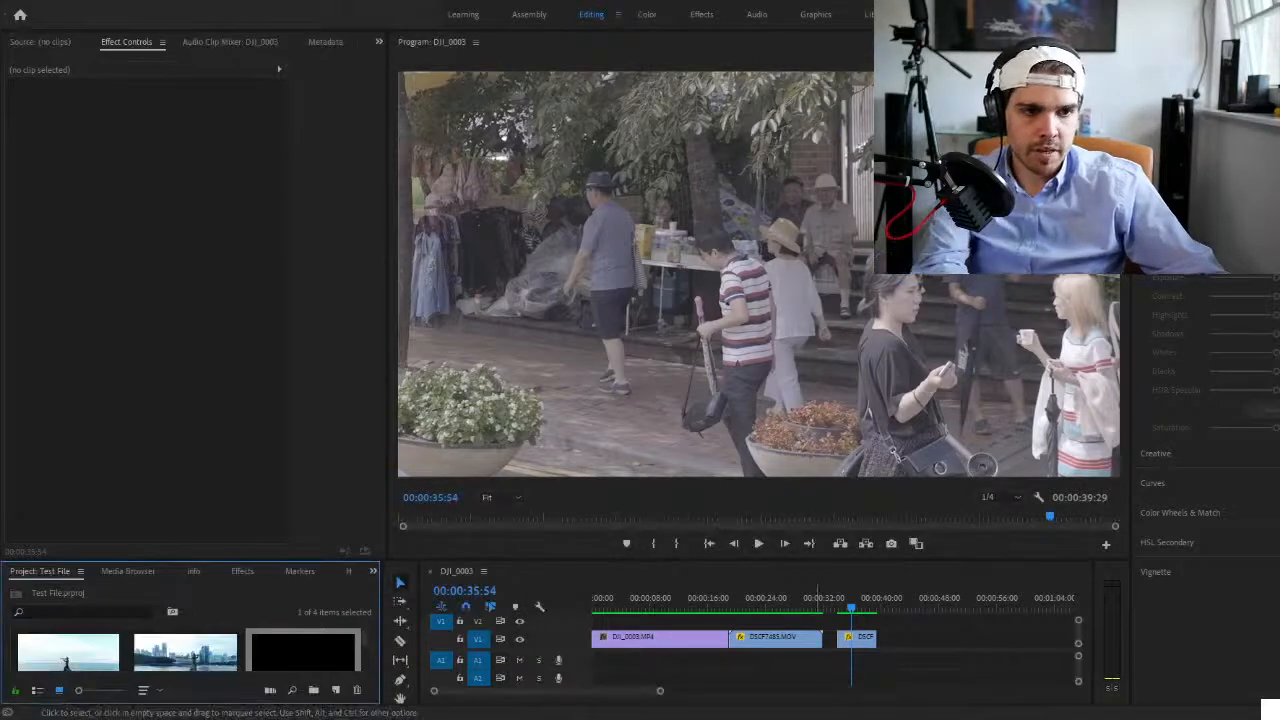
{"action": "left_click_drag", "start_coordinate": [891, 629], "coordinate": [679, 679]}
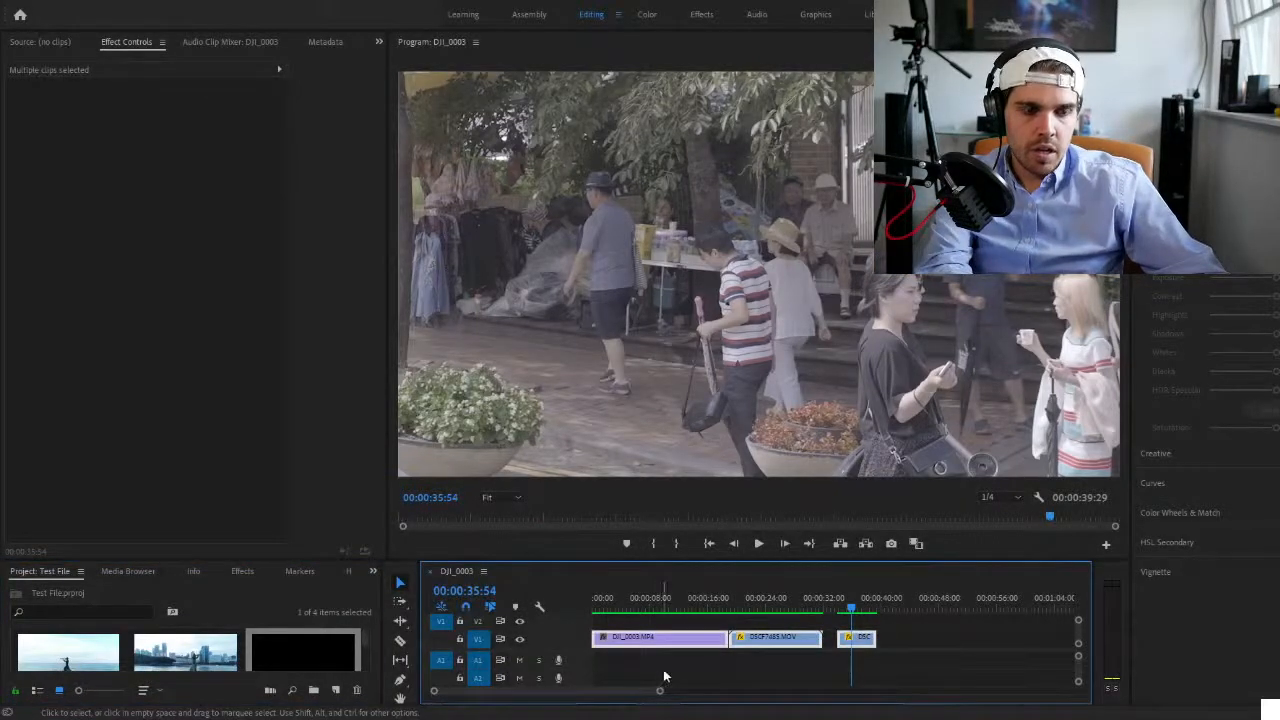
{"action": "key", "text": "Delete"}
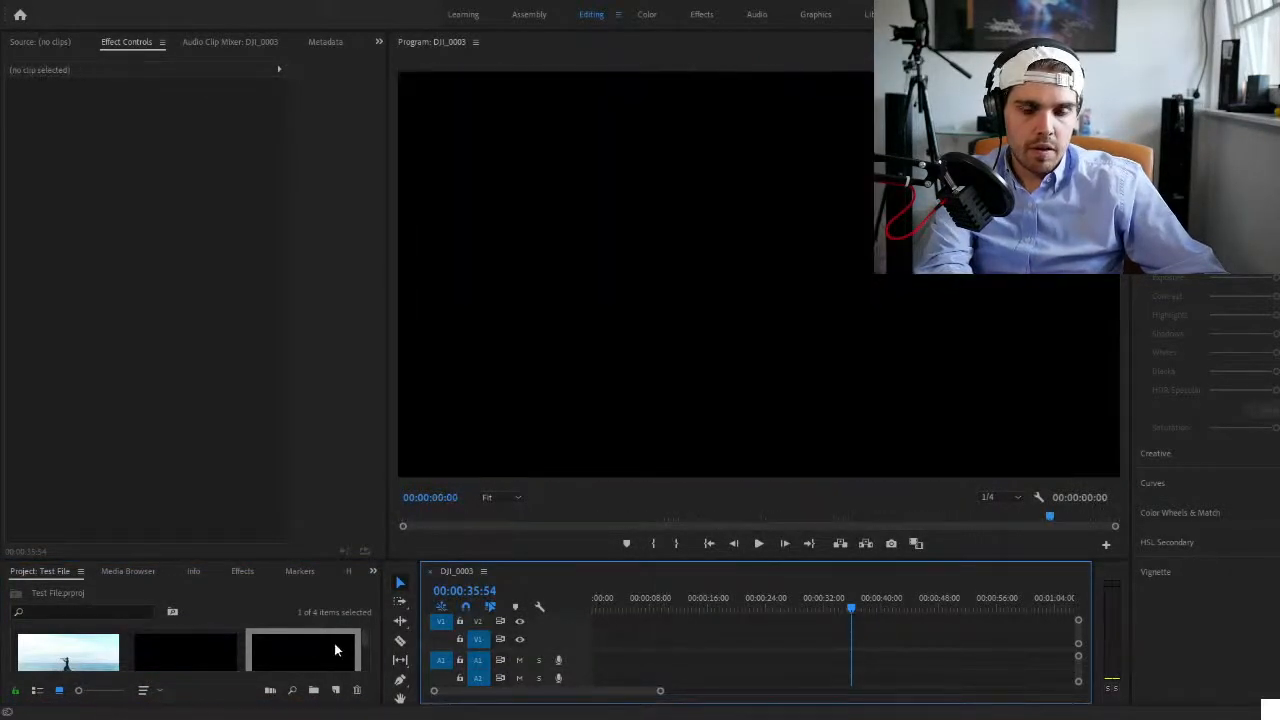
- Enlarge the project and timeline area and place Rap Promo.mp4 at the start of V1, keeping the existing sequence settings
{"action": "left_click_drag", "start_coordinate": [382, 646], "coordinate": [394, 651]}
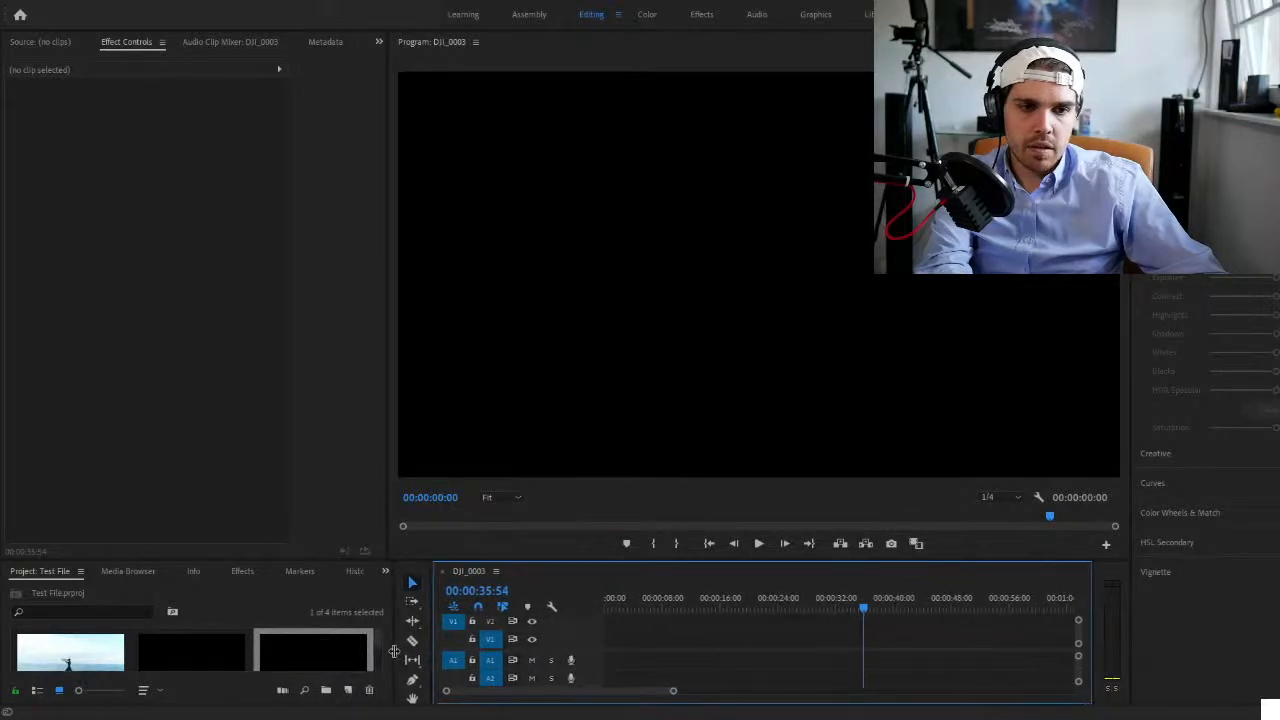
{"action": "left_click_drag", "start_coordinate": [285, 560], "coordinate": [296, 452]}
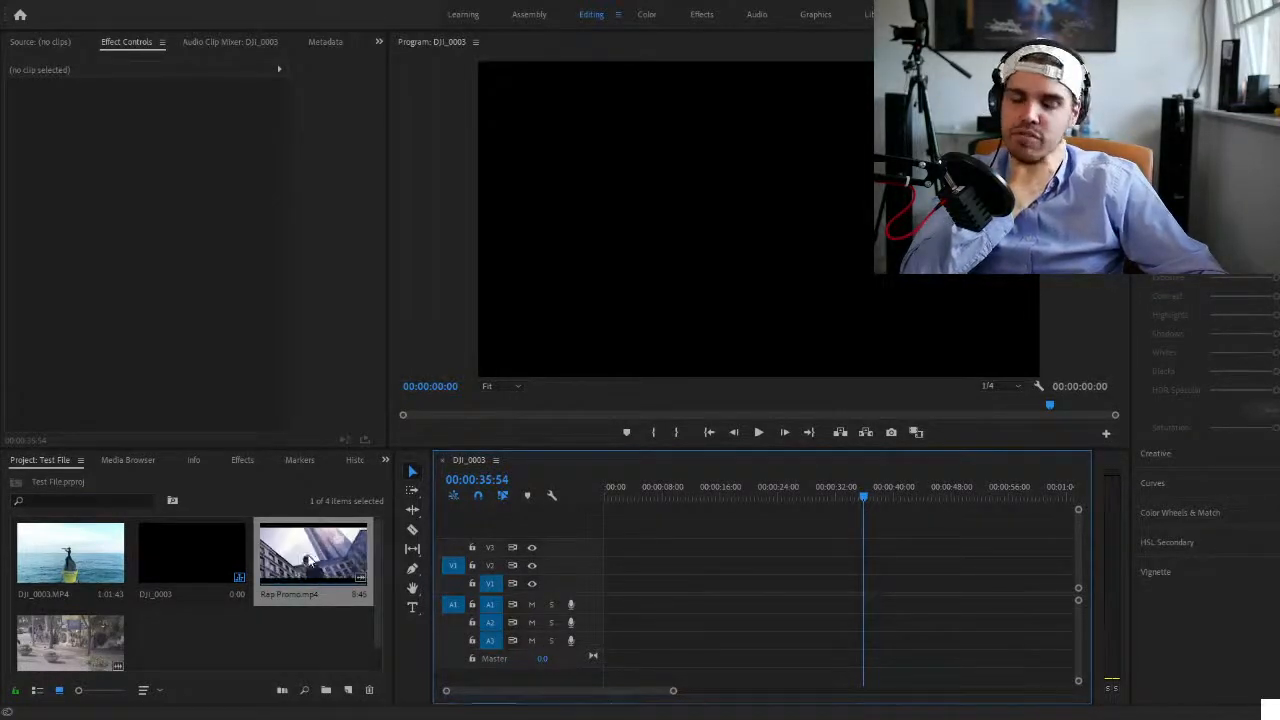
{"action": "left_click_drag", "start_coordinate": [314, 588], "coordinate": [617, 586]}
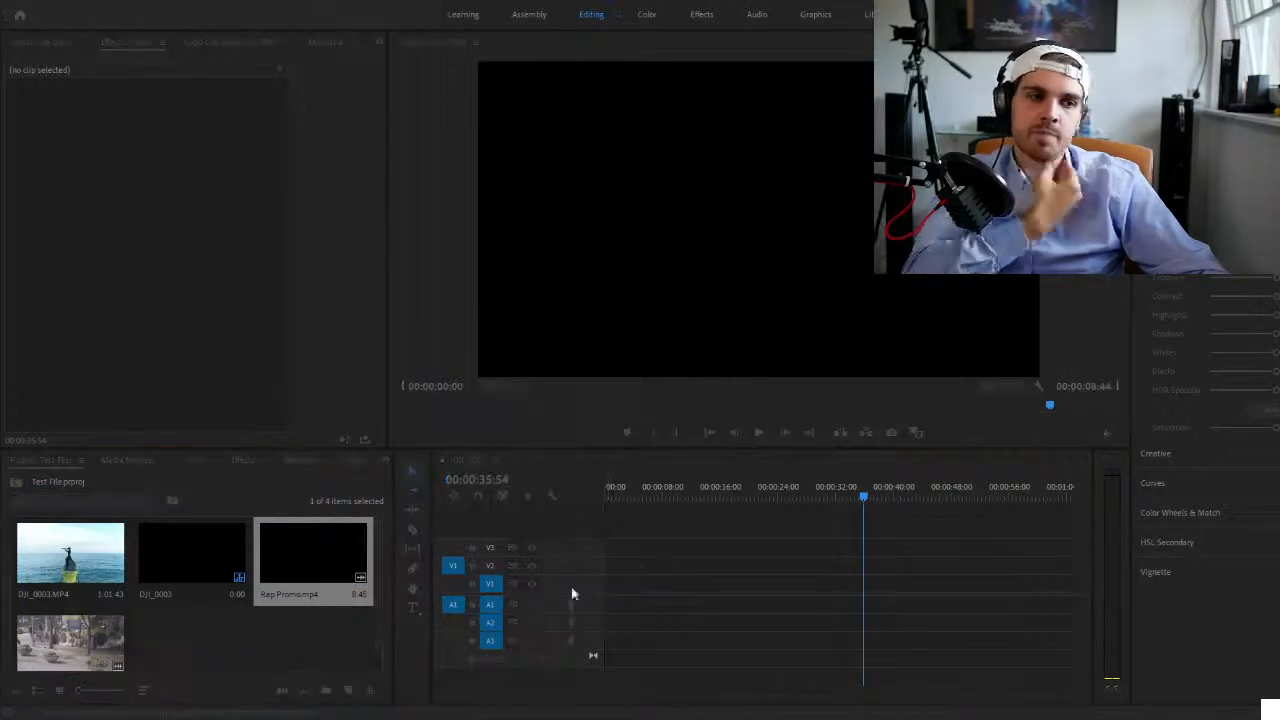
{"action": "left_click", "coordinate": [797, 380]}
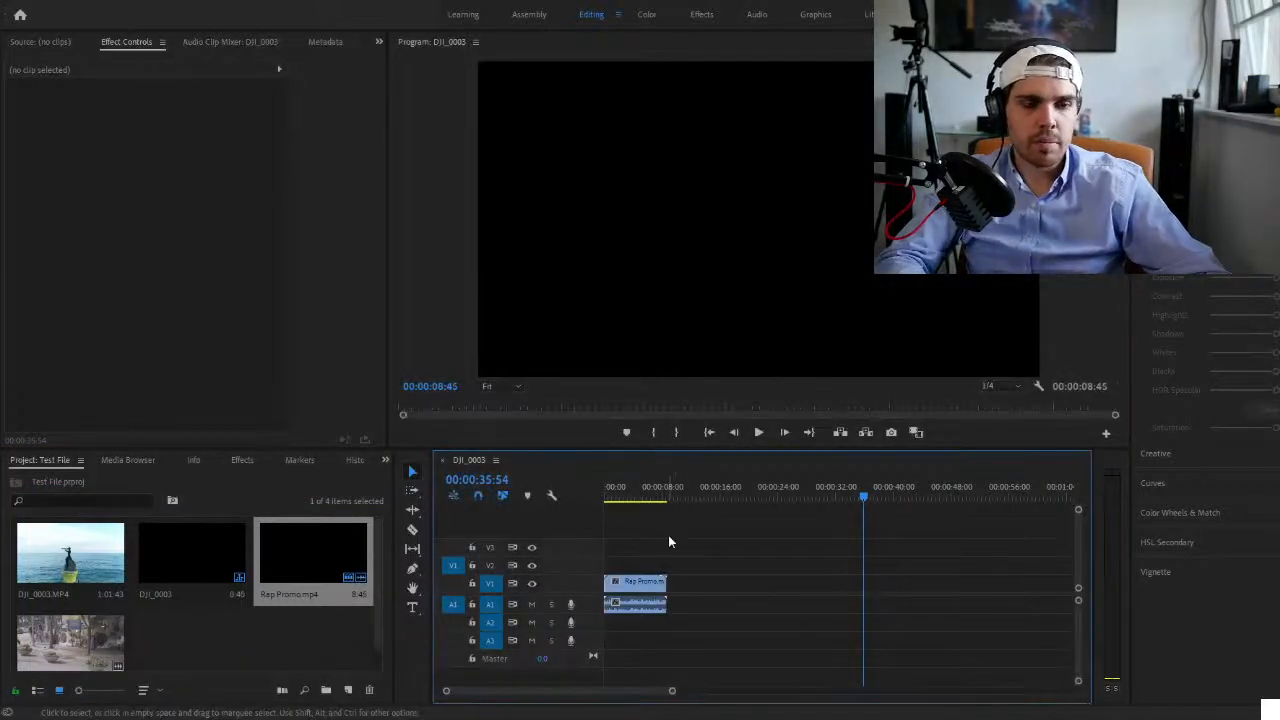
- Scale the Rap Promo.mp4 clip to 144.7 so it fills the frame width
{"action": "left_click", "coordinate": [632, 493]}
{"action": "left_click", "coordinate": [644, 221]}
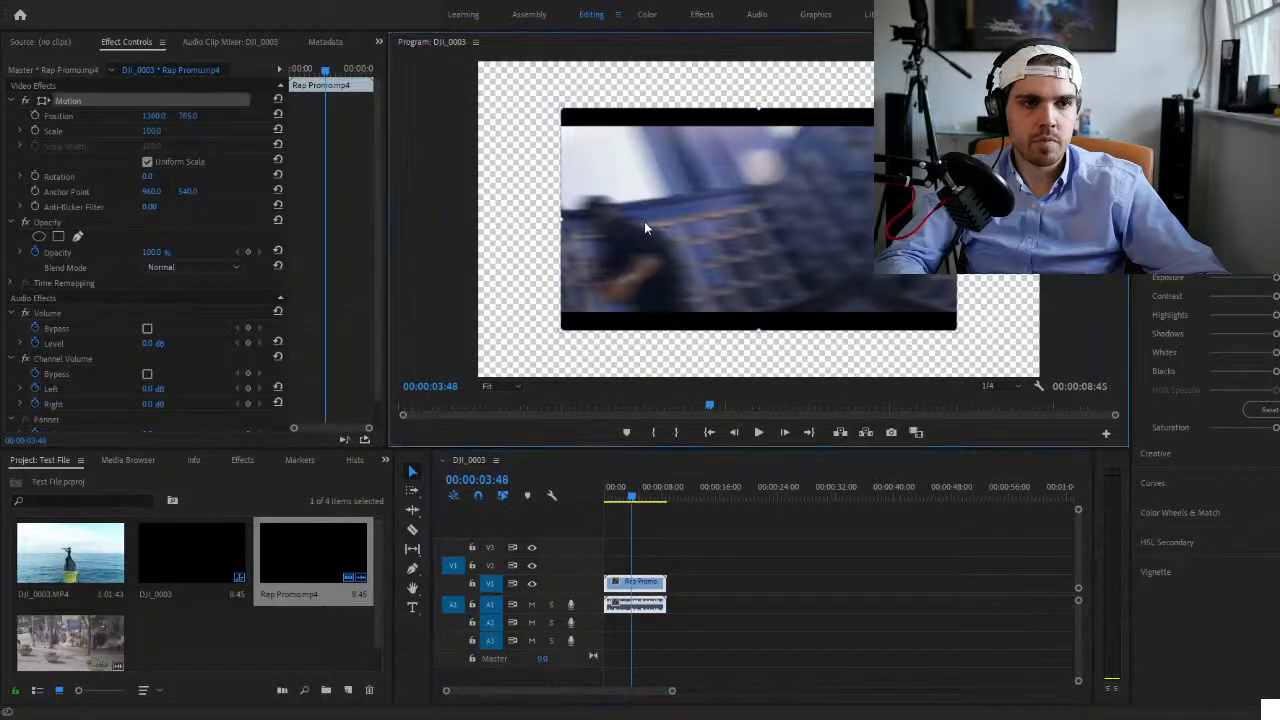
{"action": "left_click_drag", "start_coordinate": [507, 390], "coordinate": [541, 377]}
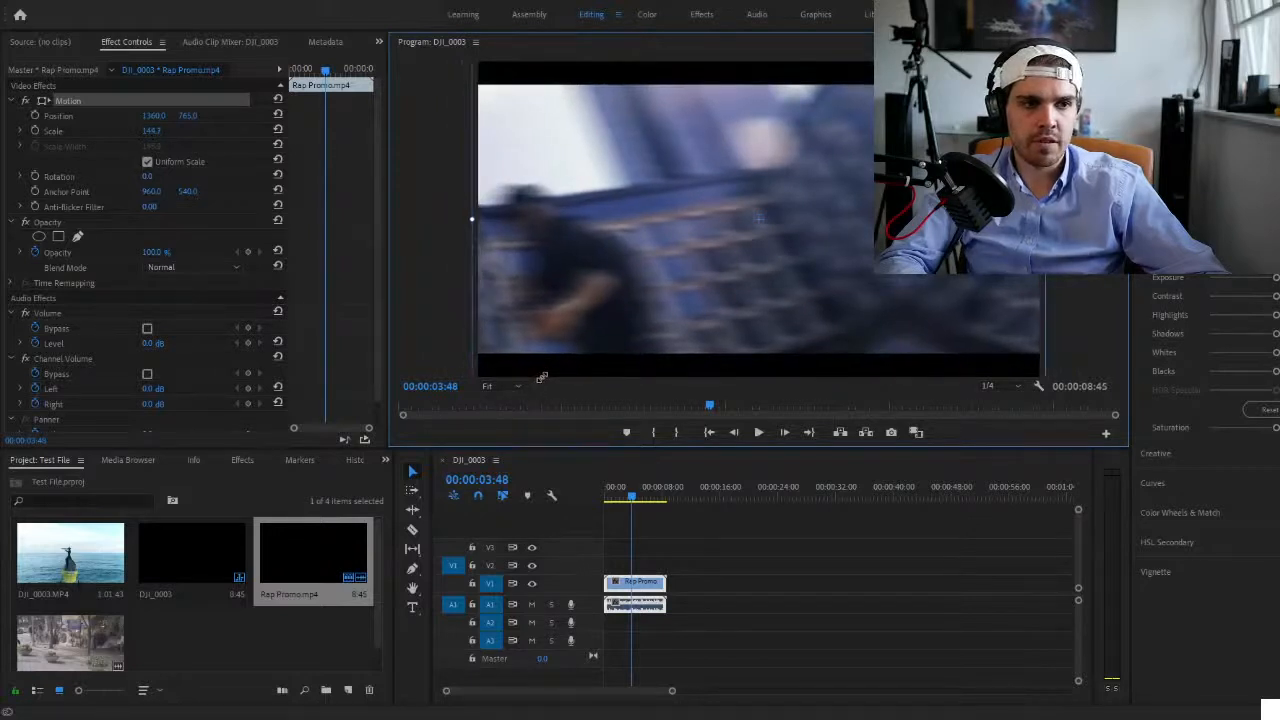
- Play Rap Promo.mp4 through from the start, stop the replay at 00:00:01:27 and select the clip
{"action": "left_click_drag", "start_coordinate": [620, 496], "coordinate": [580, 492]}
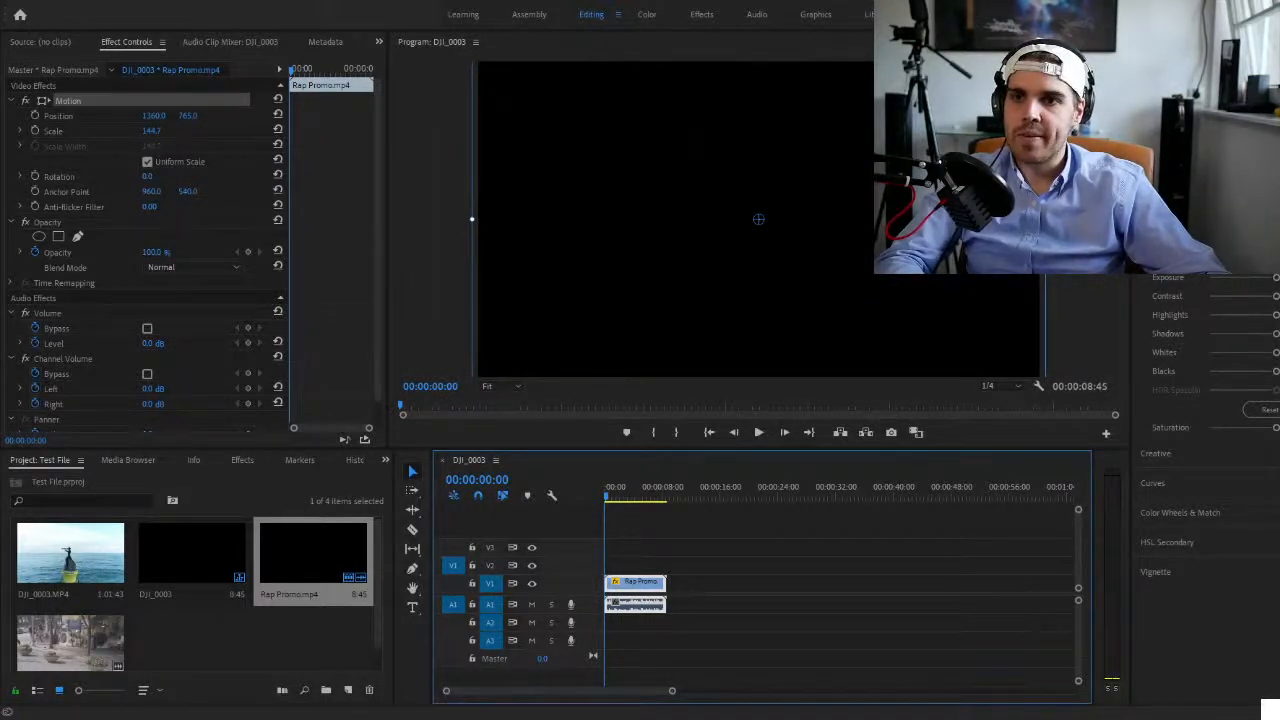
{"action": "left_click", "coordinate": [620, 535]}
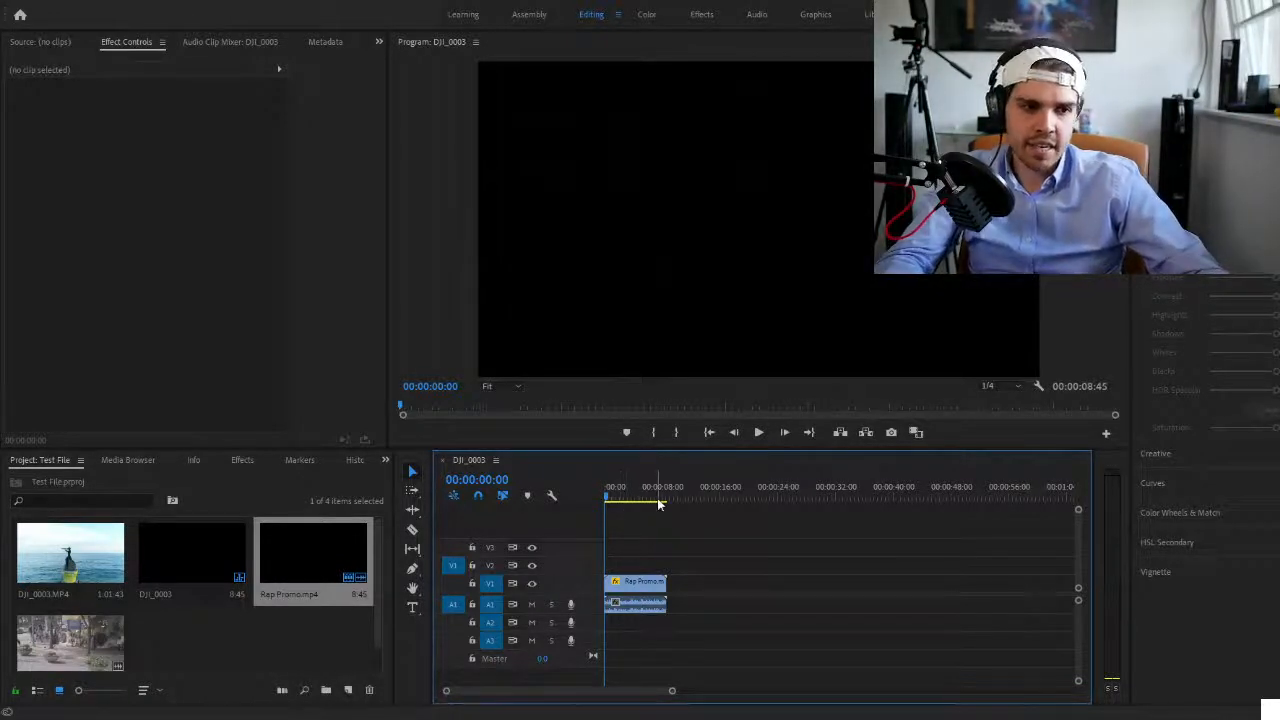
{"action": "key", "text": "space"}
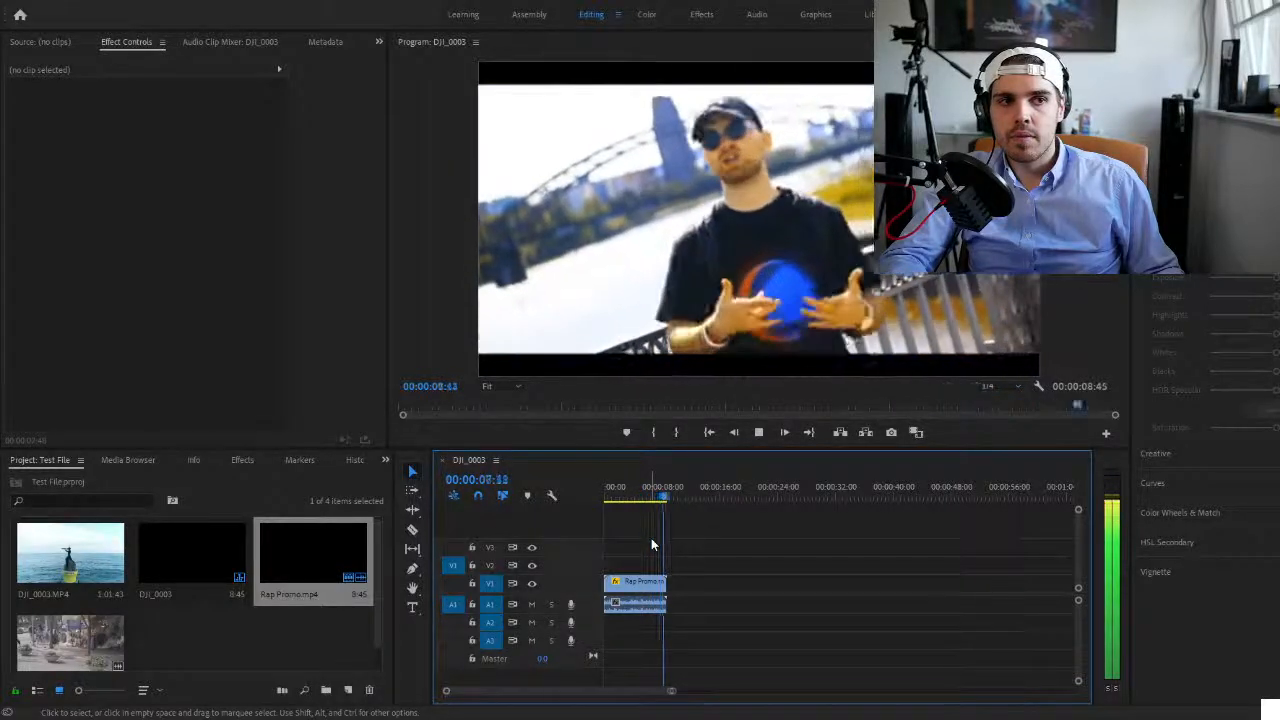
{"action": "key", "text": "space"}
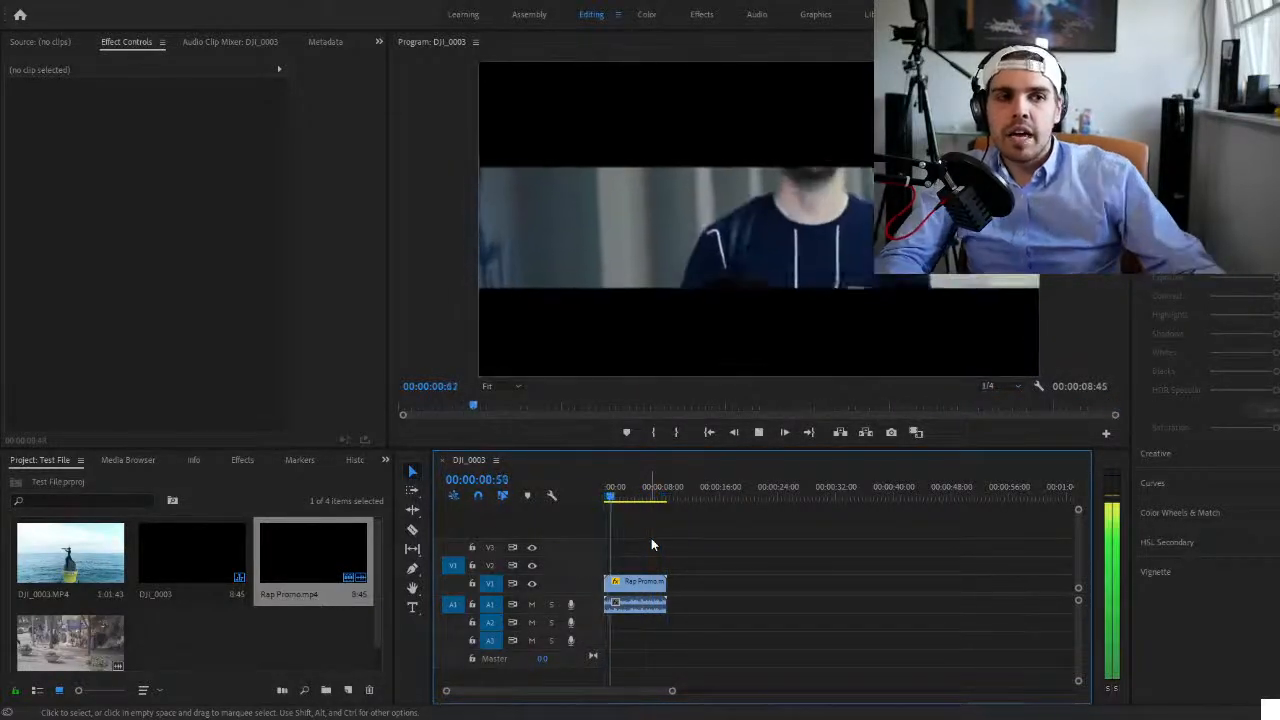
{"action": "key", "text": "space"}
{"action": "key", "text": "d"}
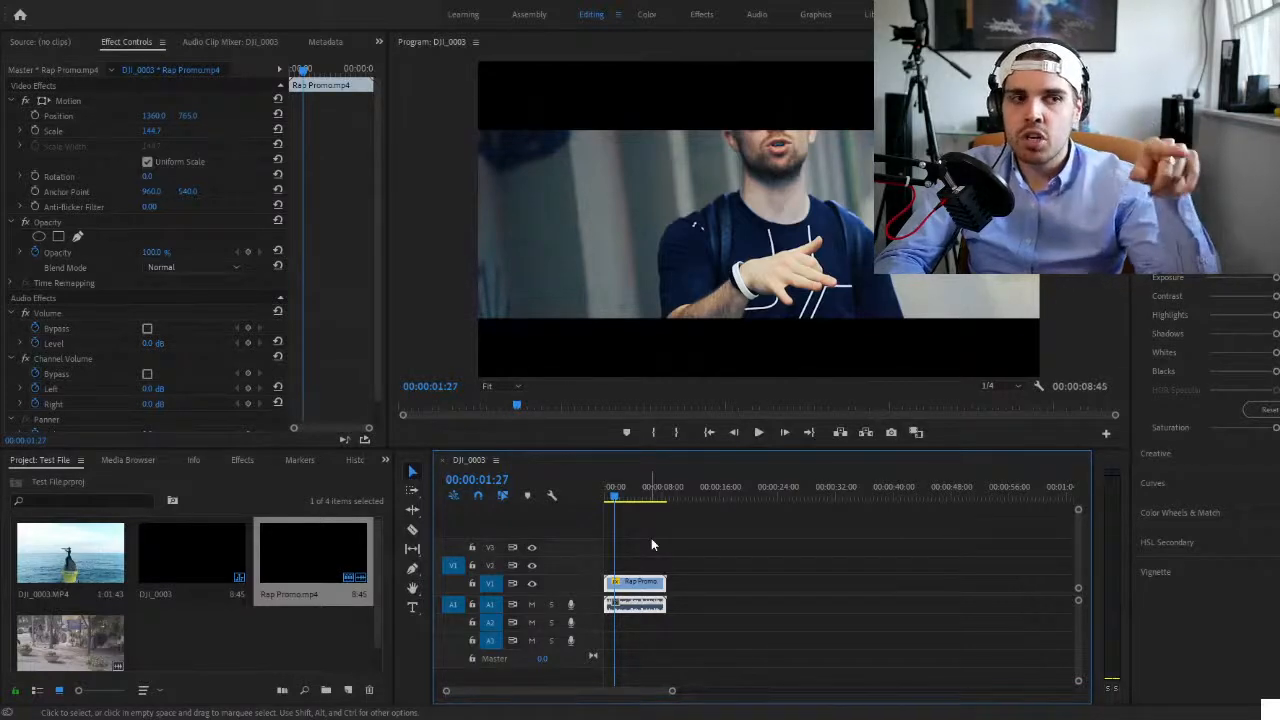
- Review Rap Promo.mp4 in short sections from 00:00:01:27, pausing at 00:00:04:19, 00:00:04:45 and 00:00:07:03
{"action": "key", "text": "space"}
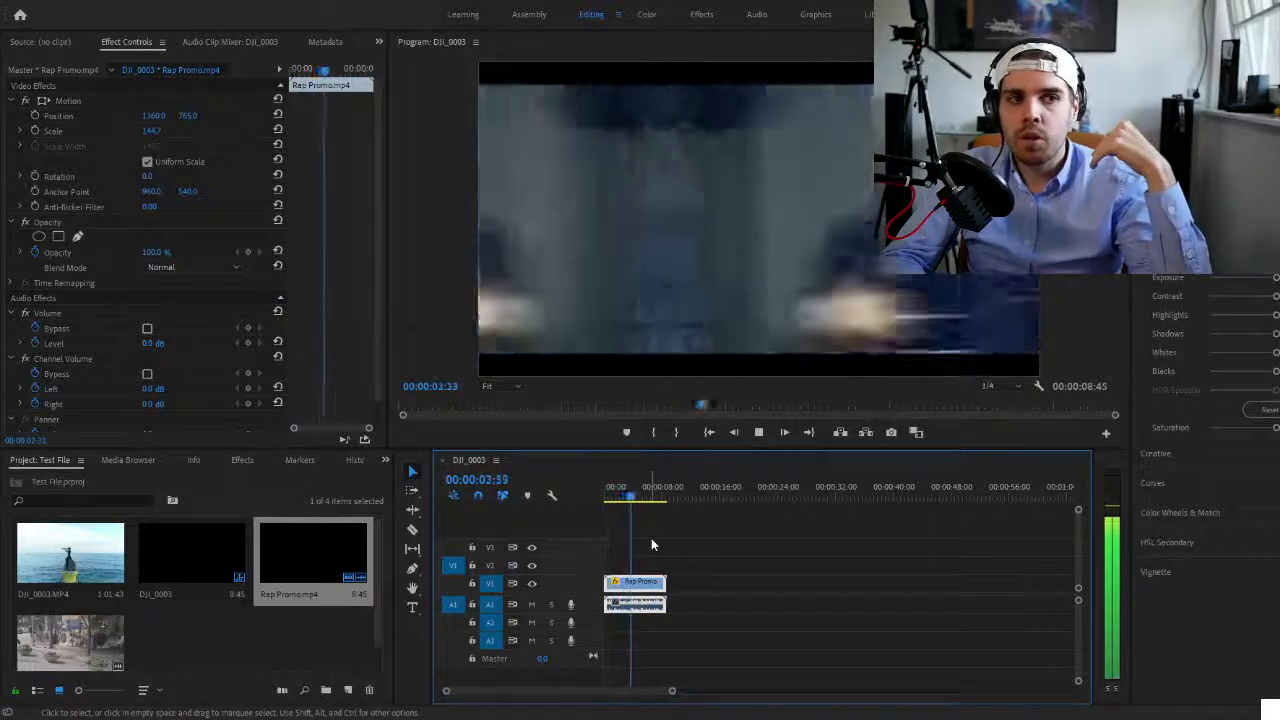
{"action": "key", "text": "space"}
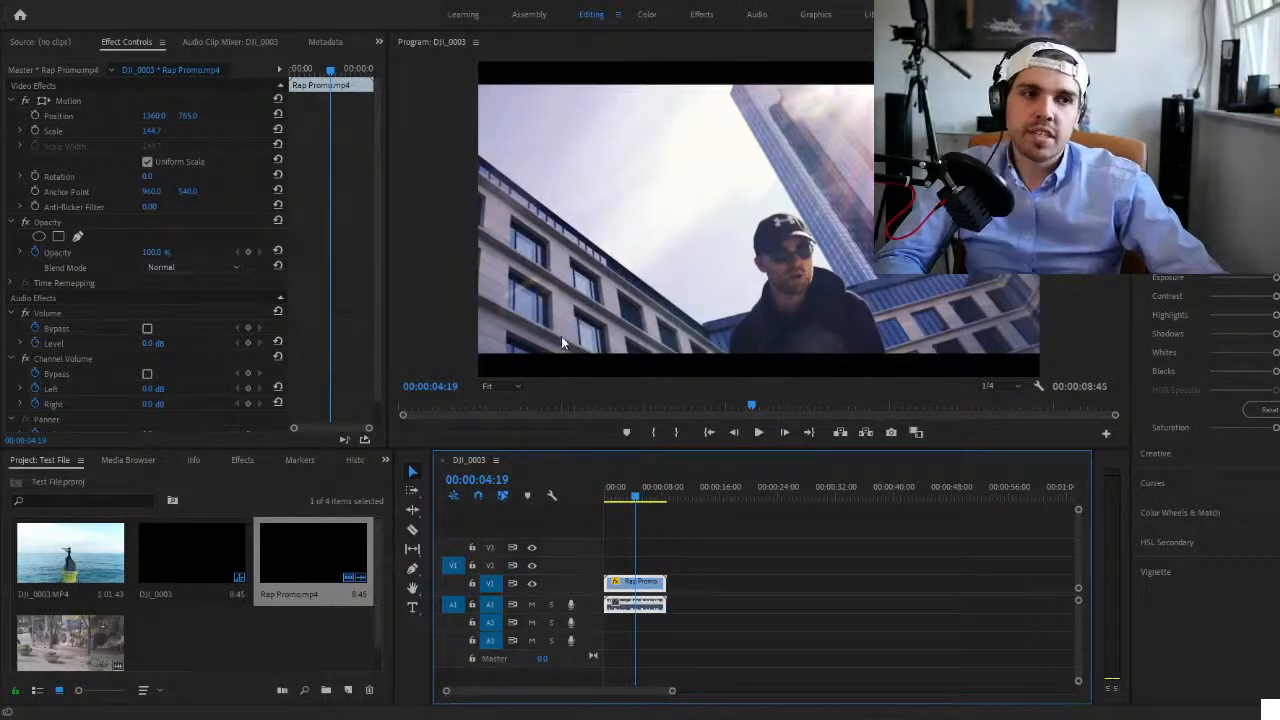
{"action": "key", "text": "space"}
{"action": "key", "text": "space"}
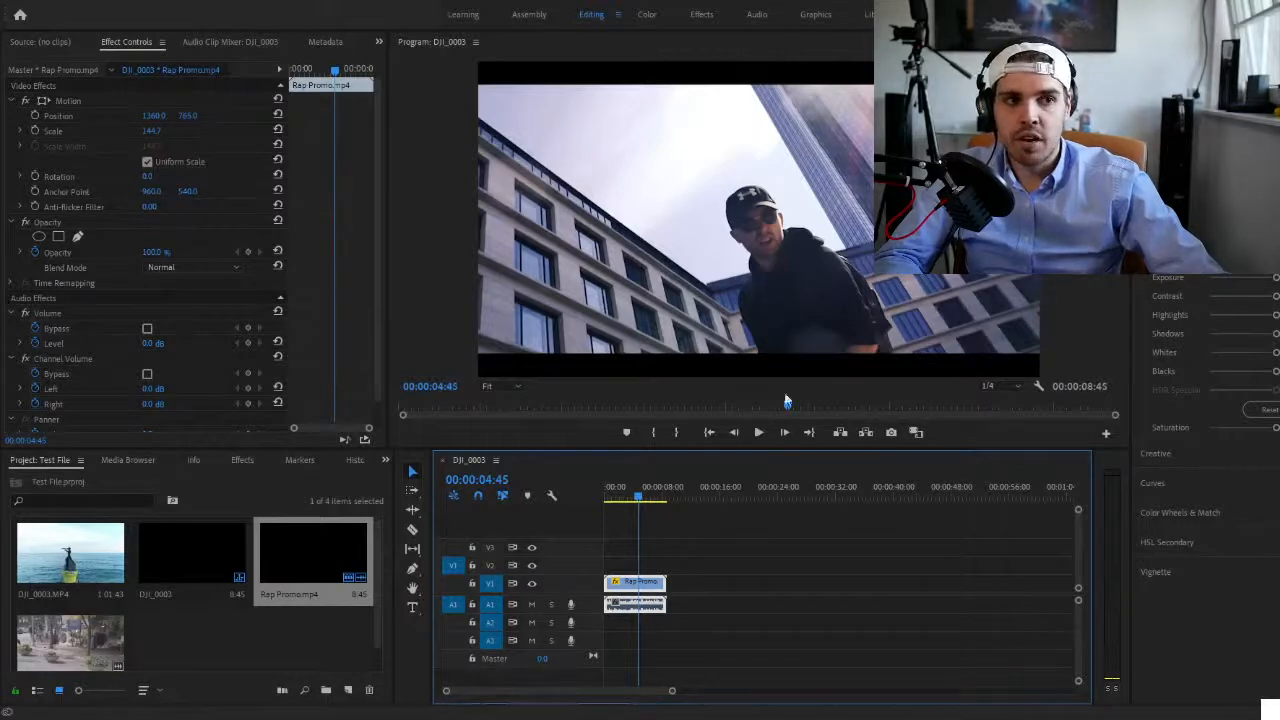
{"action": "key", "text": "space"}
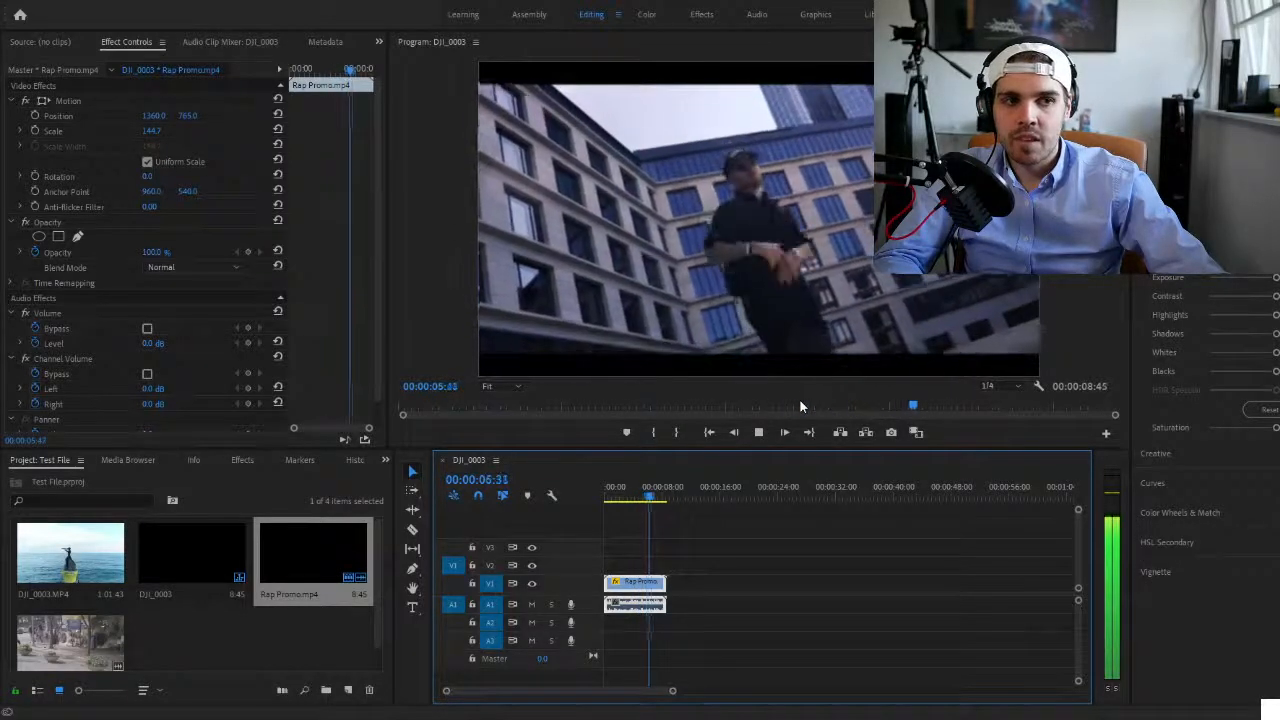
{"action": "key", "text": "space"}
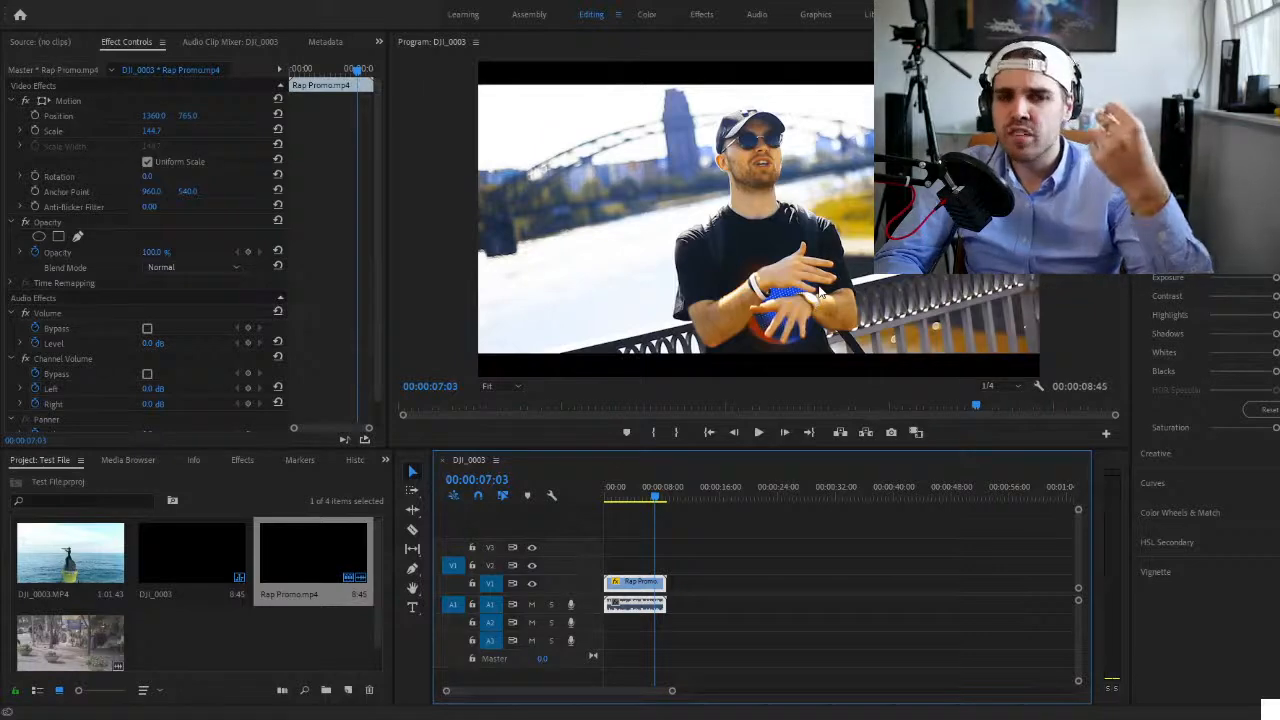
- Replay the middle of Rap Promo.mp4 from 00:00:02:24 to 00:00:05:07
{"action": "key", "text": "space"}
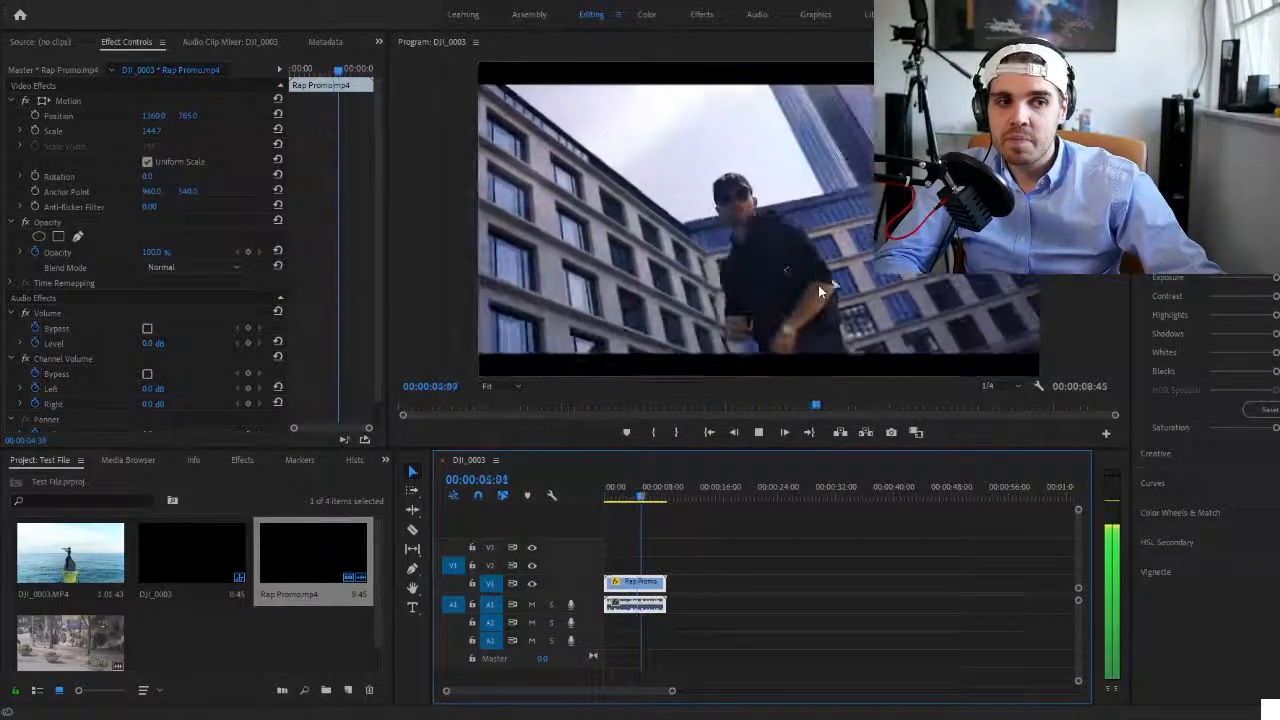
{"action": "key", "text": "space"}
{"action": "left_click", "coordinate": [620, 498]}
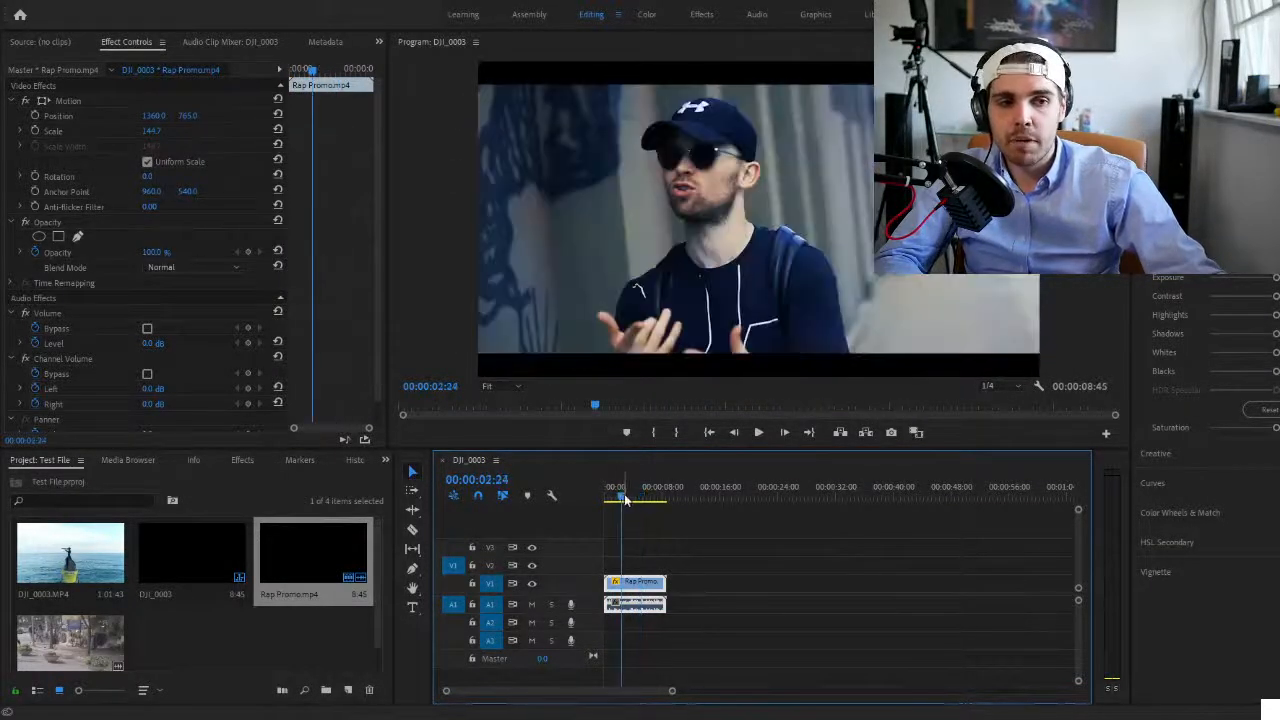
{"action": "key", "text": "space"}
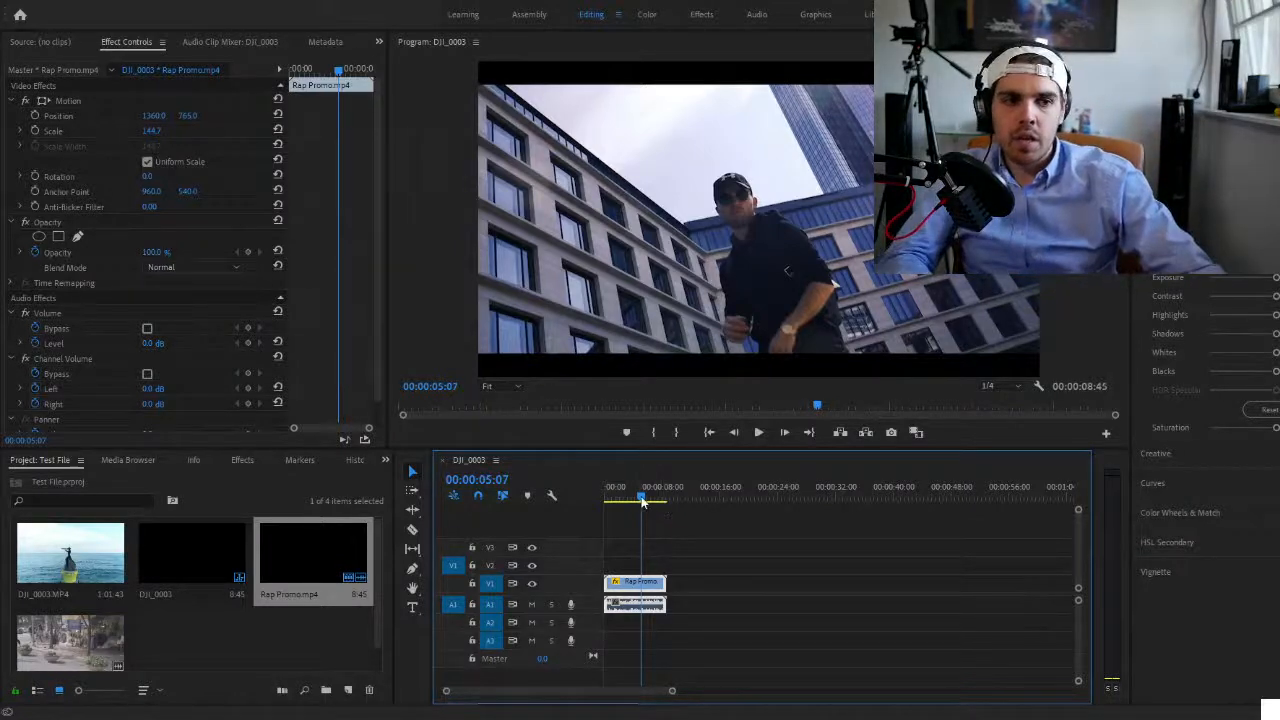
- Examine the transition in Rap Promo.mp4 between 00:00:03:18 and 00:00:03:48, playing through it to 00:00:04:36
{"action": "left_click_drag", "start_coordinate": [643, 502], "coordinate": [629, 506]}
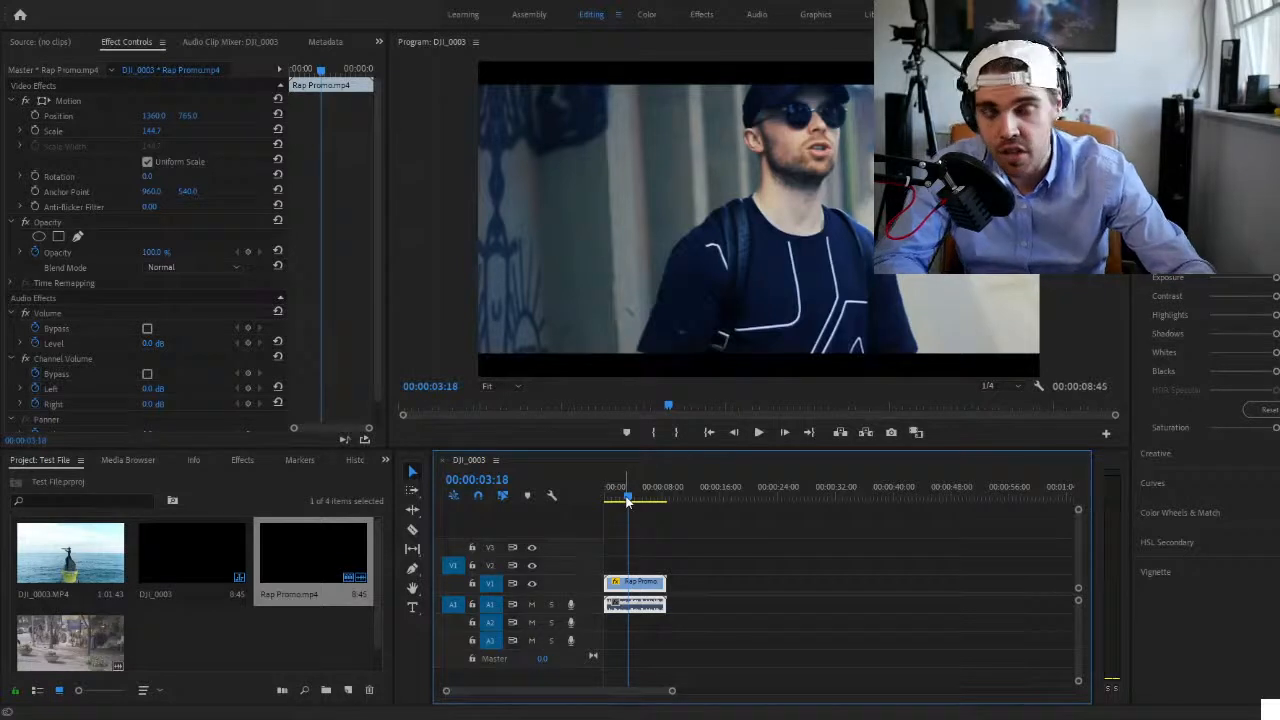
{"action": "left_click_drag", "start_coordinate": [627, 500], "coordinate": [631, 500]}
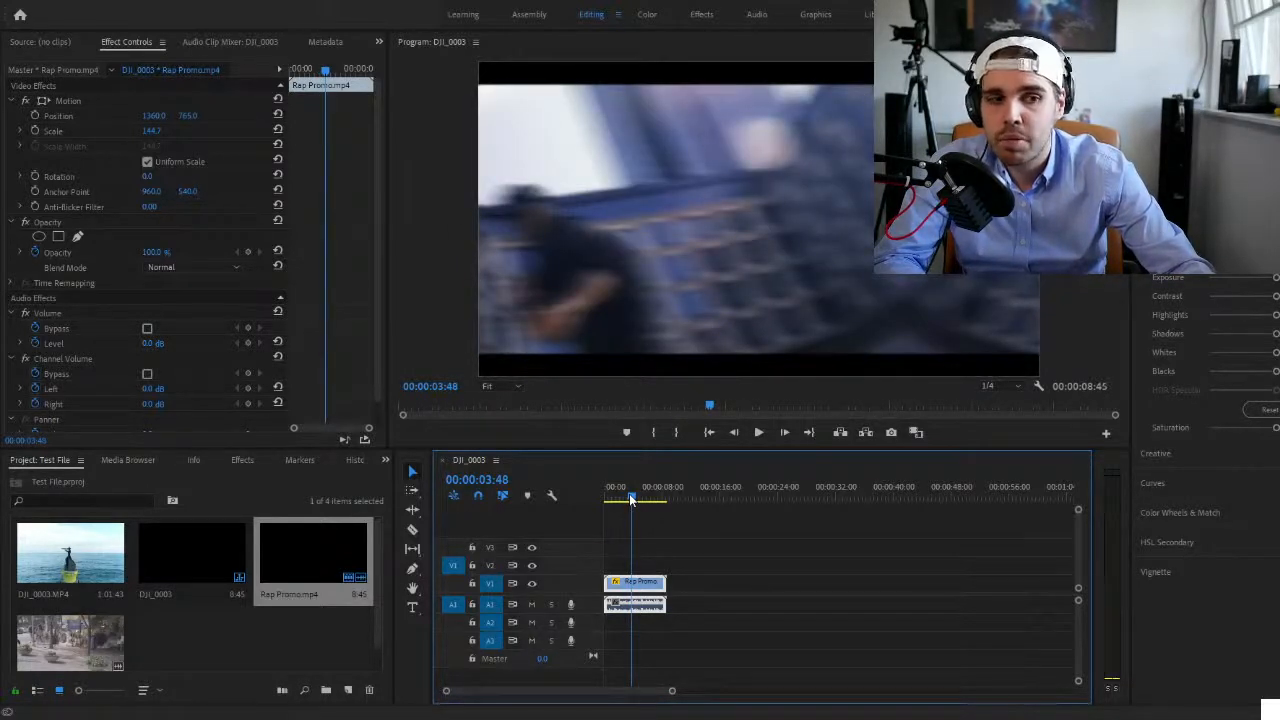
{"action": "left_click_drag", "start_coordinate": [631, 500], "coordinate": [628, 500]}
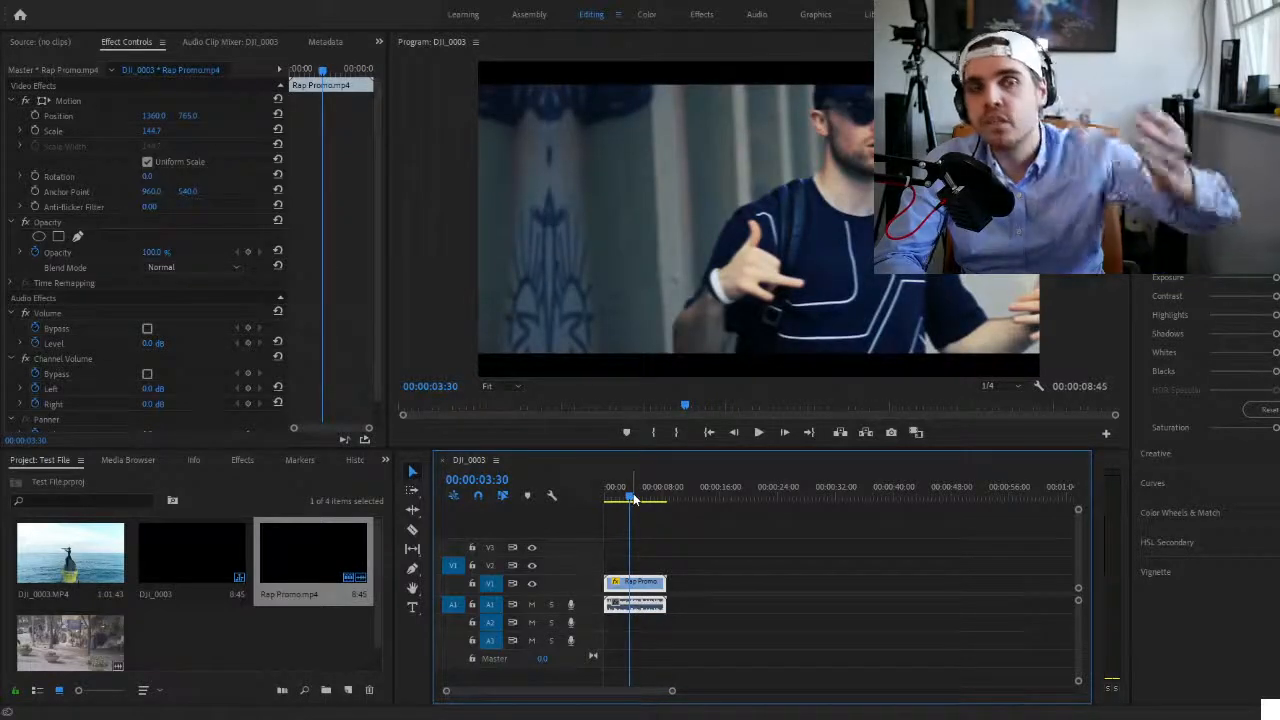
{"action": "key", "text": "space"}
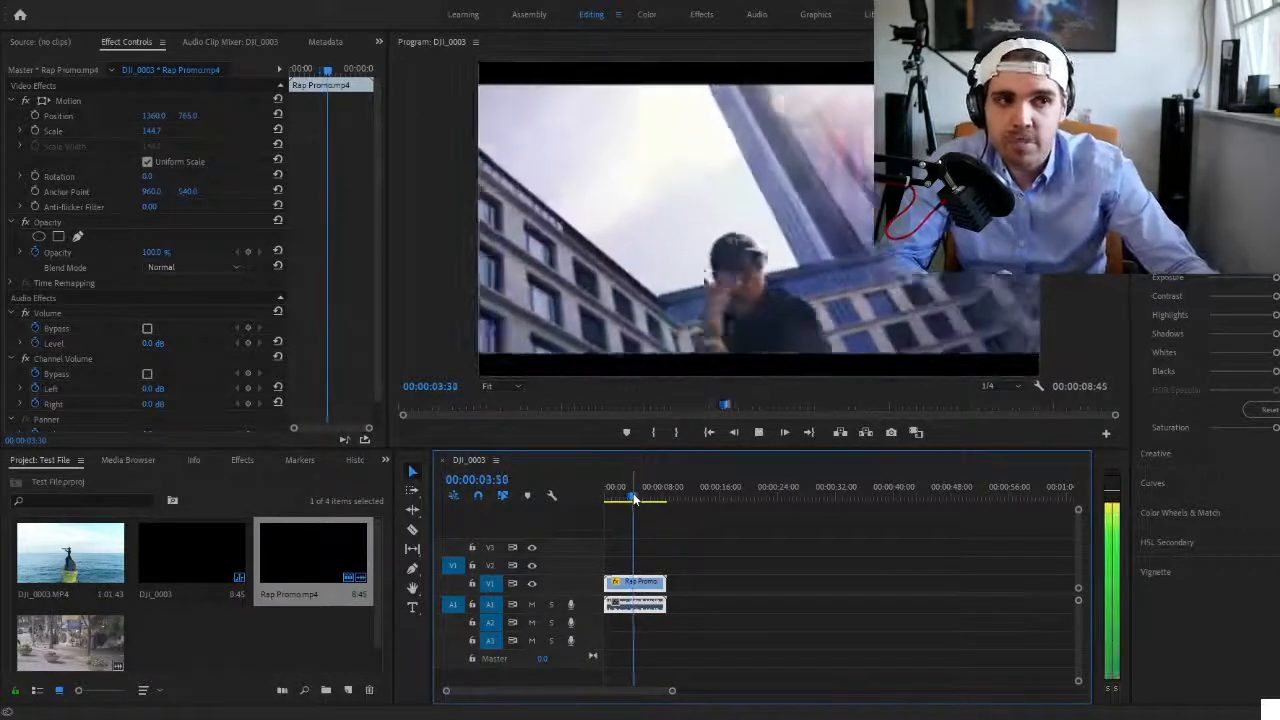
{"action": "key", "text": "space"}
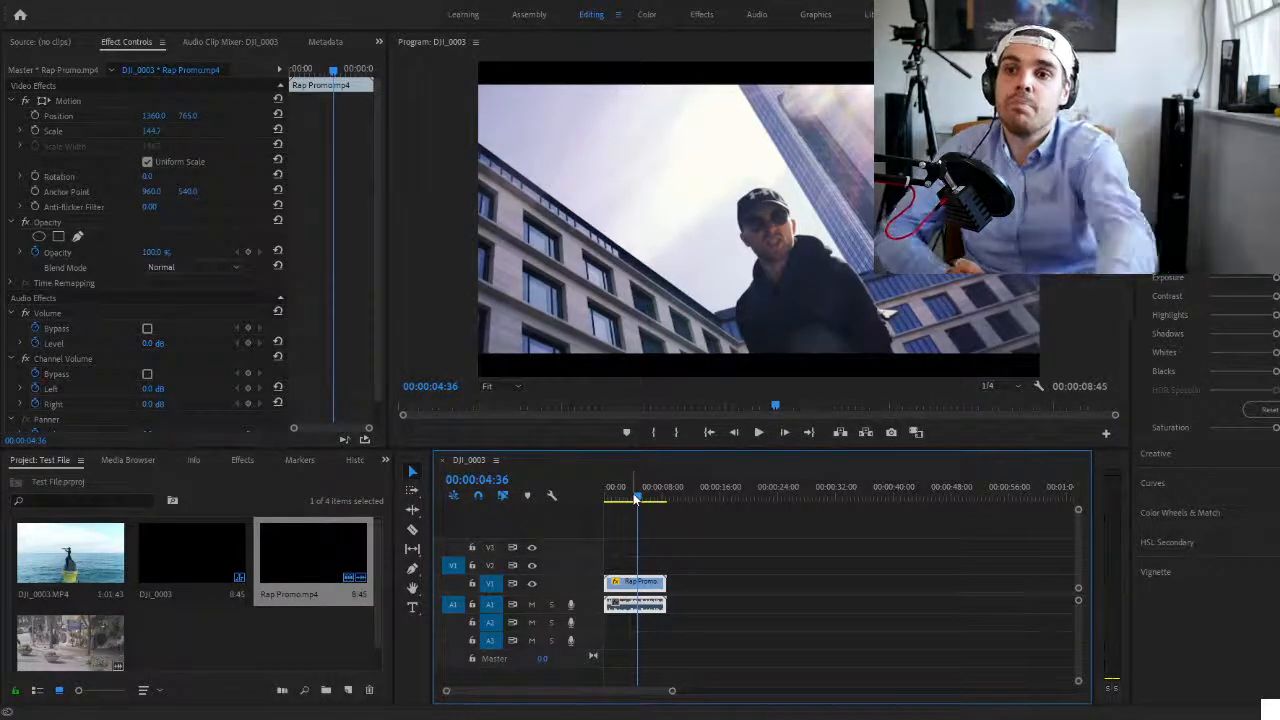
{"action": "left_click_drag", "start_coordinate": [642, 503], "coordinate": [633, 500]}
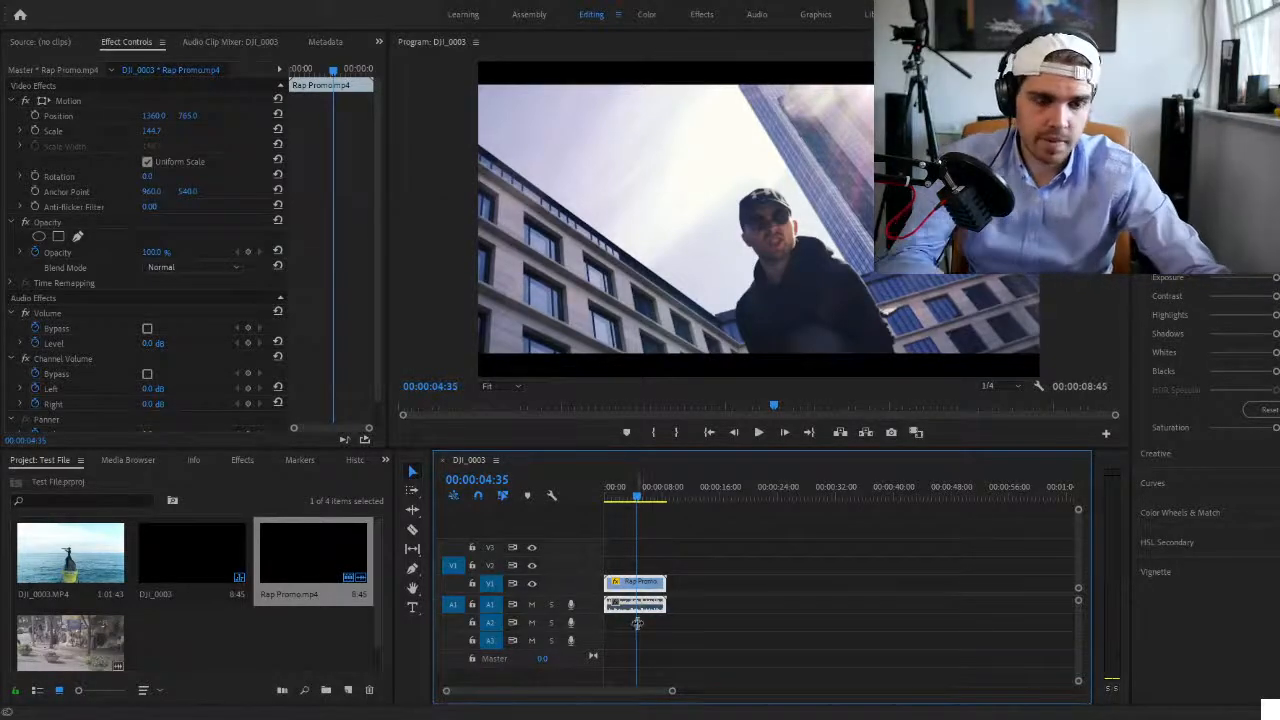
- Replace the Rap Promo clip with DSCF7485.MOV at the start of V2 and scale it to about 142 to fill the frame
{"action": "key", "text": "Delete"}
{"action": "left_click_drag", "start_coordinate": [105, 620], "coordinate": [600, 576]}
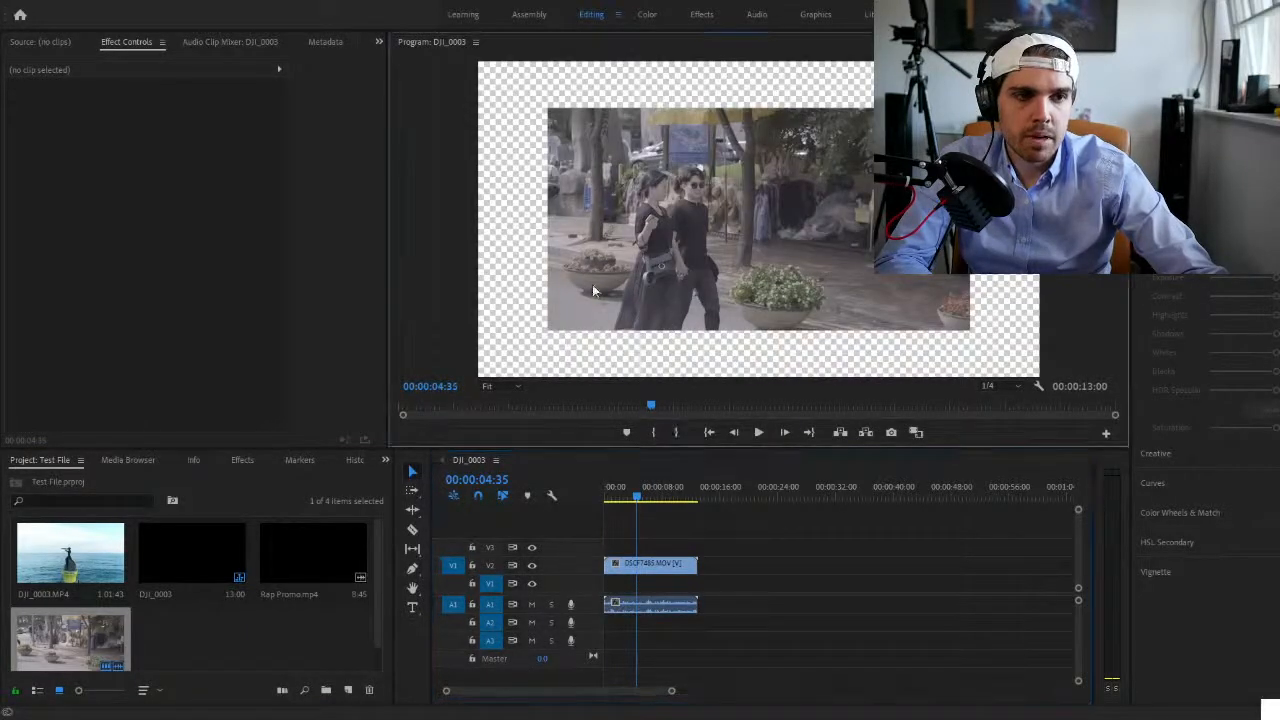
{"action": "left_click", "coordinate": [578, 328]}
{"action": "left_click_drag", "start_coordinate": [548, 330], "coordinate": [481, 379]}
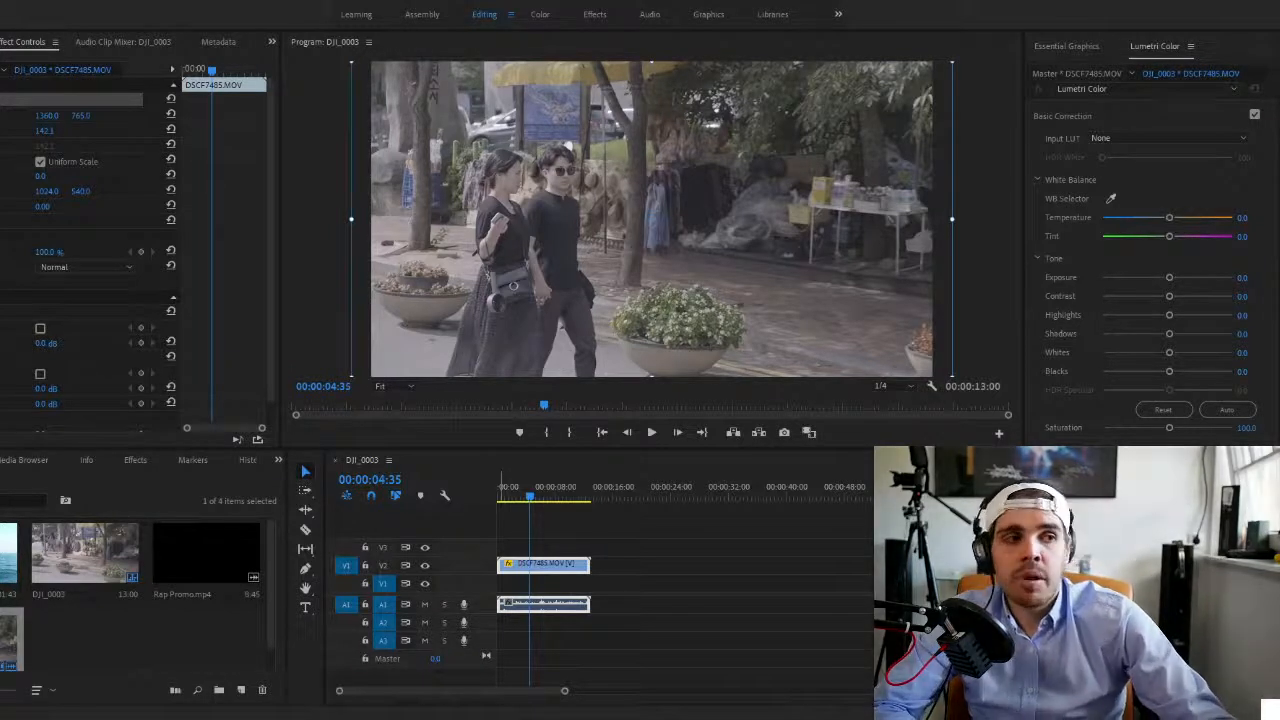
- Set the DSCF7485.MOV white balance to temperature 14.9 and tint 16.0, after trying temperature -44.8 and tint -13.8
{"action": "left_click_drag", "start_coordinate": [1169, 218], "coordinate": [1138, 228]}
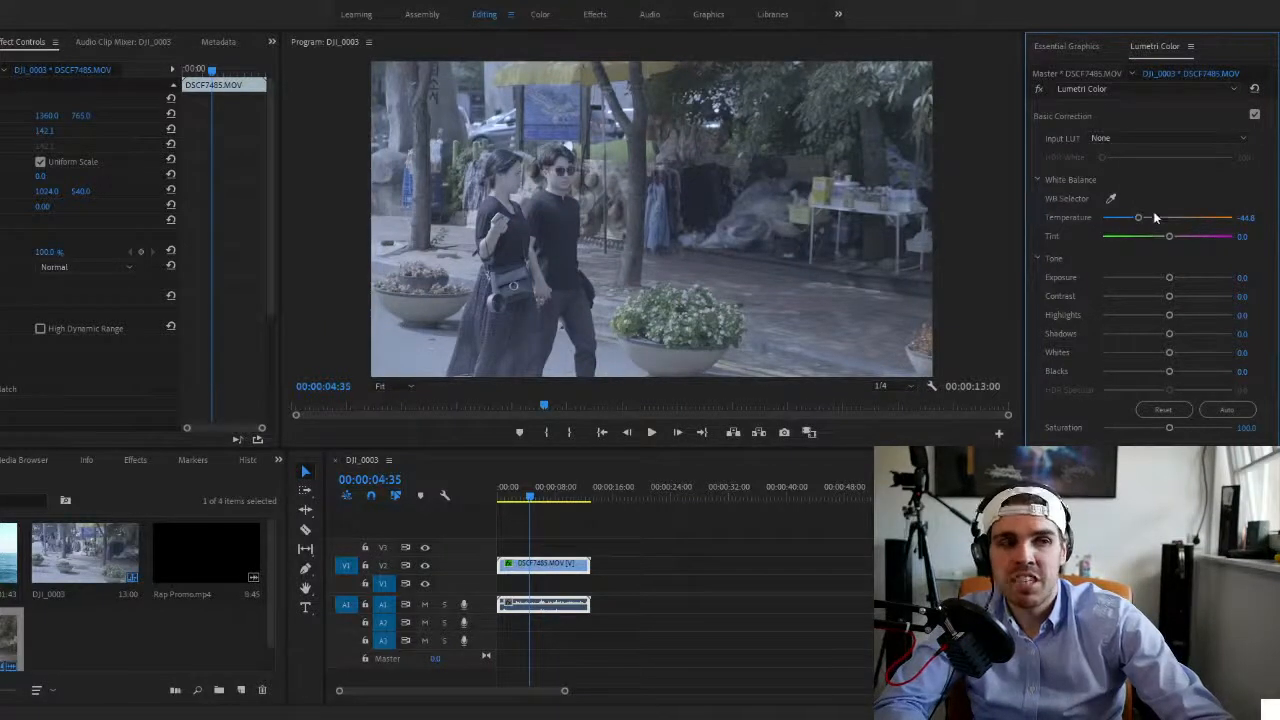
{"action": "left_click_drag", "start_coordinate": [1138, 220], "coordinate": [1177, 221]}
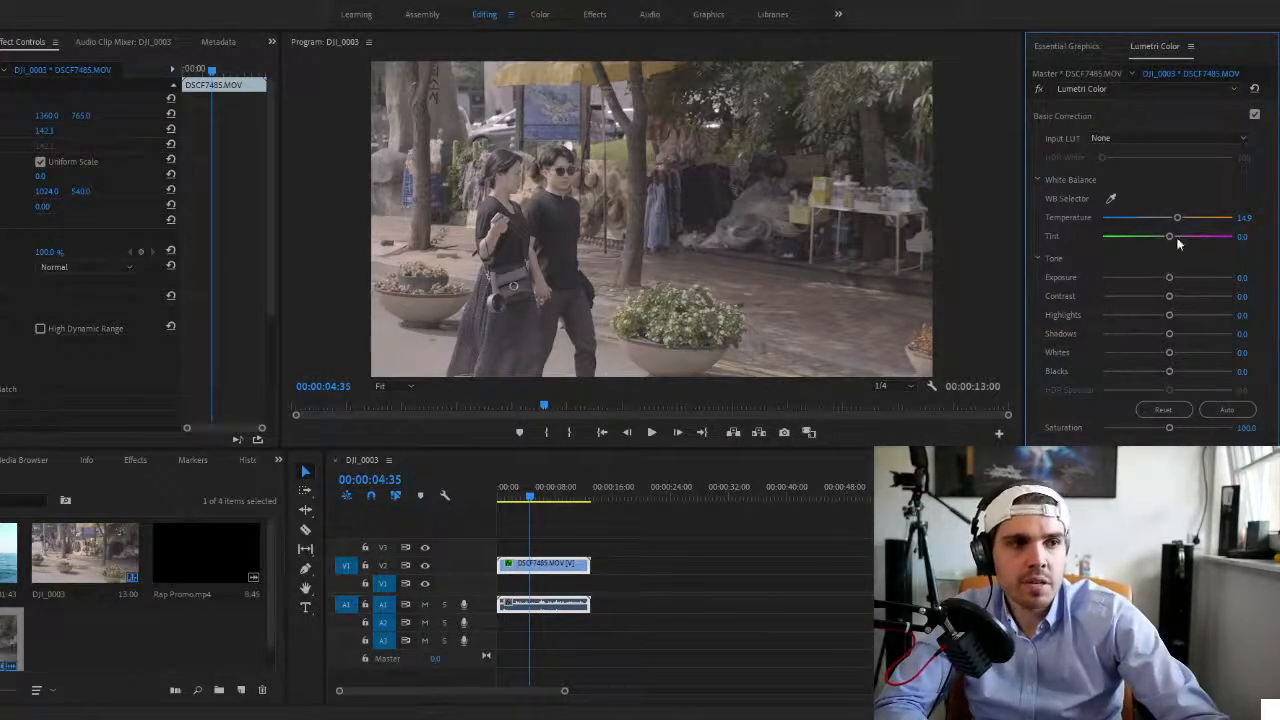
{"action": "left_click_drag", "start_coordinate": [1172, 235], "coordinate": [1158, 244]}
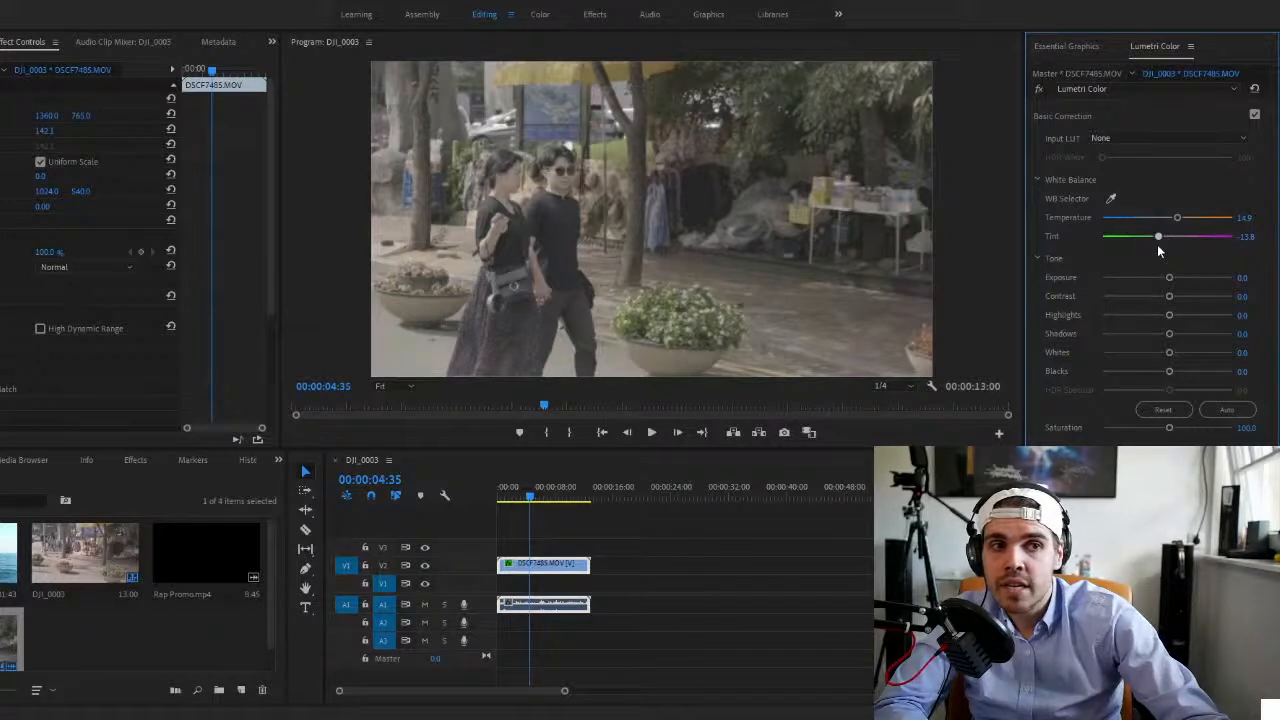
{"action": "left_click_drag", "start_coordinate": [1158, 244], "coordinate": [1167, 244]}
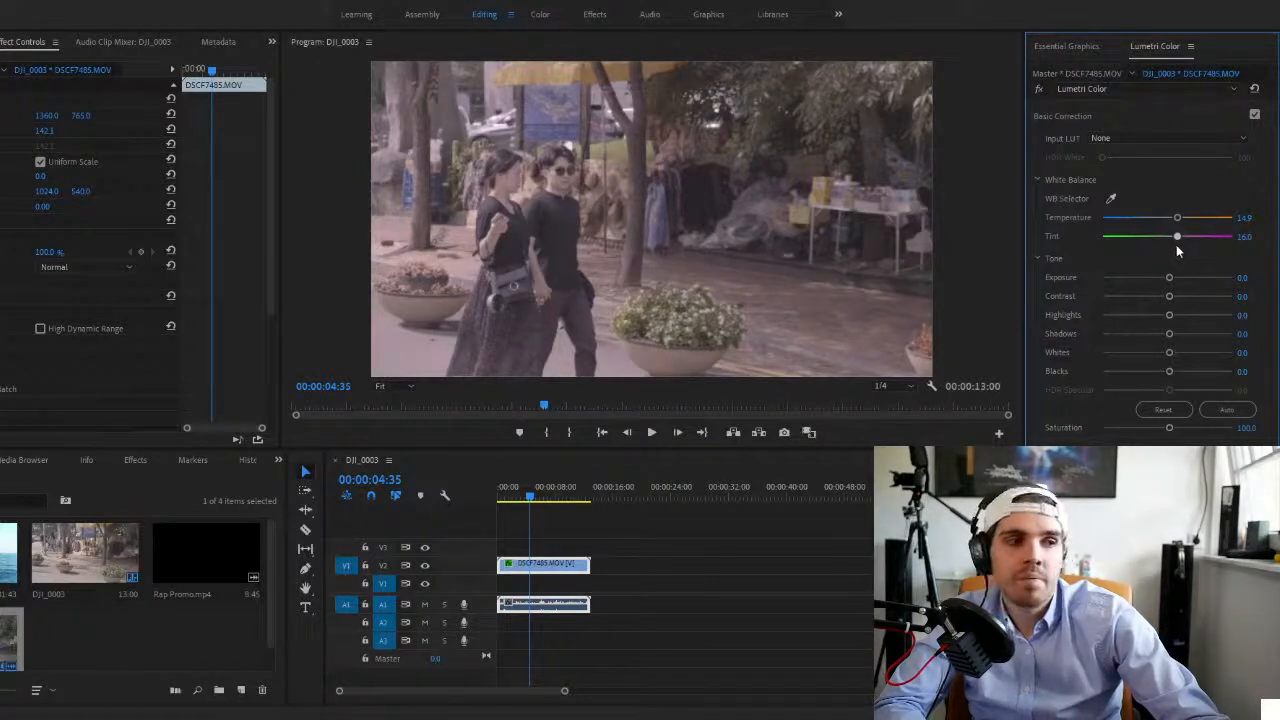
- Set the DSCF7485.MOV white balance to tint 0.0 and temperature 2.8
{"action": "left_click_drag", "start_coordinate": [1177, 251], "coordinate": [1172, 252]}
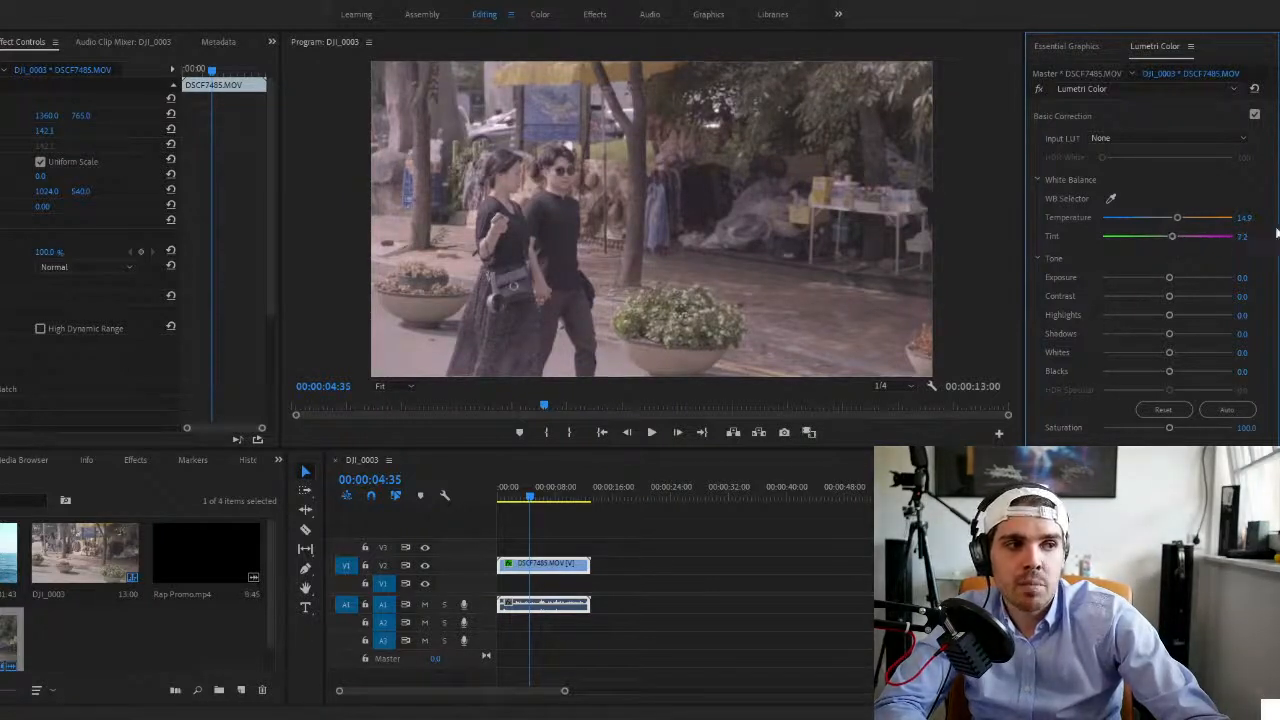
{"action": "left_click", "coordinate": [1245, 237]}
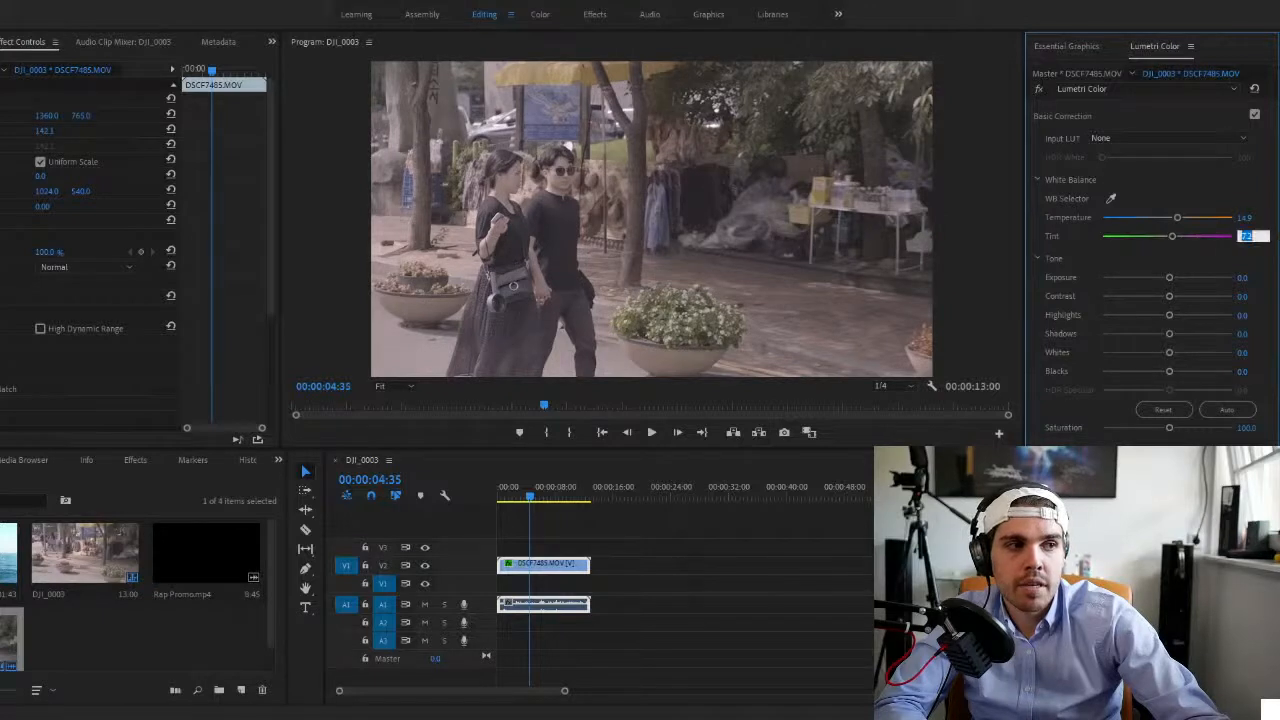
{"action": "type", "text": "0"}
{"action": "key", "text": "Return"}
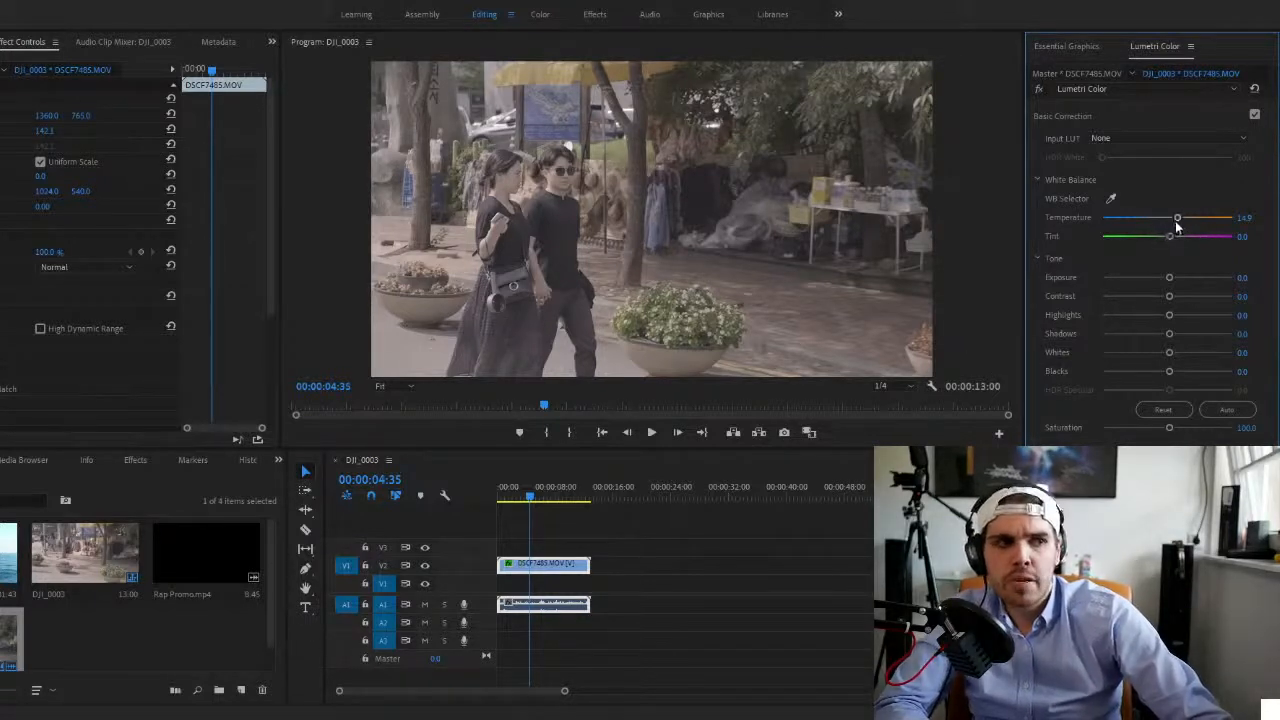
{"action": "mouse_move", "coordinate": [1174, 219]}
{"action": "left_mouse_down"}
{"action": "mouse_move", "coordinate": [1086, 230]}
{"action": "mouse_move", "coordinate": [1233, 218]}
{"action": "mouse_move", "coordinate": [1171, 230]}
{"action": "left_mouse_up"}
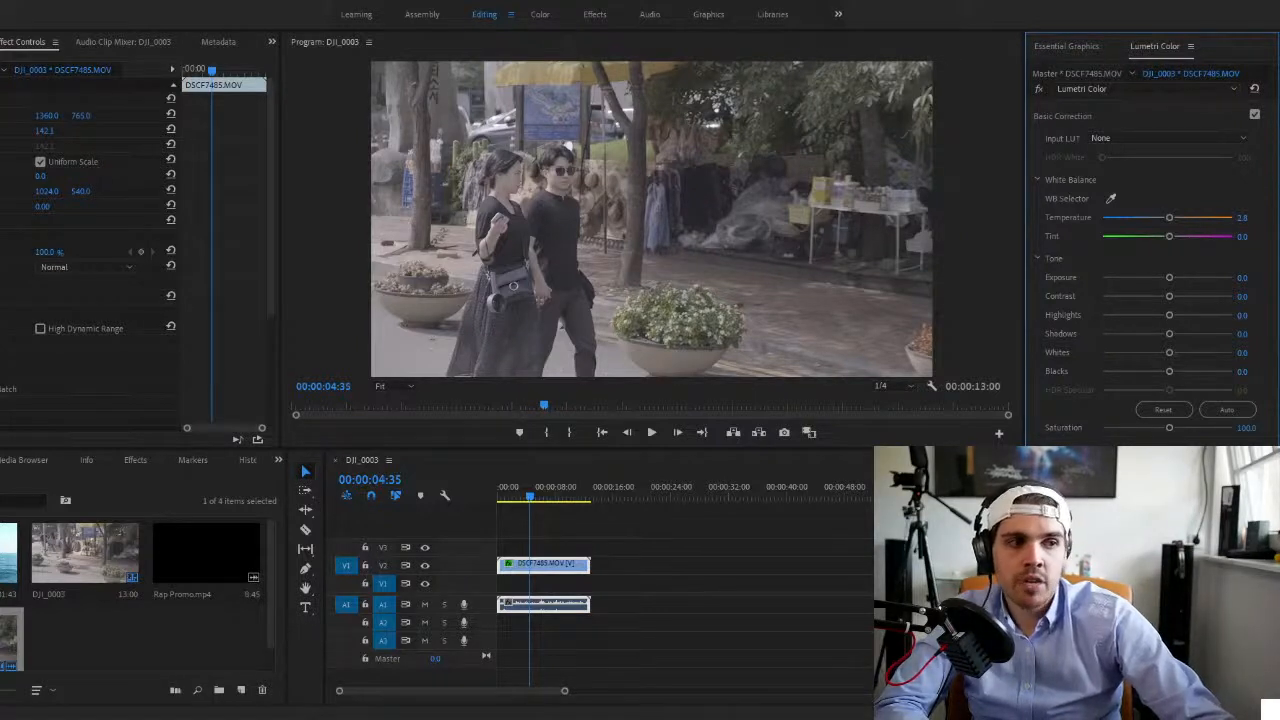
- Add two points to the white RGB curve and shape a very subtle S-curve, after trying a strong high-contrast one
{"action": "left_click", "coordinate": [1050, 457]}
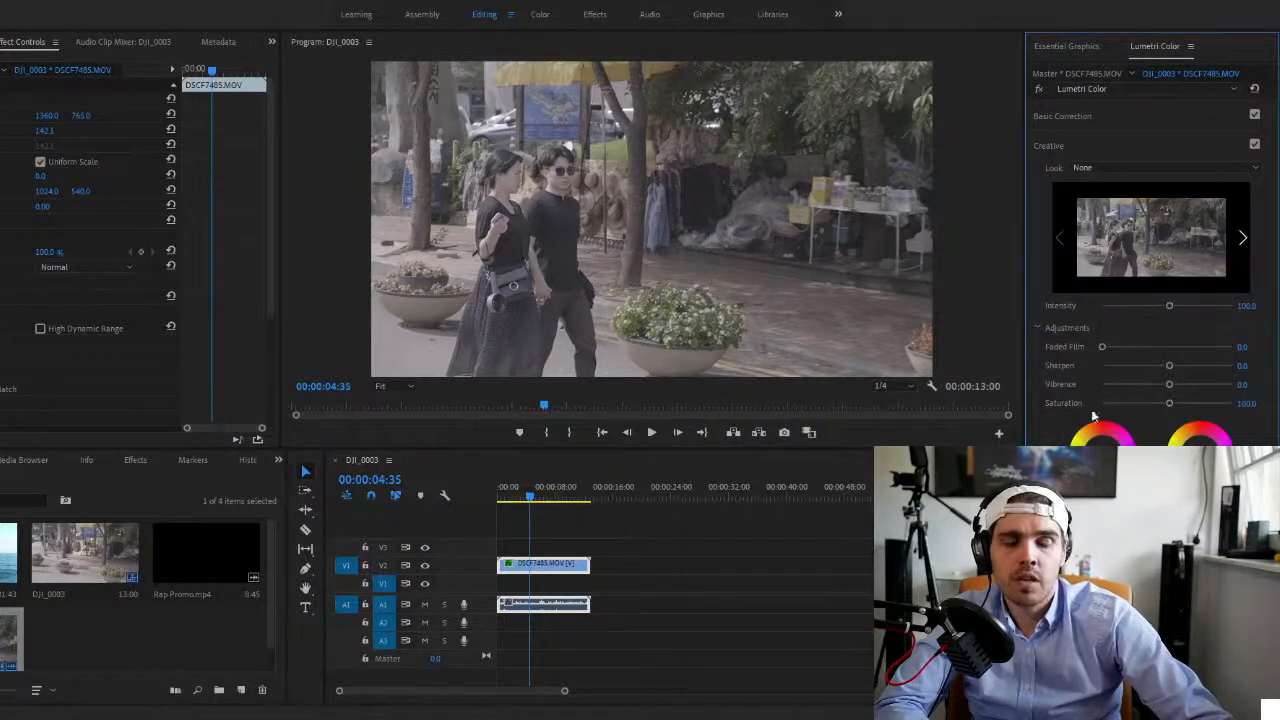
{"action": "left_click", "coordinate": [1048, 565]}
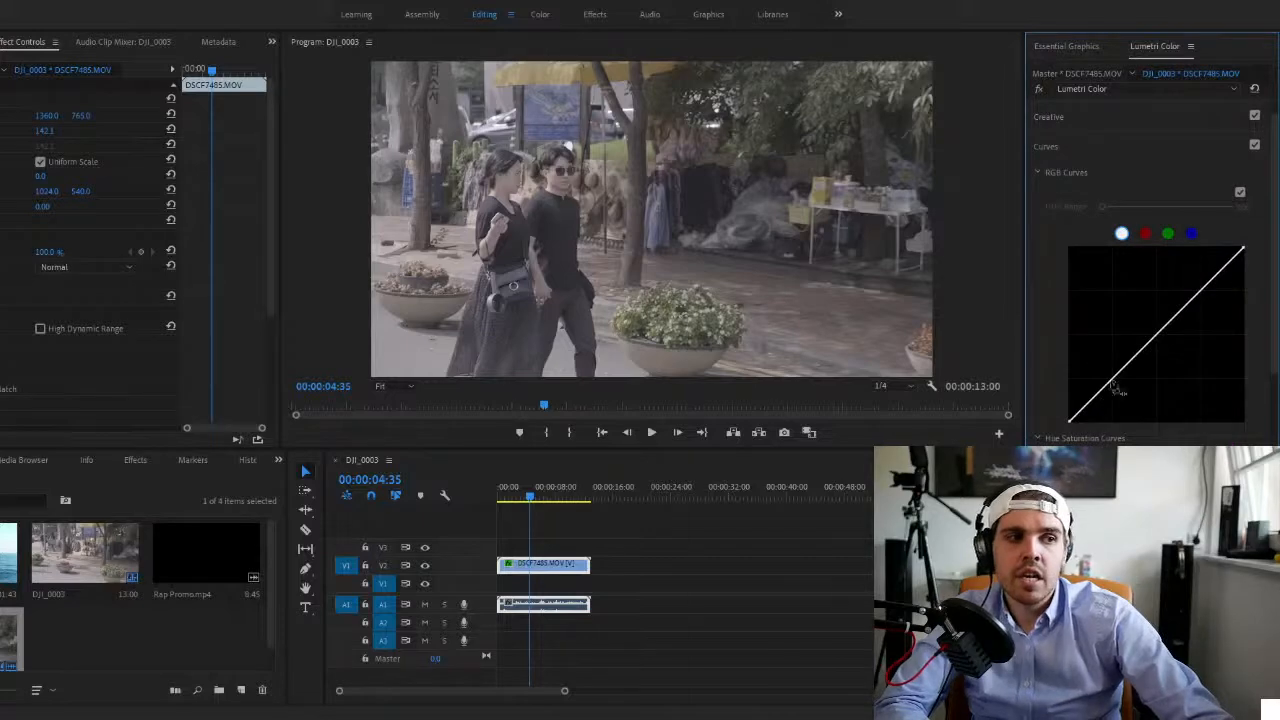
{"action": "left_click_drag", "start_coordinate": [1152, 338], "coordinate": [1171, 306]}
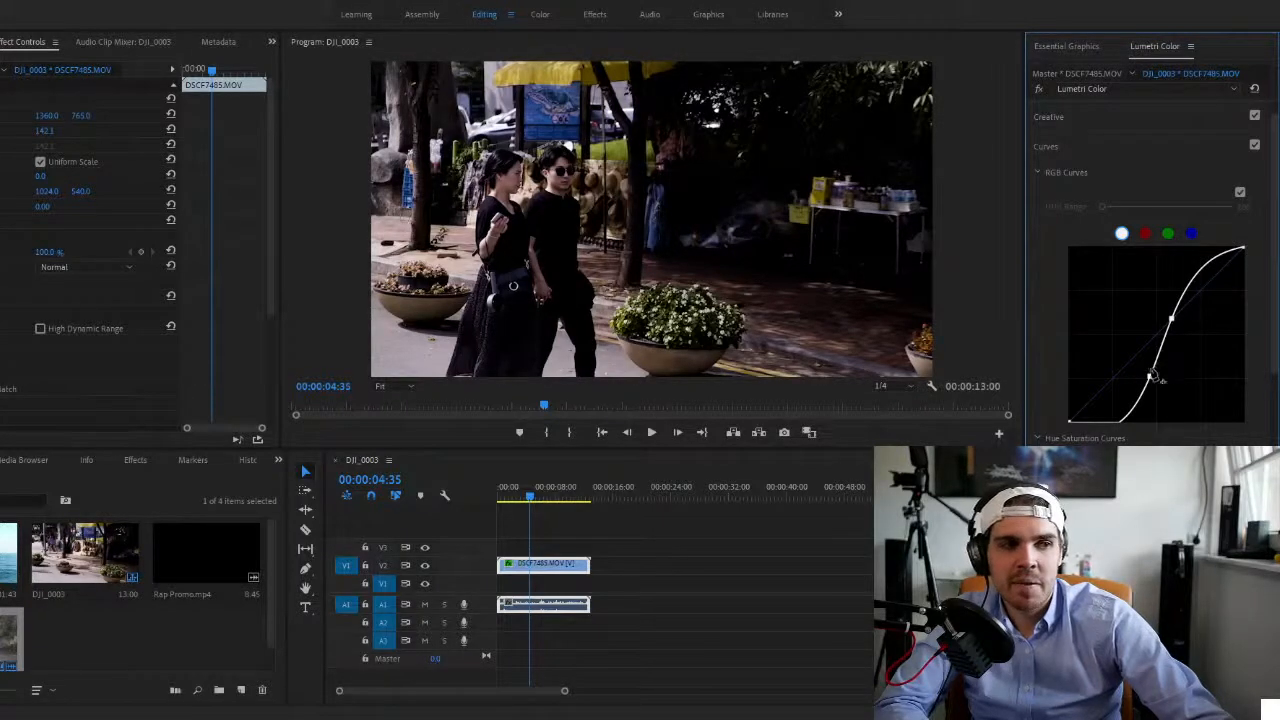
{"action": "left_click_drag", "start_coordinate": [1150, 378], "coordinate": [1128, 366]}
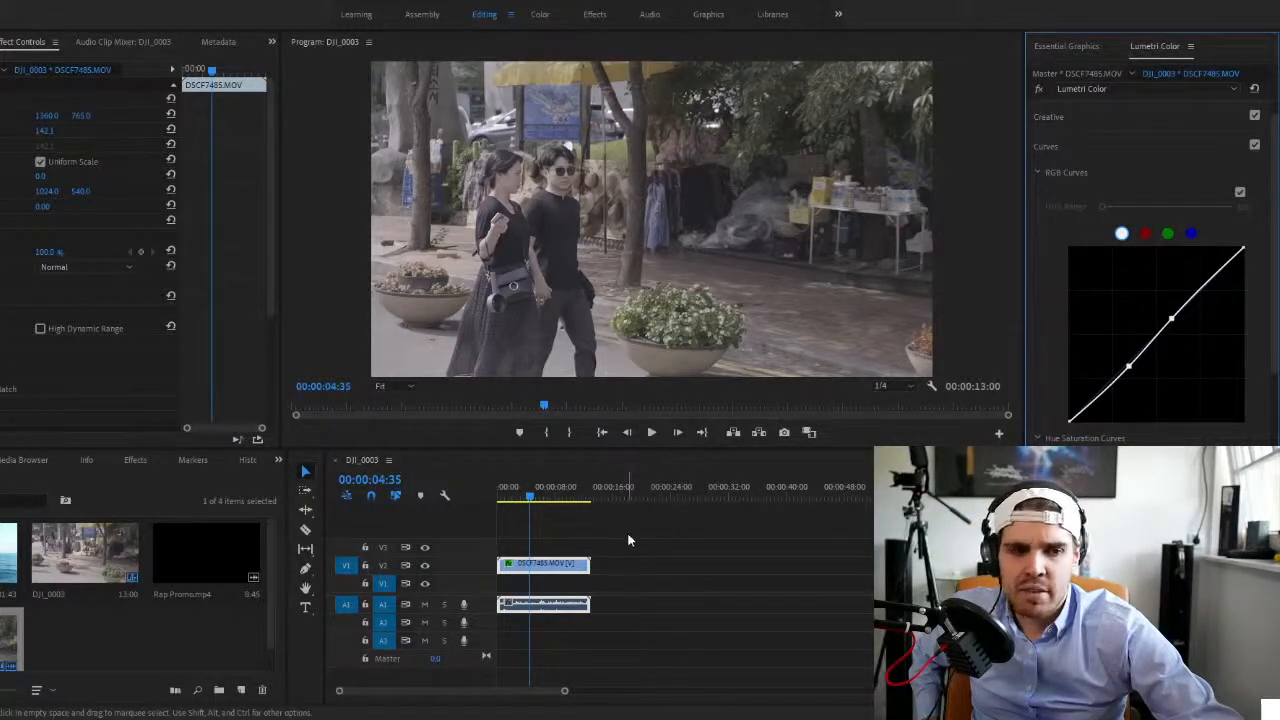
{"action": "left_click_drag", "start_coordinate": [628, 540], "coordinate": [564, 651]}
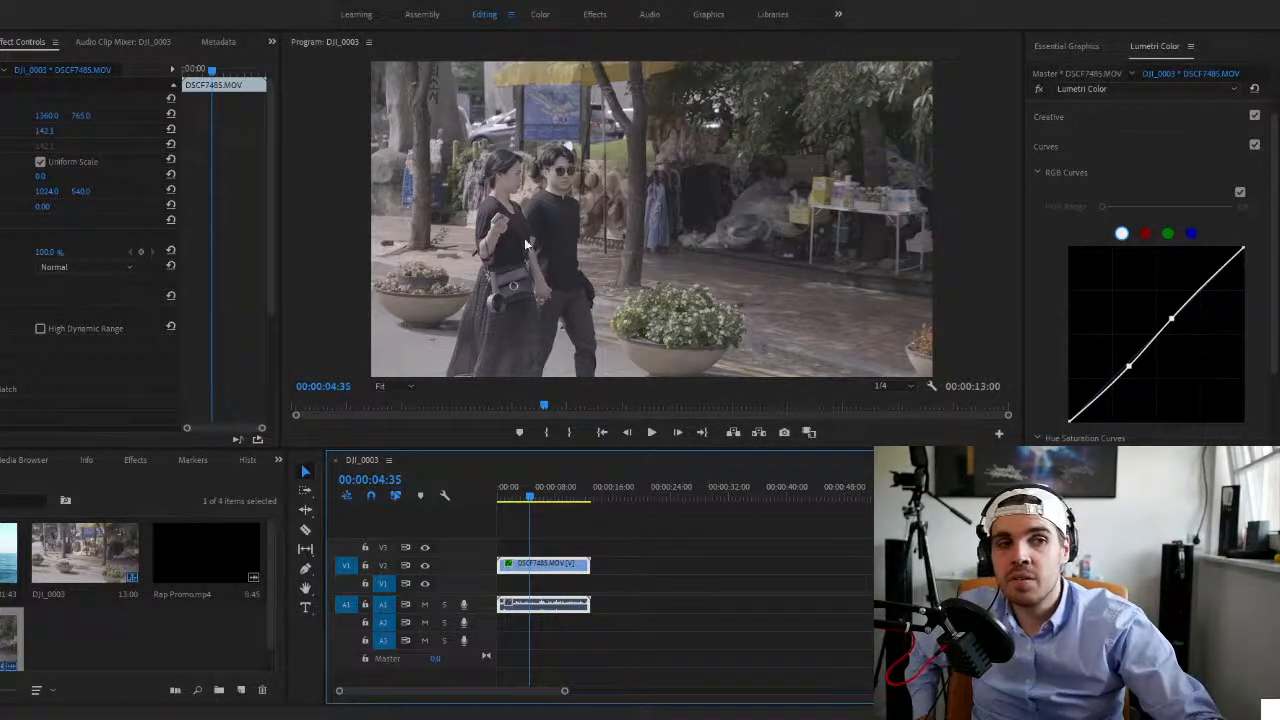
- Raise the clip's Basic Correction saturation to about 173.5, after trying the maximum of 200
{"action": "scroll", "coordinate": [1118, 181], "scroll_direction": "up", "scroll_amount": 1}
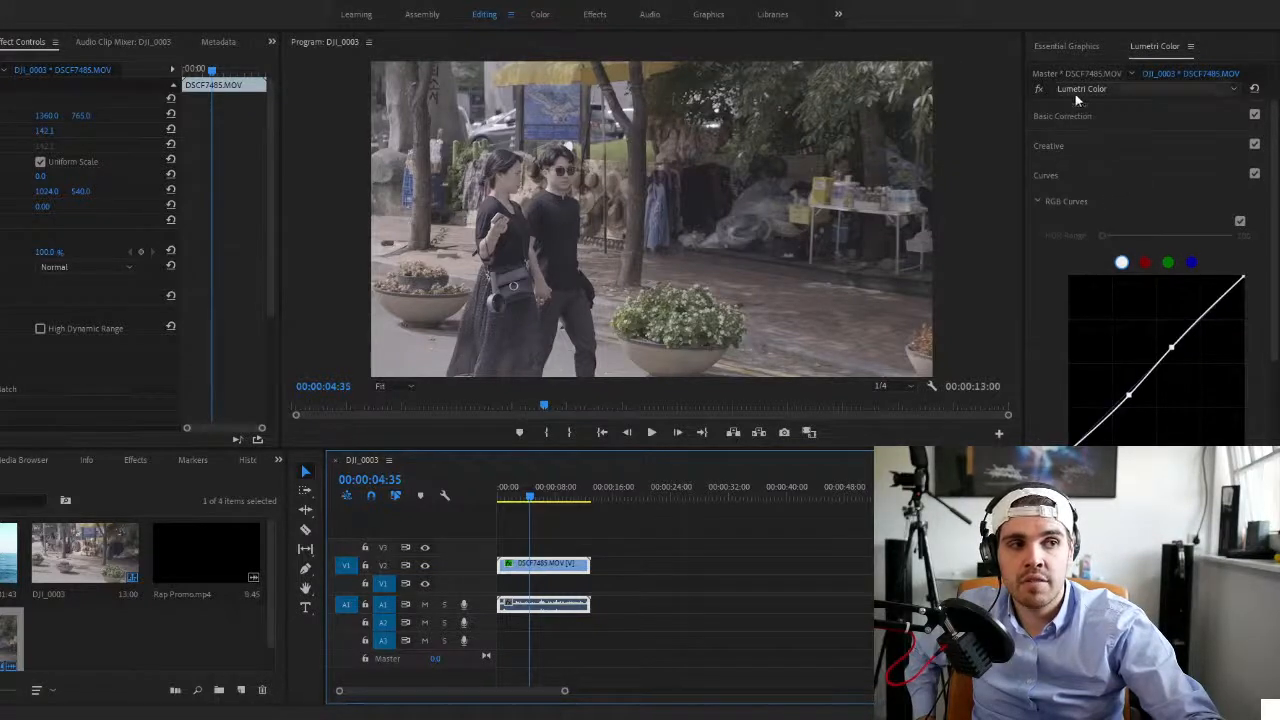
{"action": "left_click", "coordinate": [1075, 120]}
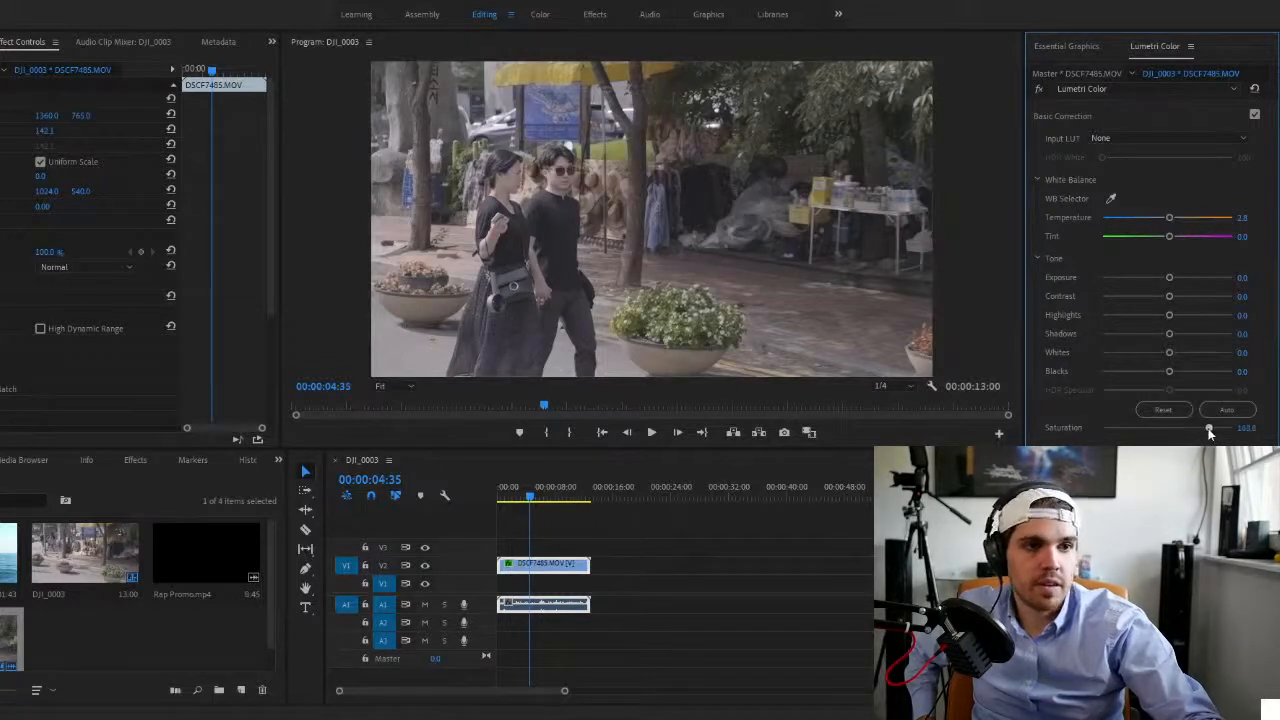
{"action": "left_click_drag", "start_coordinate": [1210, 432], "coordinate": [1251, 433]}
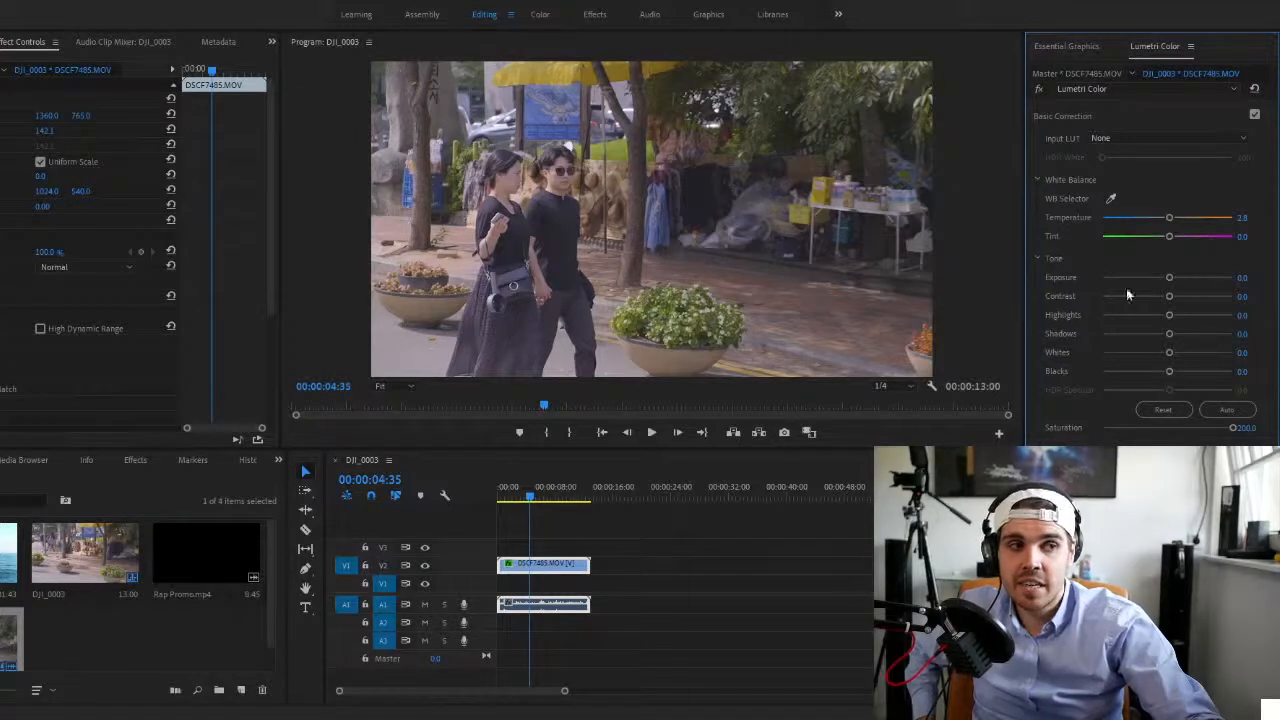
{"action": "left_click", "coordinate": [1233, 432]}
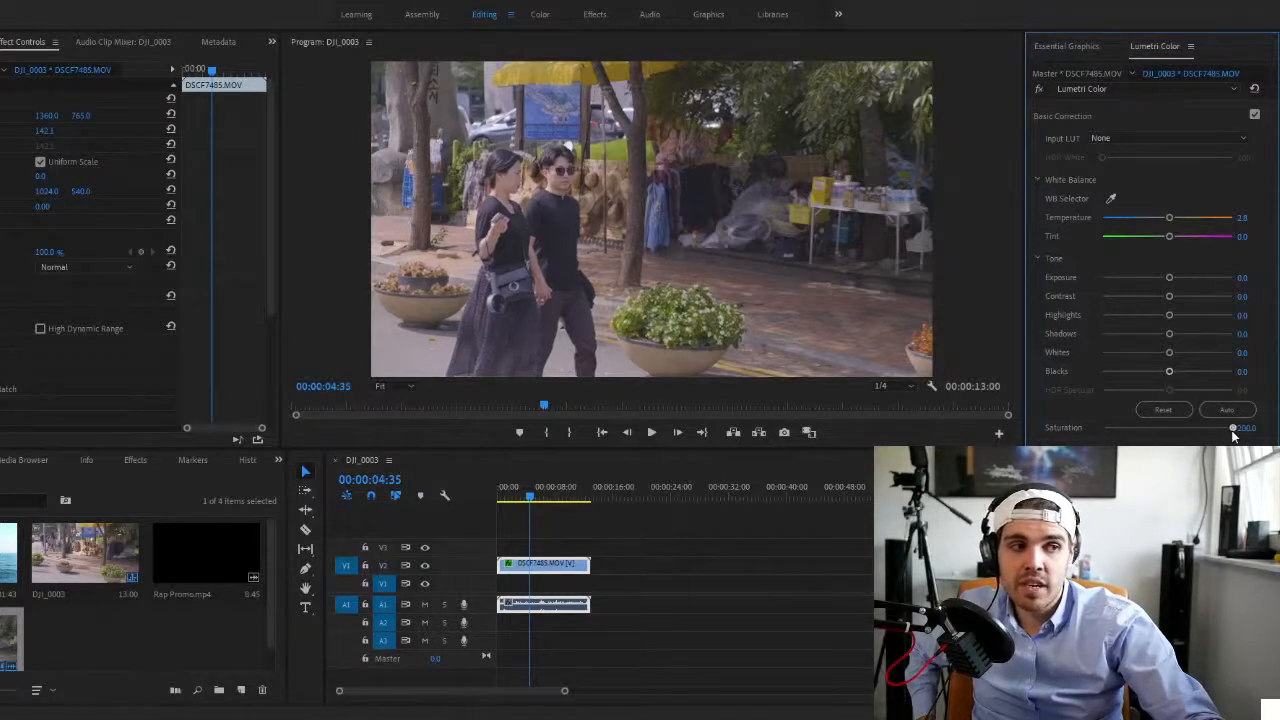
{"action": "mouse_move", "coordinate": [1232, 432]}
{"action": "left_mouse_down"}
{"action": "mouse_move", "coordinate": [1055, 440]}
{"action": "mouse_move", "coordinate": [1238, 441]}
{"action": "left_mouse_up"}
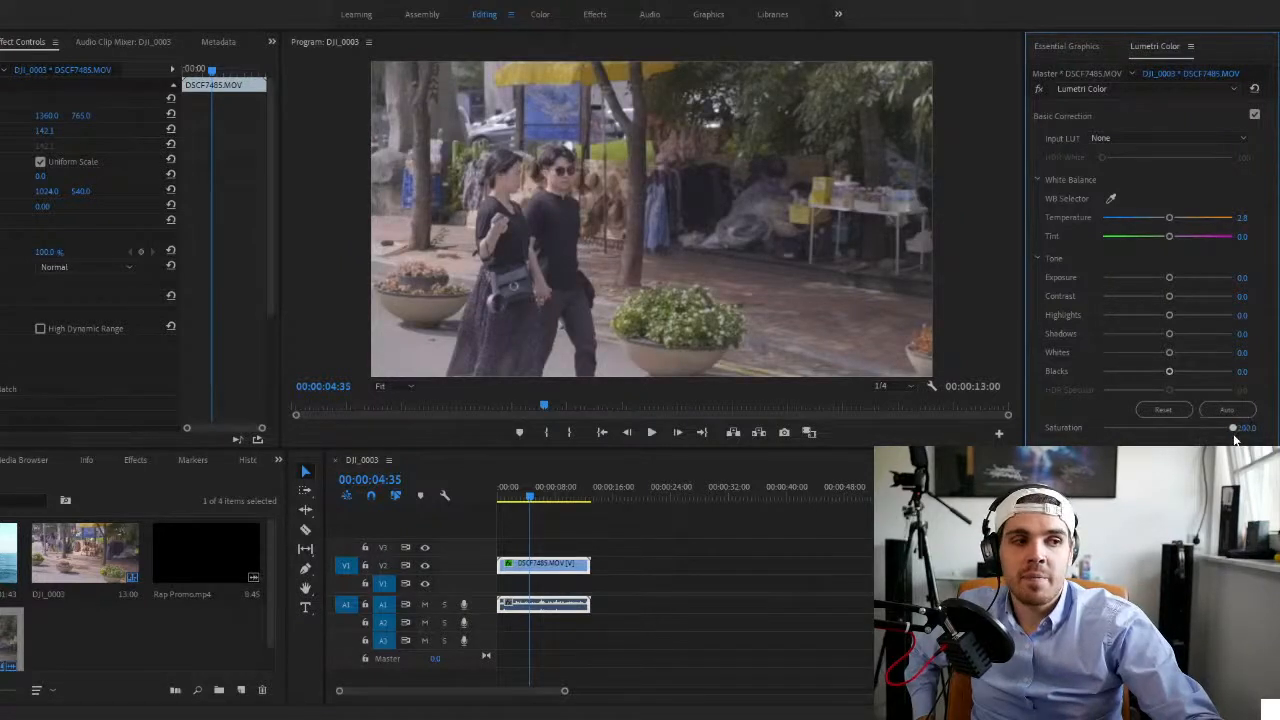
{"action": "left_click", "coordinate": [982, 257]}
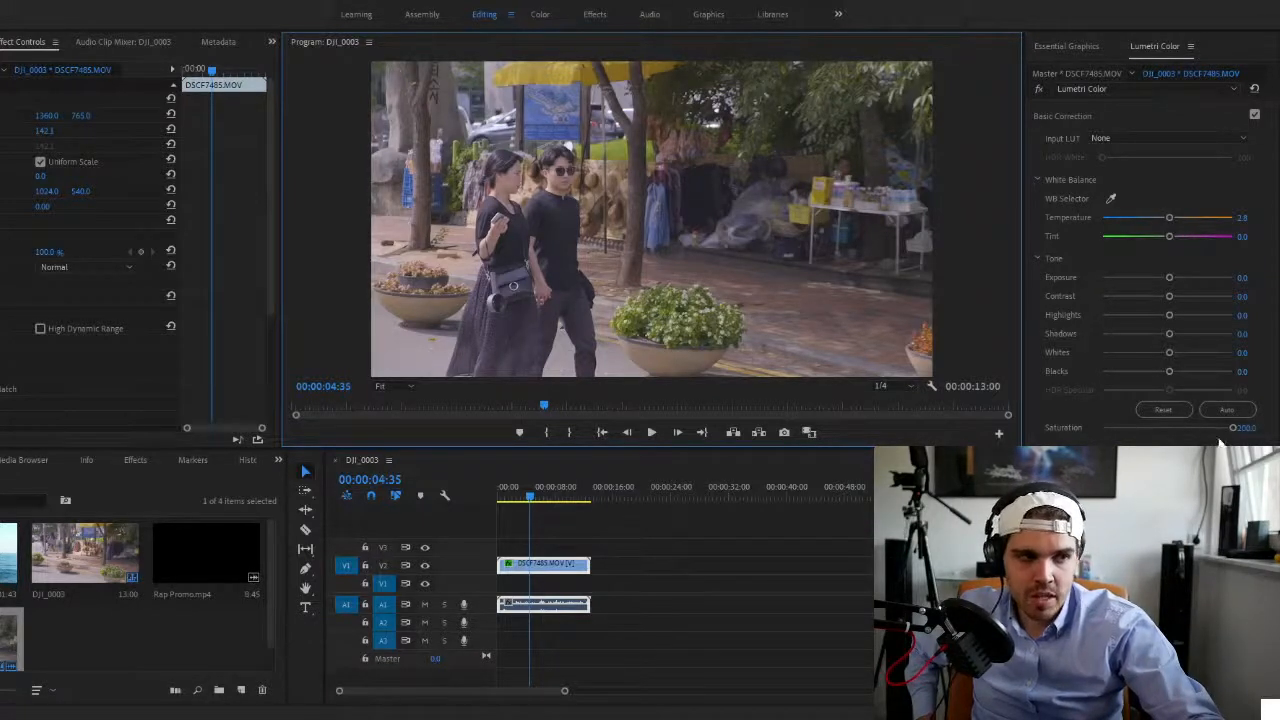
{"action": "left_click_drag", "start_coordinate": [1224, 430], "coordinate": [1215, 428]}
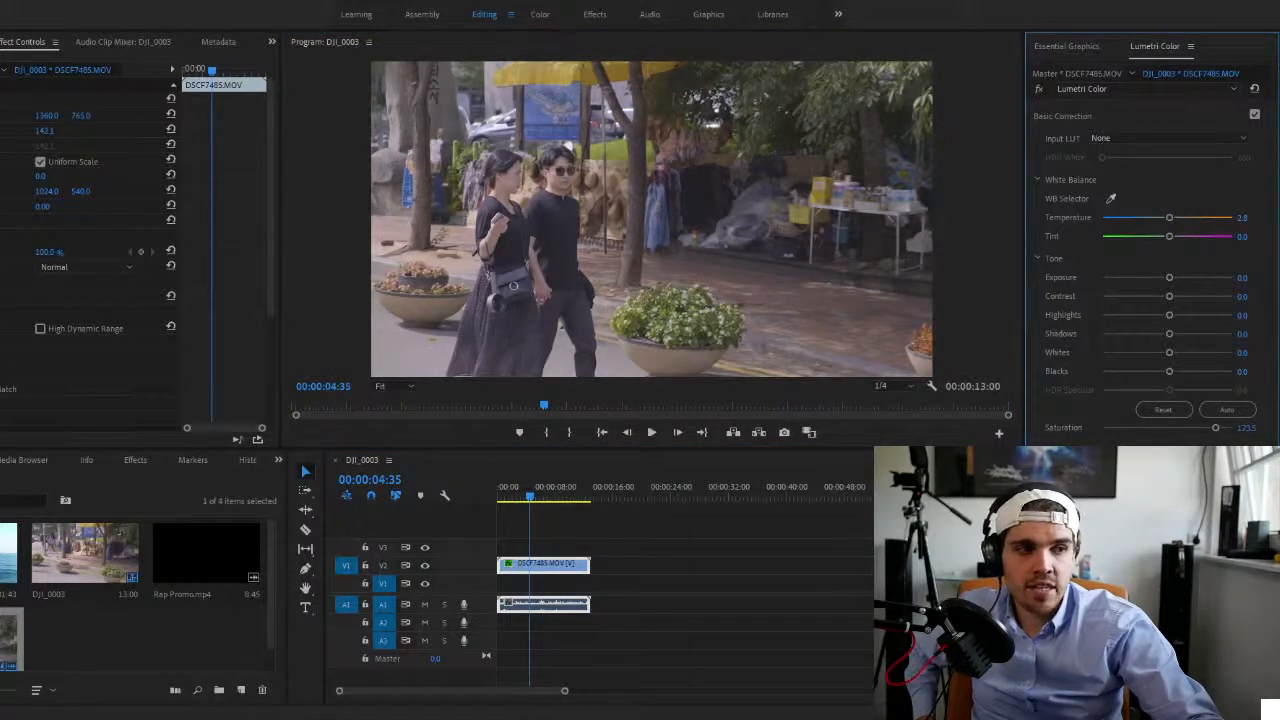
- Look over the HSL Secondary and Color Wheels & Match controls, return to Curves, and preview the clip at 00:00:03:00
{"action": "left_click", "coordinate": [1062, 116]}
{"action": "left_click", "coordinate": [1090, 264]}
{"action": "left_click", "coordinate": [1086, 236]}
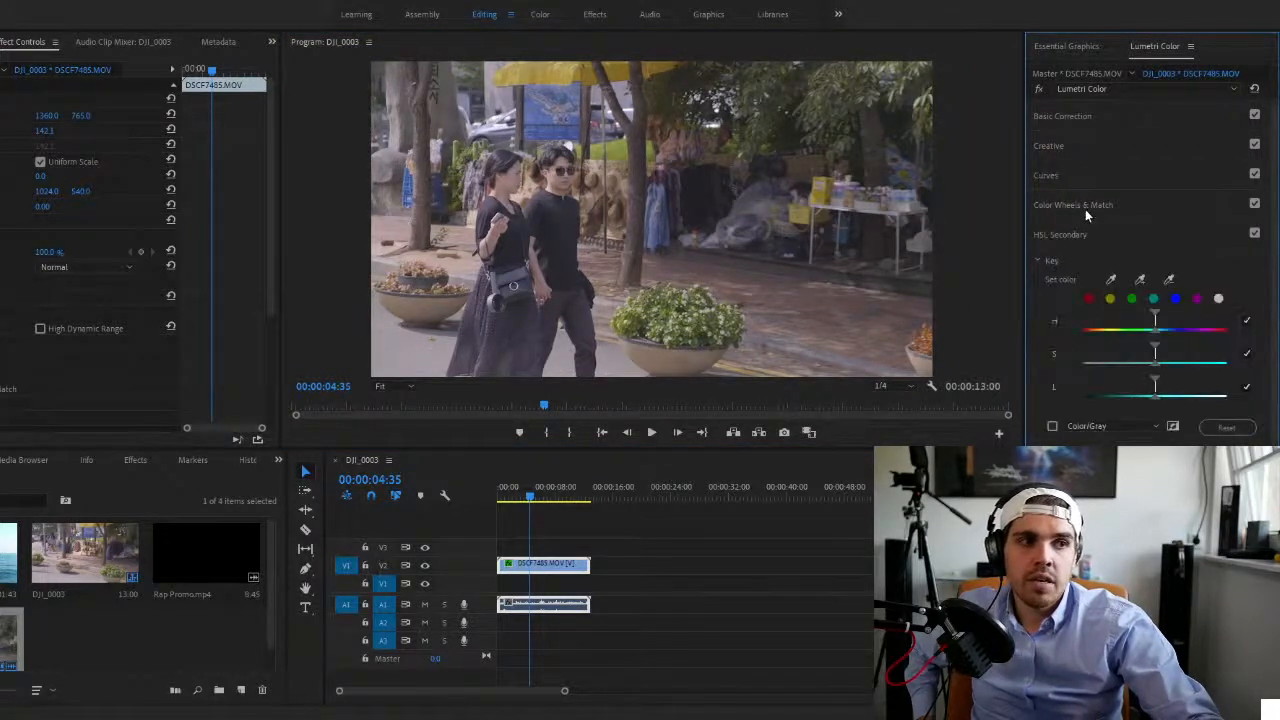
{"action": "left_click", "coordinate": [1084, 206]}
{"action": "left_click", "coordinate": [1064, 180]}
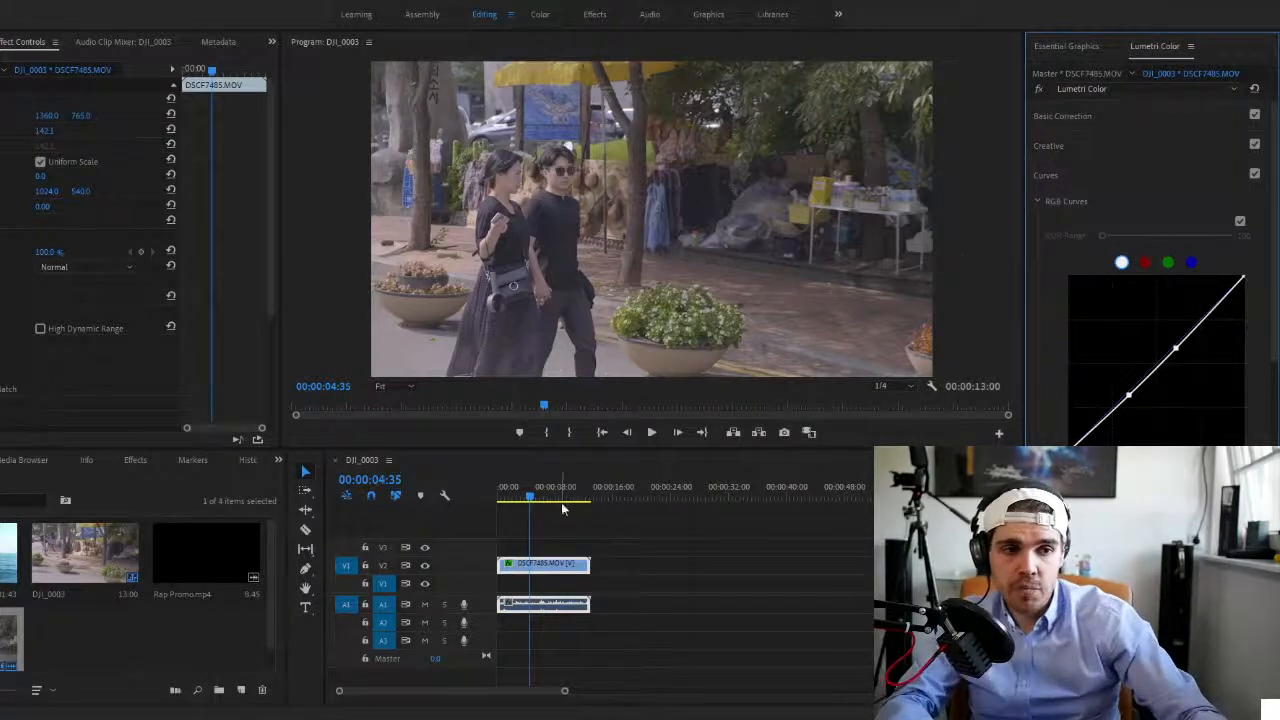
{"action": "left_click_drag", "start_coordinate": [535, 497], "coordinate": [518, 497]}
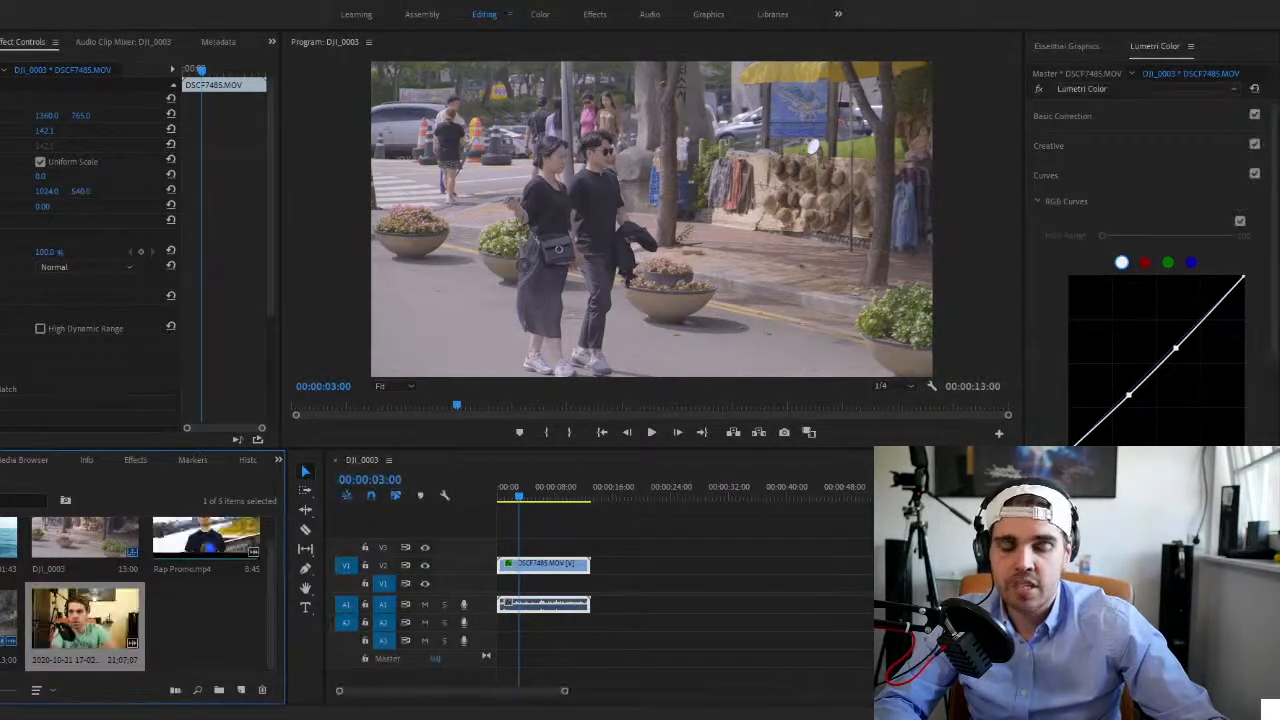
{"action": "left_click_drag", "start_coordinate": [580, 541], "coordinate": [532, 639]}
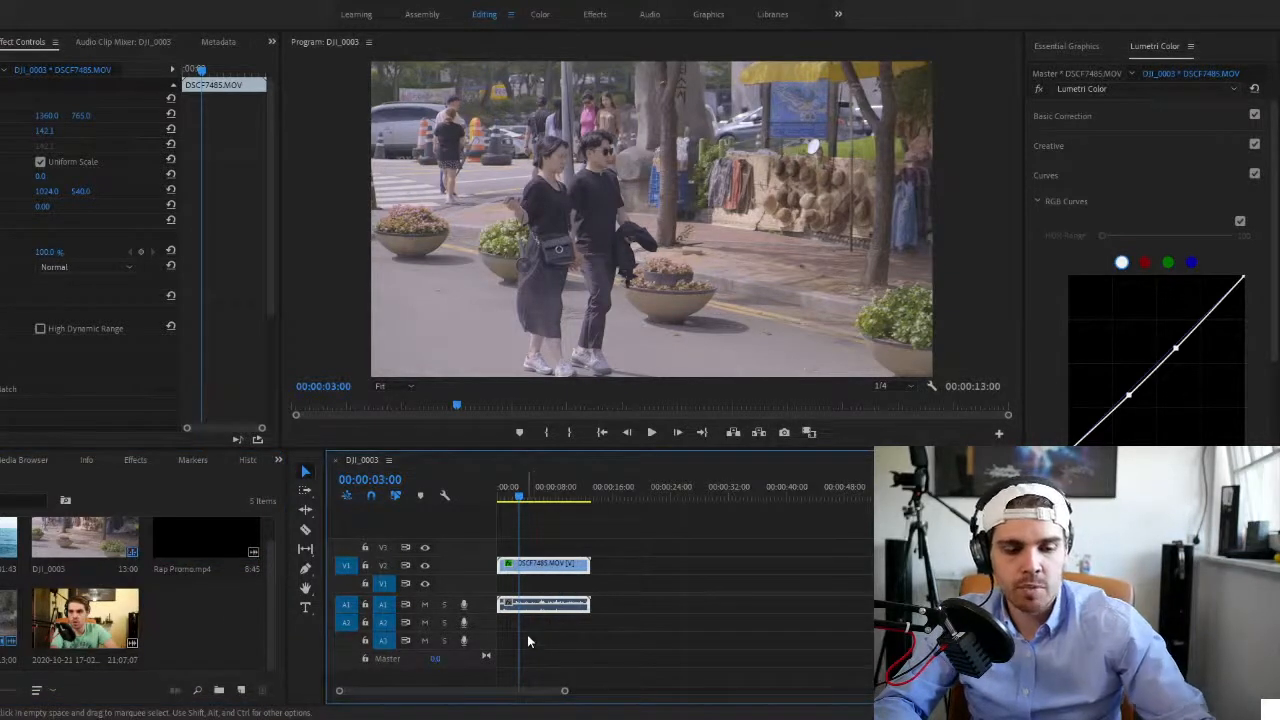
{"action": "key", "text": "Delete"}
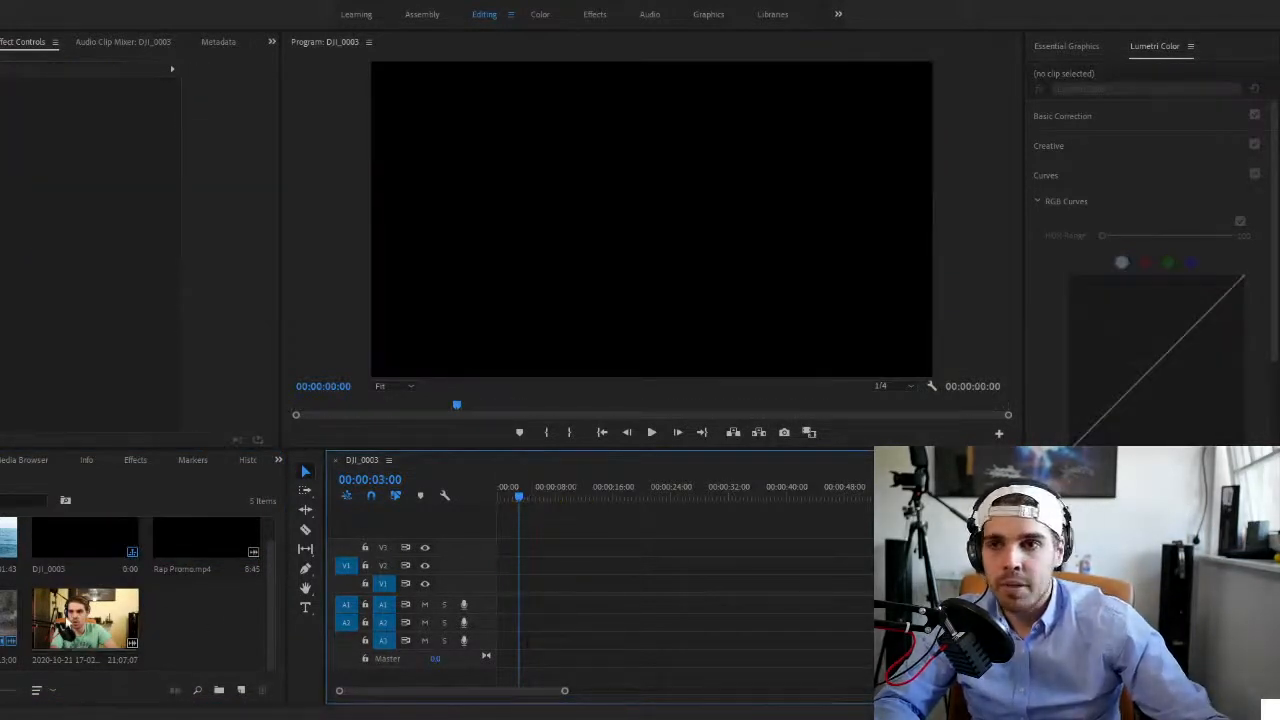
{"action": "left_click", "coordinate": [70, 622]}
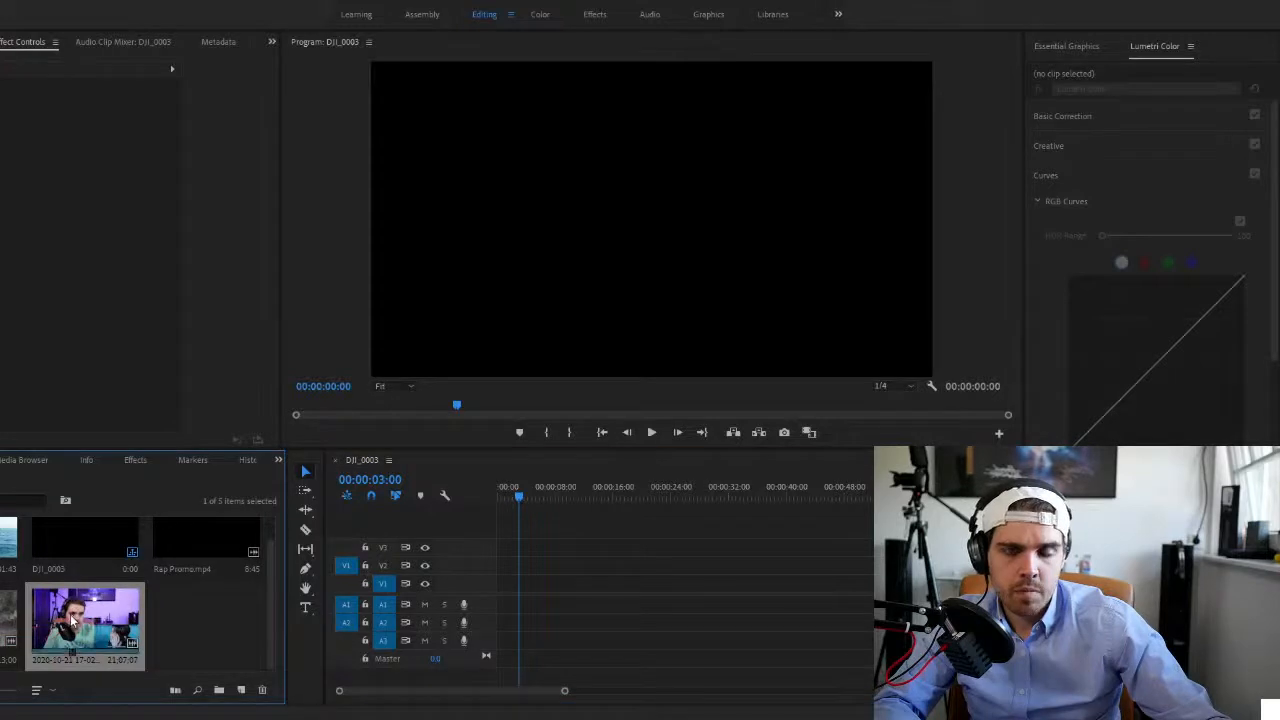
{"action": "double_click", "coordinate": [66, 600]}
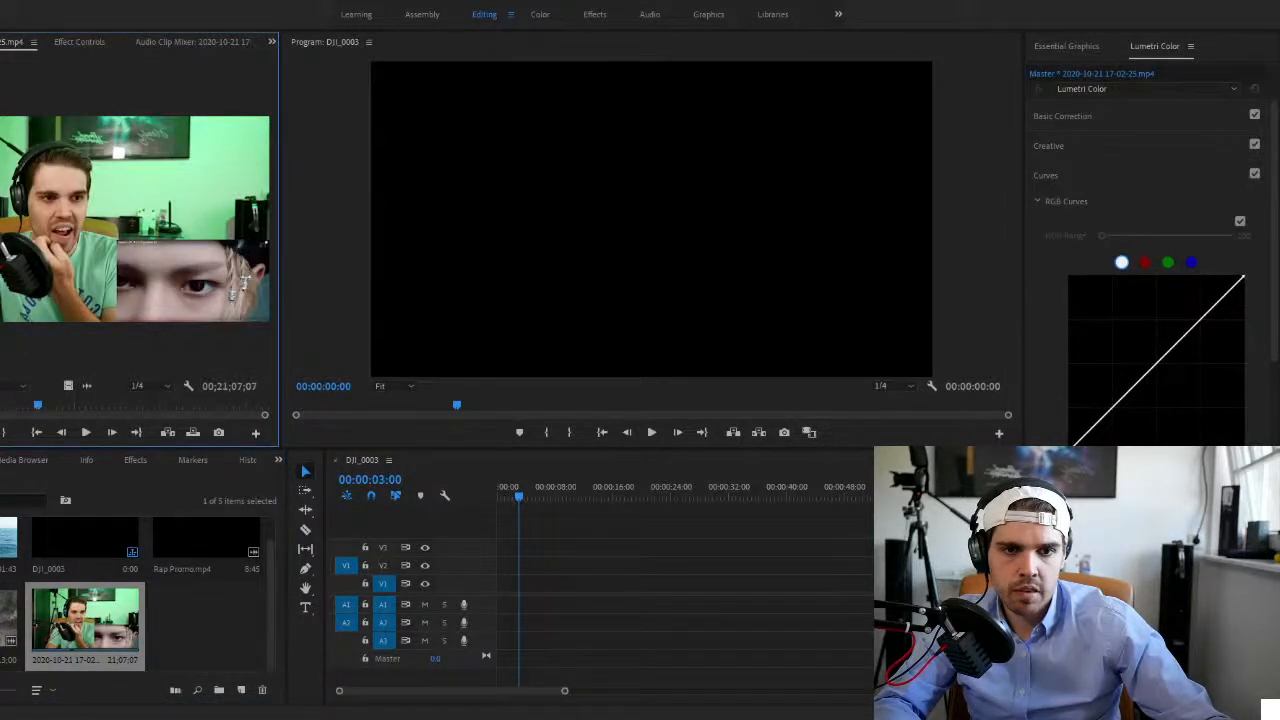
- Mark an excerpt of about 00;00;03;17 in the webcam recording and place it at the start of V2
{"action": "left_click_drag", "start_coordinate": [265, 415], "coordinate": [250, 415]}
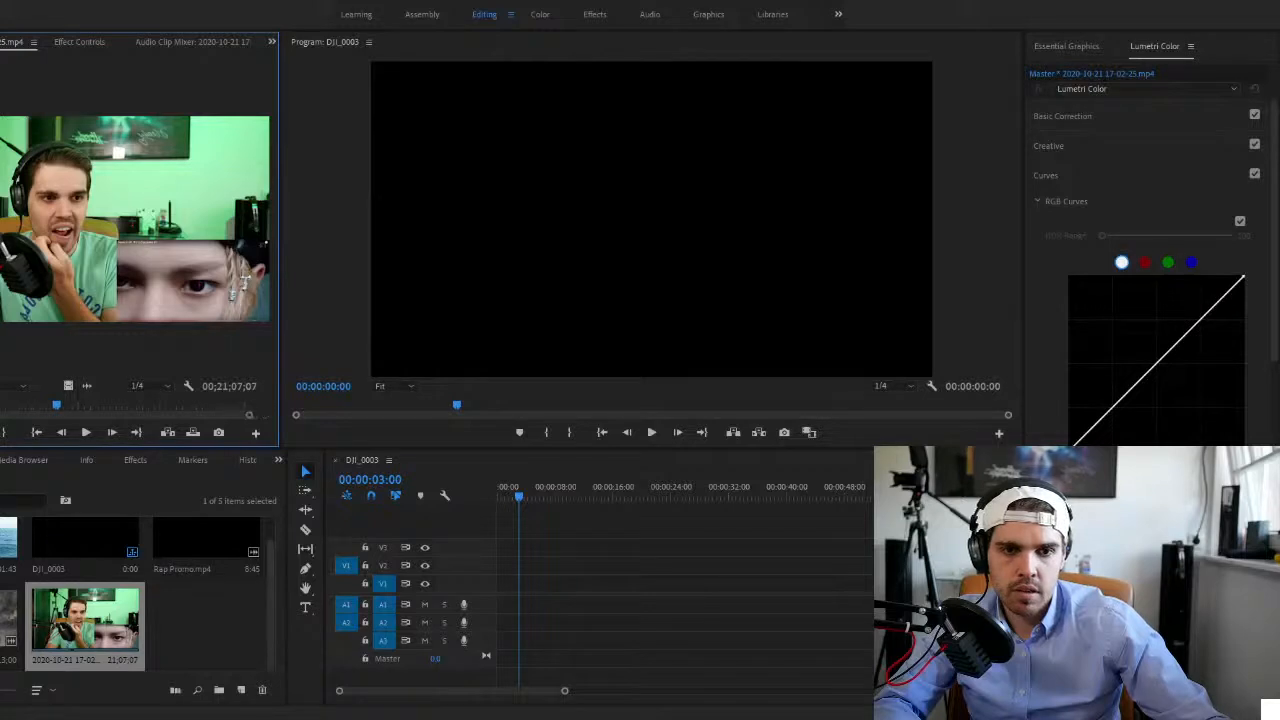
{"action": "left_click_drag", "start_coordinate": [59, 411], "coordinate": [30, 411]}
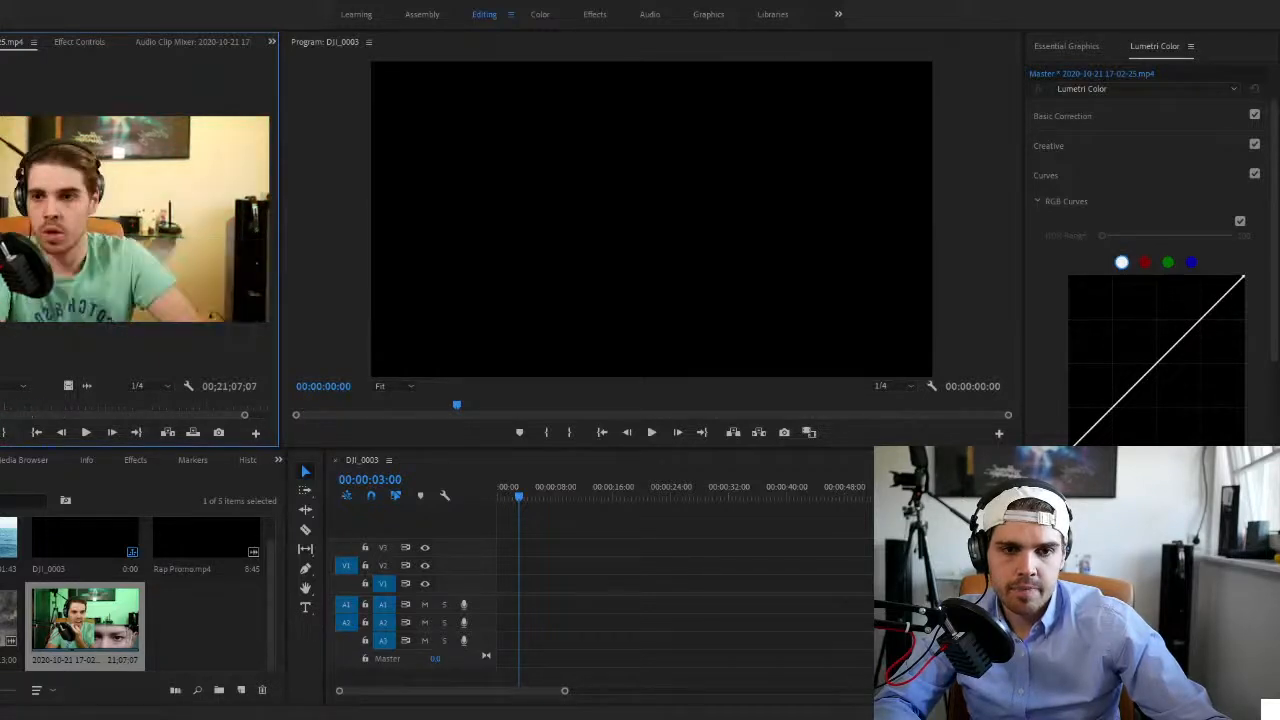
{"action": "key", "text": "i"}
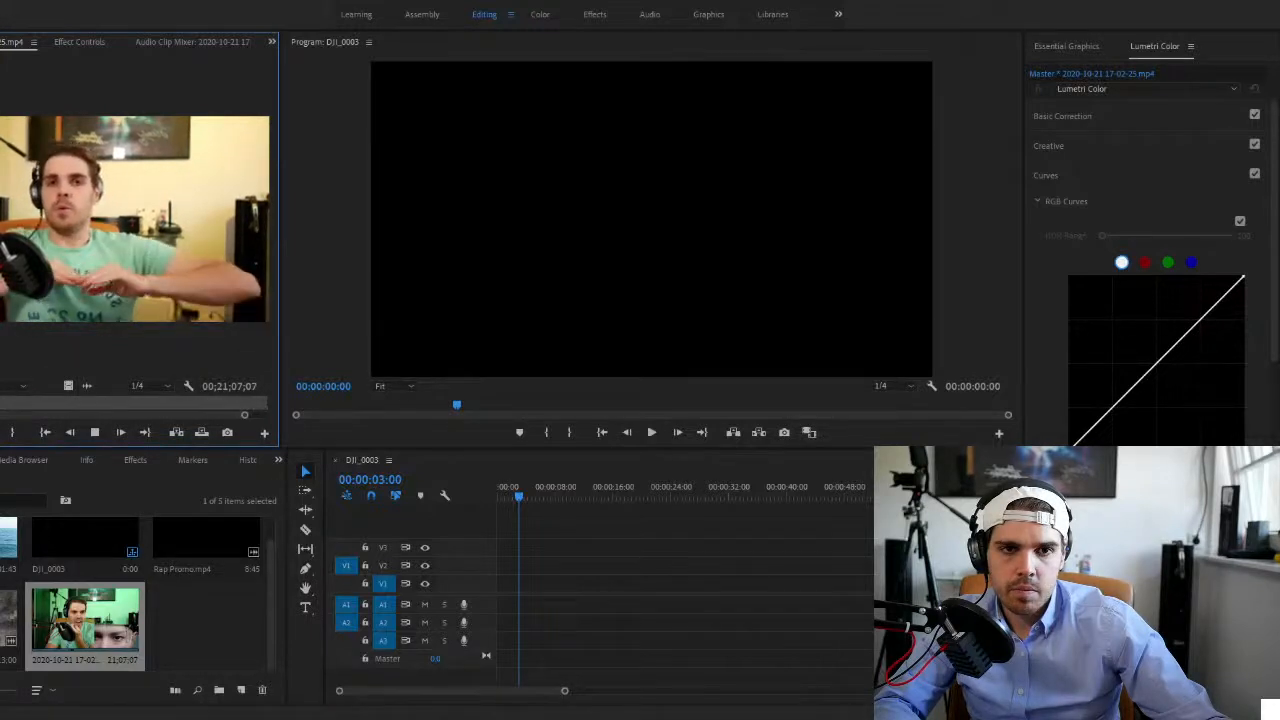
{"action": "left_click", "coordinate": [15, 432]}
{"action": "left_click", "coordinate": [201, 432]}
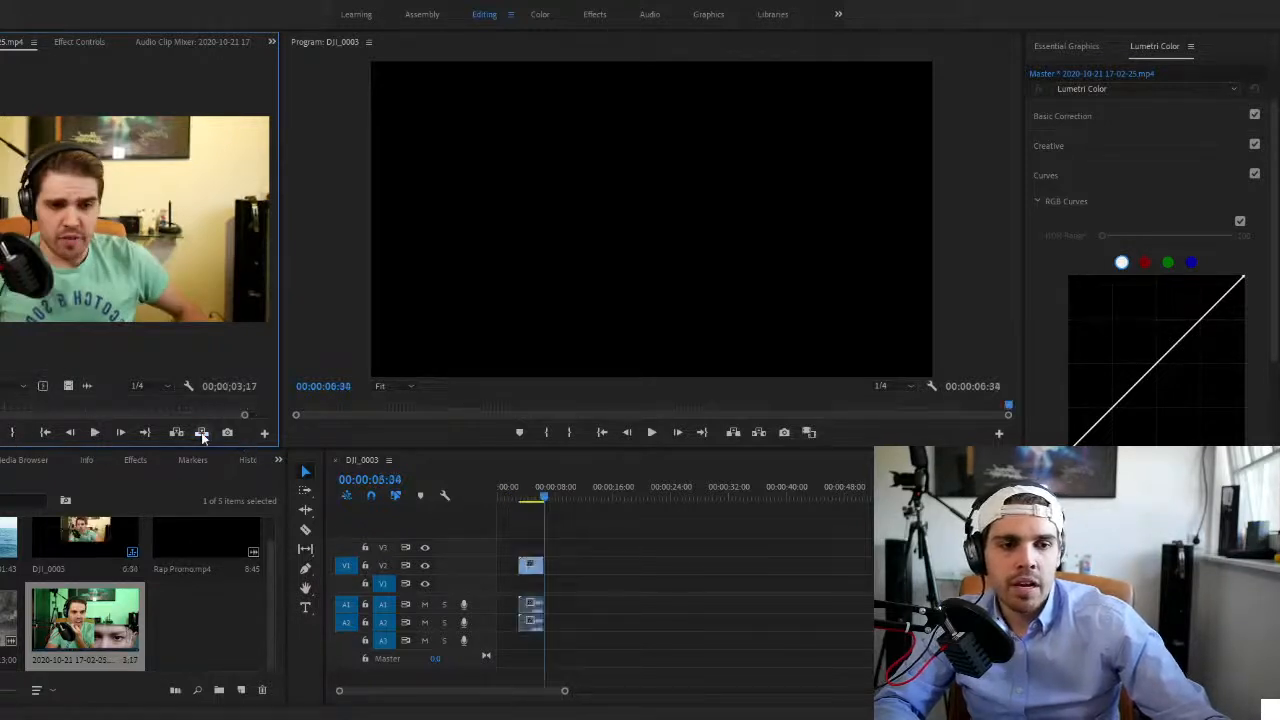
{"action": "left_click_drag", "start_coordinate": [530, 566], "coordinate": [509, 566]}
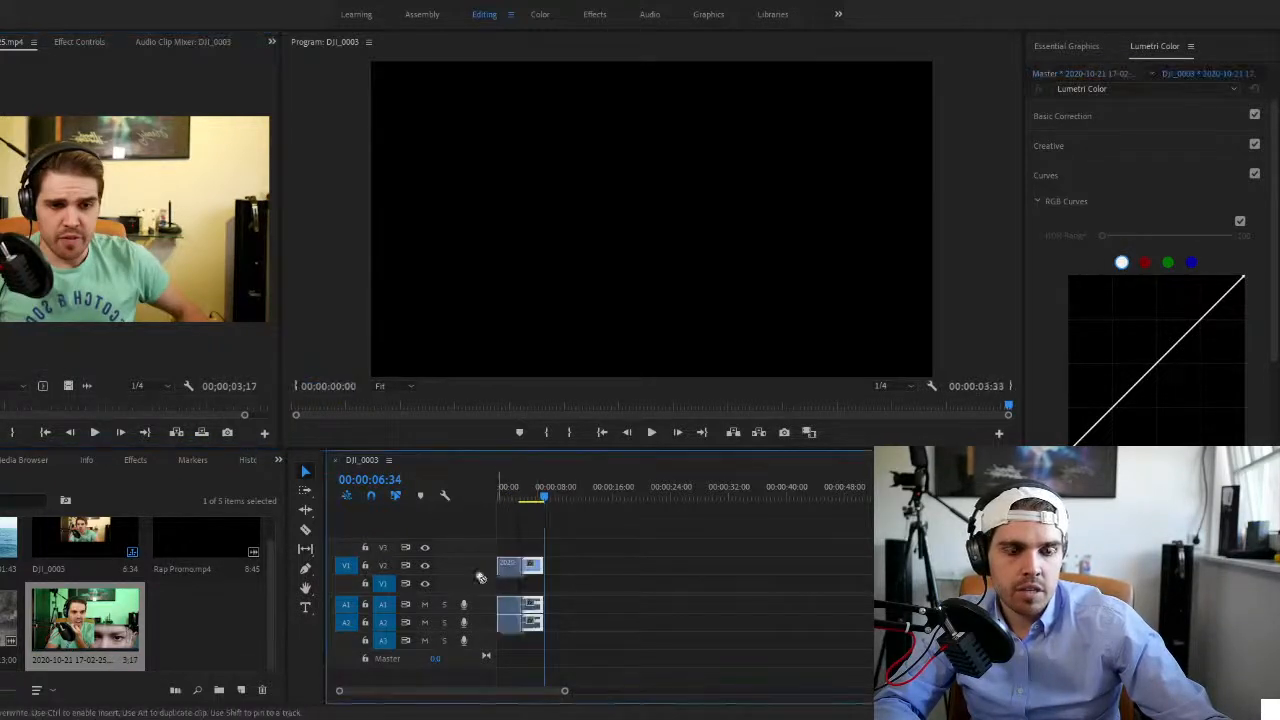
{"action": "left_click_drag", "start_coordinate": [564, 690], "coordinate": [399, 694]}
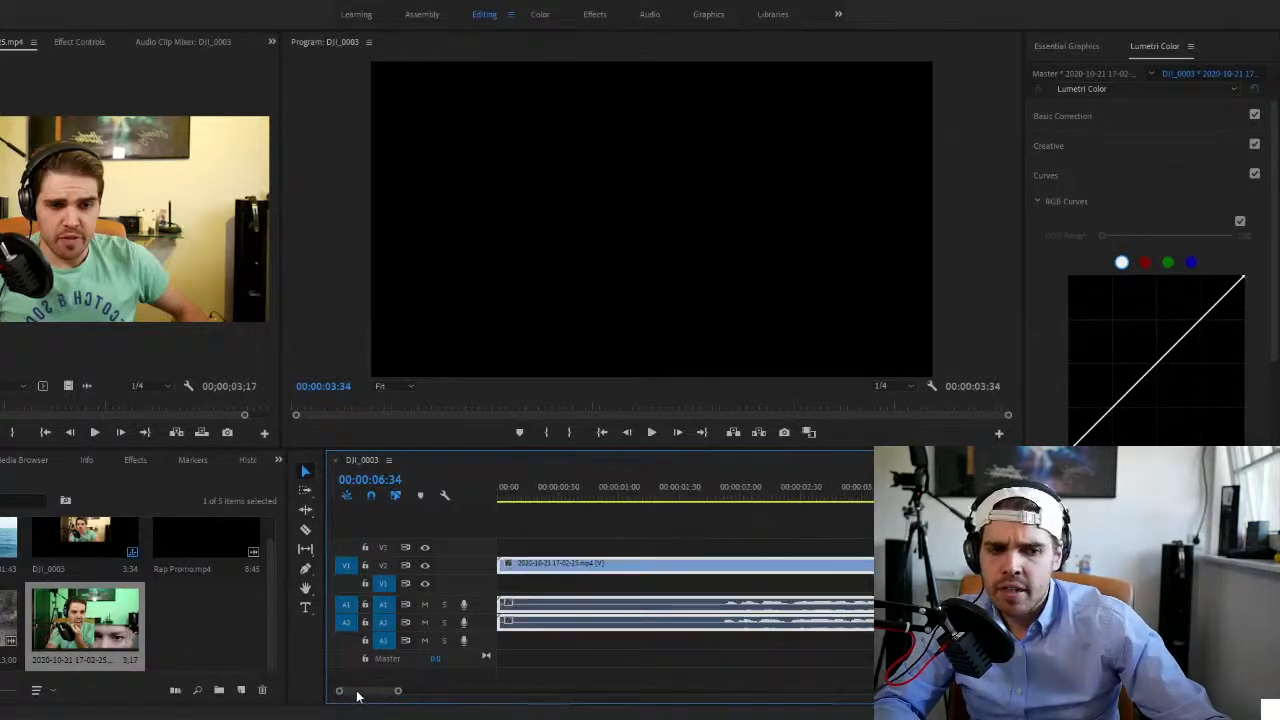
- Unlink the webcam clip's video and audio, and delete its audio on A1
{"action": "left_click", "coordinate": [757, 527]}
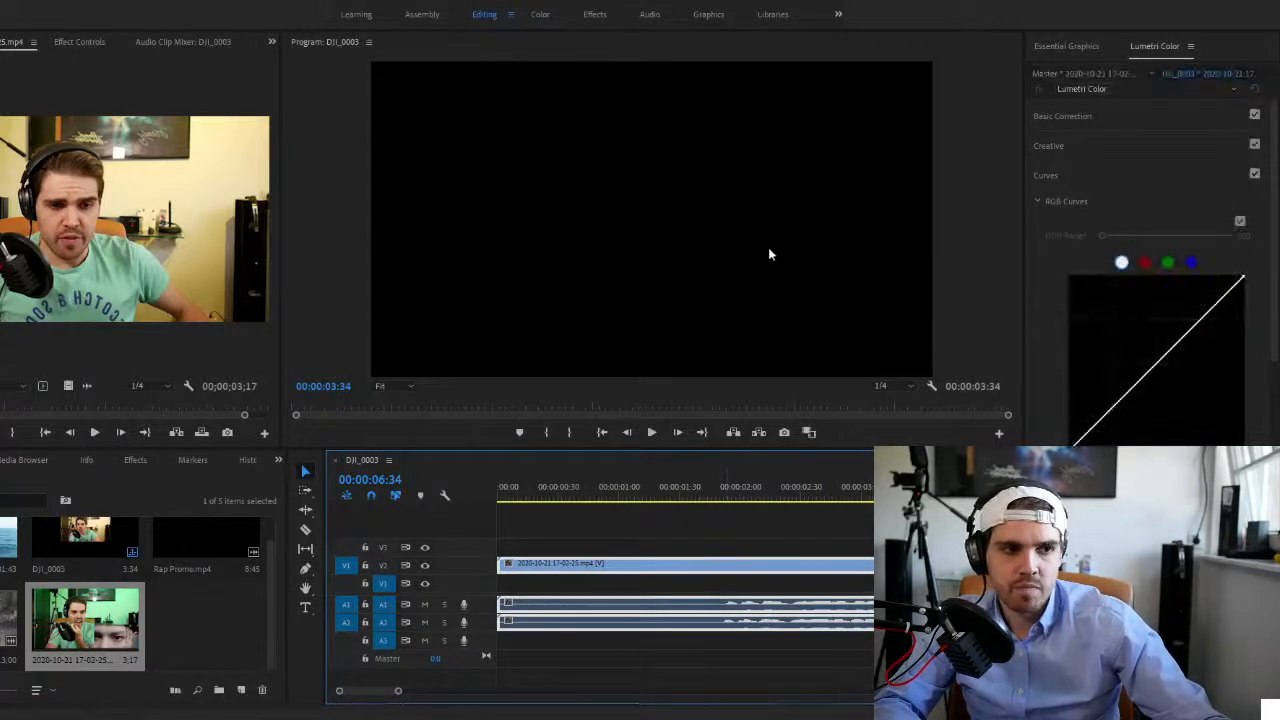
{"action": "left_click", "coordinate": [692, 604]}
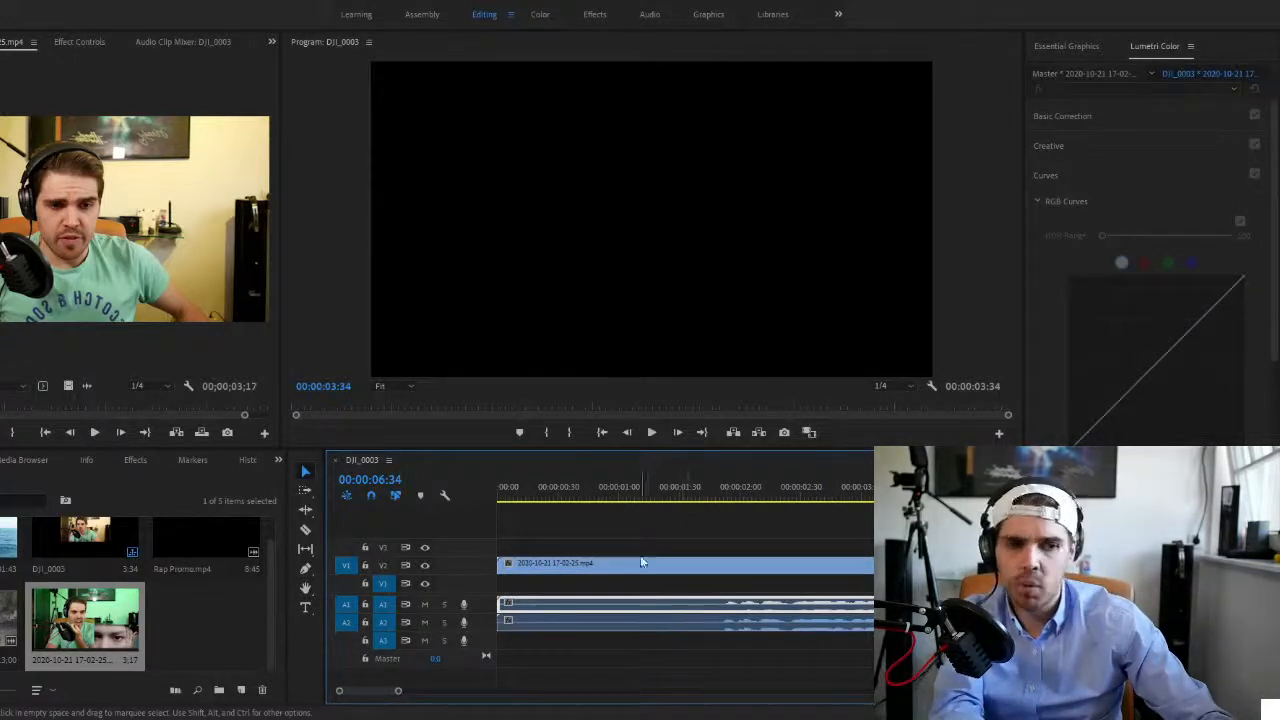
{"action": "key", "text": "Delete"}
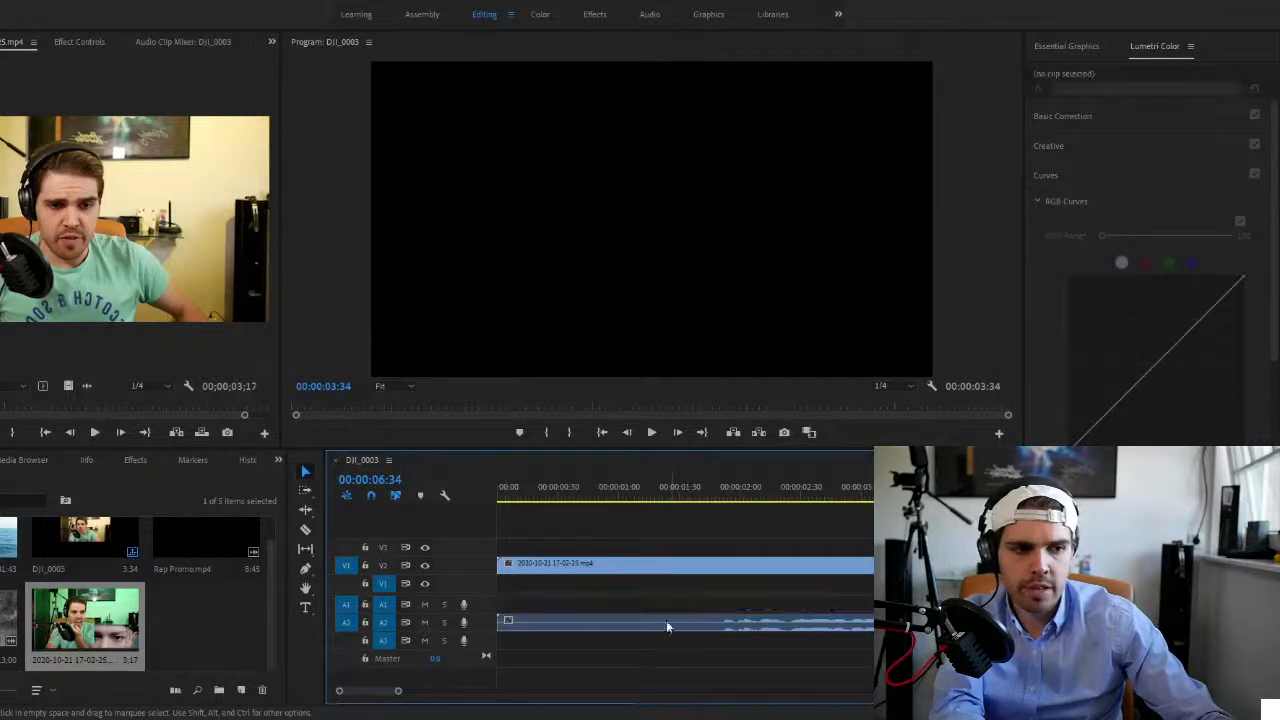
- Move the remaining audio from A2 up to A1 and link it with the webcam video clip
{"action": "left_click", "coordinate": [573, 626]}
{"action": "left_click_drag", "start_coordinate": [550, 589], "coordinate": [550, 600]}
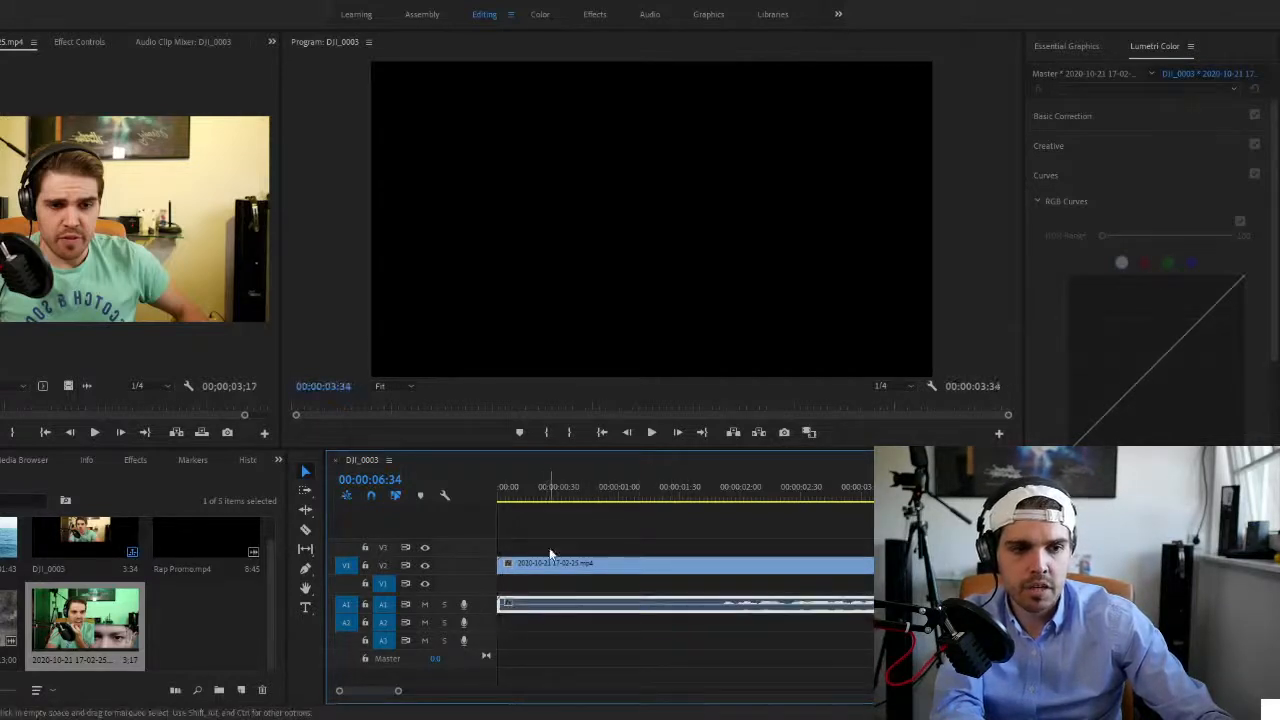
{"action": "left_click", "coordinate": [546, 566], "text": "shift"}
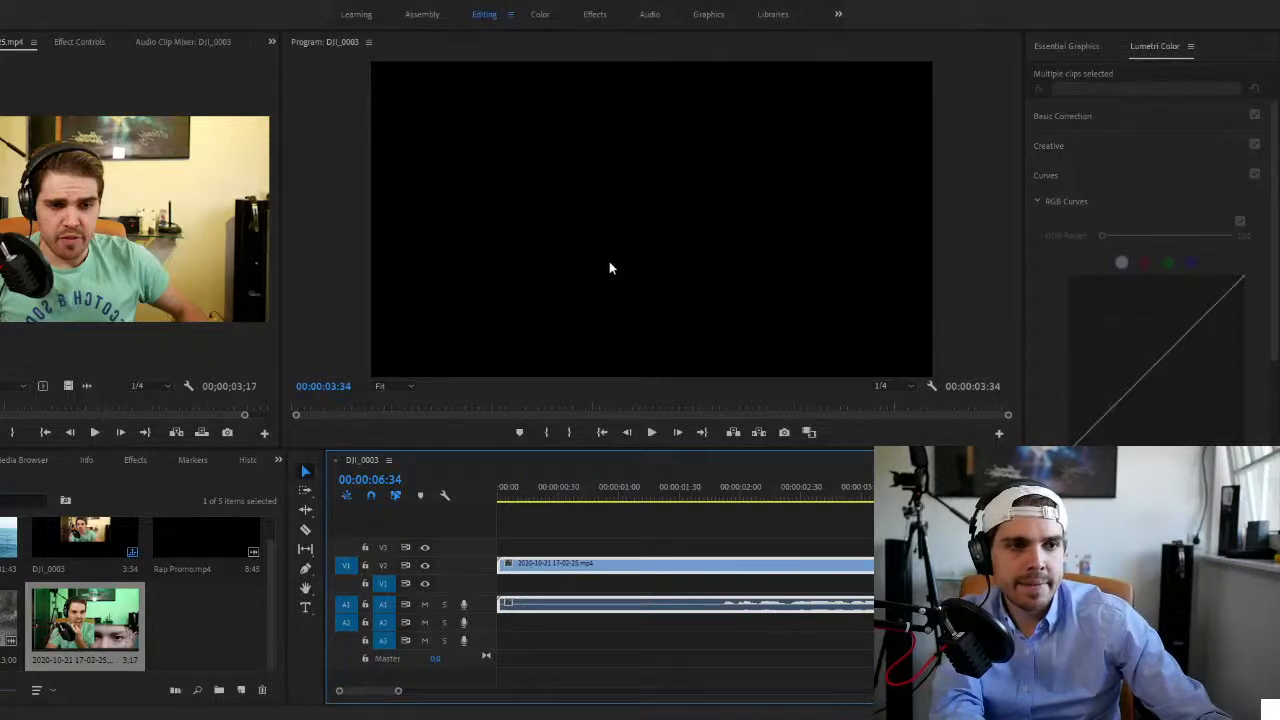
{"action": "left_click", "coordinate": [602, 633]}
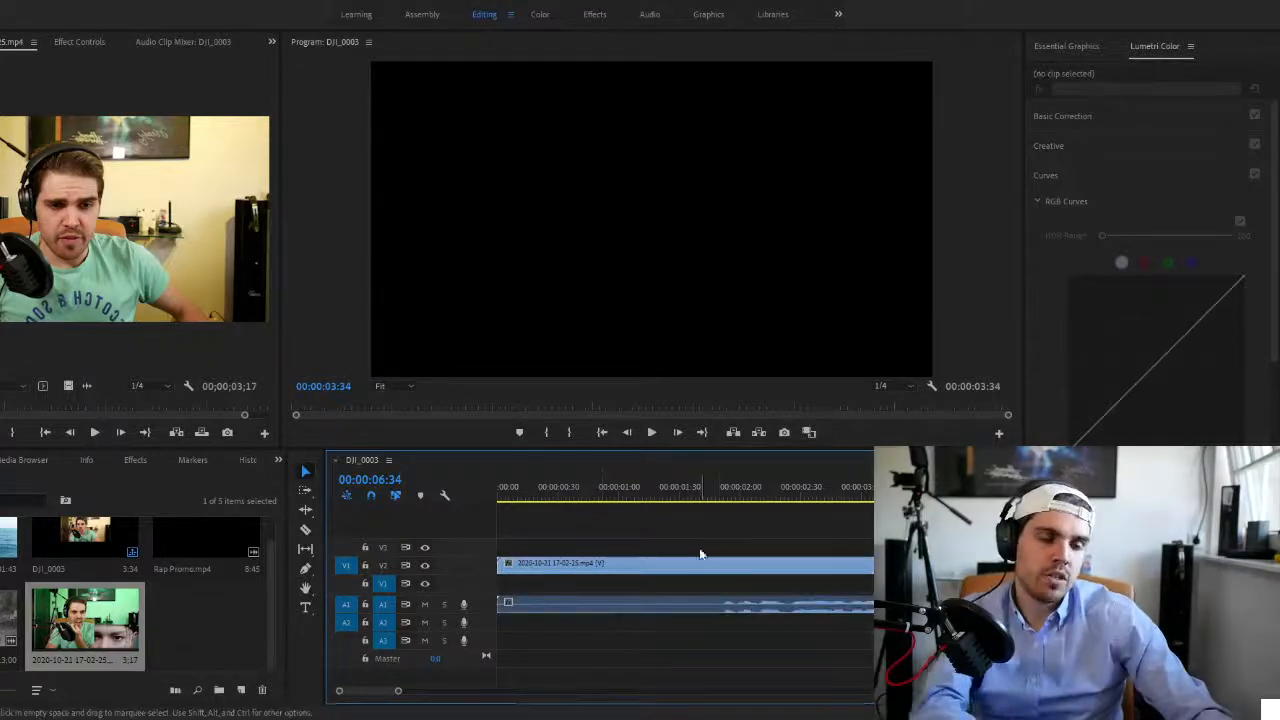
- Scale up the webcam clip at the start of the sequence until it fills the program frame
{"action": "left_click", "coordinate": [499, 487]}
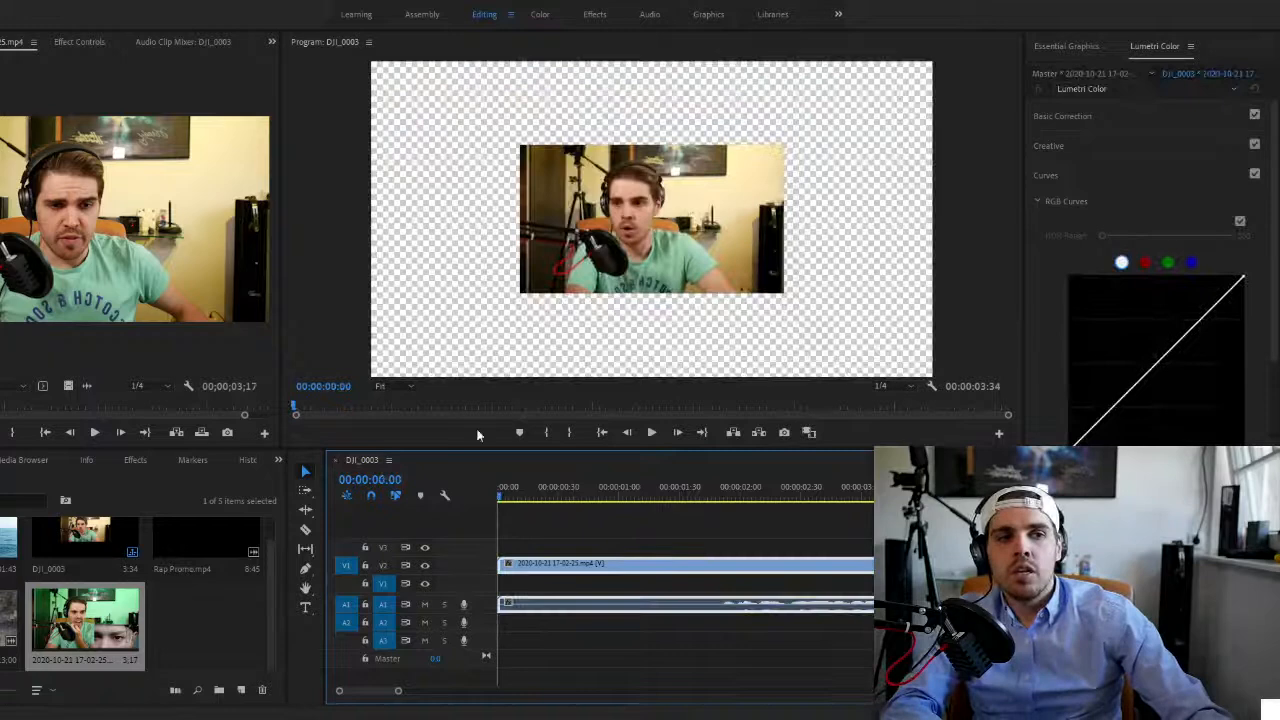
{"action": "left_click", "coordinate": [543, 252]}
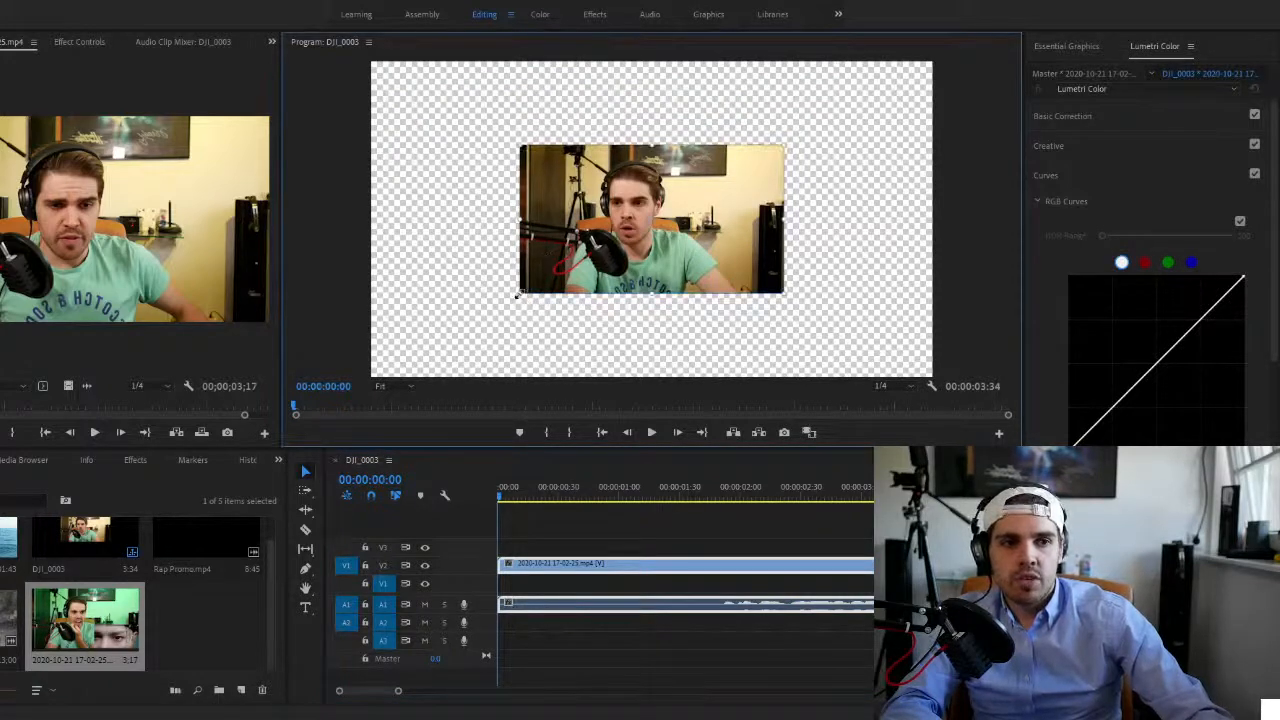
{"action": "left_click_drag", "start_coordinate": [521, 293], "coordinate": [404, 380]}
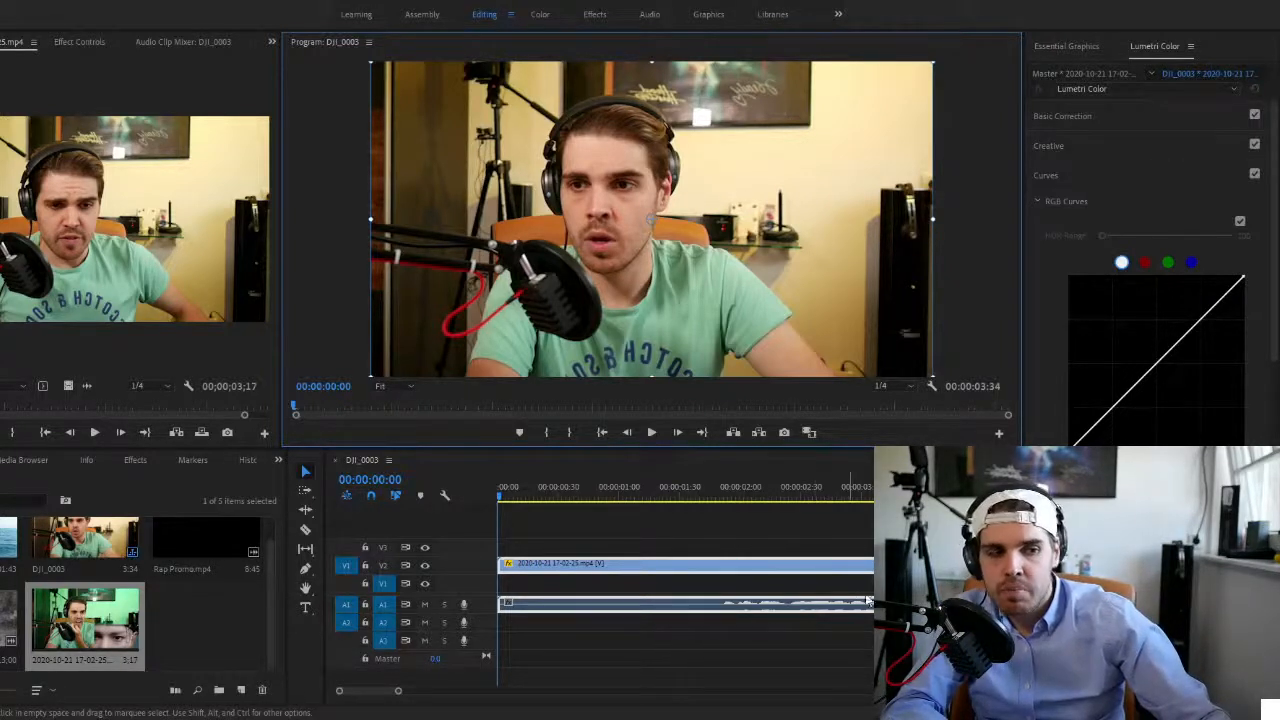
{"action": "left_click", "coordinate": [712, 590]}
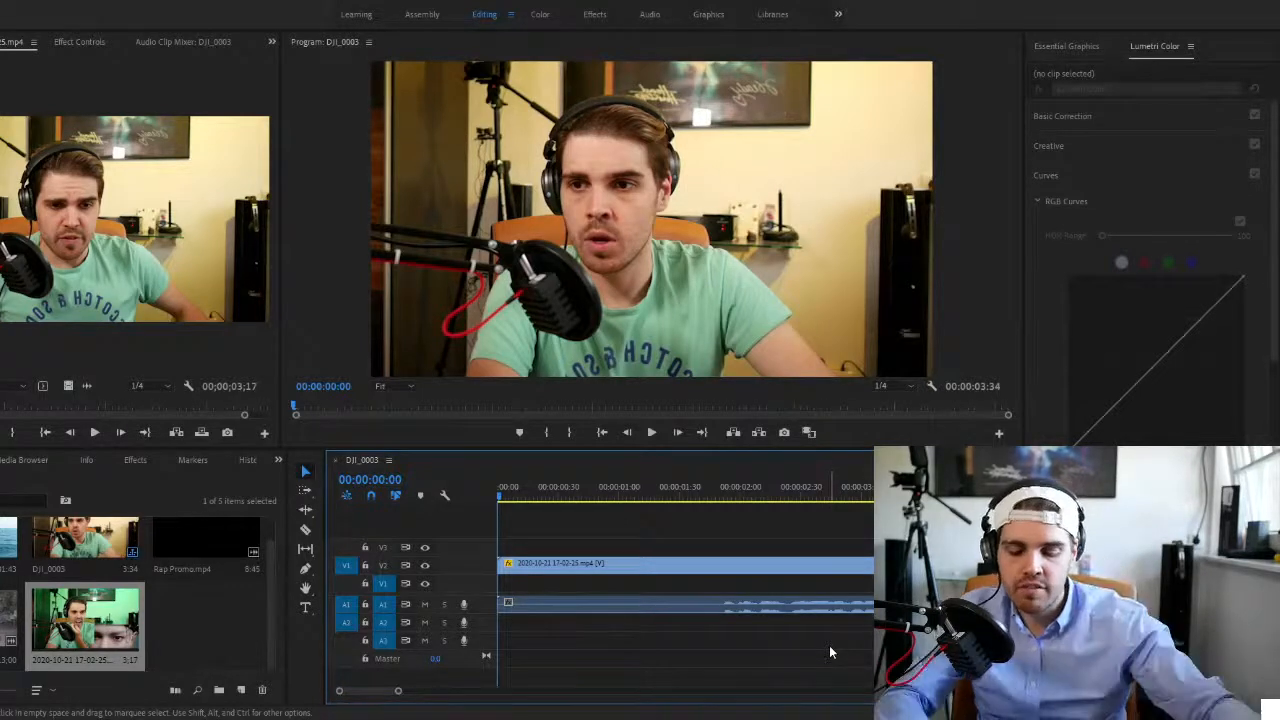
- Play the webcam clip and examine the audio waveform around 00:00:01:50 for the point where speech begins
{"action": "key", "text": "space"}
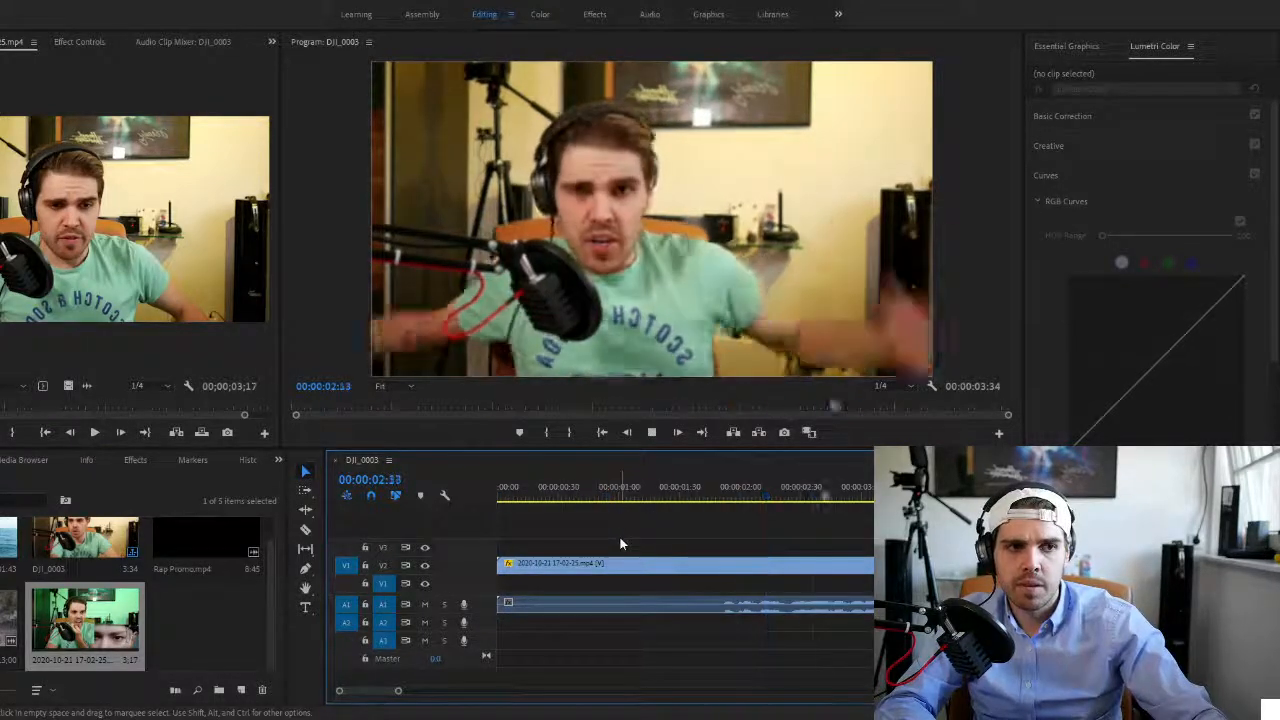
{"action": "key", "text": "space"}
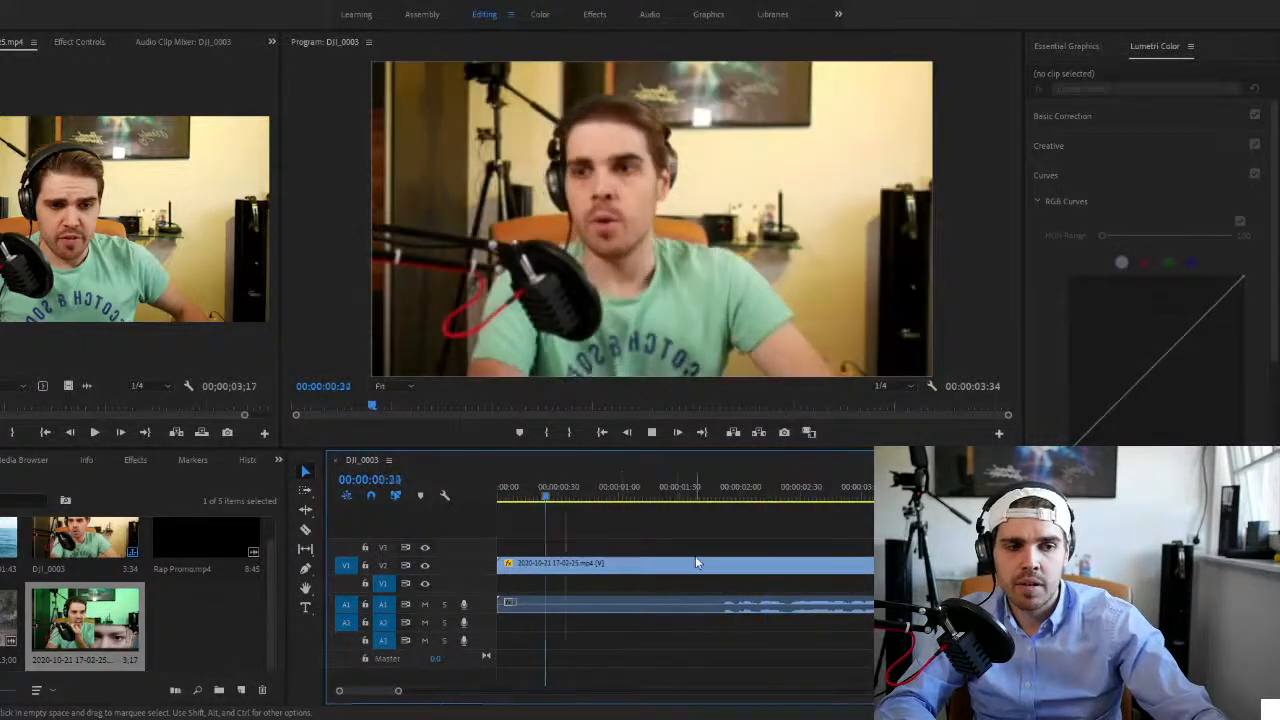
{"action": "key", "text": "space"}
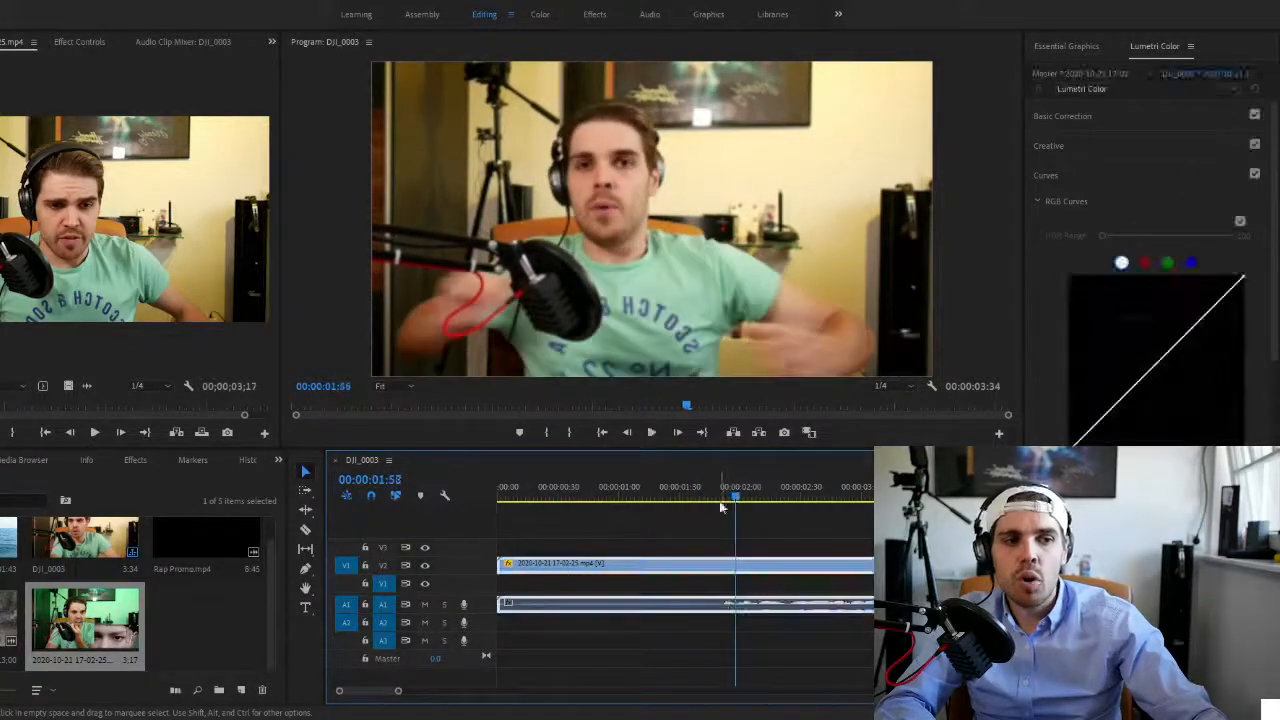
{"action": "left_click_drag", "start_coordinate": [728, 490], "coordinate": [730, 527]}
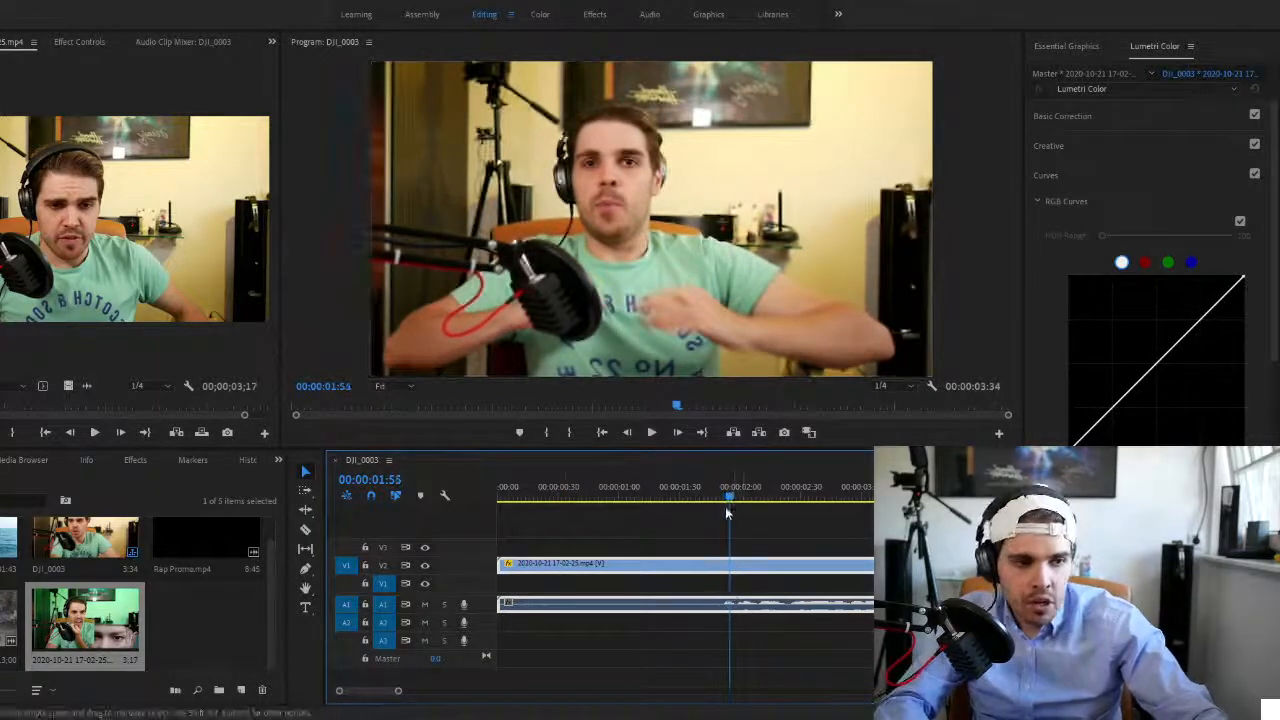
{"action": "left_click_drag", "start_coordinate": [398, 691], "coordinate": [380, 700]}
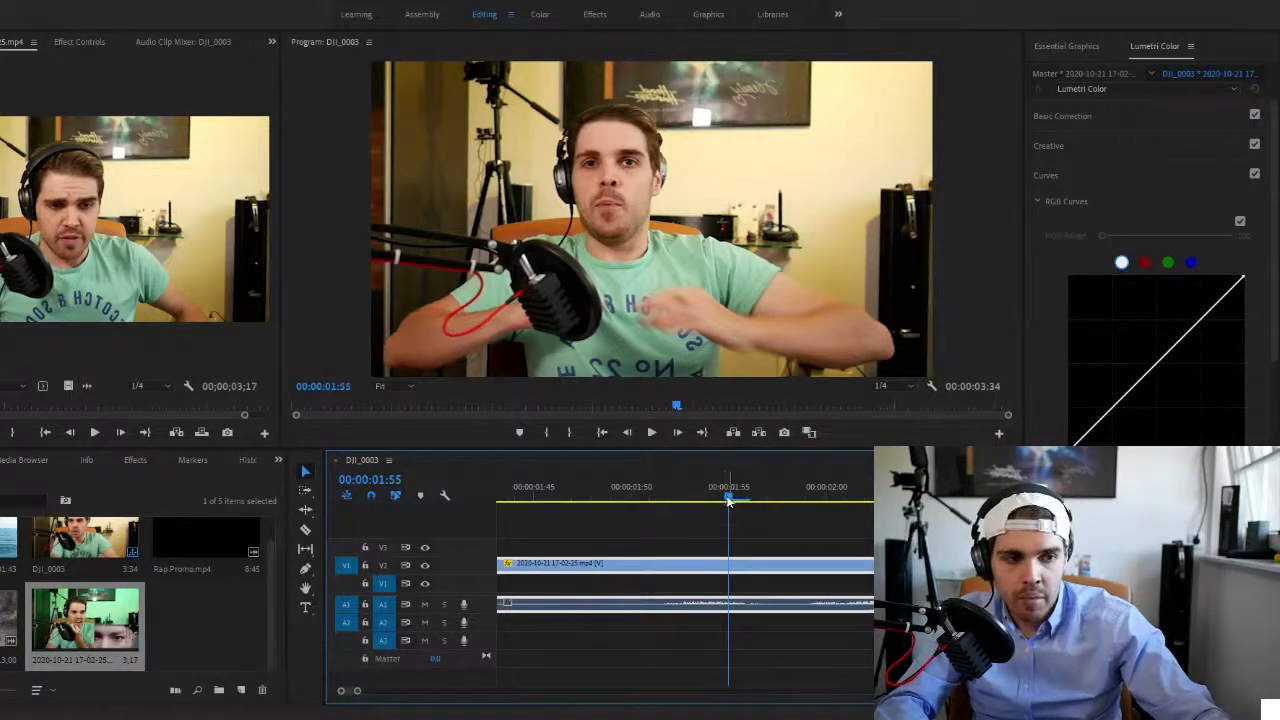
{"action": "left_click_drag", "start_coordinate": [727, 500], "coordinate": [643, 535]}
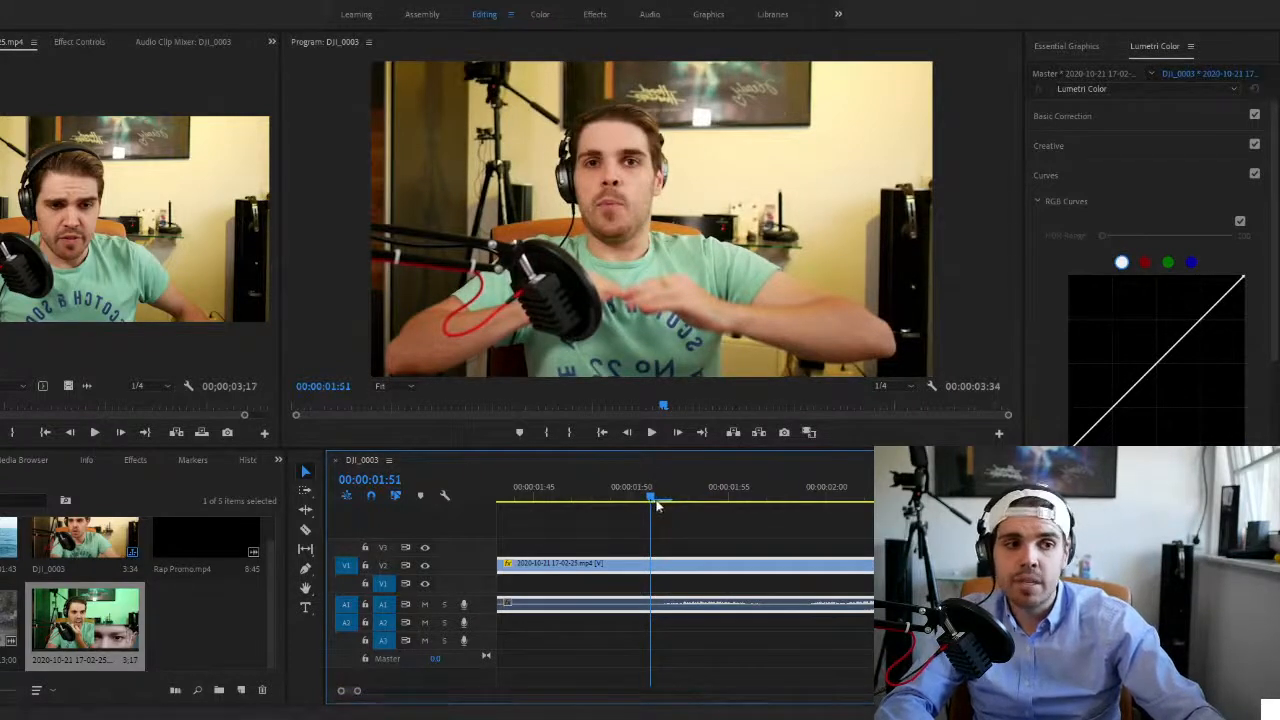
{"action": "left_click_drag", "start_coordinate": [657, 507], "coordinate": [651, 503]}
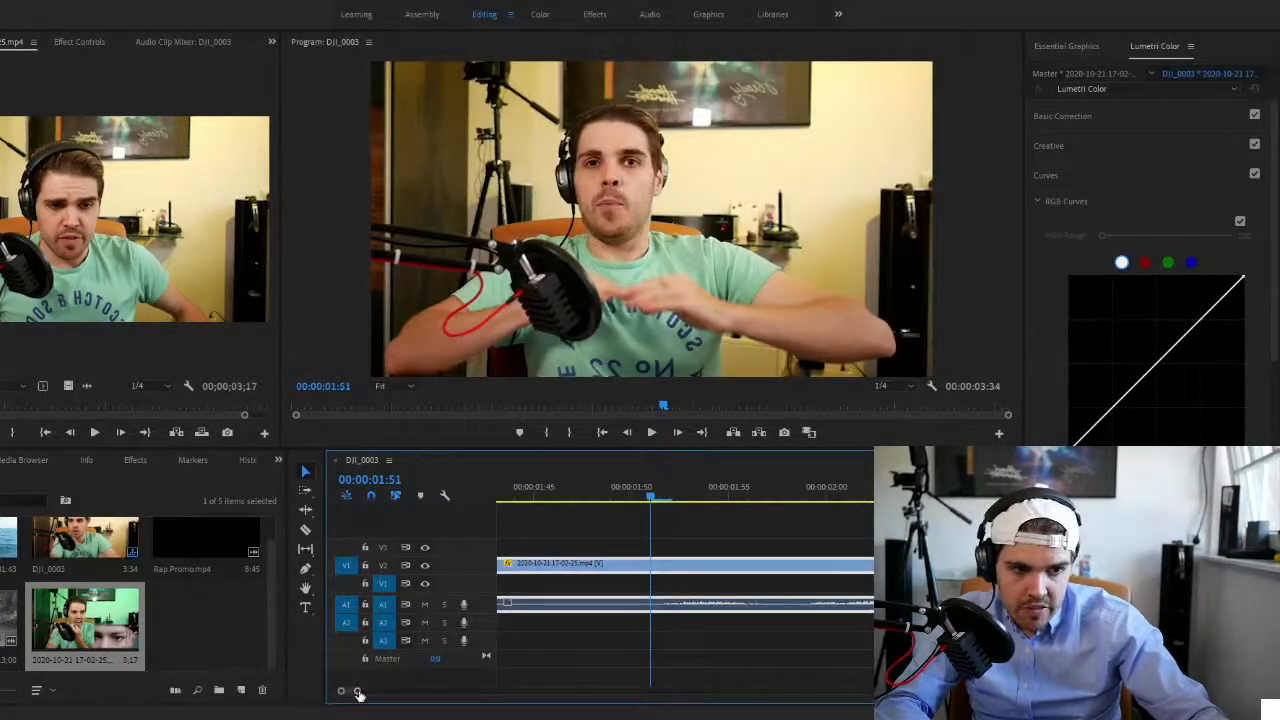
{"action": "left_click_drag", "start_coordinate": [359, 693], "coordinate": [343, 693]}
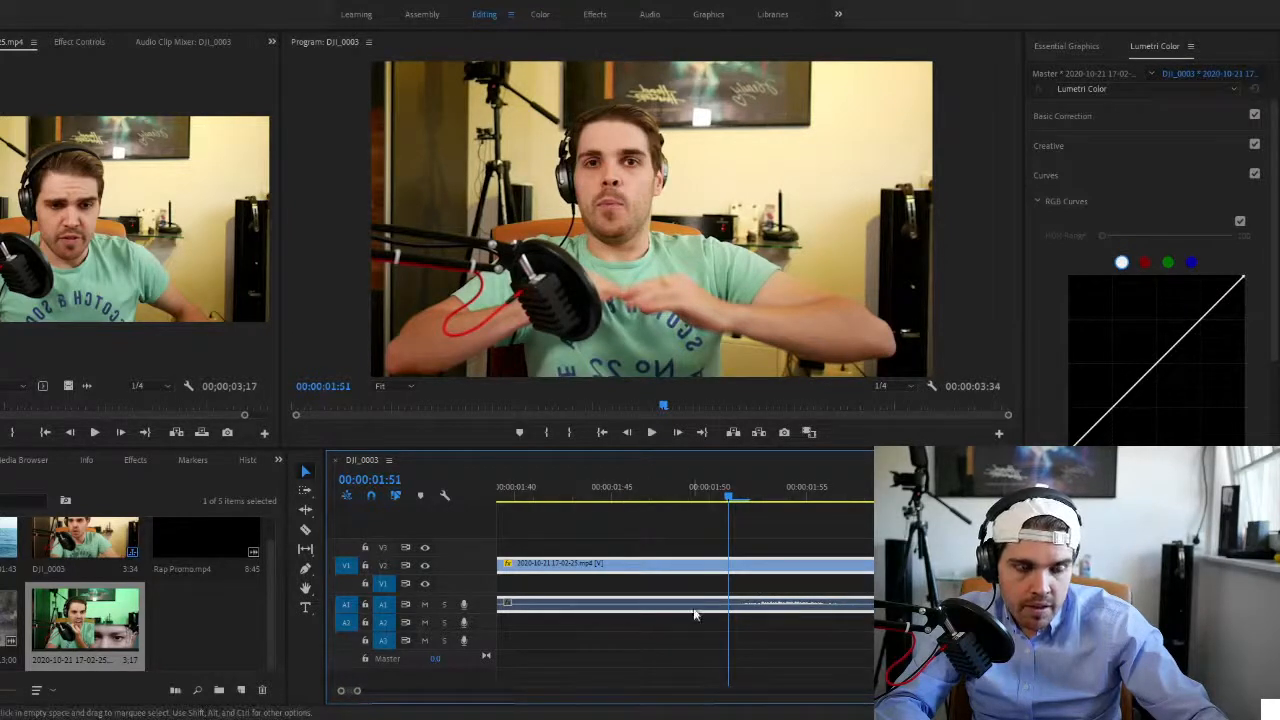
{"action": "left_click_drag", "start_coordinate": [733, 500], "coordinate": [730, 500]}
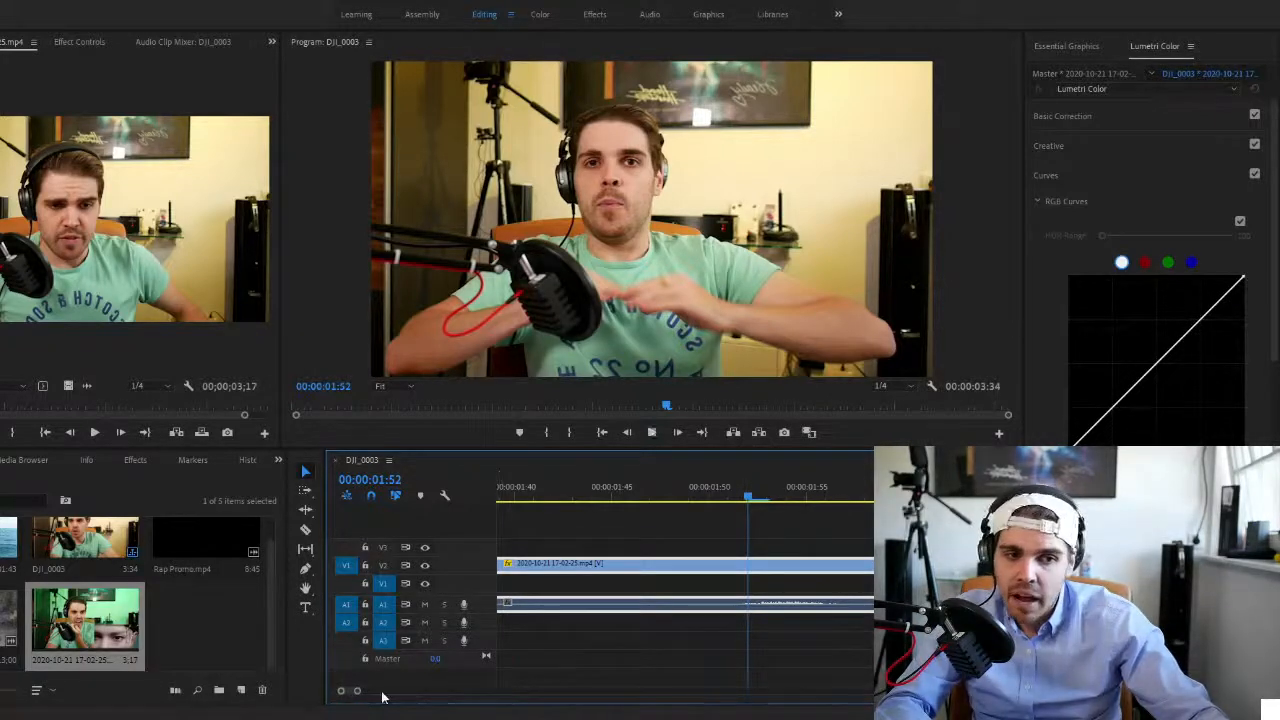
- Split the webcam clip with the Razor tool at 00:00:01:51, just before the speech in the waveform
{"action": "left_click_drag", "start_coordinate": [362, 691], "coordinate": [384, 691]}
{"action": "key", "text": "space"}
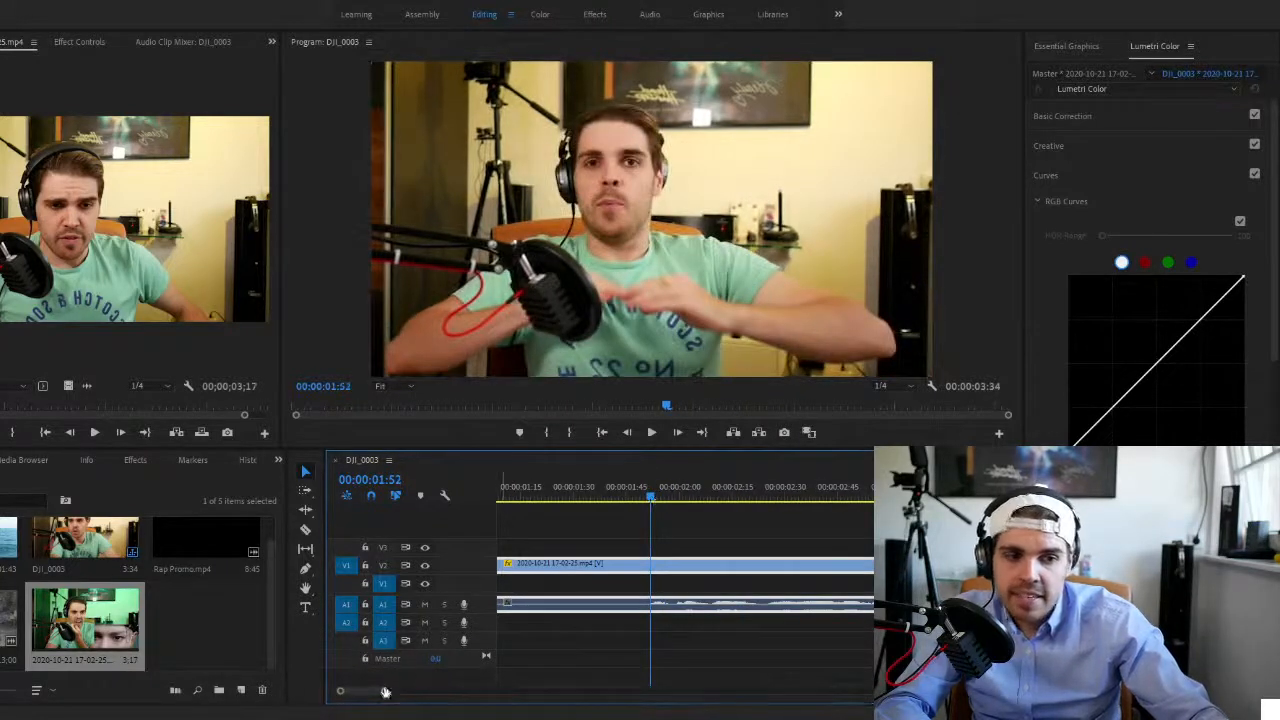
{"action": "left_click_drag", "start_coordinate": [385, 691], "coordinate": [356, 691]}
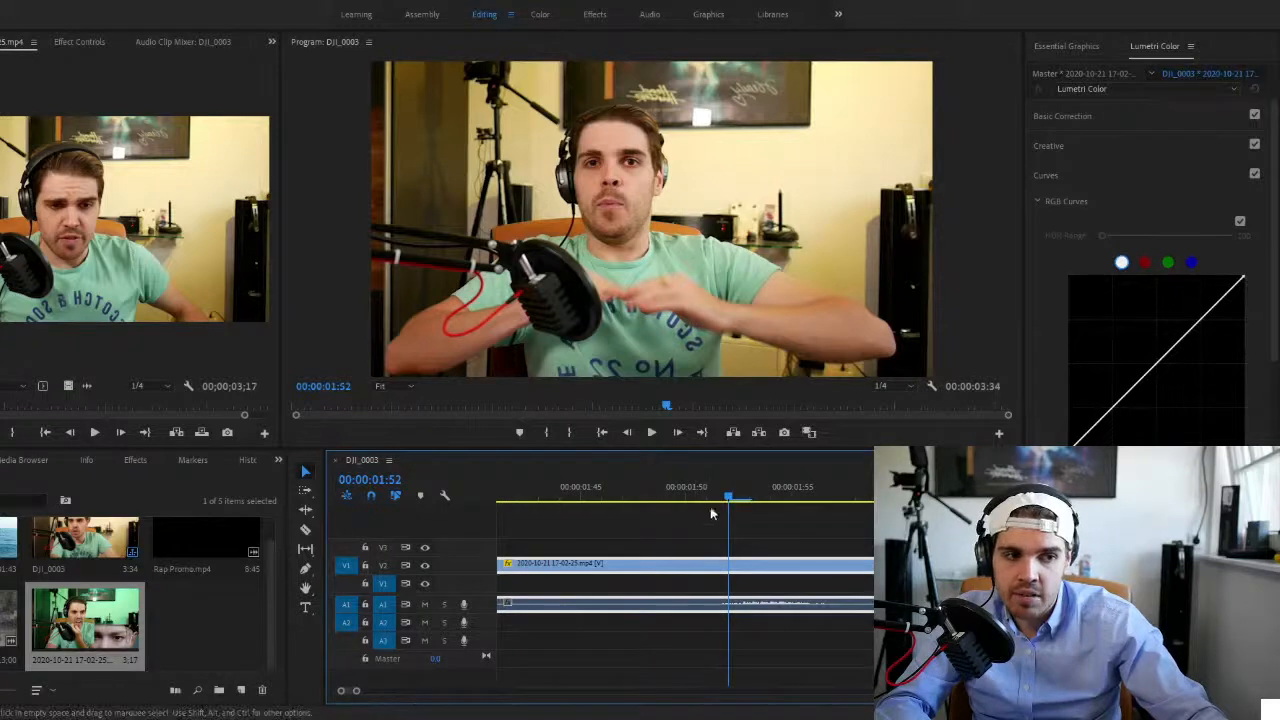
{"action": "key", "text": "Left"}
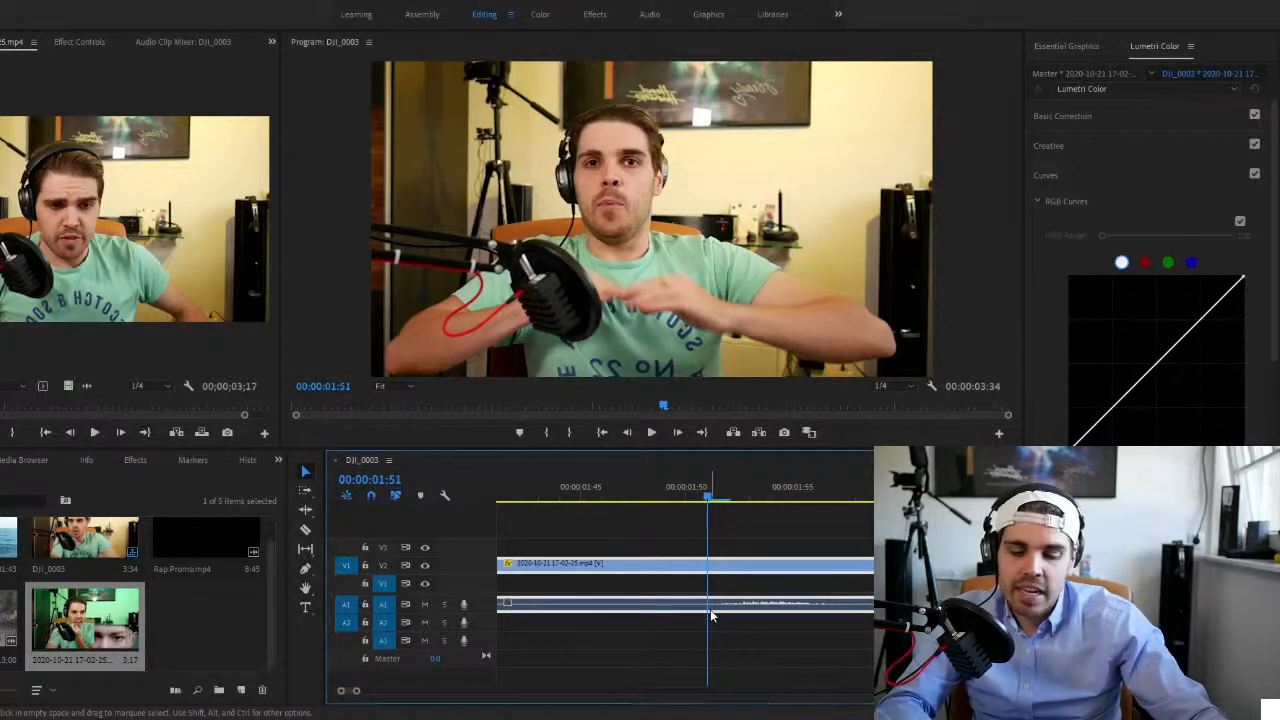
{"action": "key", "text": "c"}
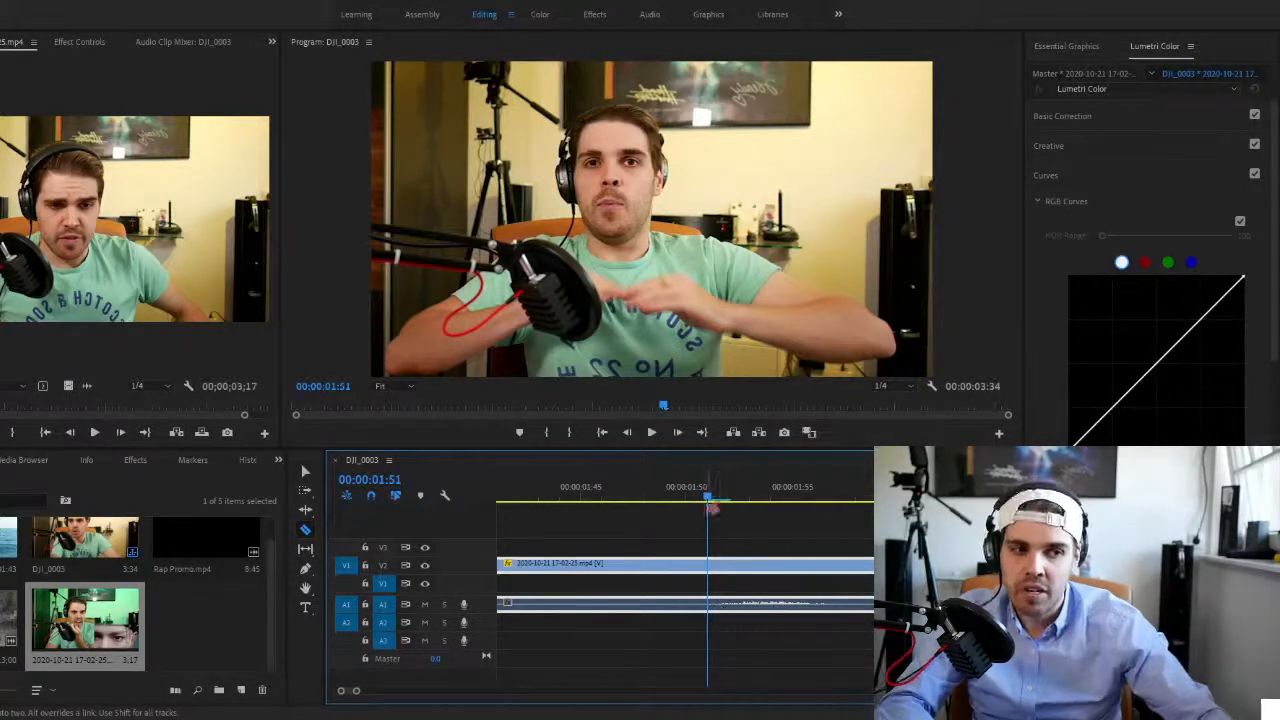
{"action": "left_click_drag", "start_coordinate": [717, 497], "coordinate": [750, 500]}
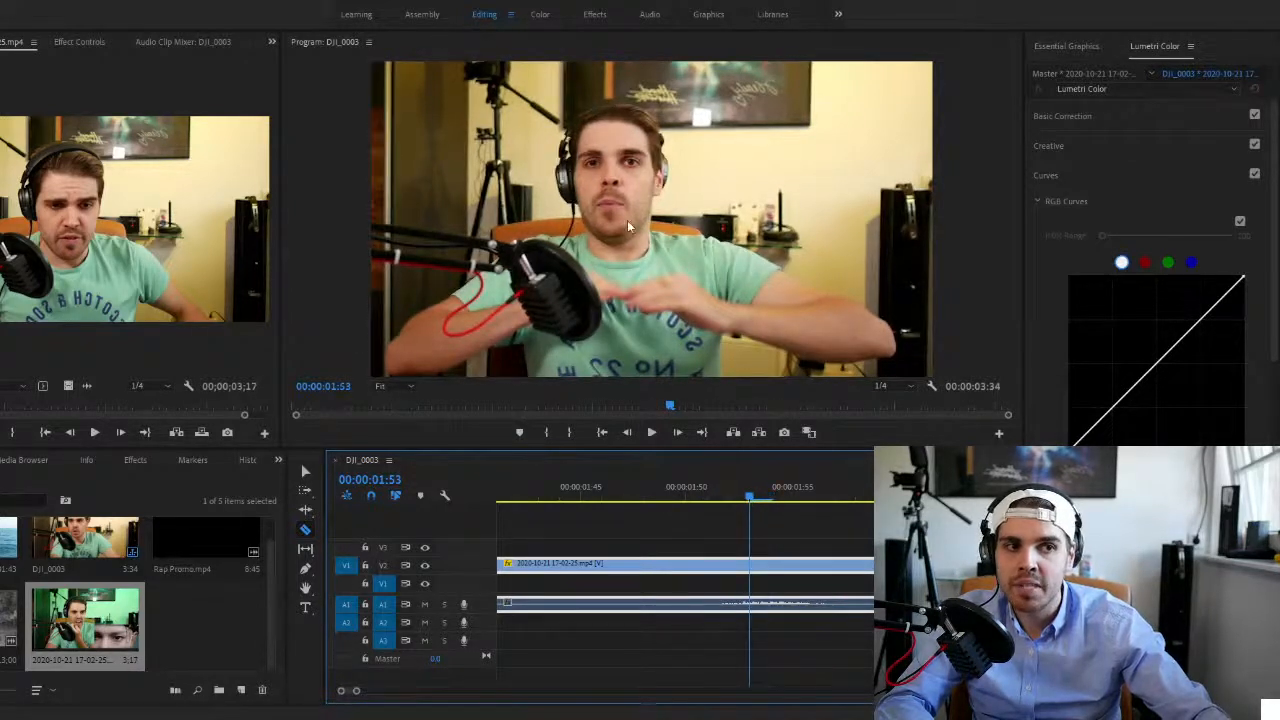
{"action": "key", "text": "Left"}
{"action": "key", "text": "Left"}
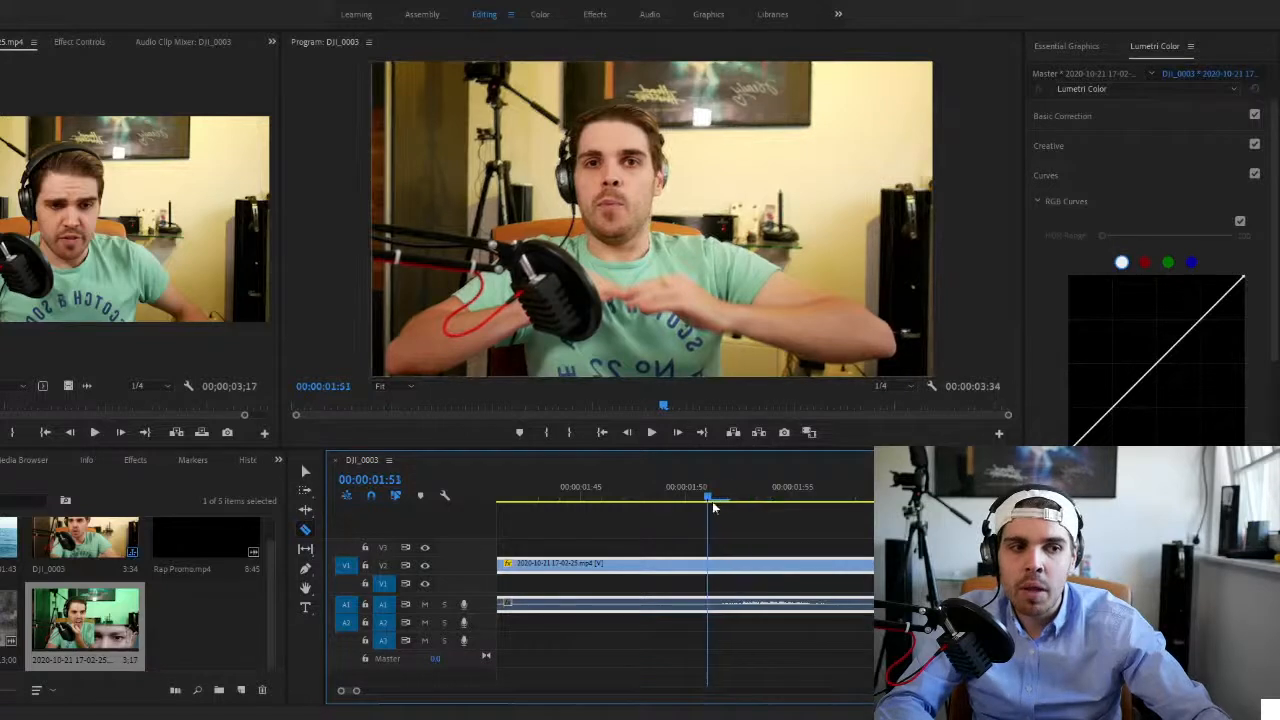
{"action": "left_click", "coordinate": [710, 566]}
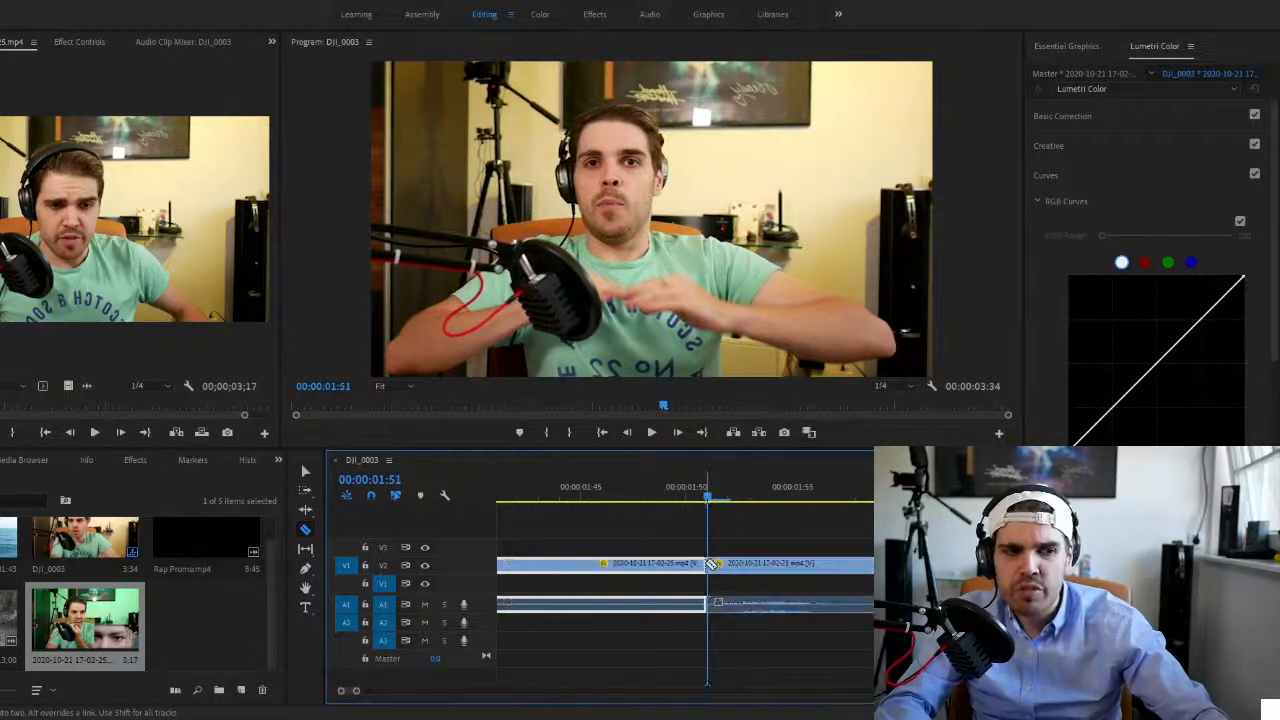
- Delete the segment before the cut and move the remaining webcam clip from V2 down to V1
{"action": "key", "text": "v"}
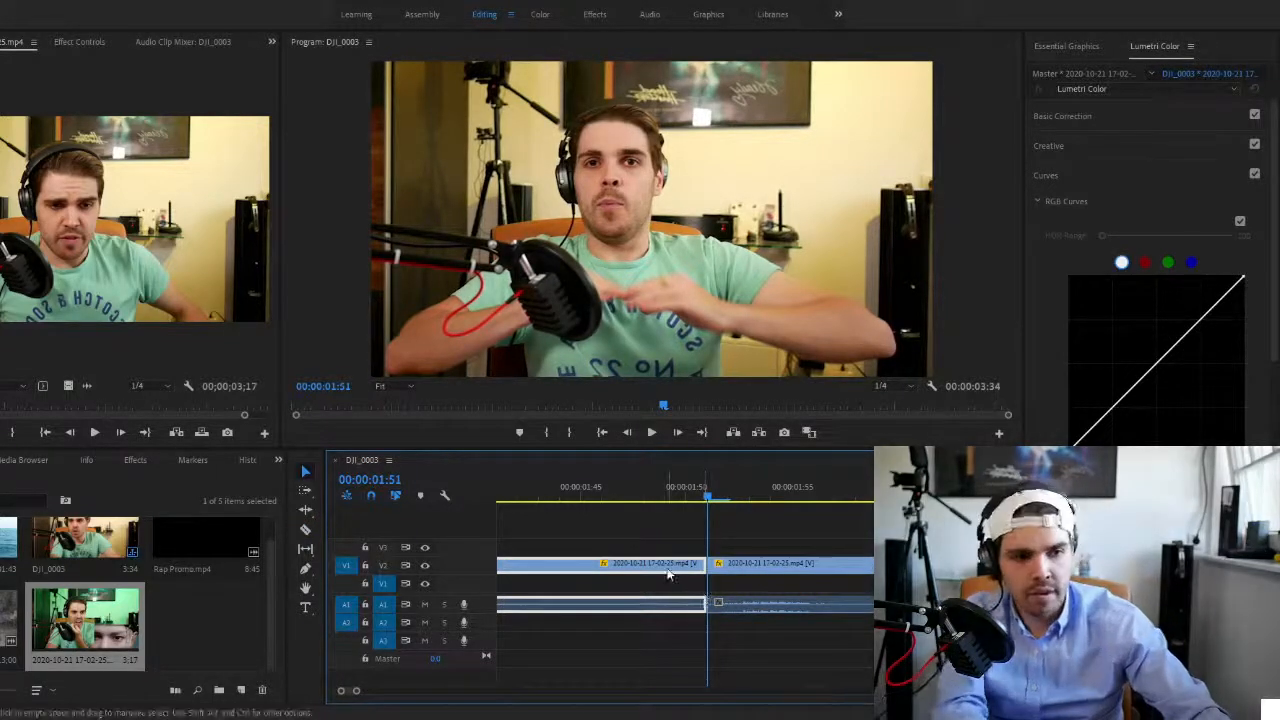
{"action": "key", "text": "Delete"}
{"action": "left_click_drag", "start_coordinate": [752, 566], "coordinate": [503, 585]}
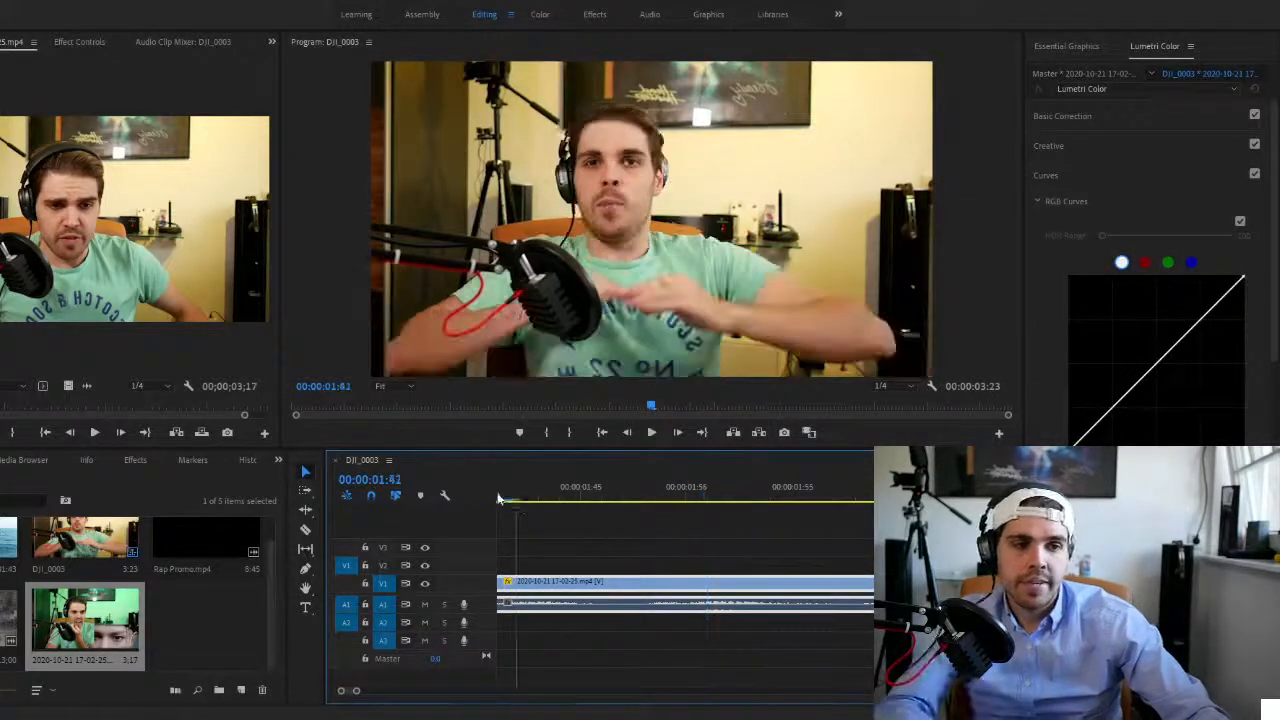
- Move the trimmed webcam clip to the very start of the sequence, closing the empty gap before it
{"action": "key", "text": "shift+Left"}
{"action": "key", "text": "shift+Left"}
{"action": "key", "text": "shift+Left"}
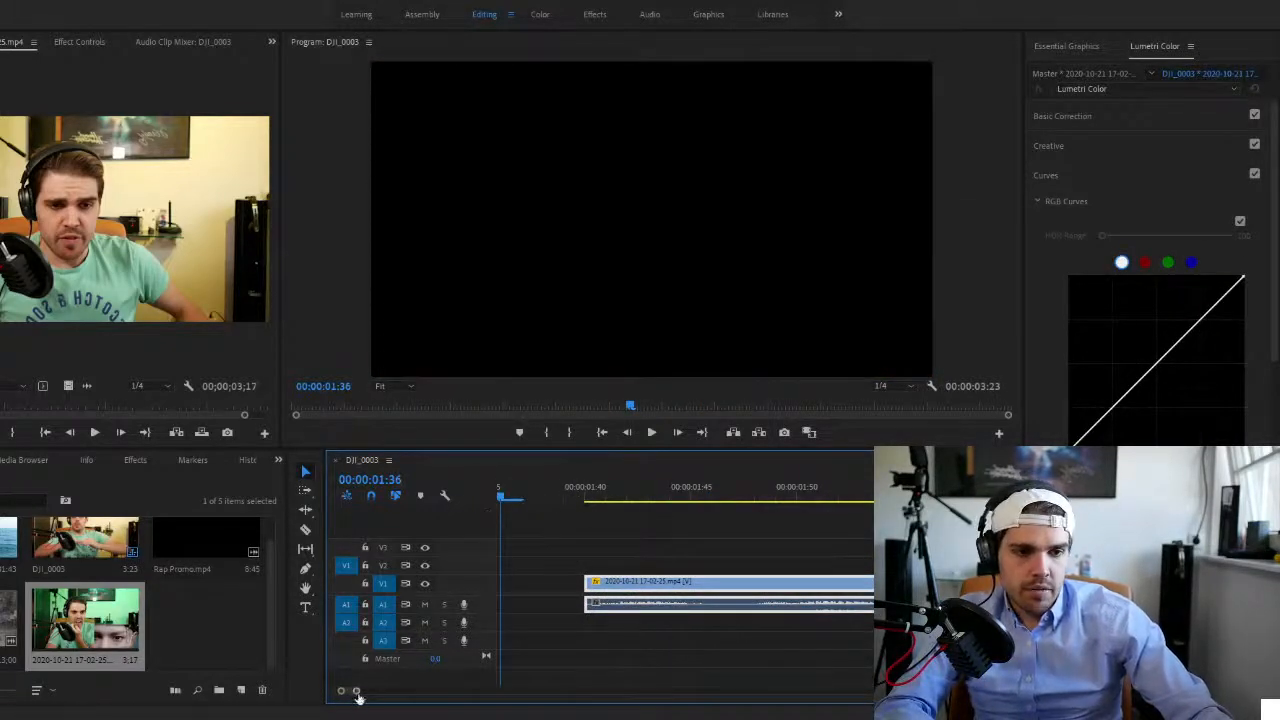
{"action": "left_click_drag", "start_coordinate": [357, 693], "coordinate": [417, 692]}
{"action": "left_click", "coordinate": [522, 606]}
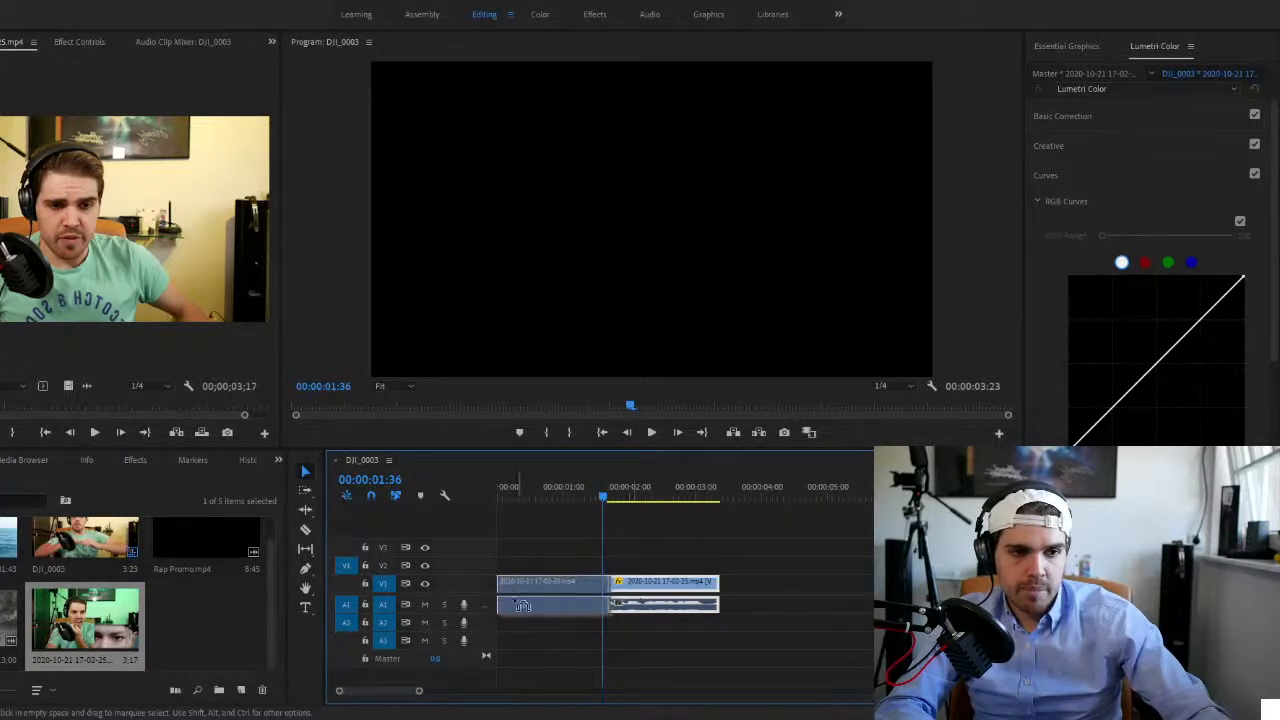
{"action": "mouse_move", "coordinate": [522, 606]}
{"action": "left_mouse_down"}
{"action": "mouse_move", "coordinate": [503, 537]}
{"action": "mouse_move", "coordinate": [602, 606]}
{"action": "mouse_move", "coordinate": [633, 593]}
{"action": "mouse_move", "coordinate": [522, 597]}
{"action": "left_mouse_up"}
{"action": "key", "text": "shift+Delete"}
- Play the trimmed webcam clip from the beginning of the sequence to check the new start
{"action": "left_click", "coordinate": [500, 488]}
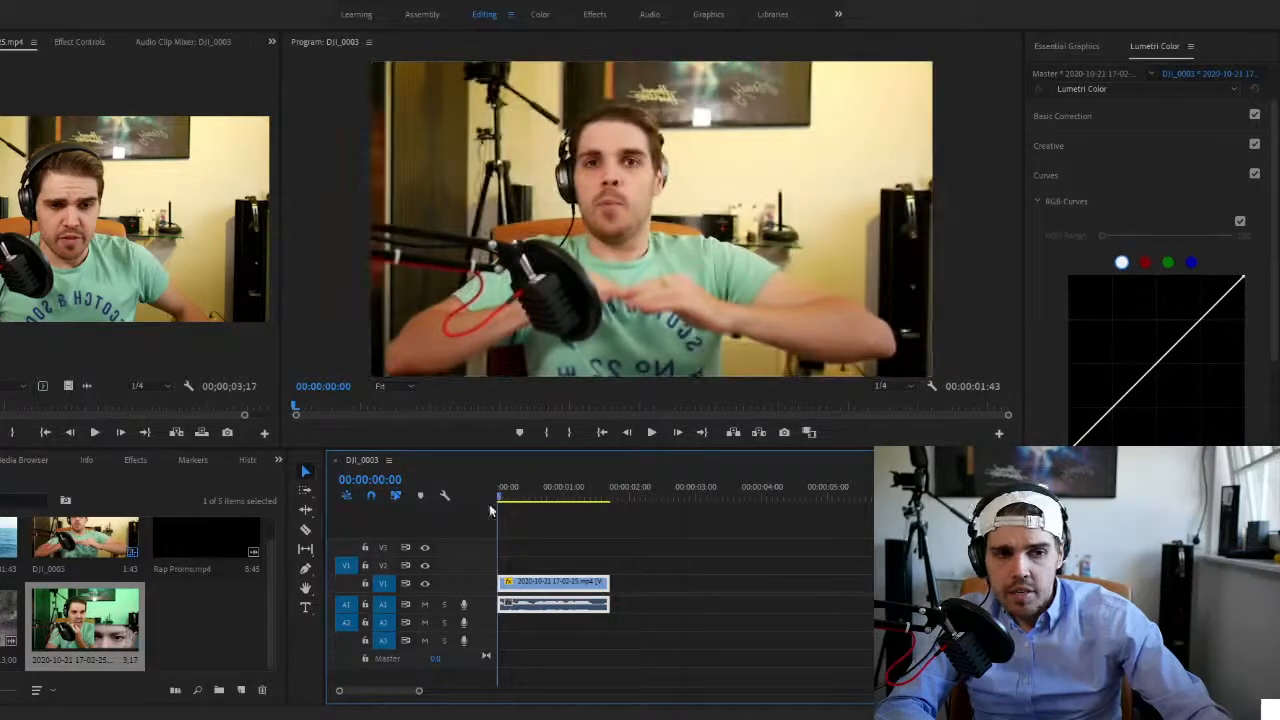
{"action": "key", "text": "space"}
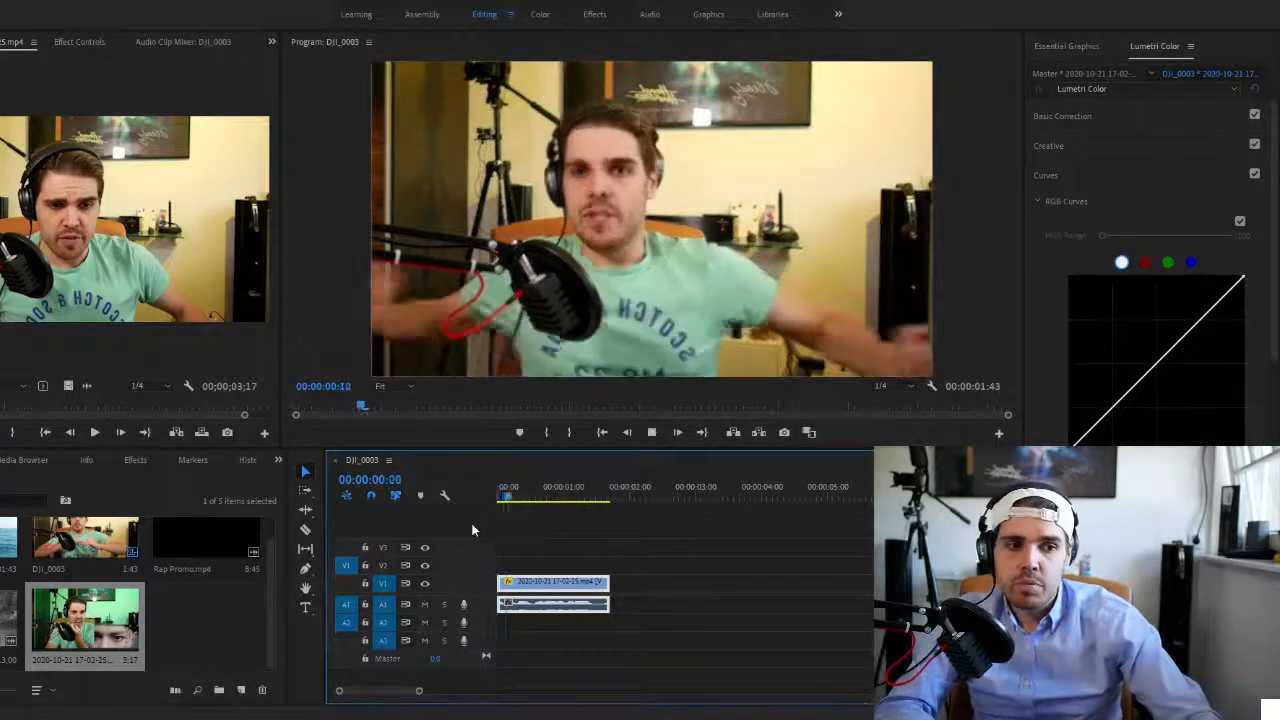
{"action": "key", "text": "space"}
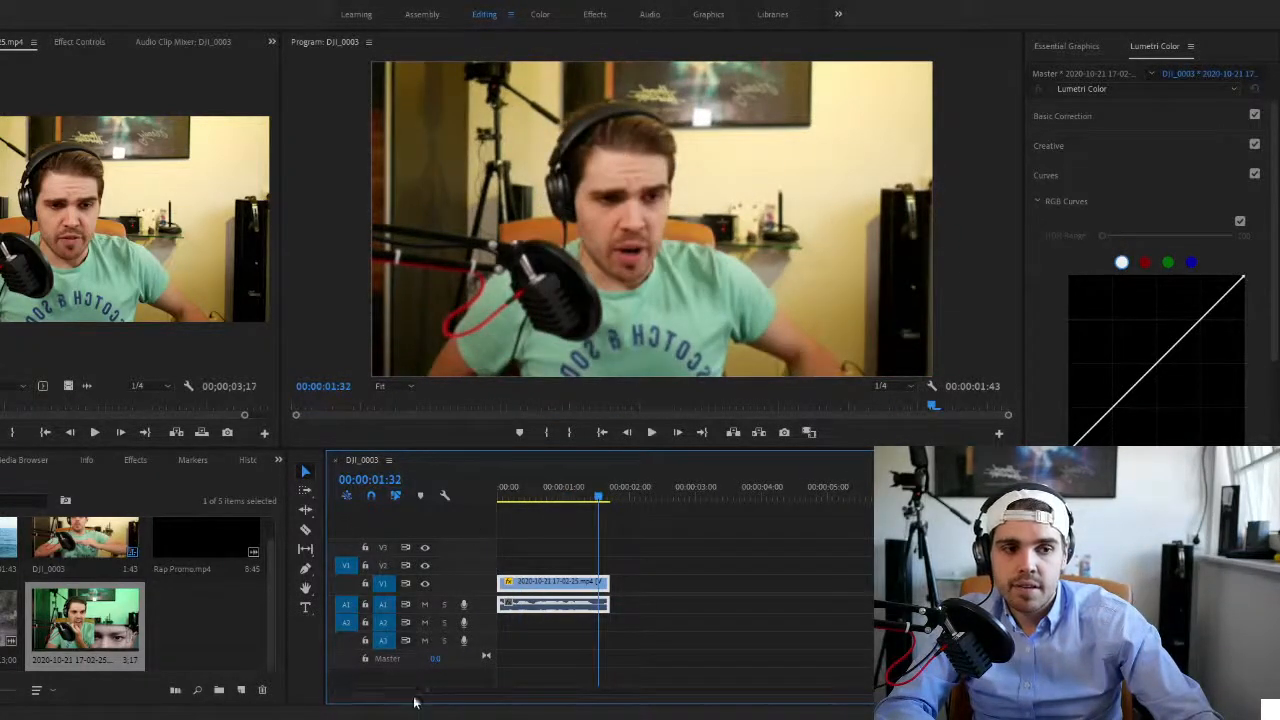
- Split the webcam clip into three segments with Razor cuts at about 00:00:00:18 and 00:00:00:32
{"action": "scroll", "coordinate": [418, 692], "scroll_direction": "down", "scroll_amount": 5}
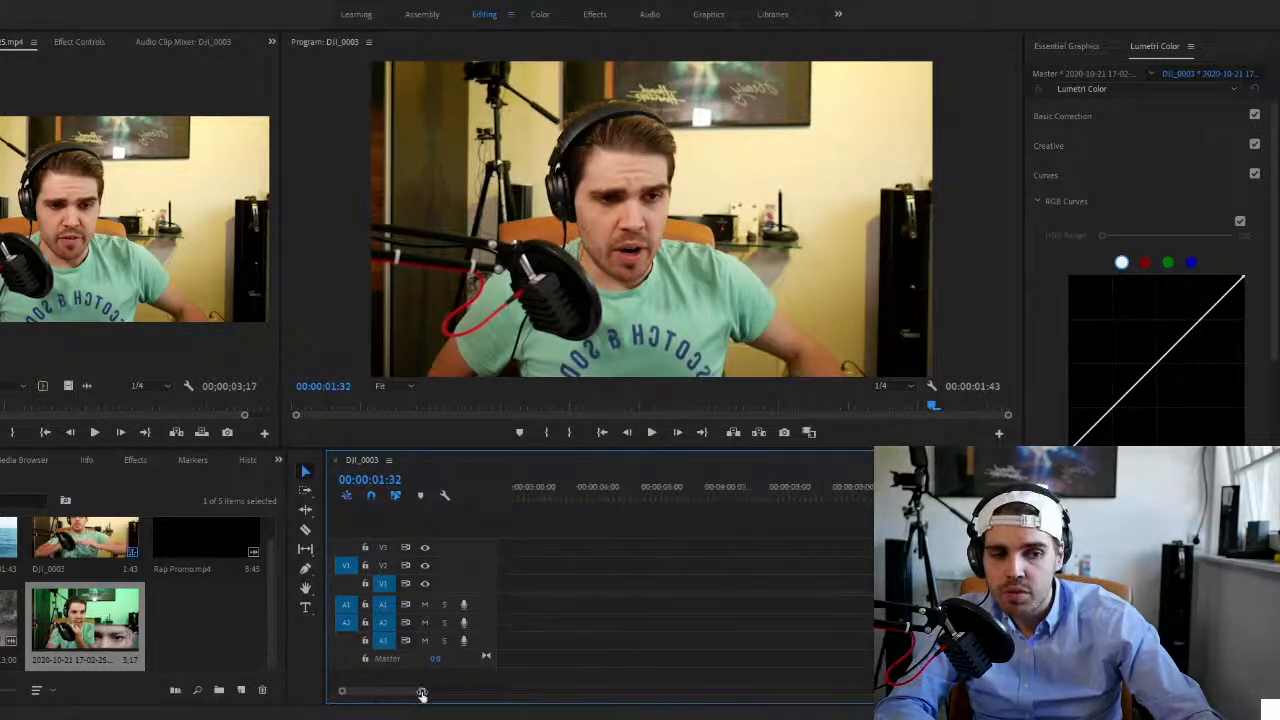
{"action": "left_click_drag", "start_coordinate": [422, 693], "coordinate": [369, 694]}
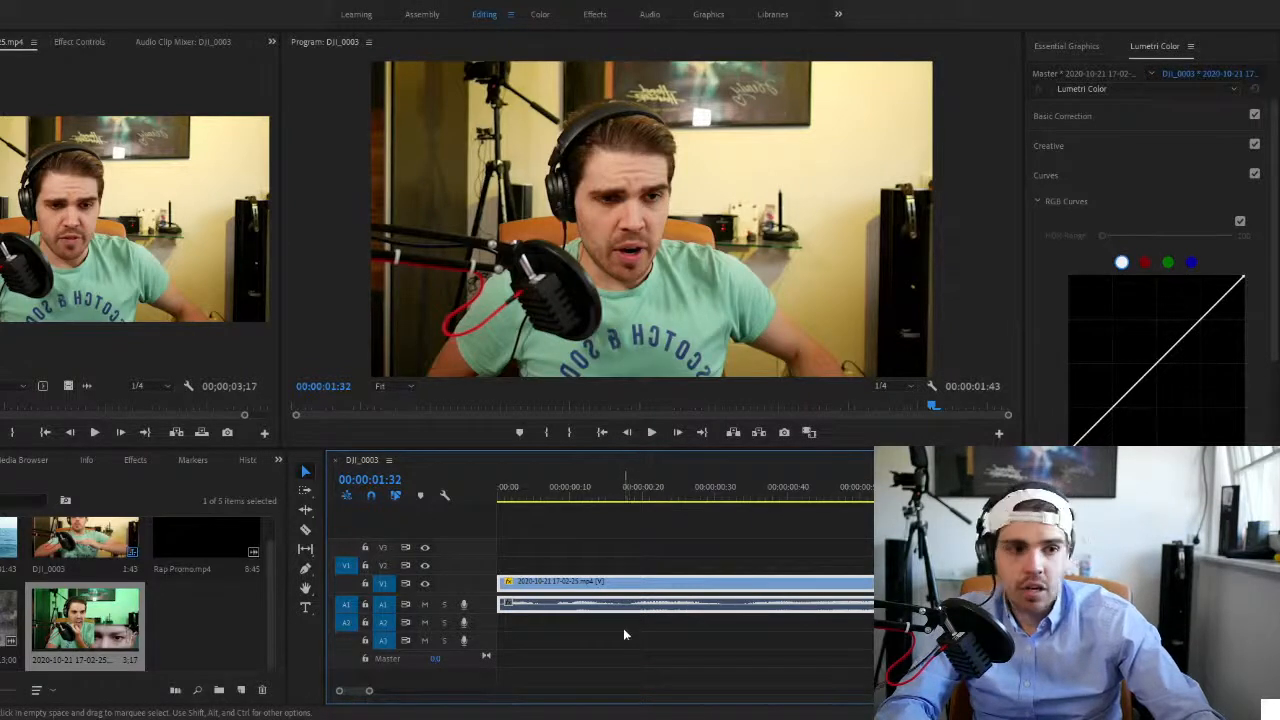
{"action": "key", "text": "c"}
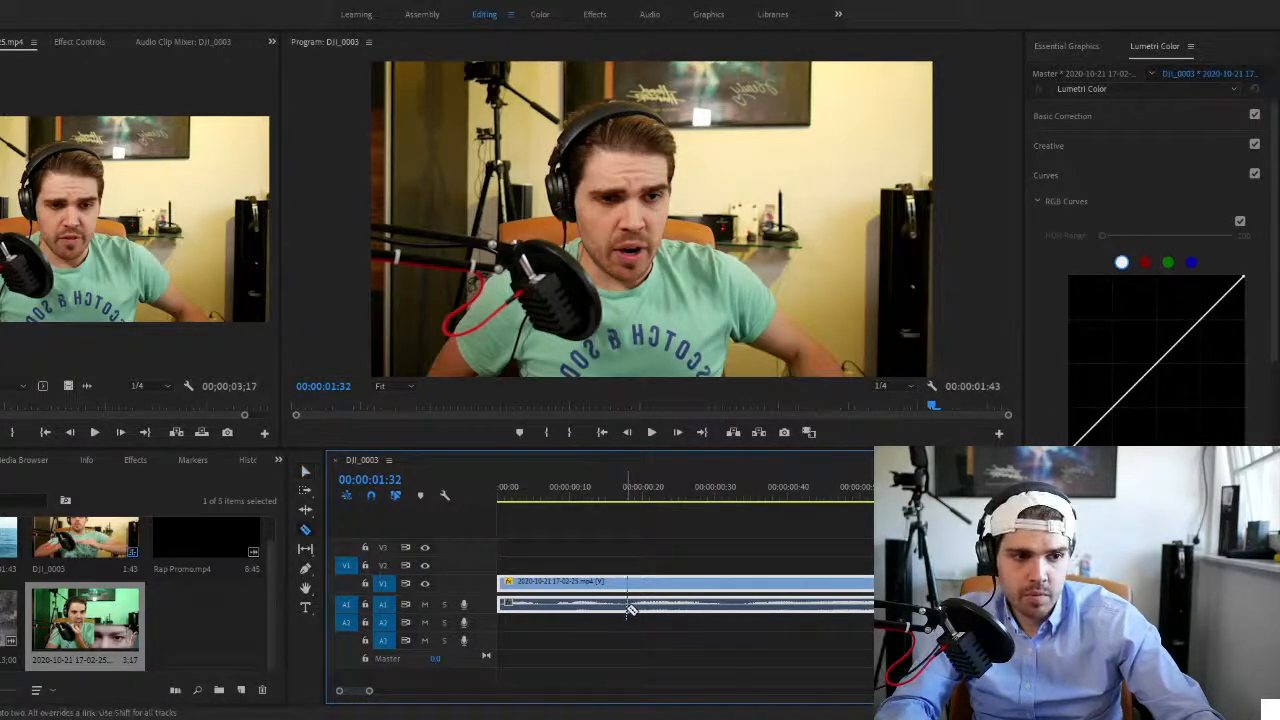
{"action": "left_click", "coordinate": [627, 605]}
{"action": "left_click", "coordinate": [729, 605]}
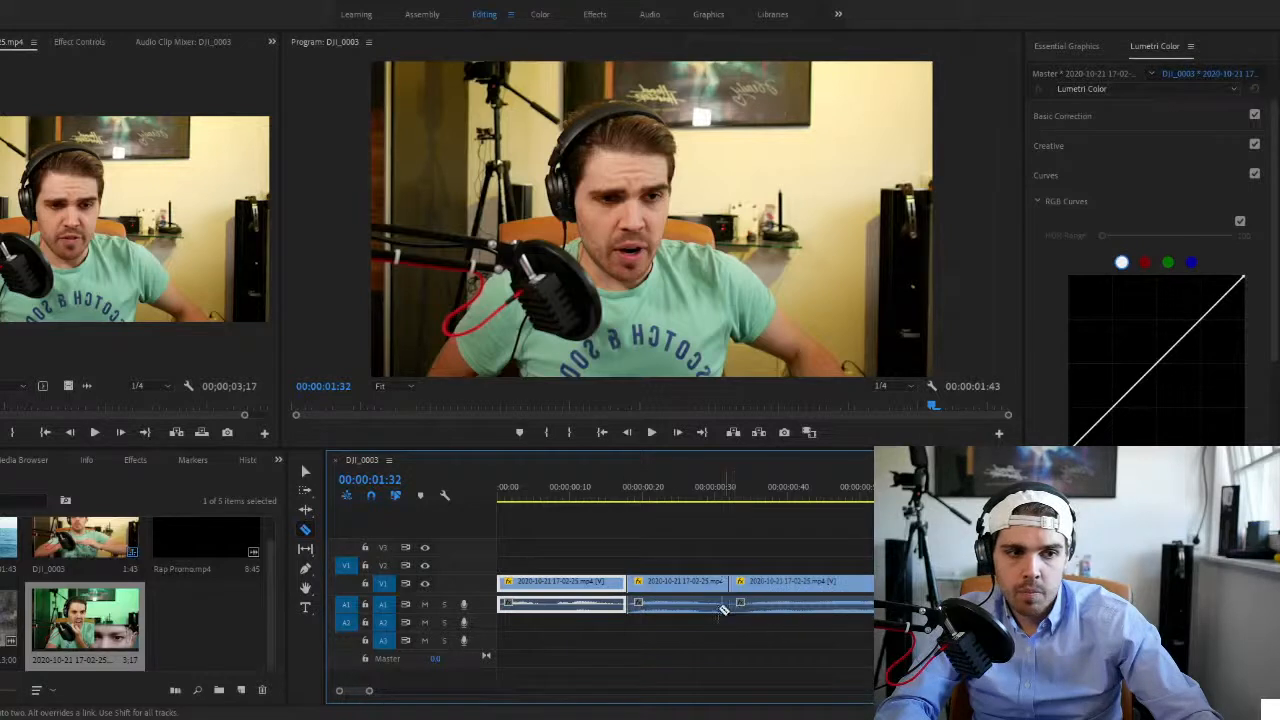
{"action": "key", "text": "v"}
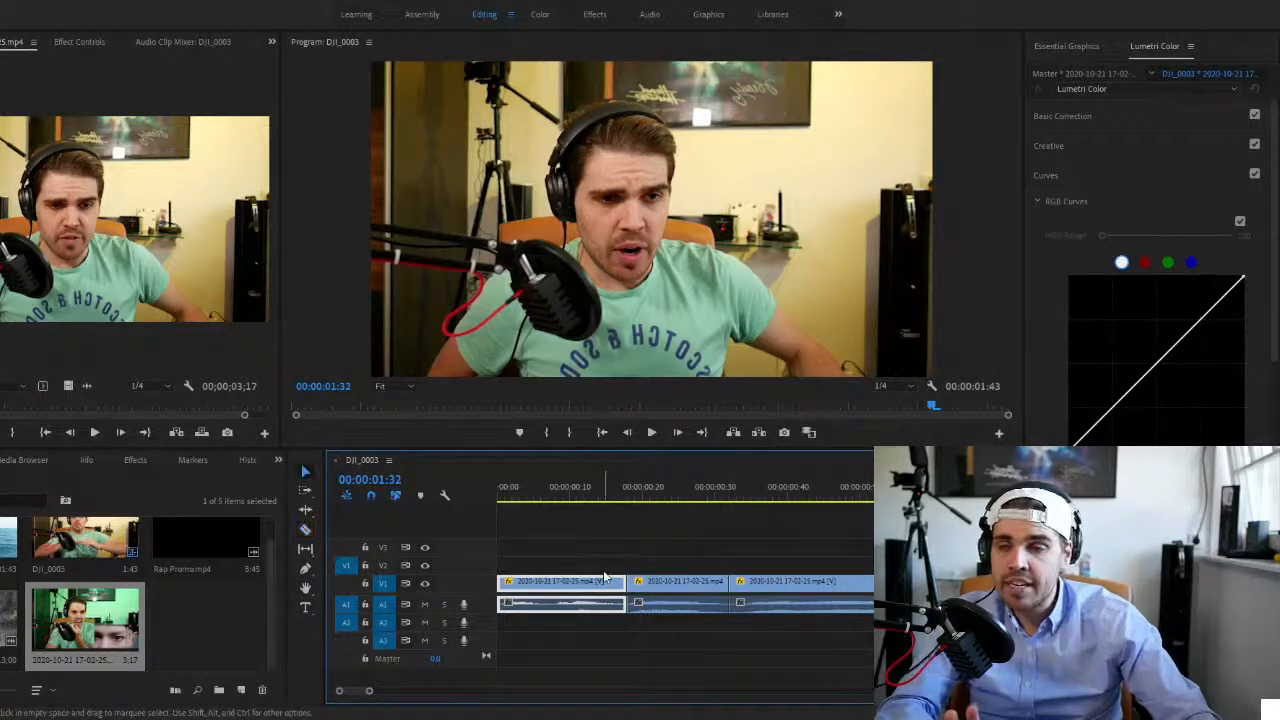
- Play the sequence from the first cut at 00:00:00:18 and select the middle webcam segment
{"action": "left_click", "coordinate": [629, 492]}
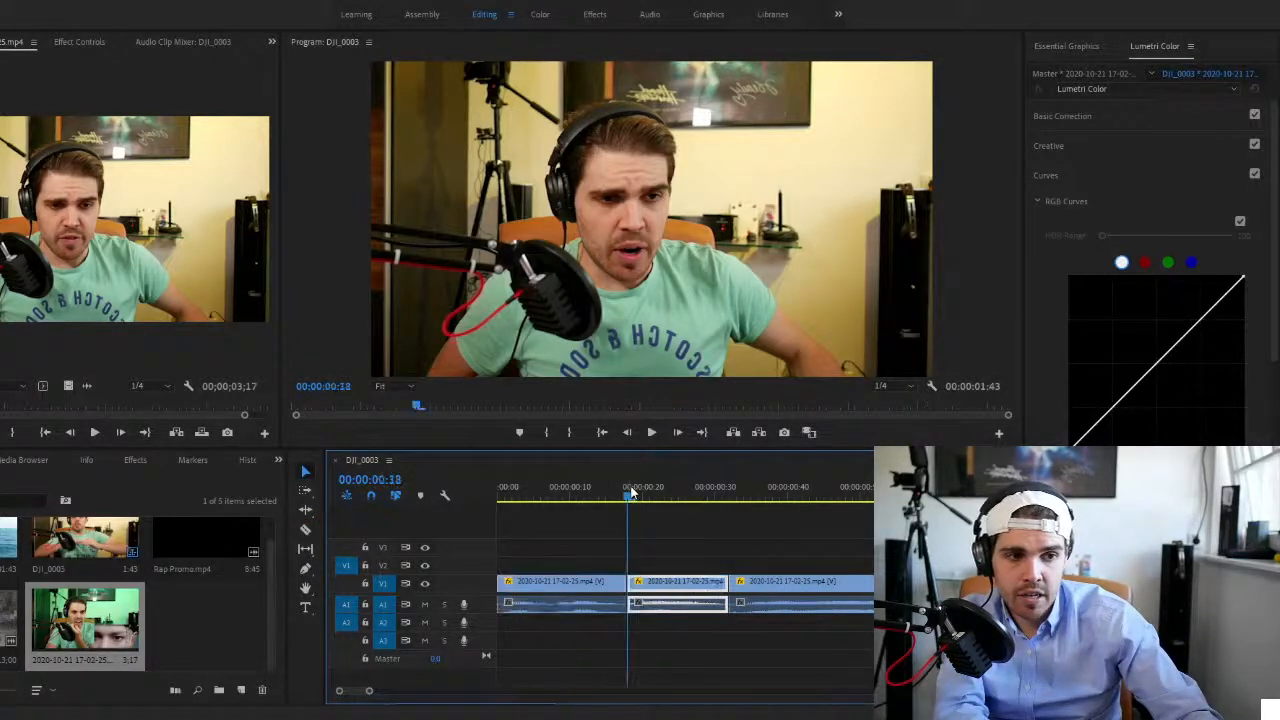
{"action": "key", "text": "space"}
{"action": "left_click", "coordinate": [644, 518]}
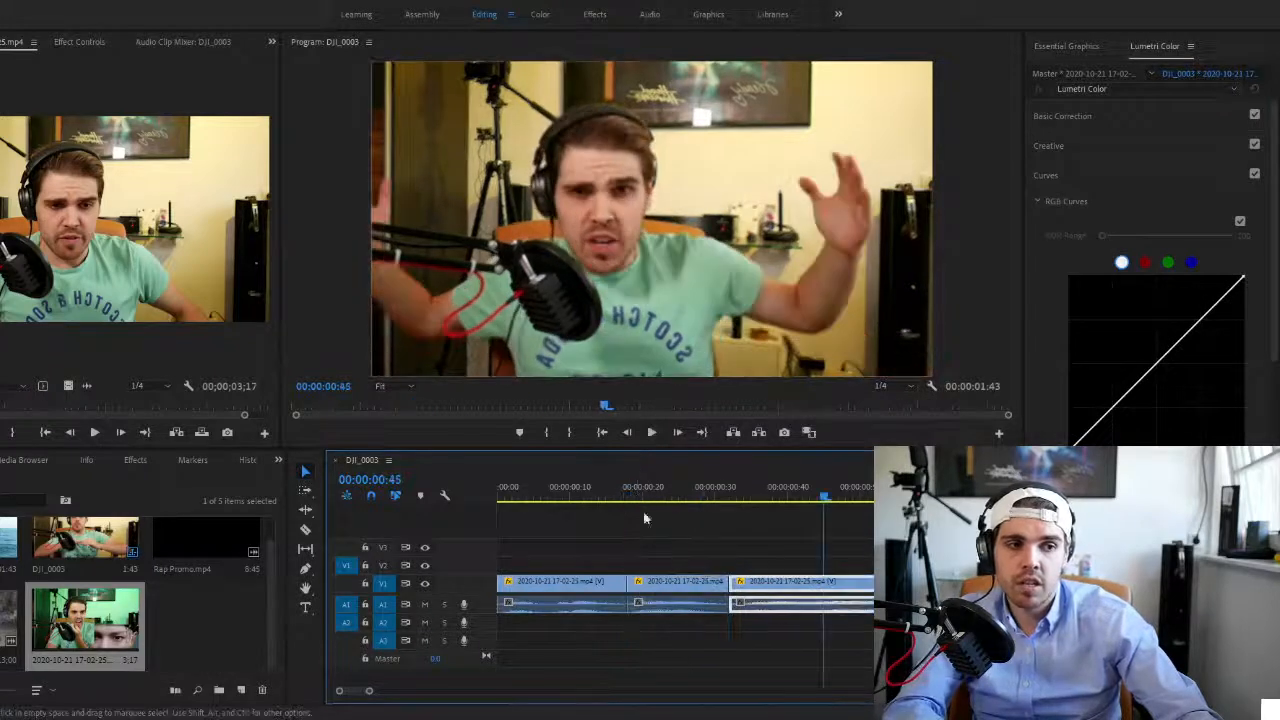
{"action": "key", "text": "space"}
{"action": "left_click", "coordinate": [636, 603]}
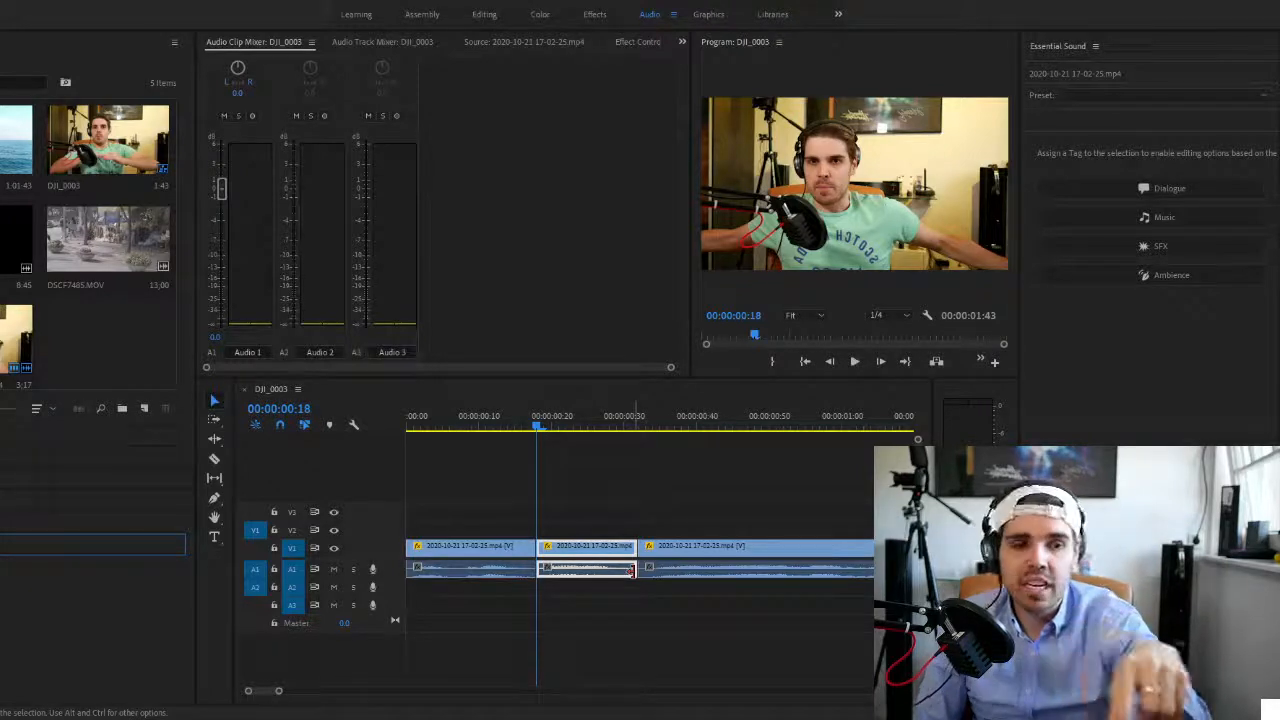
- Scrub the sequence from the first webcam segment to the cut at 00:00:00:18
{"action": "left_click", "coordinate": [470, 568]}
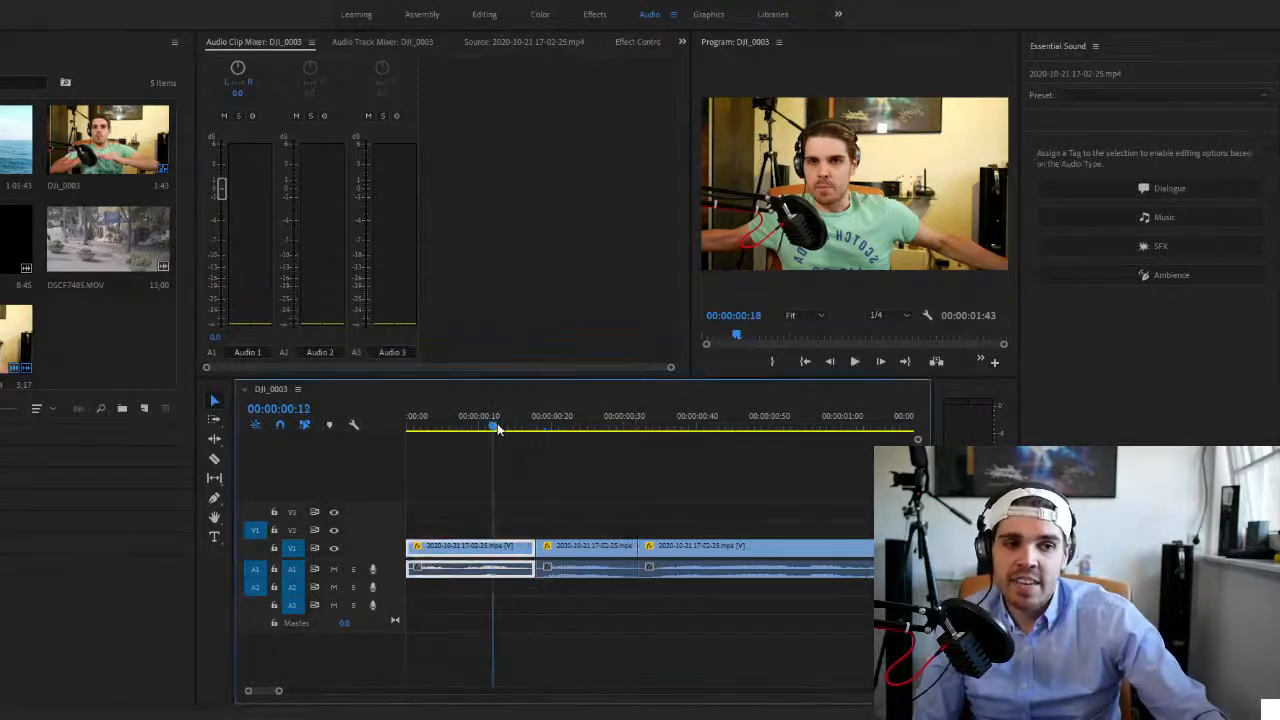
{"action": "left_click_drag", "start_coordinate": [494, 428], "coordinate": [540, 531]}
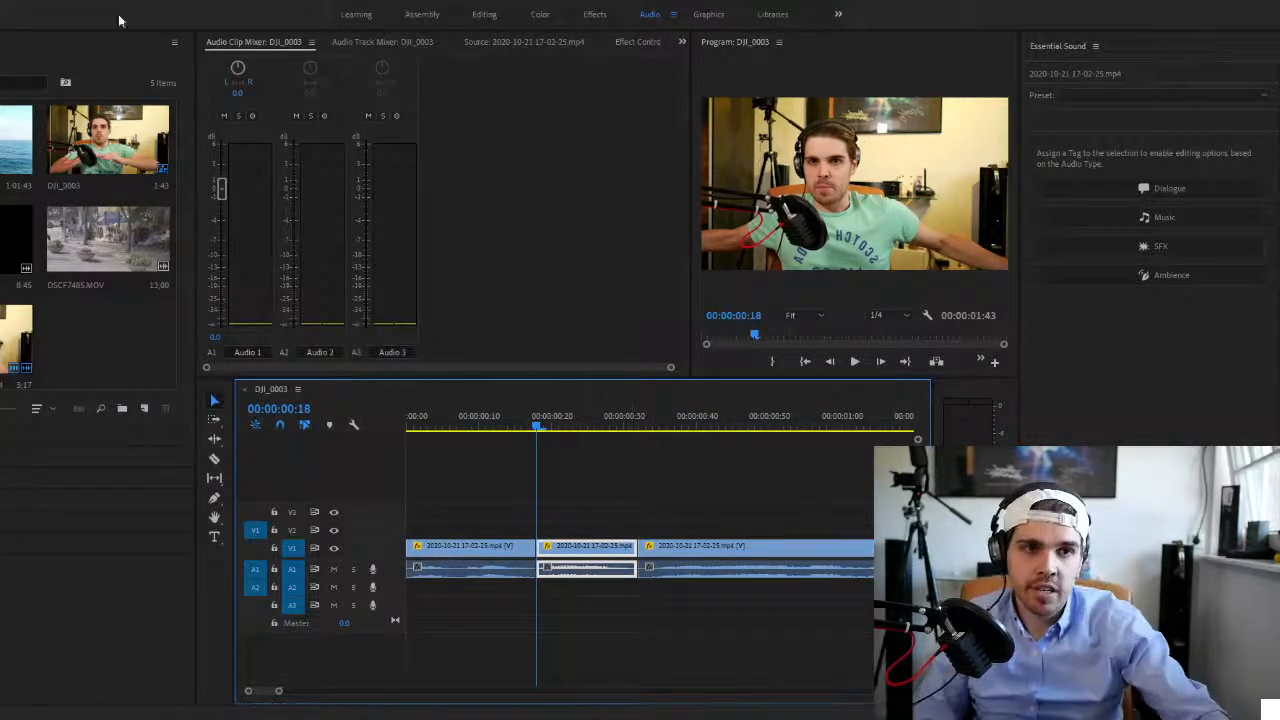
- Switch to the Effects workspace and look through its Audio Clip Mixer, Effect Controls and Lumetri Scopes
{"action": "left_click", "coordinate": [592, 15]}
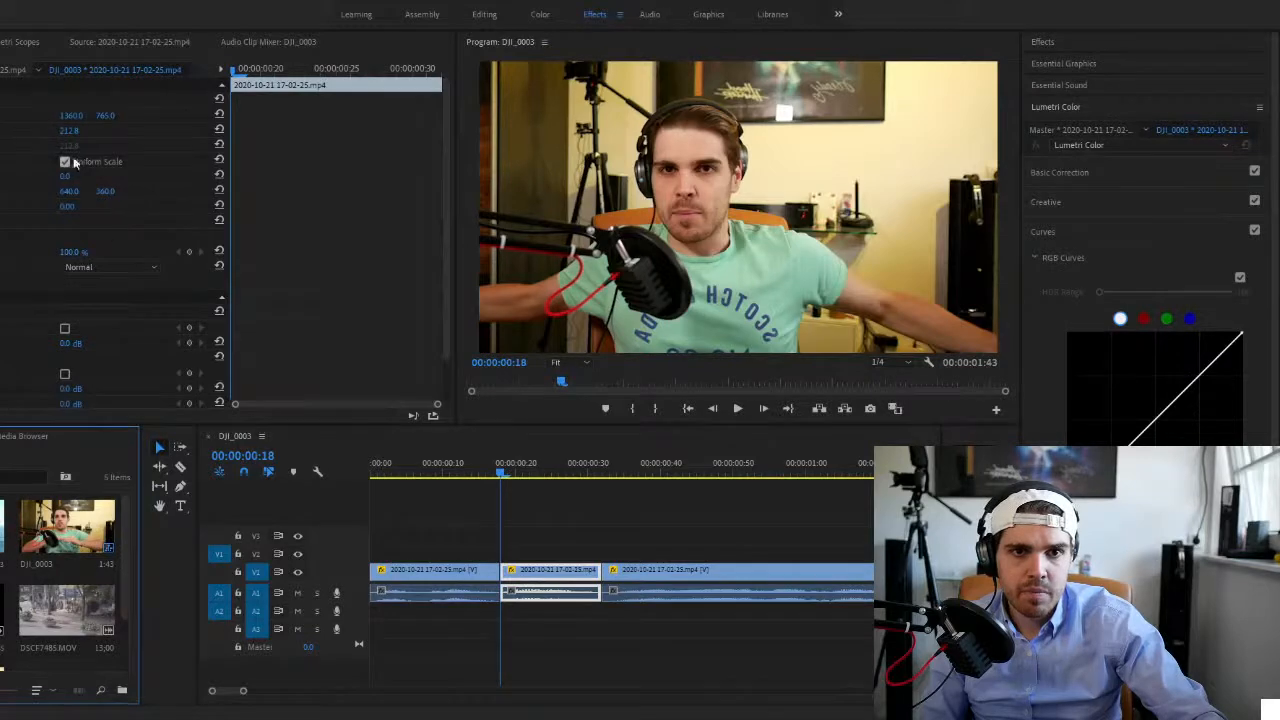
{"action": "left_click", "coordinate": [254, 43]}
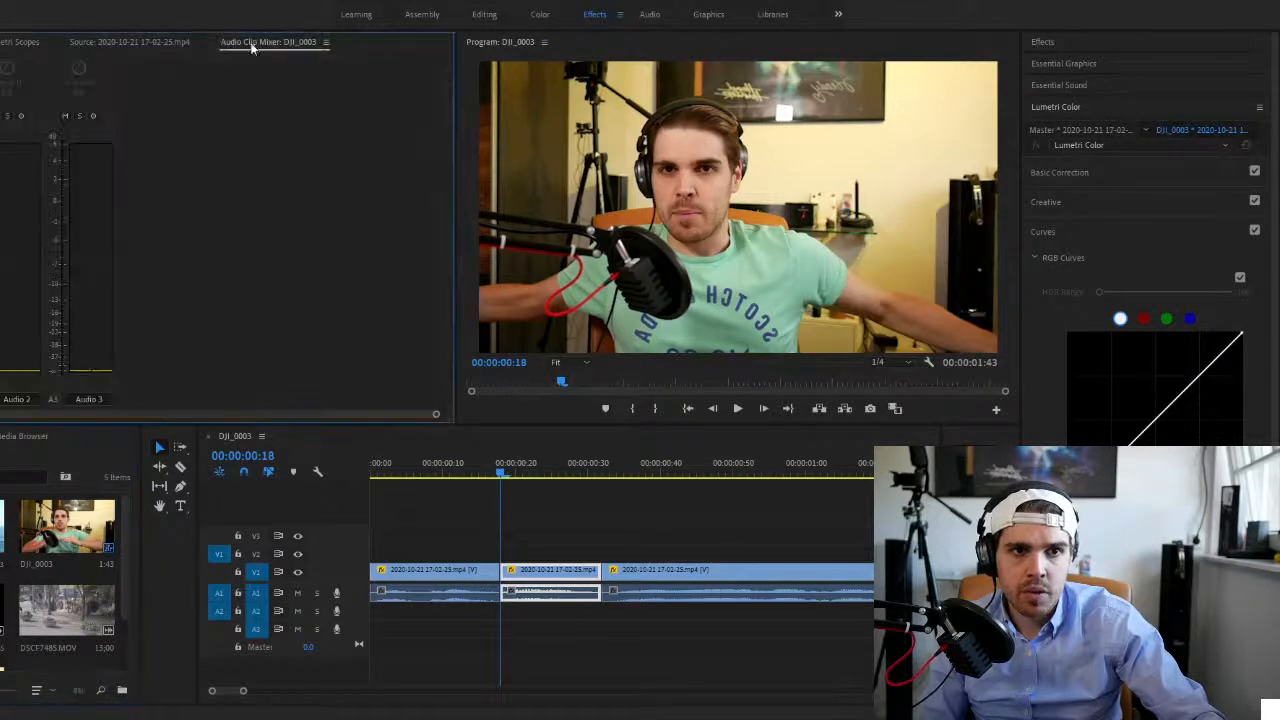
{"action": "left_click", "coordinate": [183, 46]}
{"action": "left_click", "coordinate": [27, 48]}
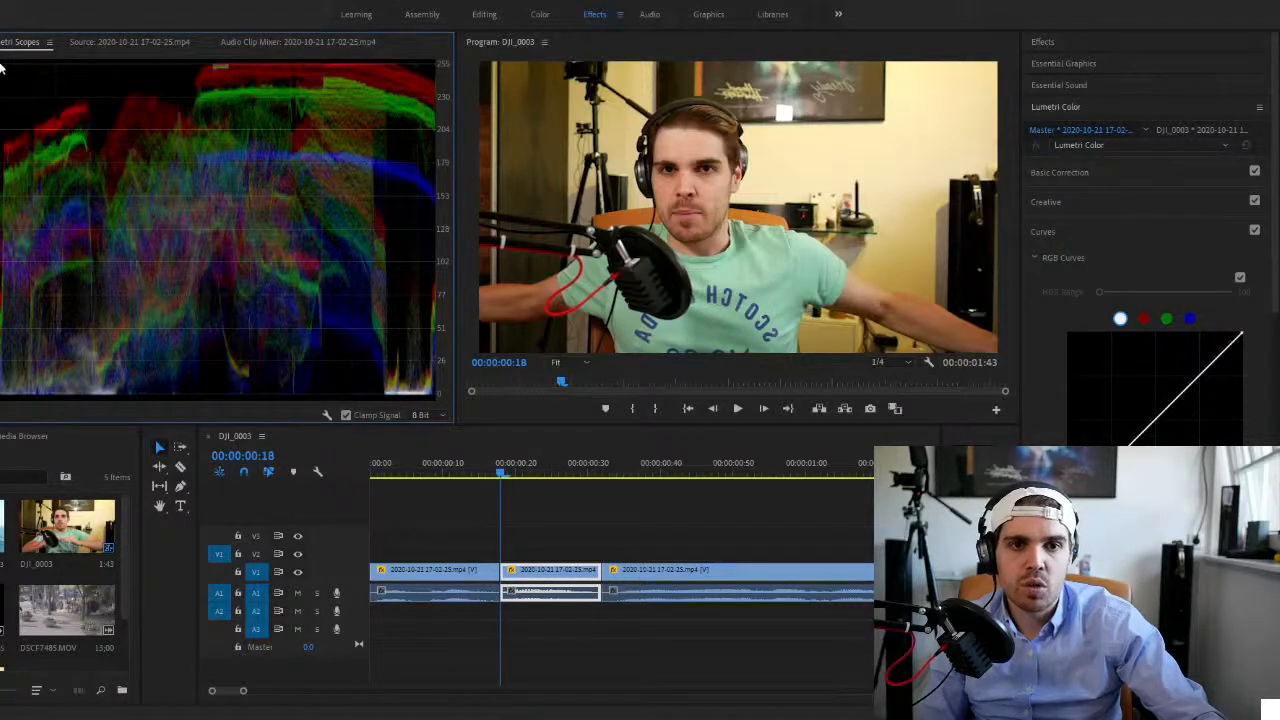
{"action": "left_click", "coordinate": [0, 42]}
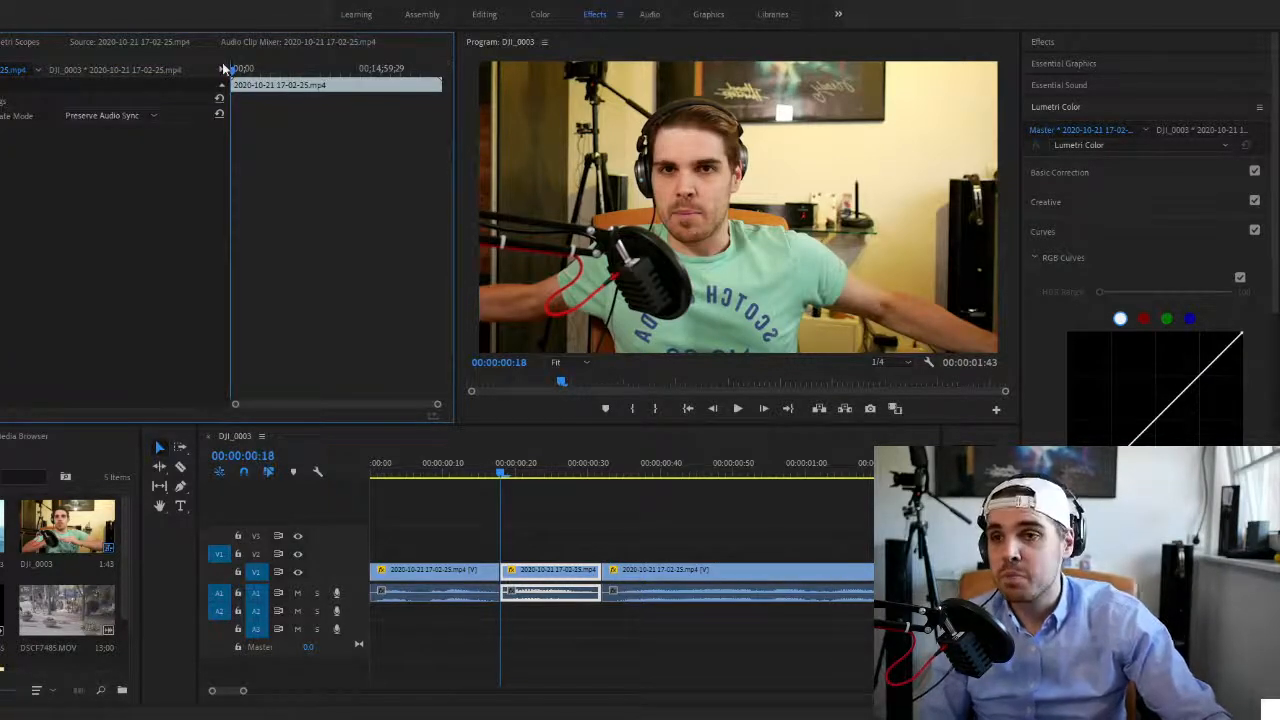
{"action": "left_click", "coordinate": [86, 44]}
{"action": "left_click", "coordinate": [22, 42]}
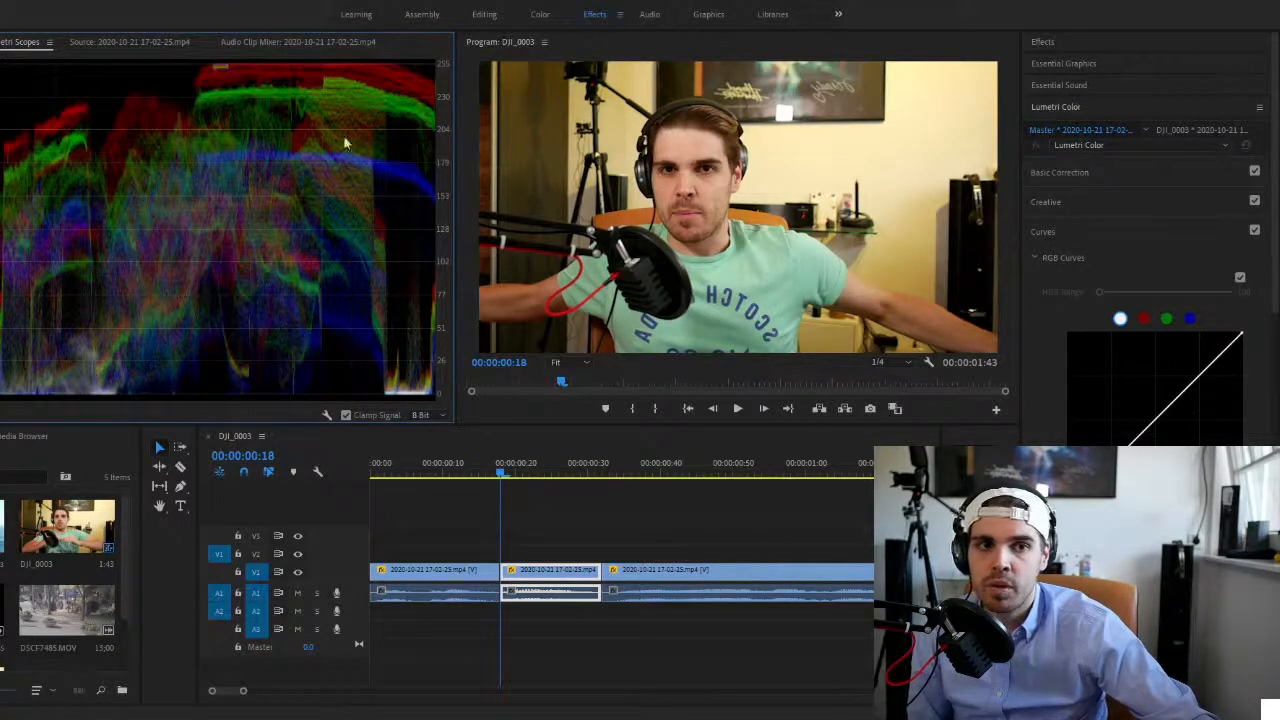
- Play the webcam segments, restart near the beginning of the sequence, and stop inside the middle segment at 00:00:00:29
{"action": "key", "text": "space"}
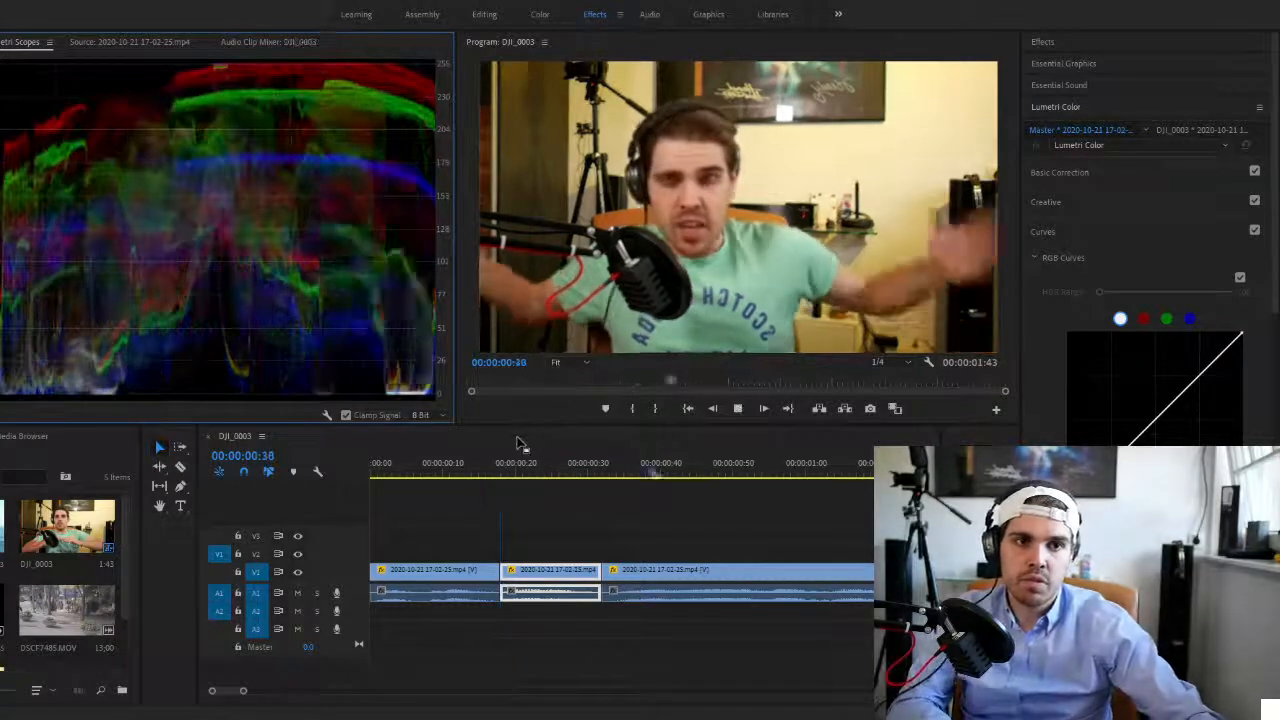
{"action": "left_click", "coordinate": [409, 488]}
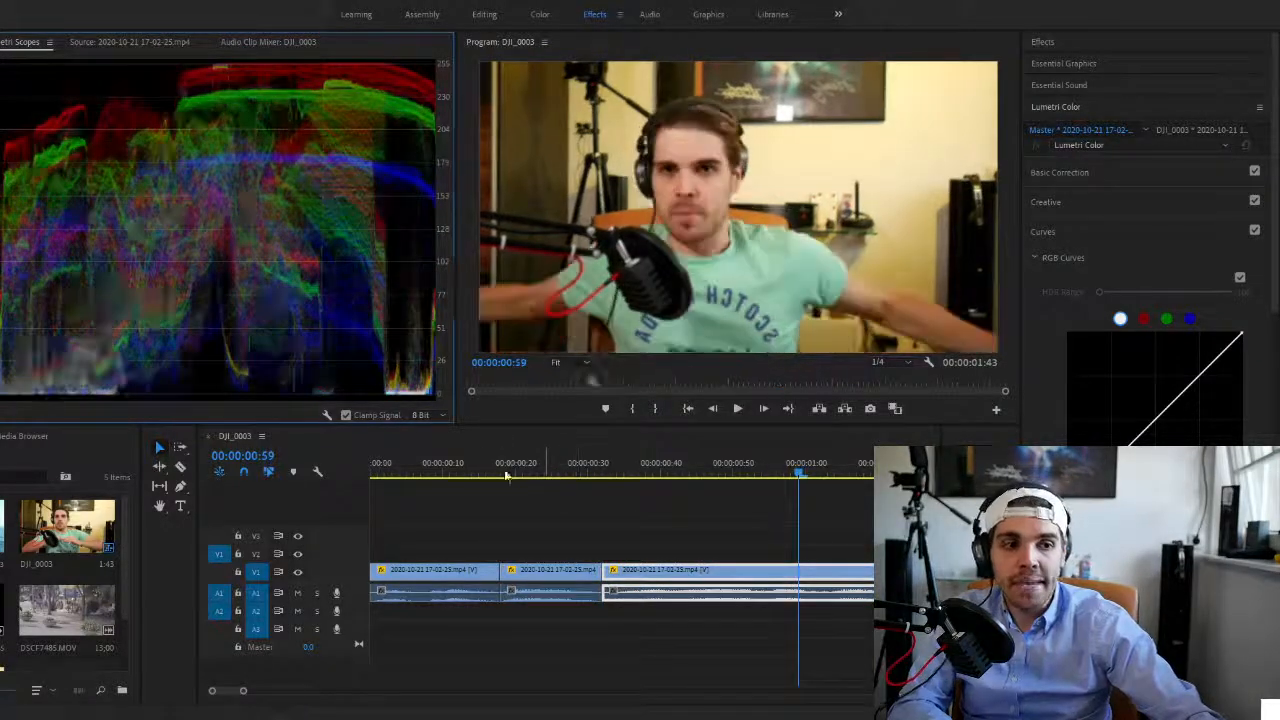
{"action": "left_click_drag", "start_coordinate": [409, 484], "coordinate": [391, 488]}
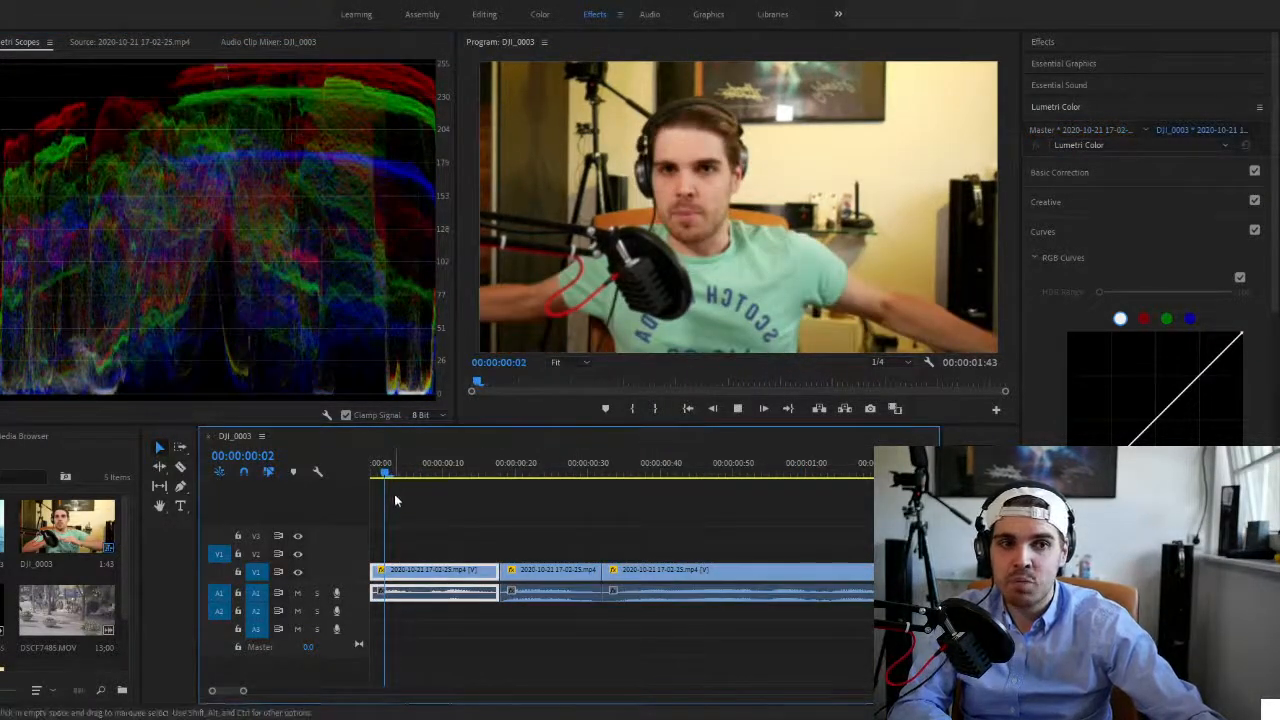
{"action": "key", "text": "space"}
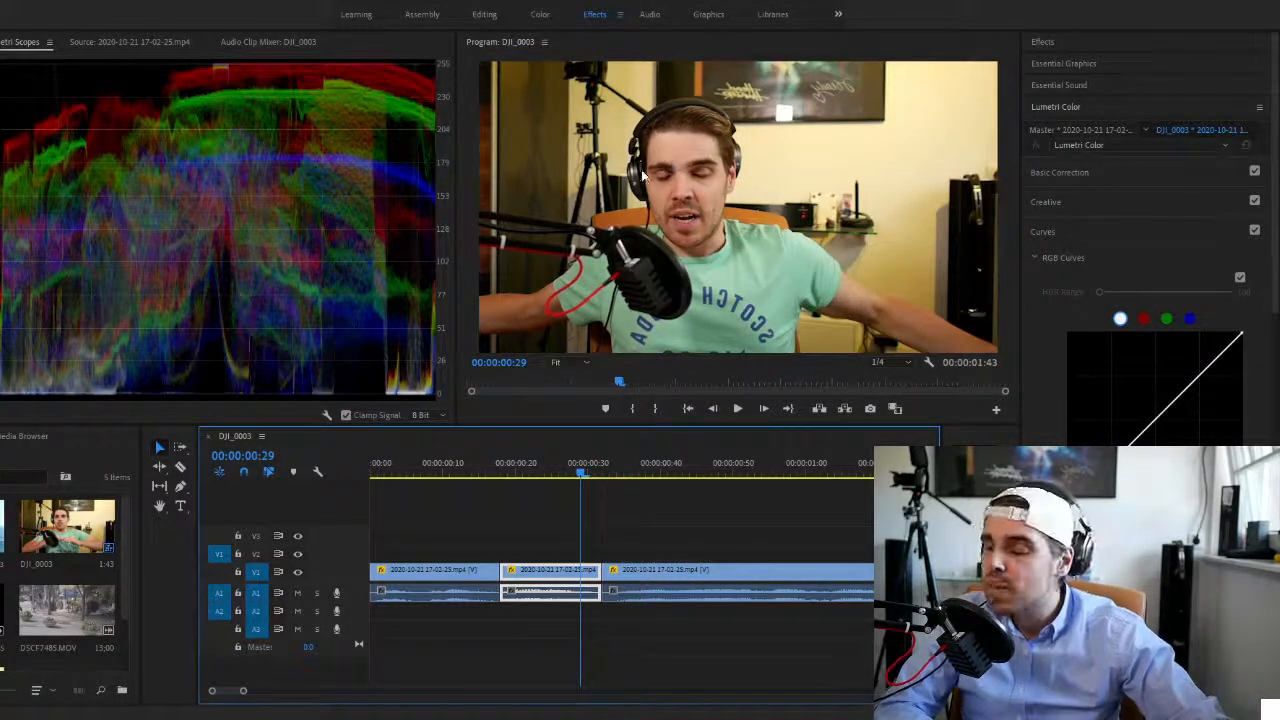
- Lower the middle webcam segment's audio volume level to -287.5 dB in its effect settings
{"action": "key", "text": "shift+5"}
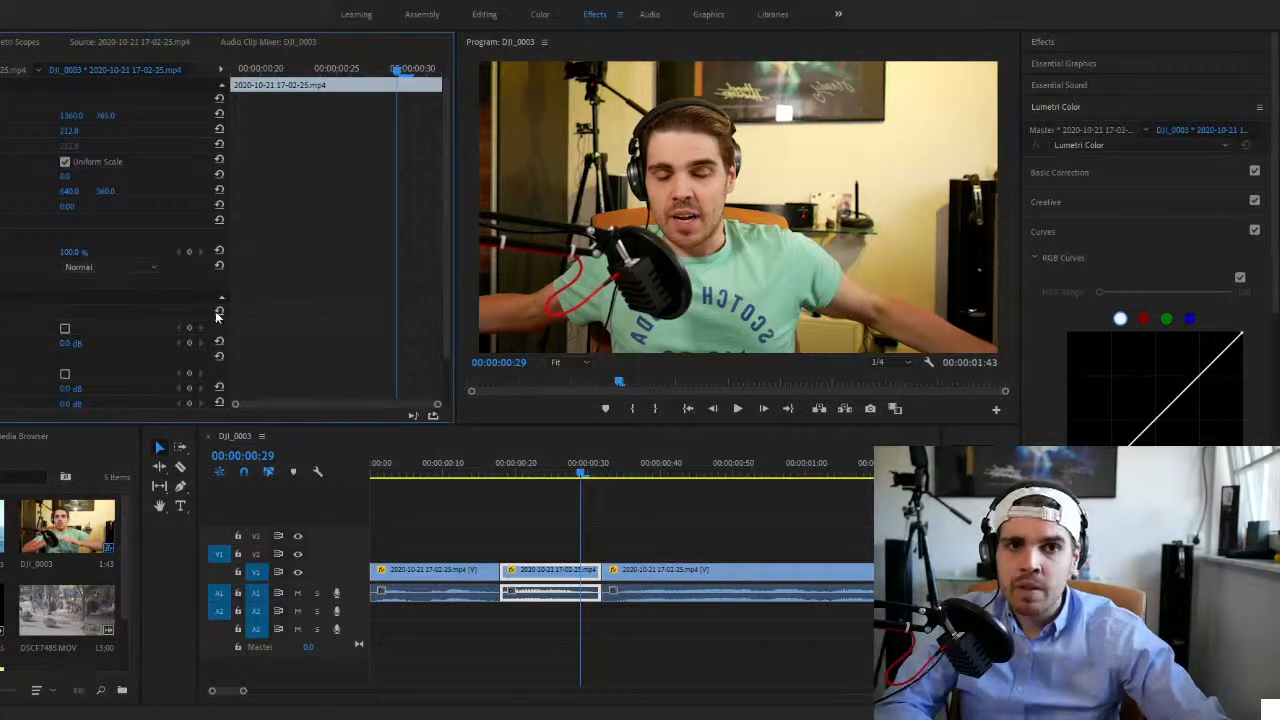
{"action": "scroll", "coordinate": [216, 323], "scroll_direction": "down", "scroll_amount": 2}
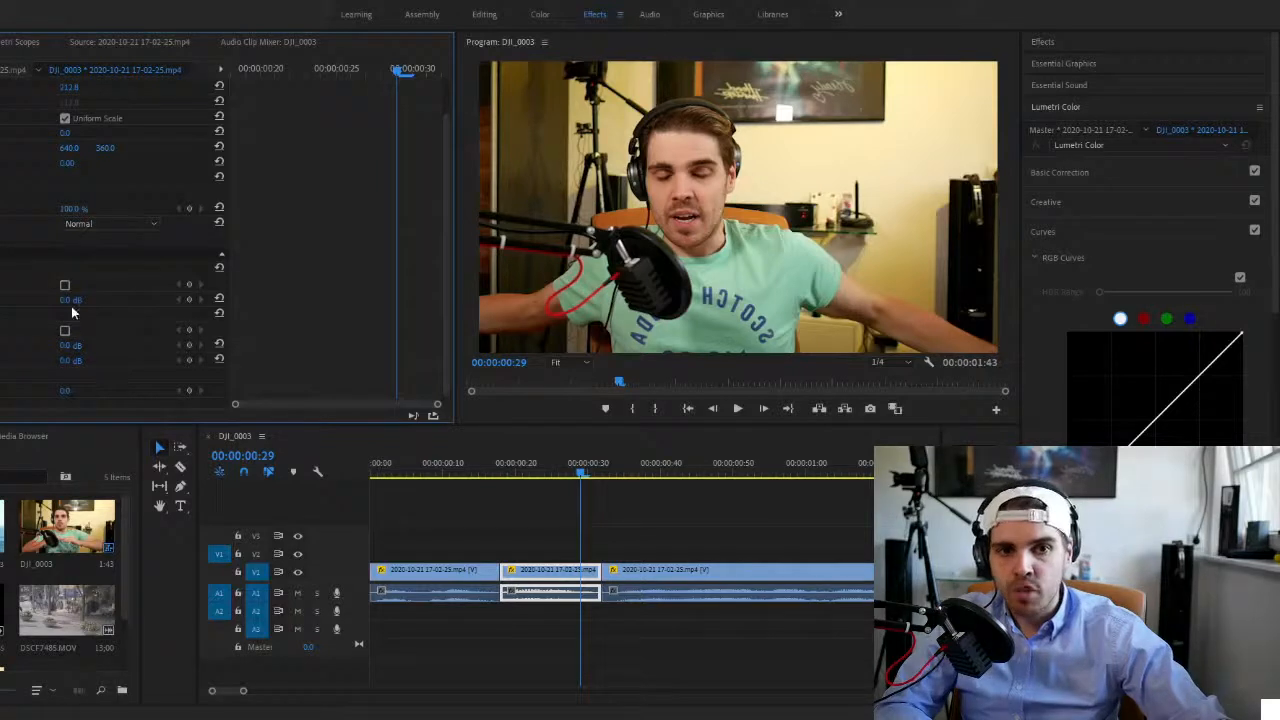
{"action": "left_click_drag", "start_coordinate": [69, 301], "coordinate": [40, 301]}
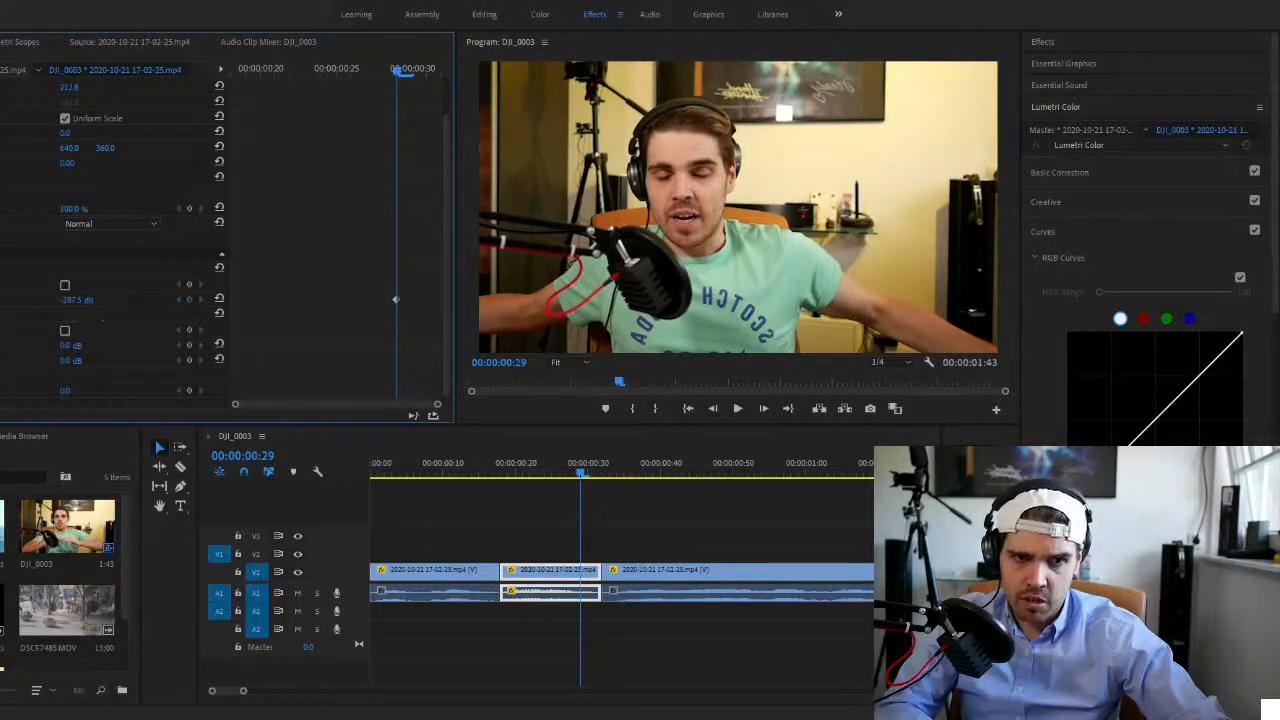
- Play the sequence from the very start to check the lowered audio of the middle segment
{"action": "left_click", "coordinate": [460, 434]}
{"action": "key", "text": "Home"}
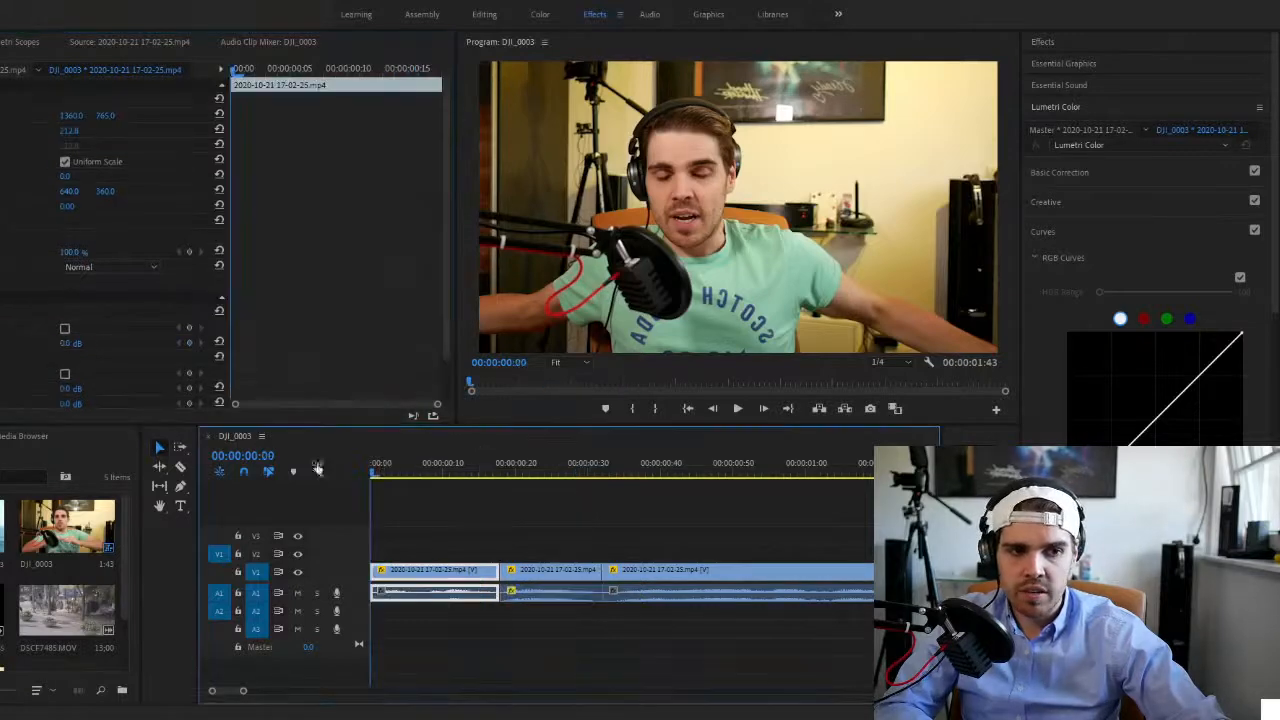
{"action": "key", "text": "space"}
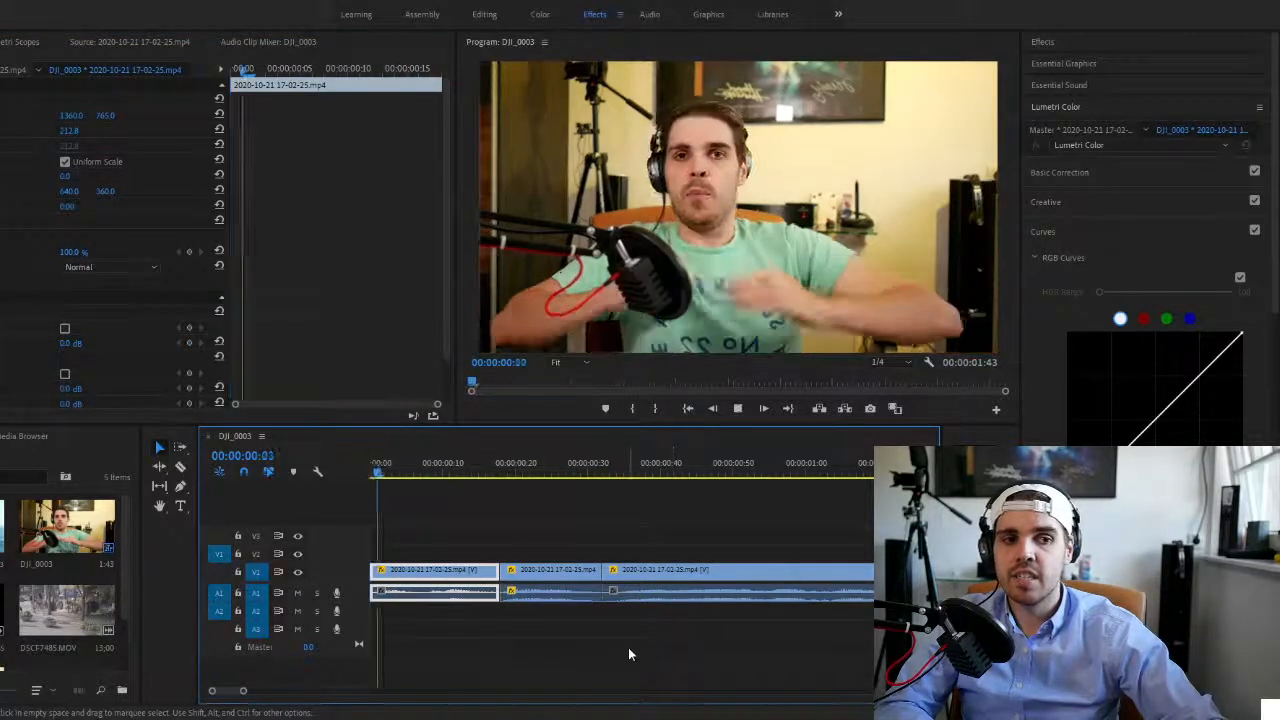
{"action": "key", "text": "space"}
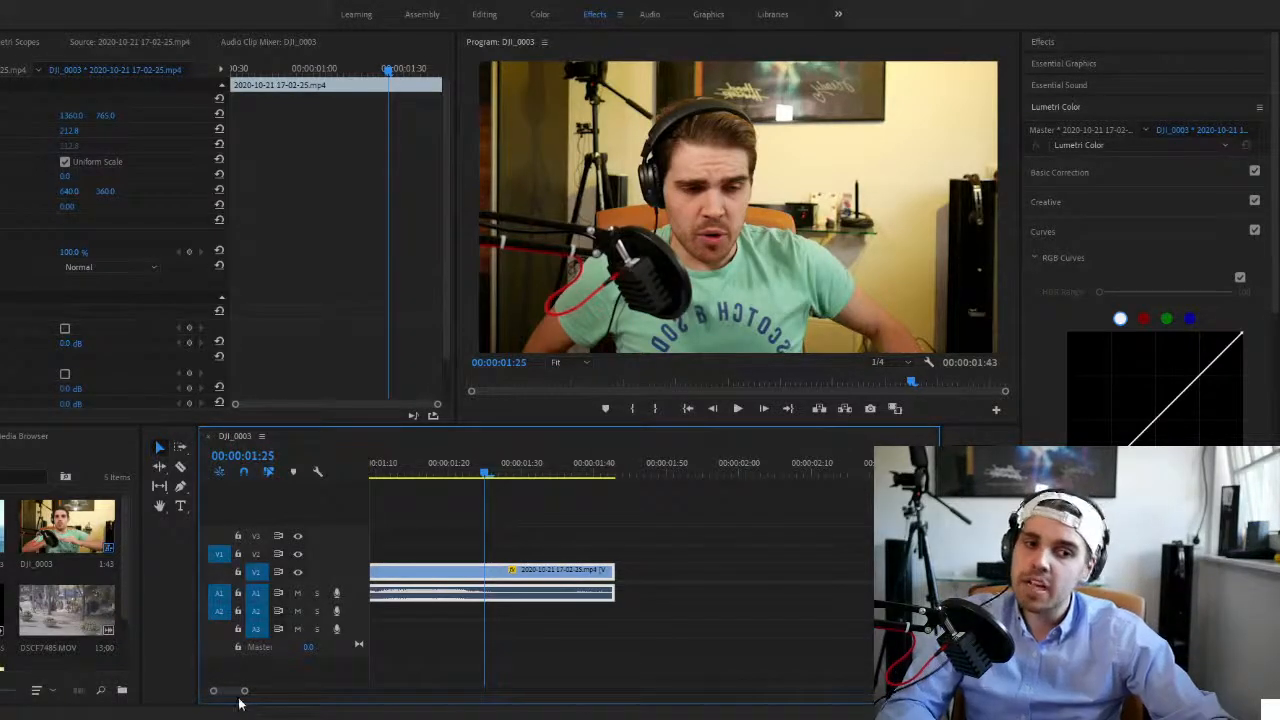
- Split the whole webcam clip into many short segments with Razor cuts along its full length
{"action": "left_click_drag", "start_coordinate": [245, 695], "coordinate": [280, 694]}
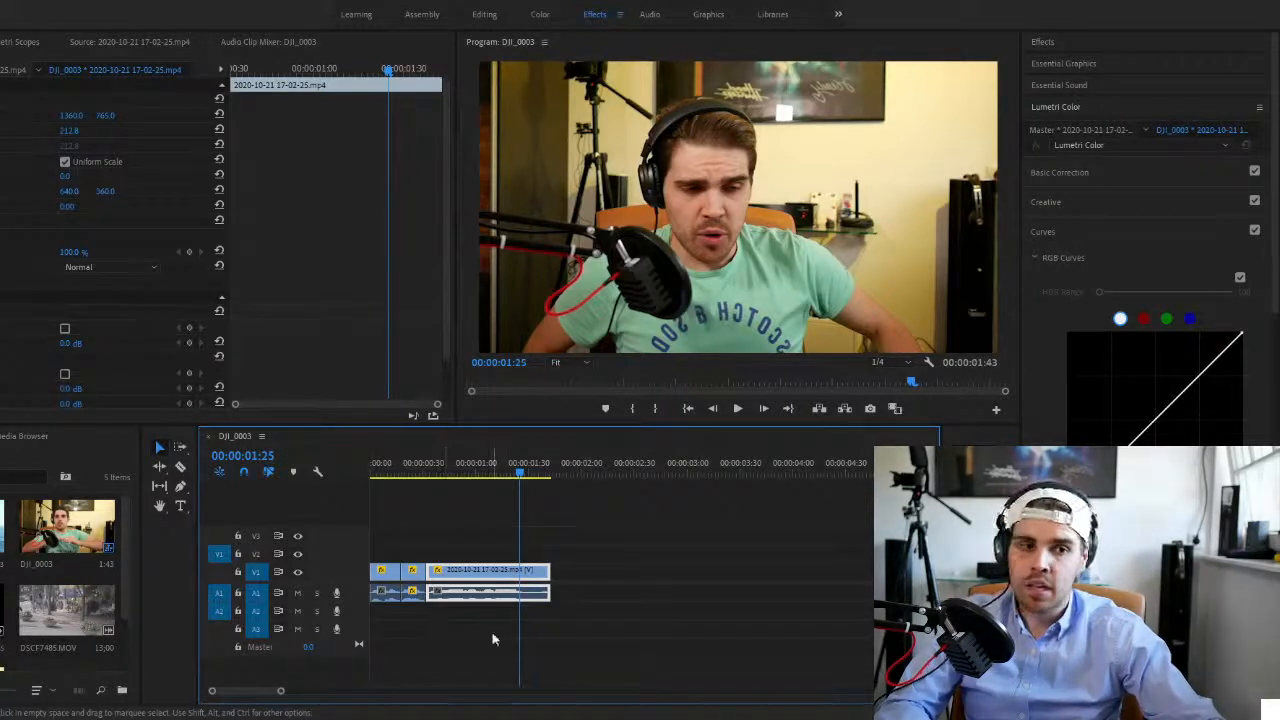
{"action": "key", "text": "c"}
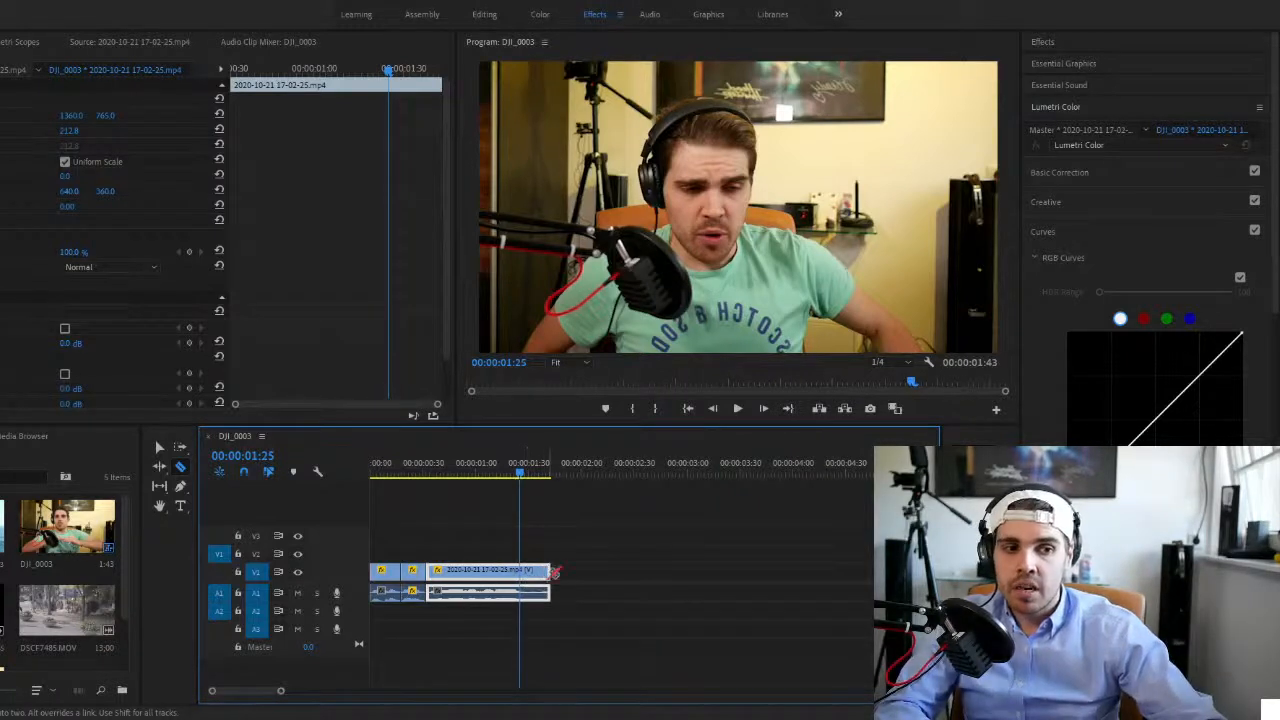
{"action": "left_click", "coordinate": [524, 578]}
{"action": "left_click", "coordinate": [434, 580]}
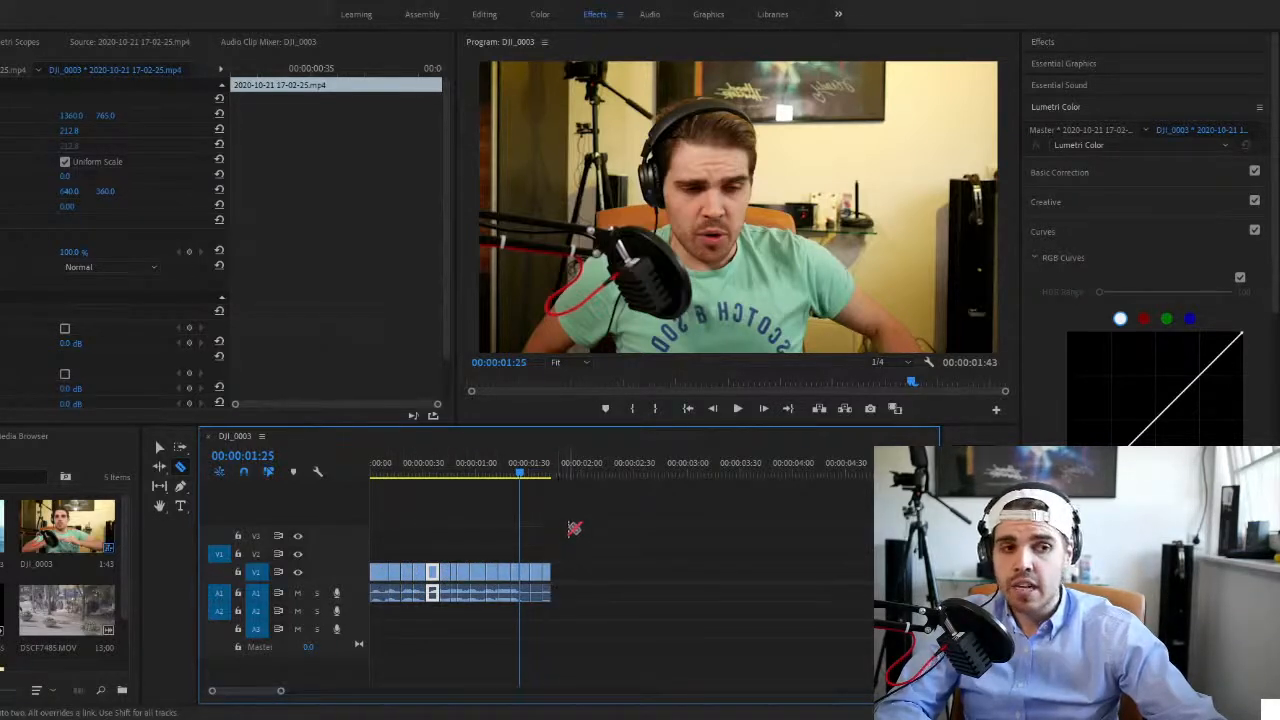
- Select all the short webcam segments together, and then only the silenced segment at about 00:00:00:20
{"action": "key", "text": "v"}
{"action": "left_click_drag", "start_coordinate": [563, 551], "coordinate": [410, 635]}
{"action": "left_click", "coordinate": [410, 635]}
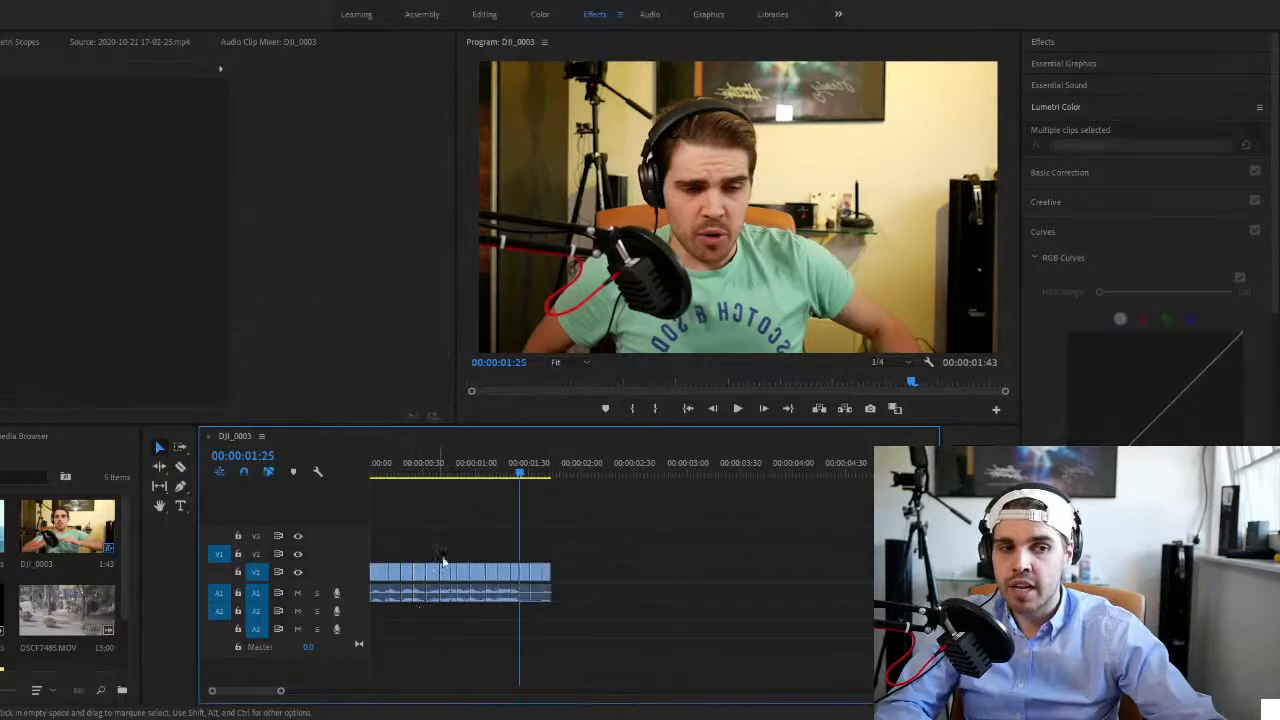
{"action": "left_click", "coordinate": [406, 572]}
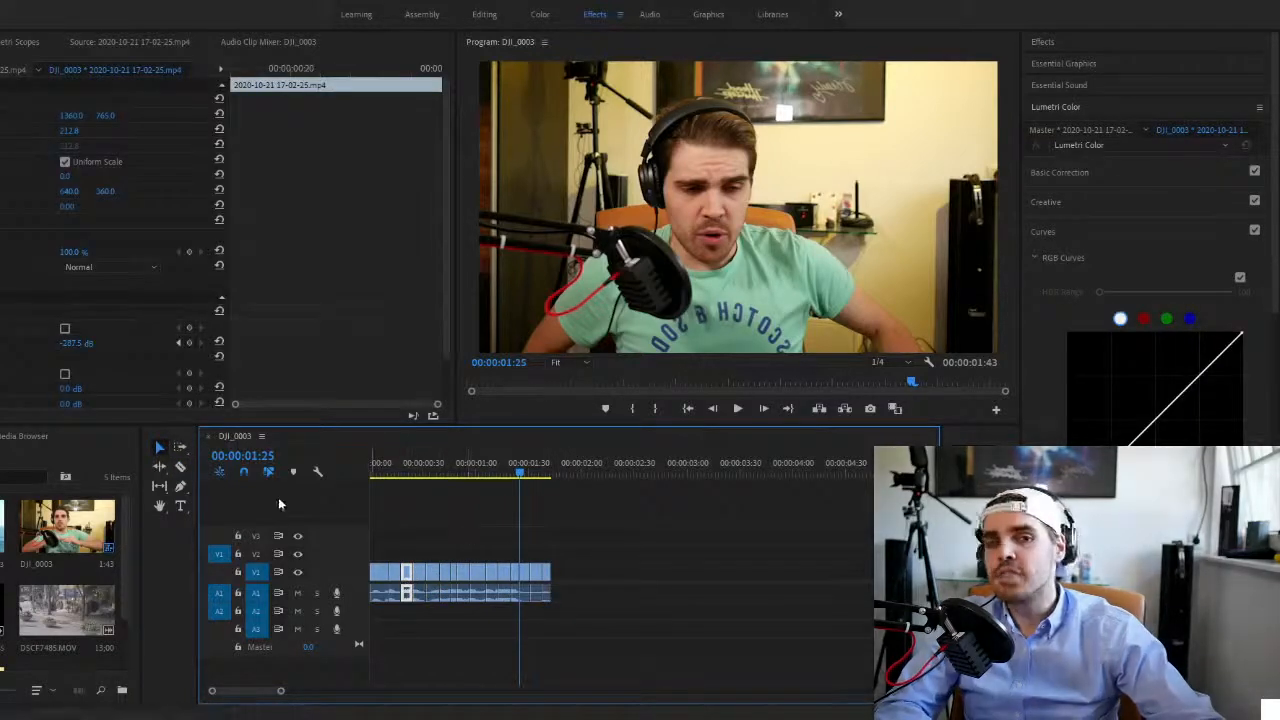